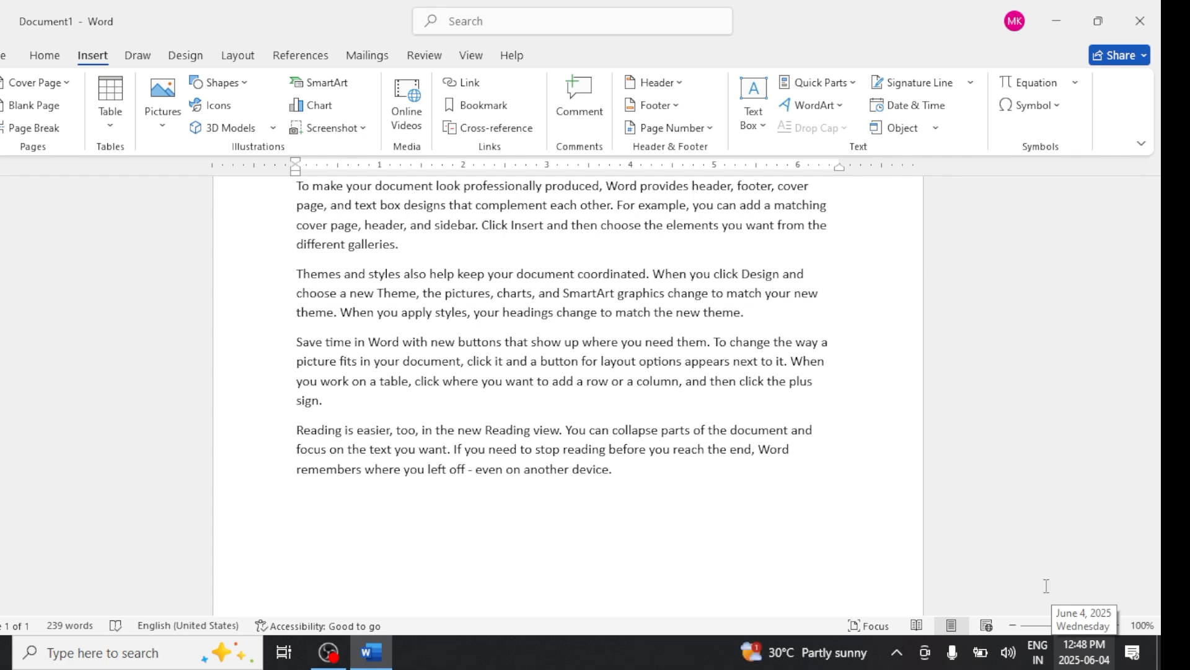
- Open the Date and Time dialog and set its language to English (India)
{"action": "left_click", "coordinate": [903, 108]}
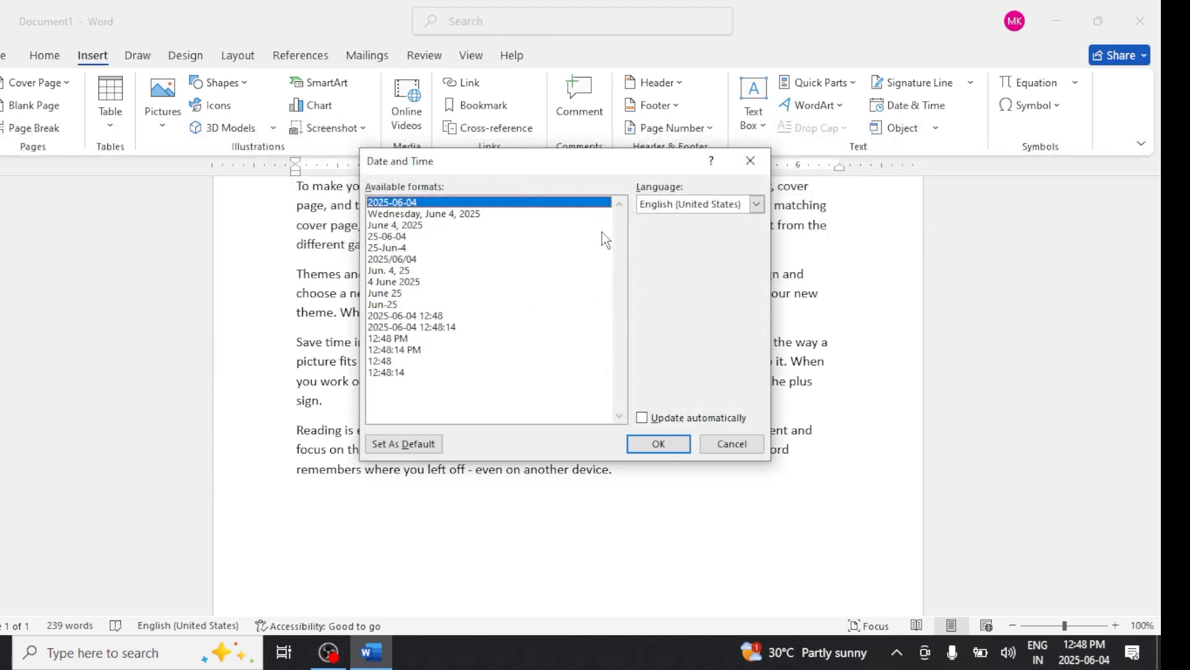
{"action": "left_click", "coordinate": [685, 205]}
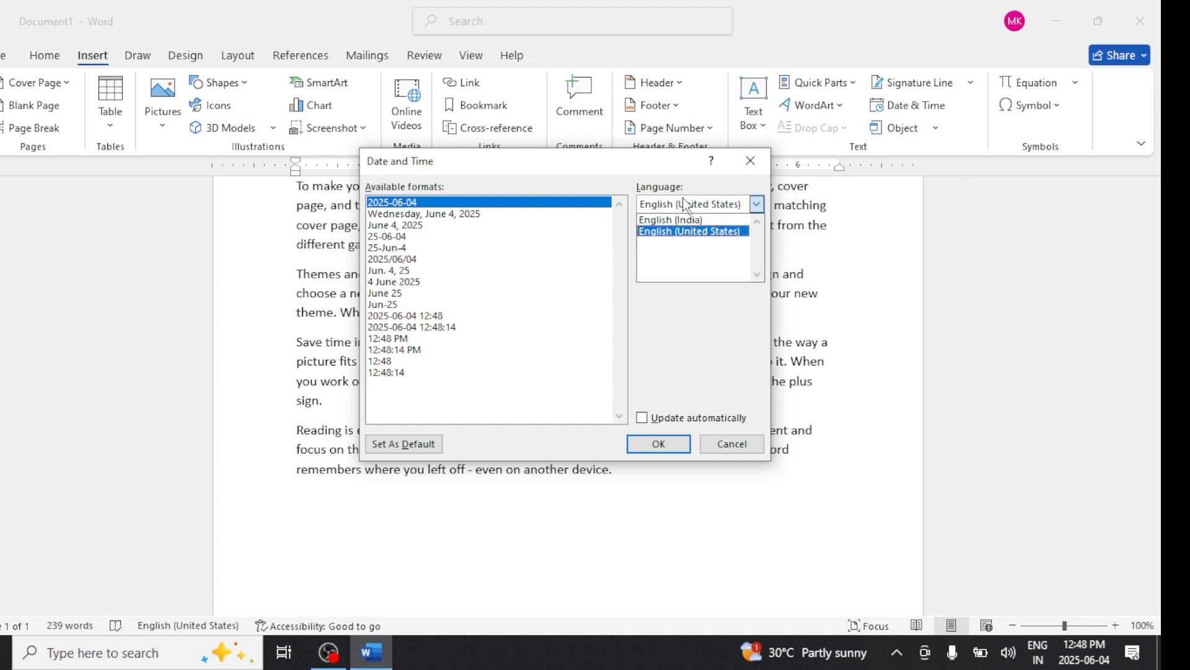
{"action": "left_click", "coordinate": [691, 231]}
{"action": "left_click", "coordinate": [694, 206]}
{"action": "left_click", "coordinate": [690, 222]}
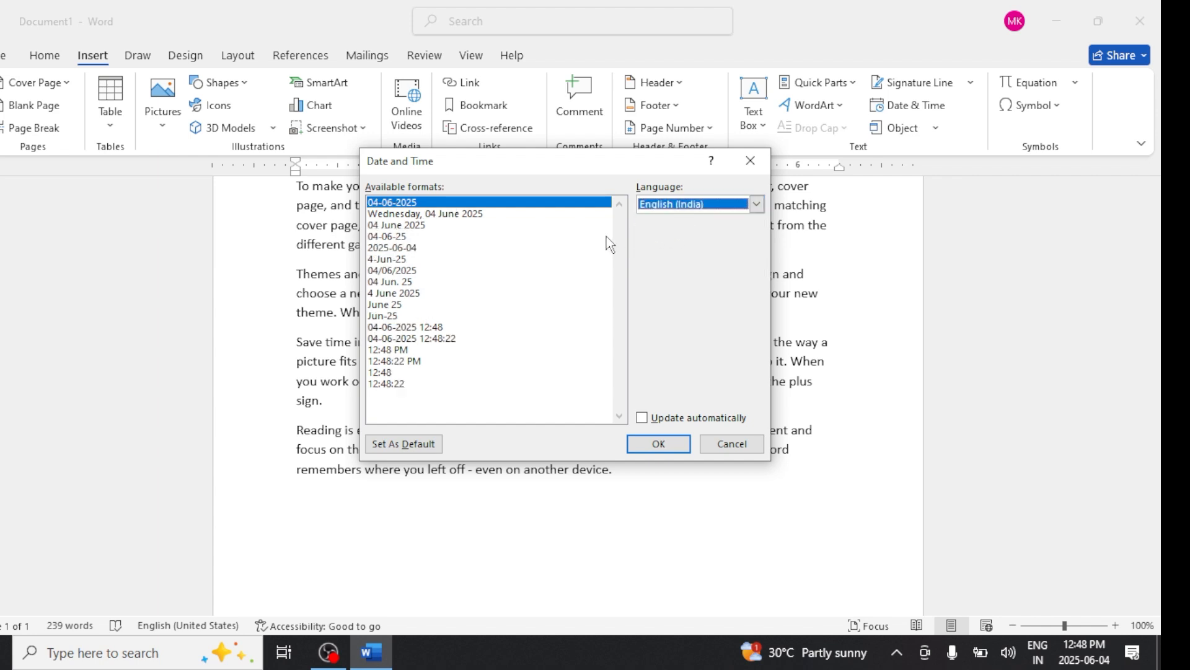
- Insert the current date in the "Wednesday, 04 June 2025" format after the last paragraph
{"action": "left_click", "coordinate": [417, 215]}
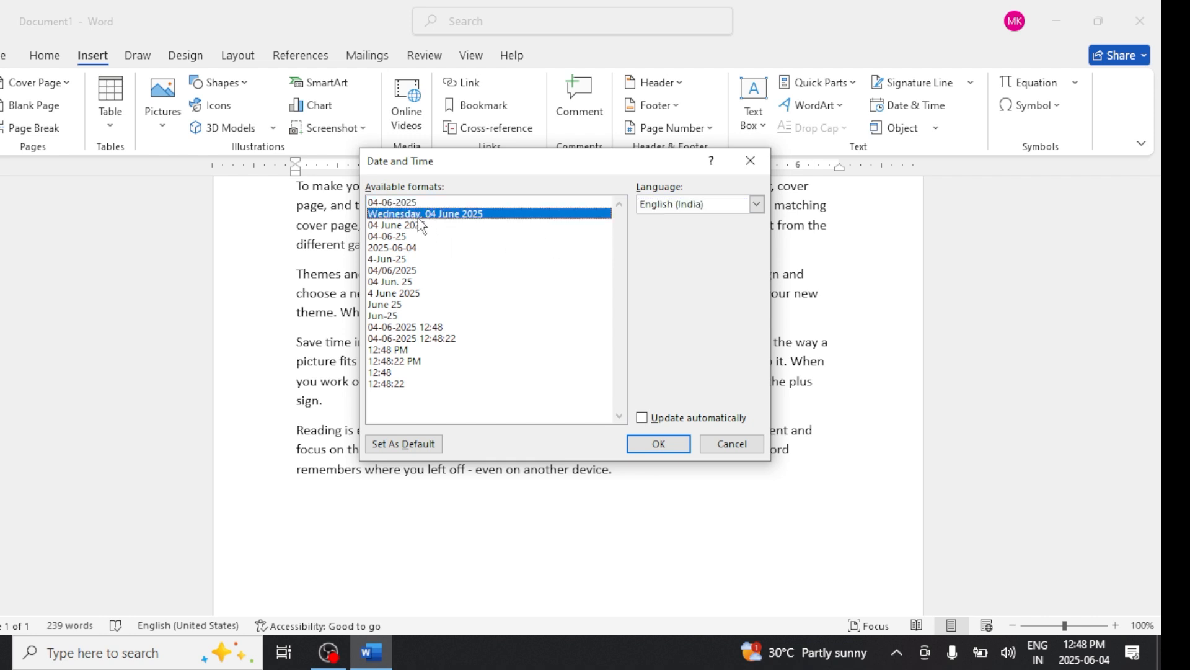
{"action": "left_click", "coordinate": [406, 247]}
{"action": "left_click", "coordinate": [409, 291]}
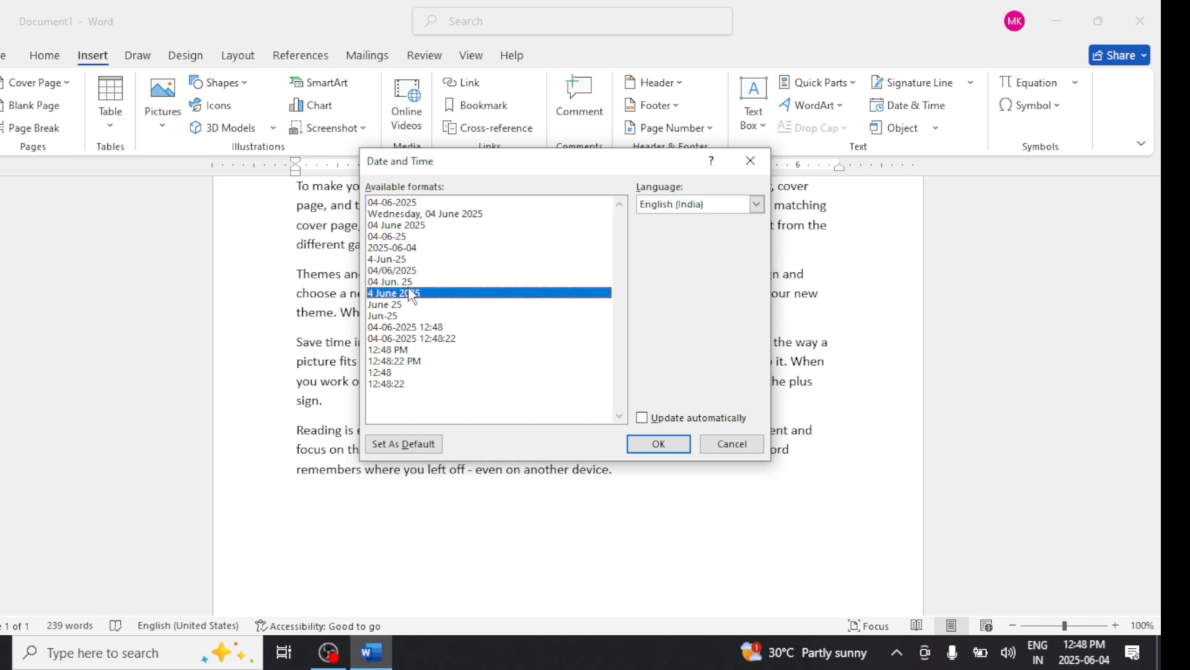
{"action": "left_click", "coordinate": [409, 370]}
{"action": "left_click", "coordinate": [408, 362]}
{"action": "left_click", "coordinate": [406, 328]}
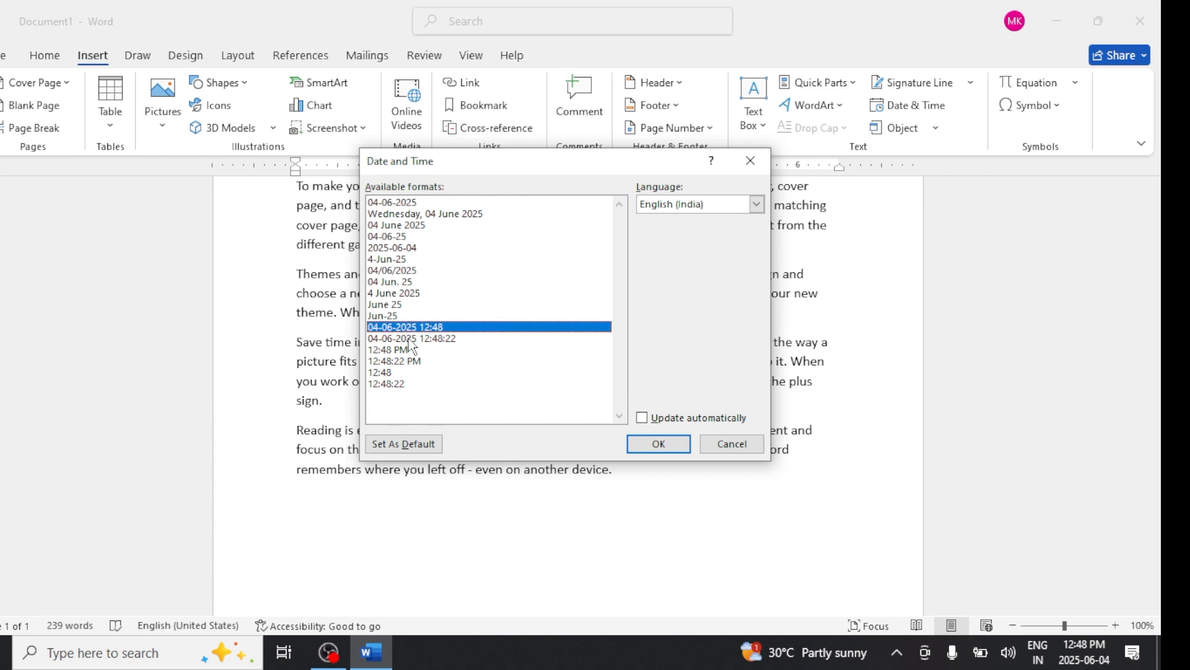
{"action": "left_click", "coordinate": [412, 339]}
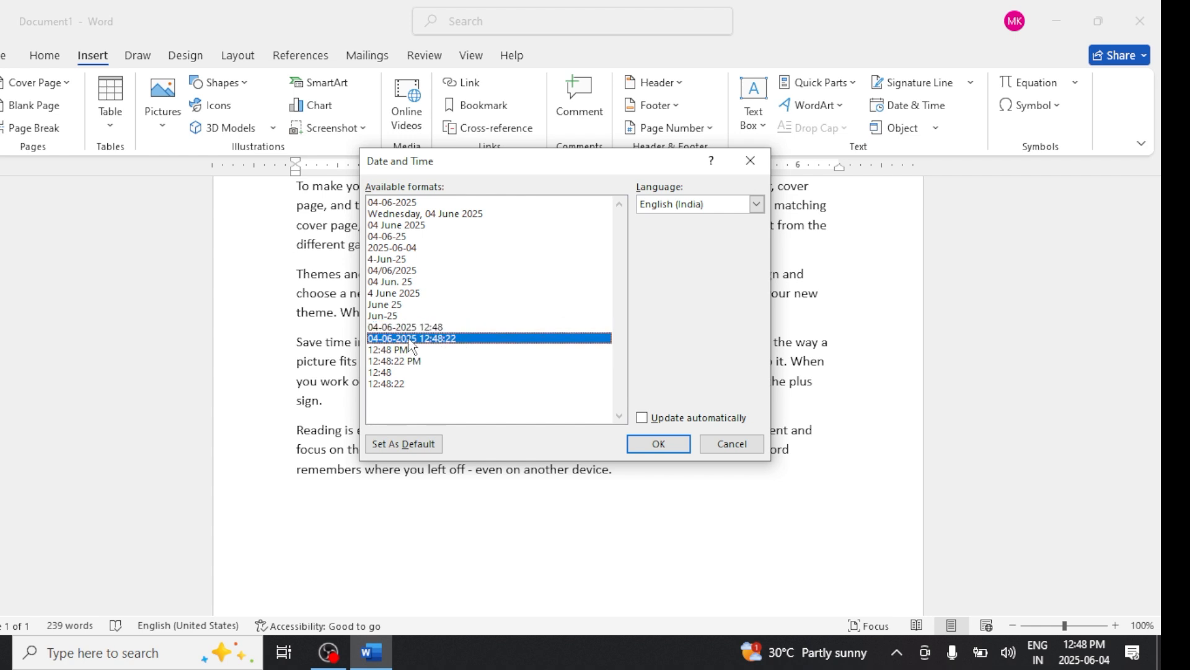
{"action": "left_click", "coordinate": [416, 214]}
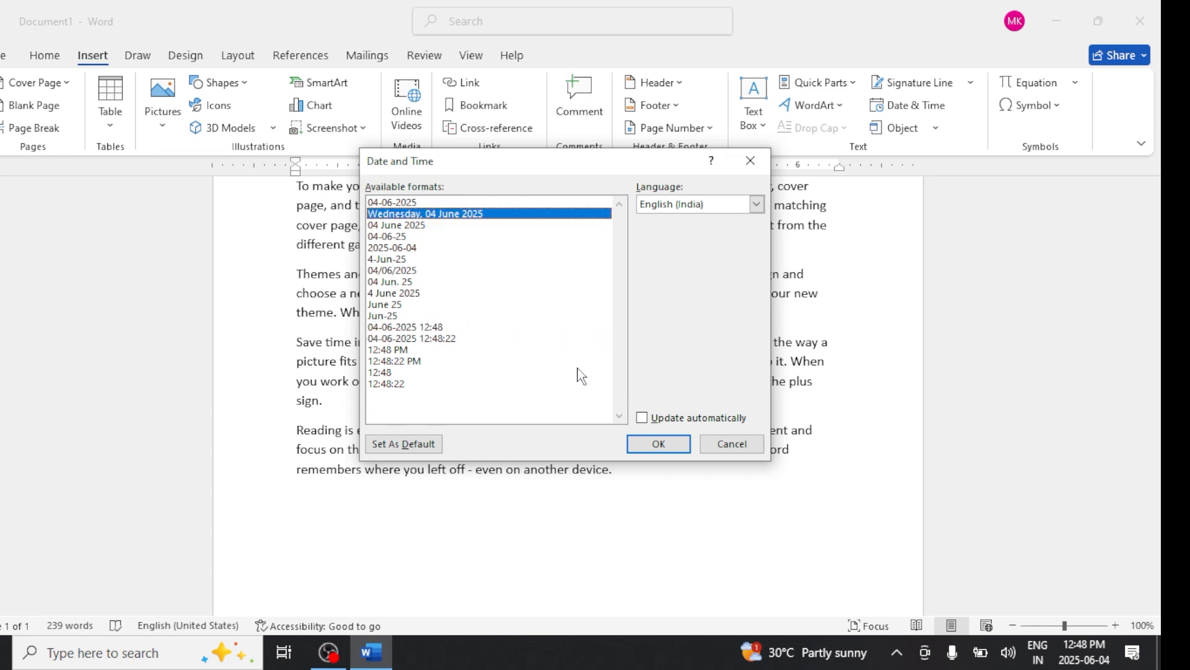
{"action": "left_click", "coordinate": [660, 445]}
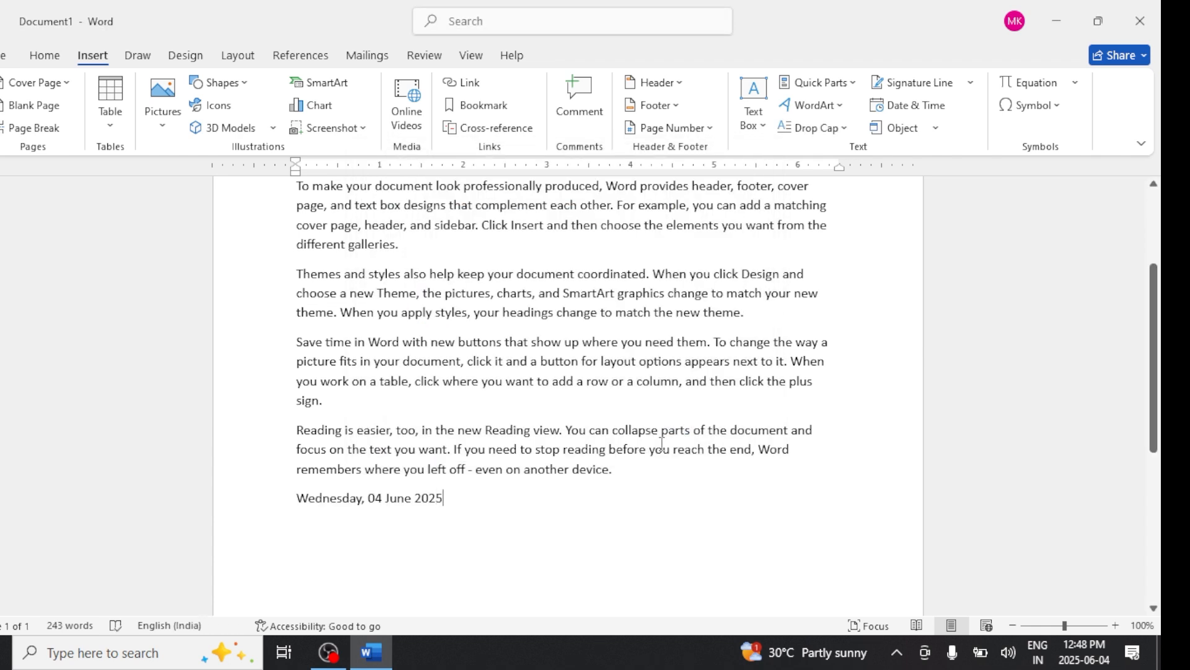
- On a new line, insert the current time in the hours, minutes, seconds and PM format
{"action": "key", "text": "Return"}
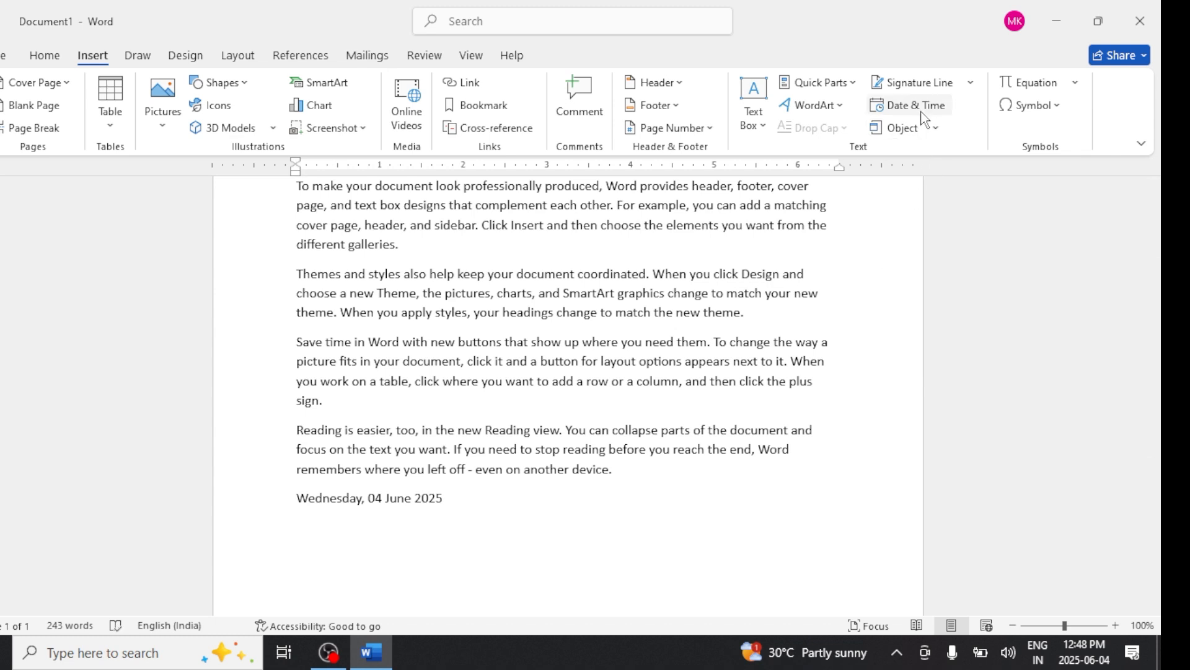
{"action": "left_click", "coordinate": [923, 105]}
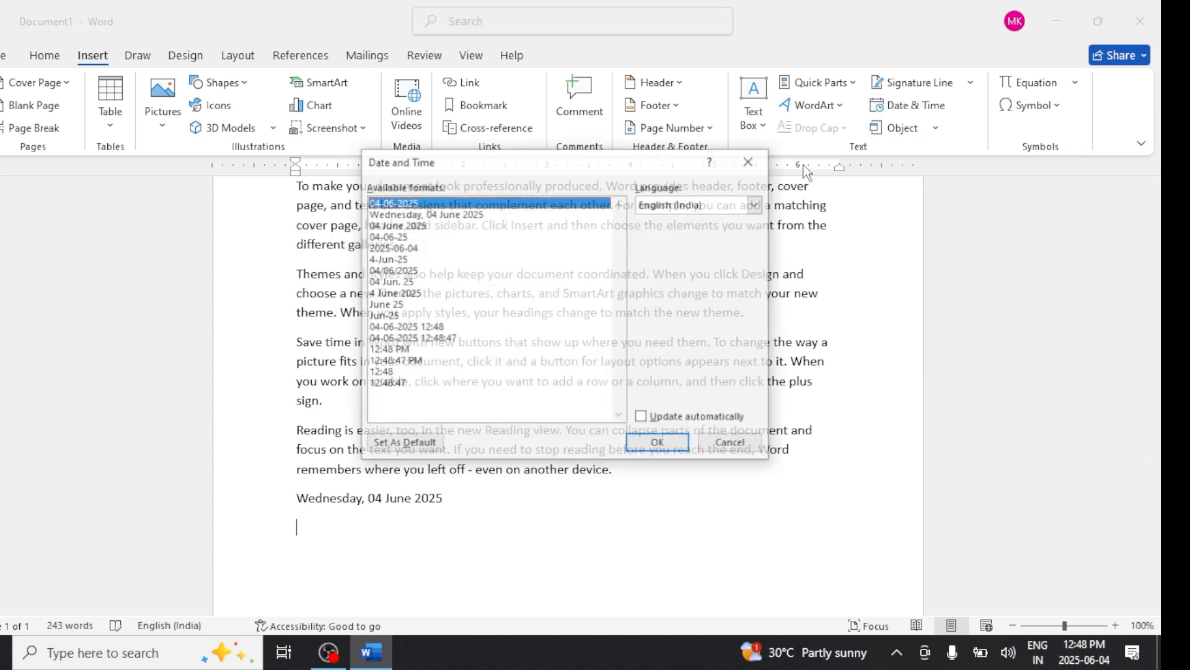
{"action": "left_click", "coordinate": [410, 362]}
{"action": "left_click", "coordinate": [640, 444]}
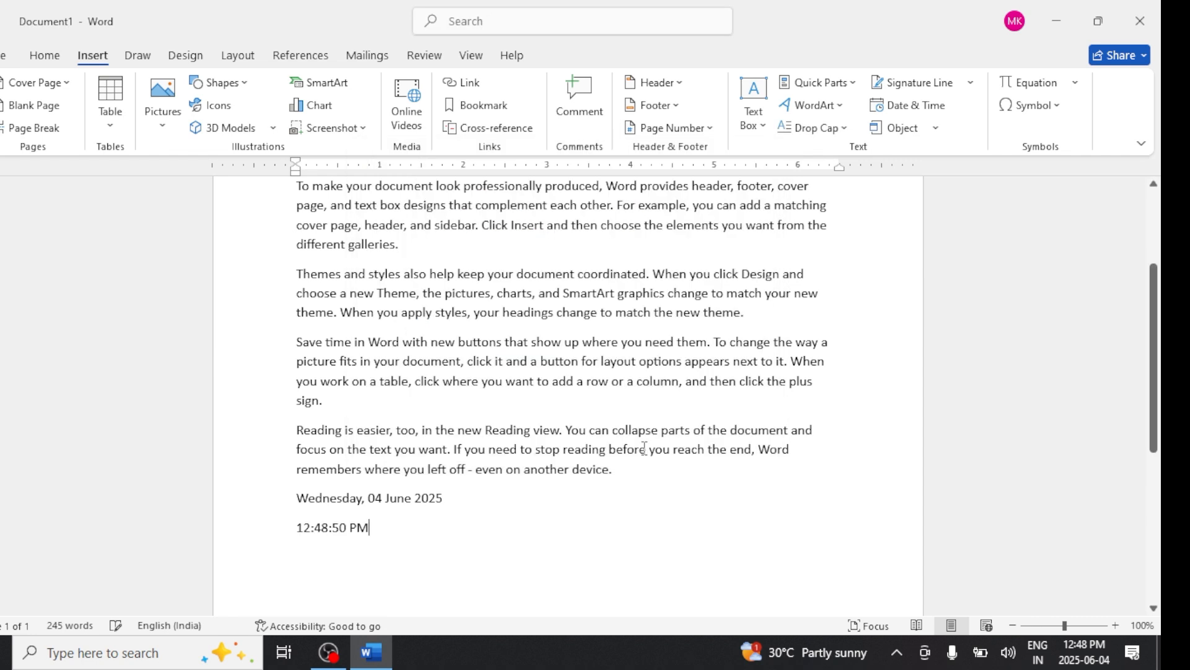
{"action": "key", "text": "Return"}
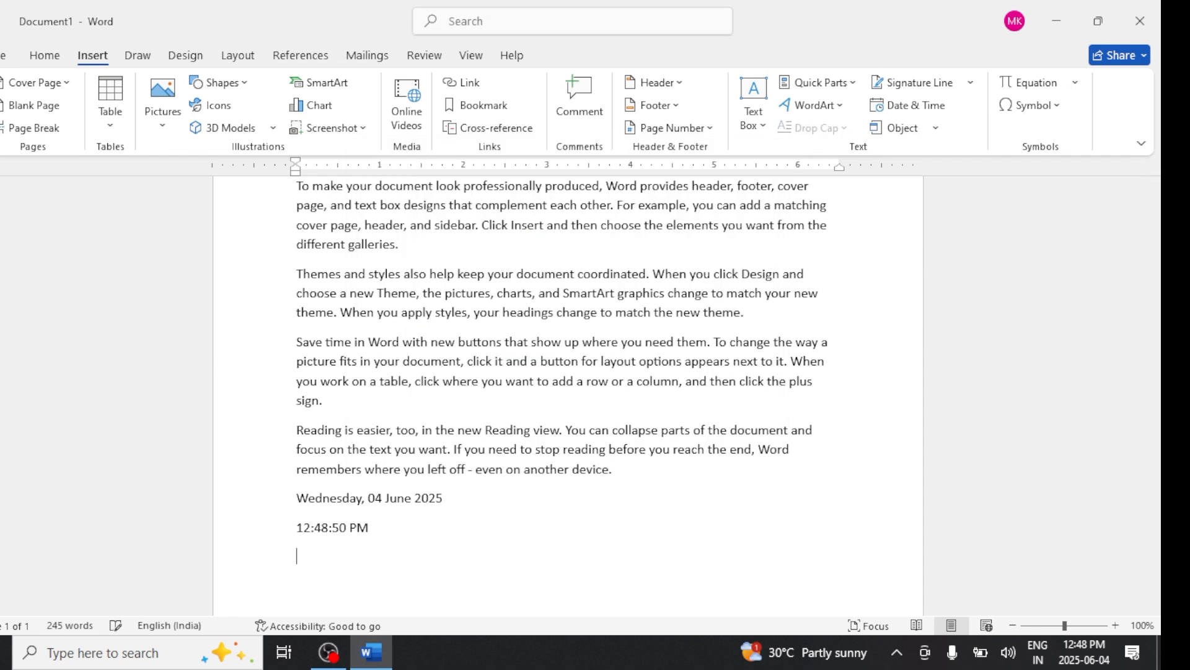
{"action": "left_click", "coordinate": [911, 105]}
{"action": "left_click", "coordinate": [457, 338]}
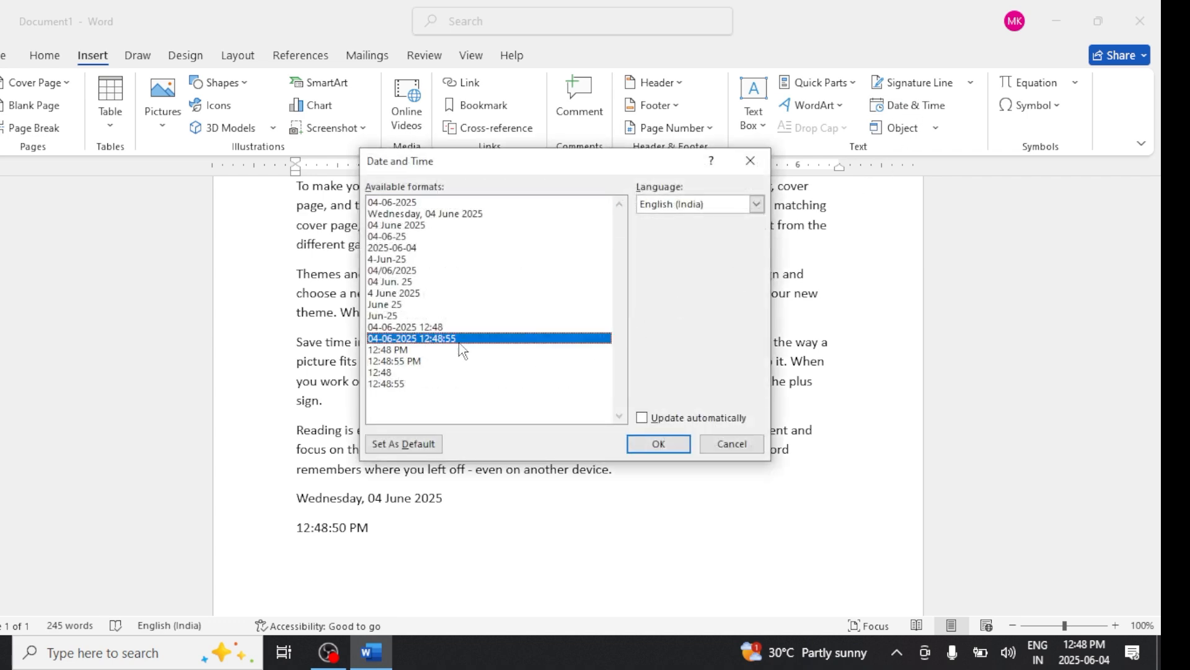
{"action": "left_click", "coordinate": [659, 443]}
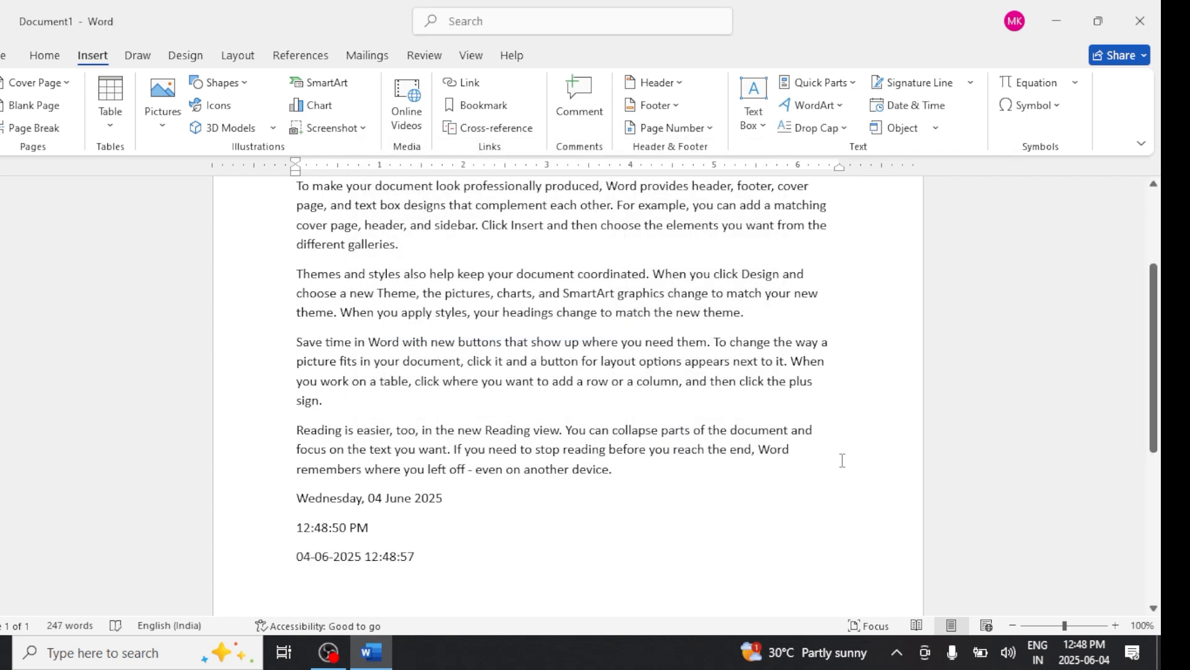
- On a new line, insert a new Bitmap Image object
{"action": "key", "text": "Return"}
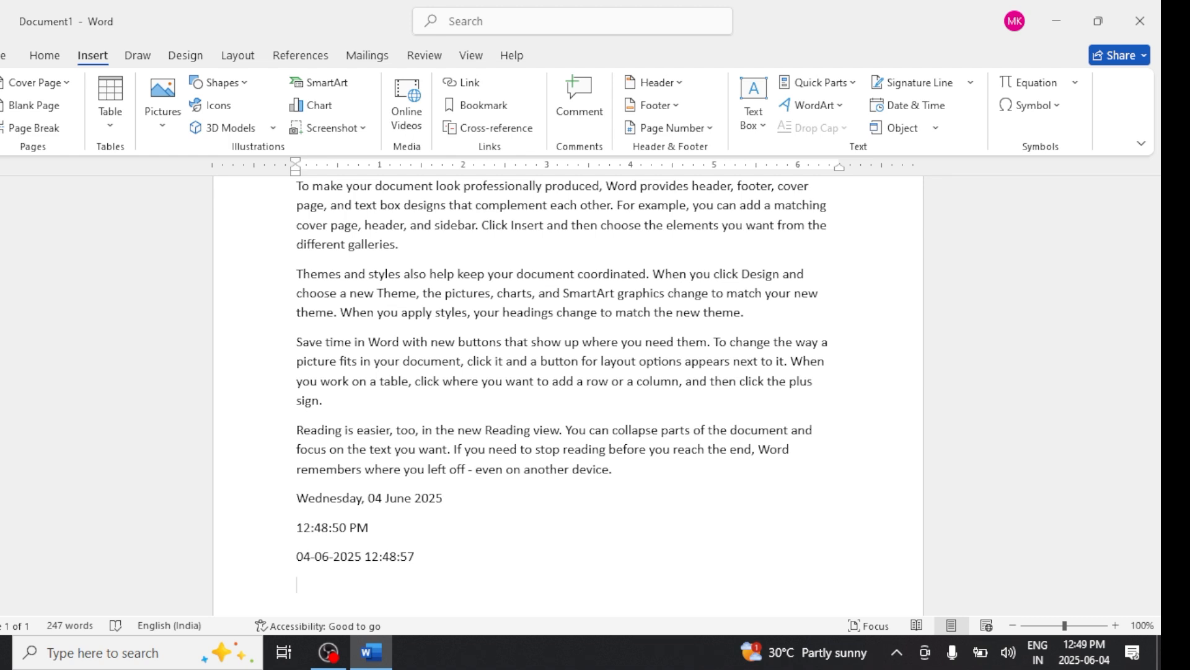
{"action": "left_click", "coordinate": [937, 128]}
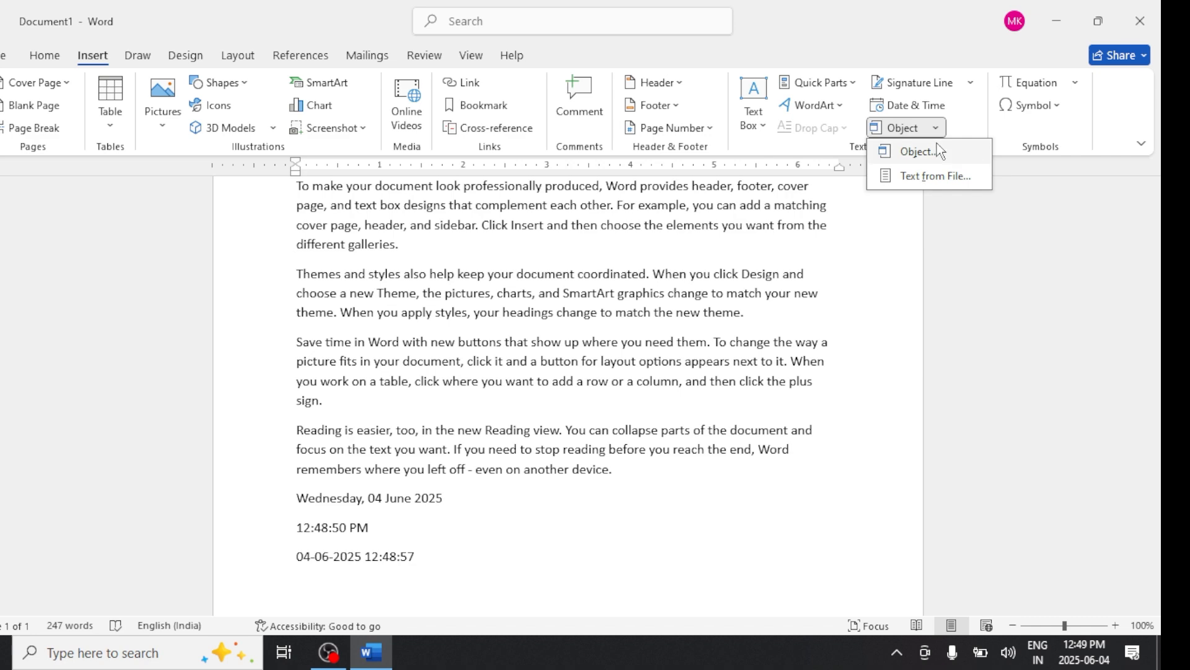
{"action": "left_click", "coordinate": [938, 151]}
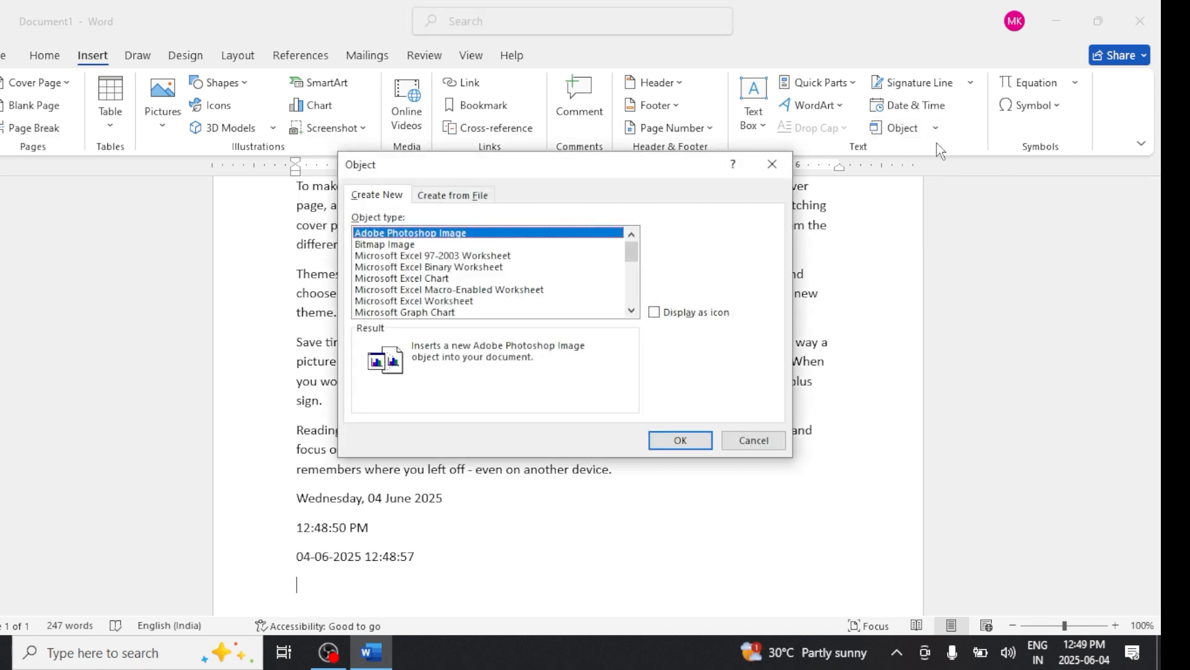
{"action": "left_click", "coordinate": [414, 245]}
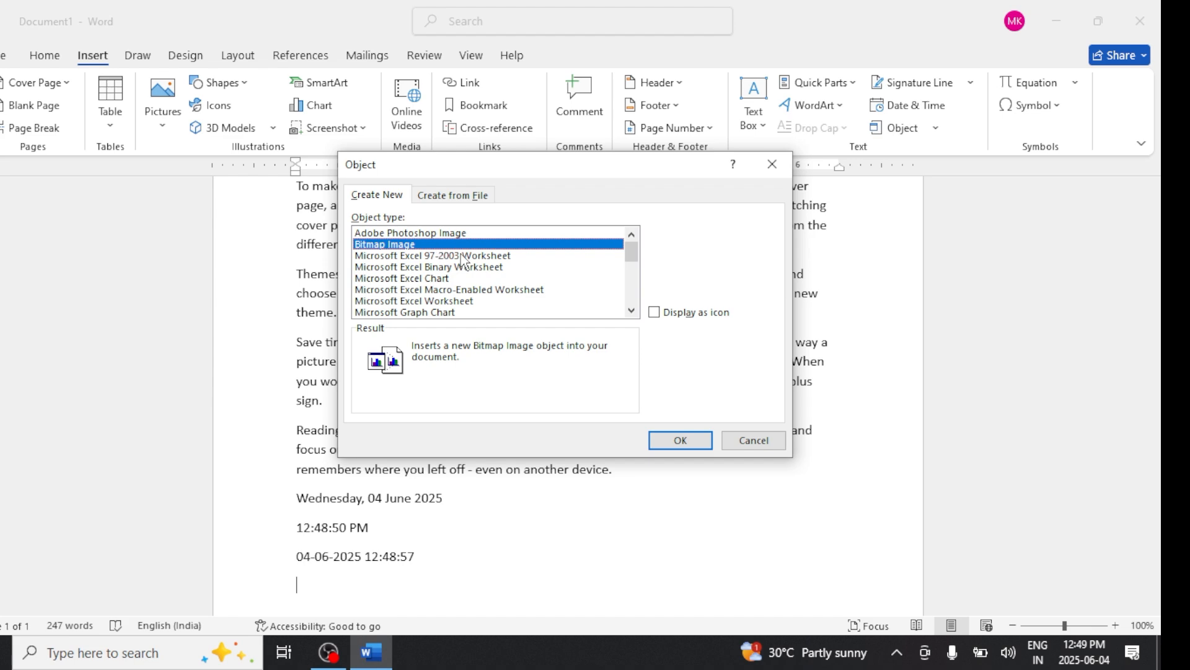
{"action": "left_click", "coordinate": [672, 438]}
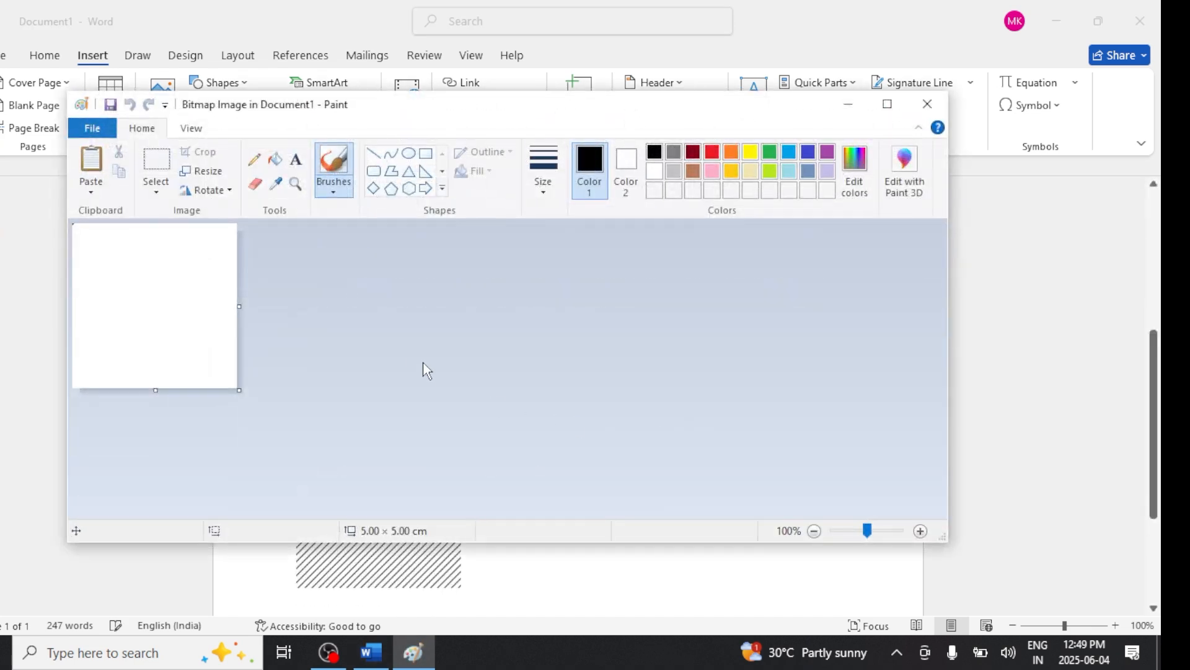
- Draw a heart shape about 3.97 × 3.60 cm on the bitmap canvas
{"action": "left_click", "coordinate": [443, 189]}
{"action": "left_click", "coordinate": [374, 206]}
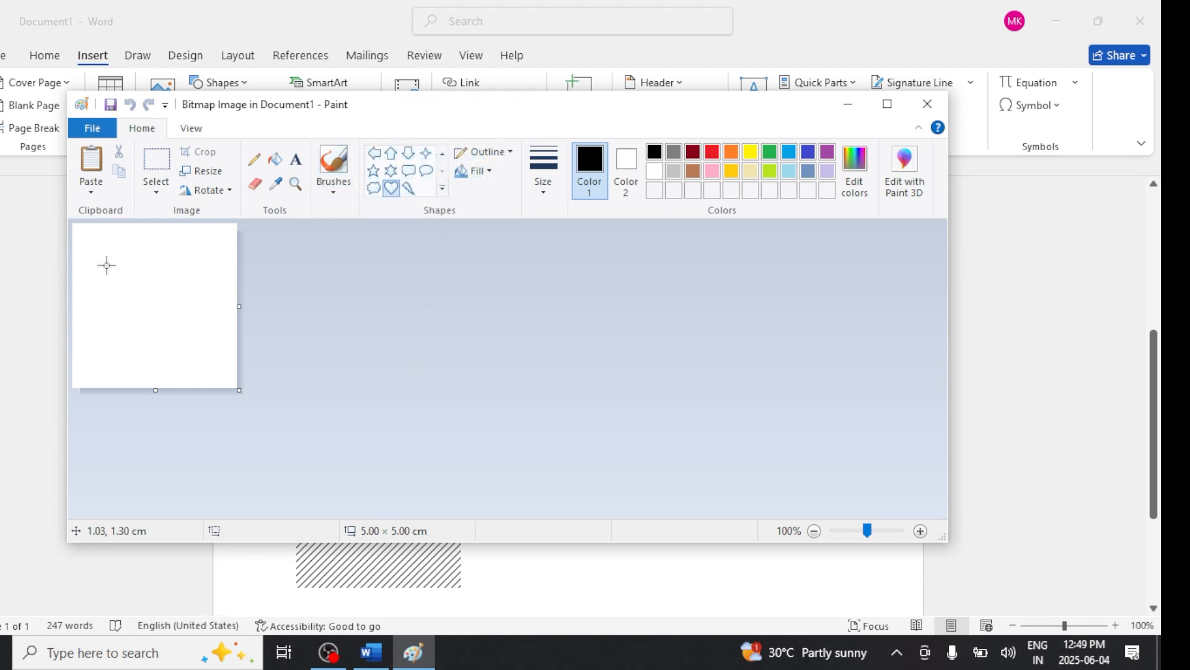
{"action": "left_click_drag", "start_coordinate": [89, 248], "coordinate": [220, 366]}
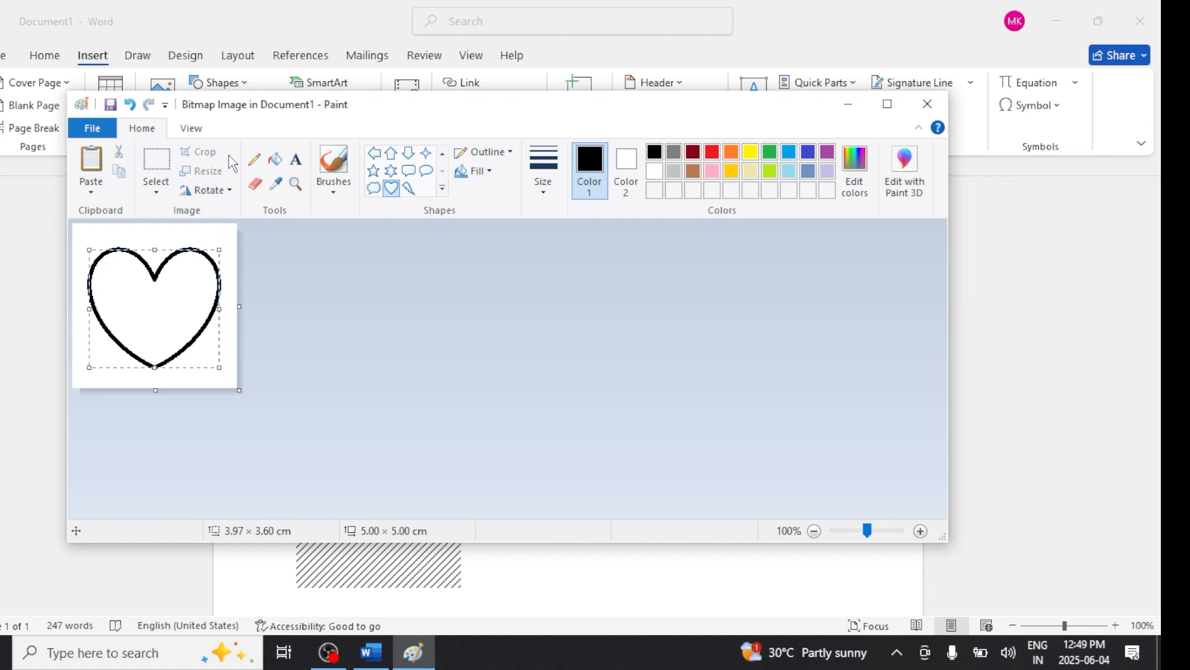
- Fill the heart with red and exit back to the document
{"action": "left_click", "coordinate": [273, 162]}
{"action": "left_click", "coordinate": [712, 152]}
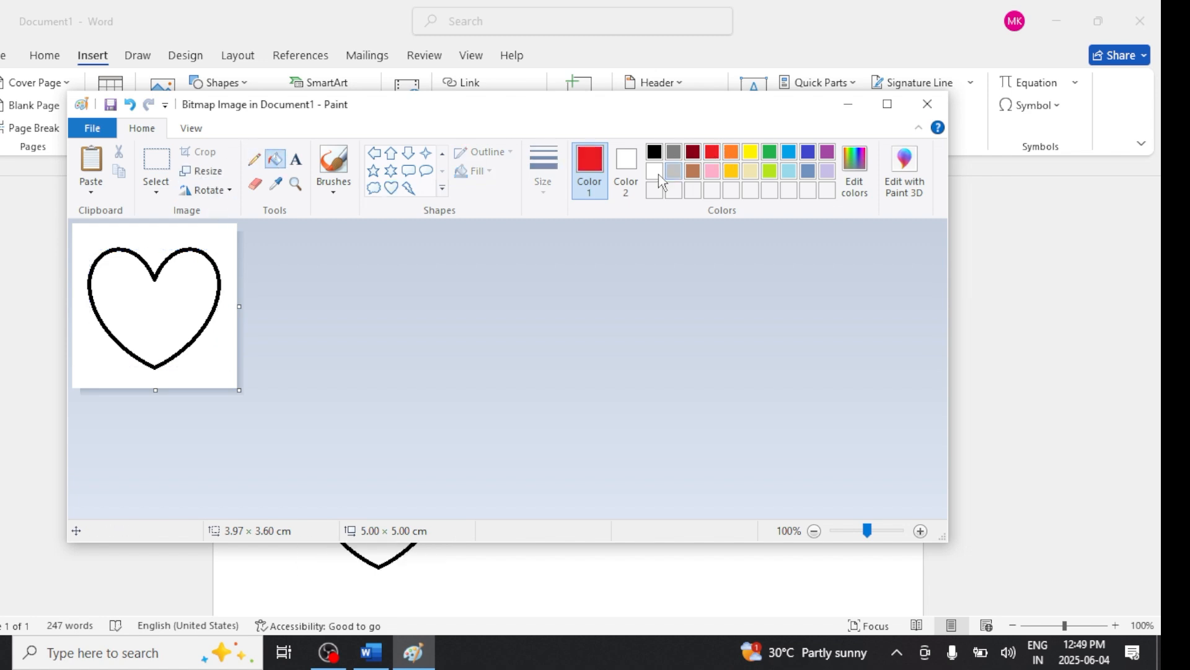
{"action": "left_click", "coordinate": [213, 276]}
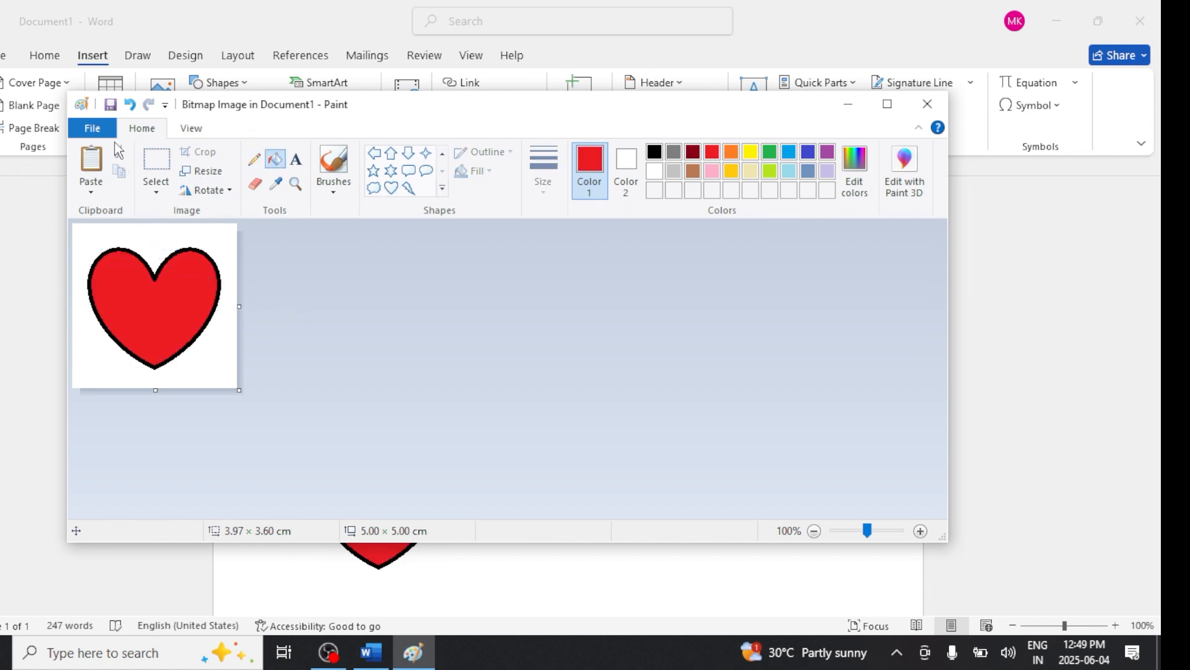
{"action": "left_click", "coordinate": [93, 128]}
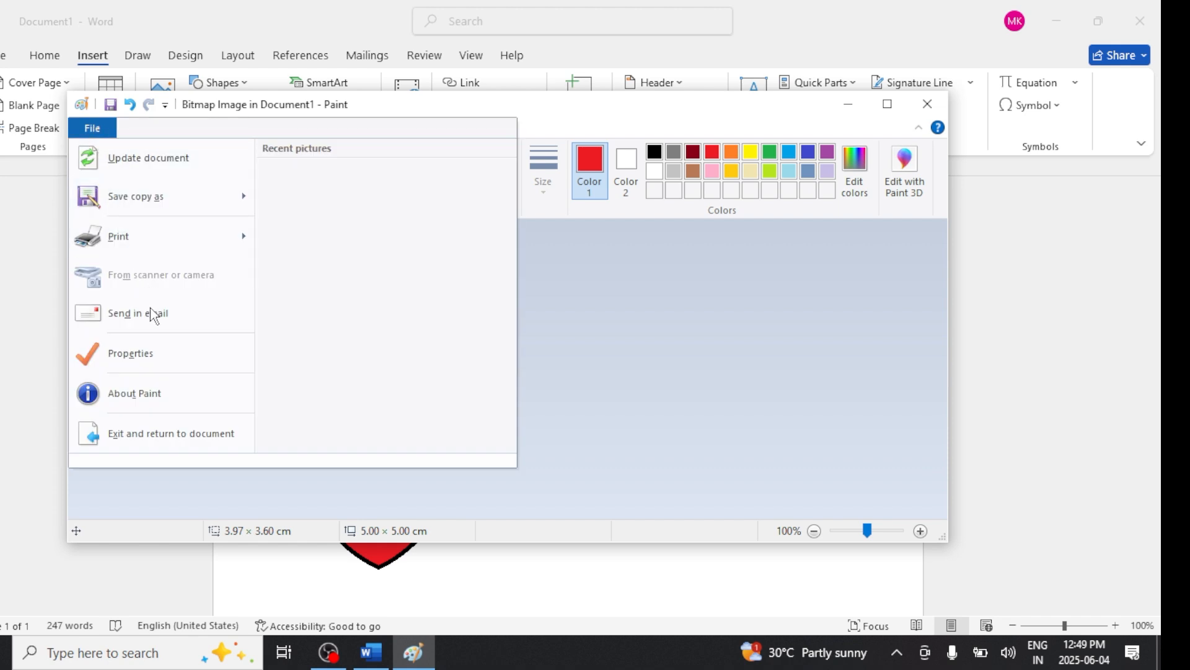
{"action": "left_click", "coordinate": [181, 431]}
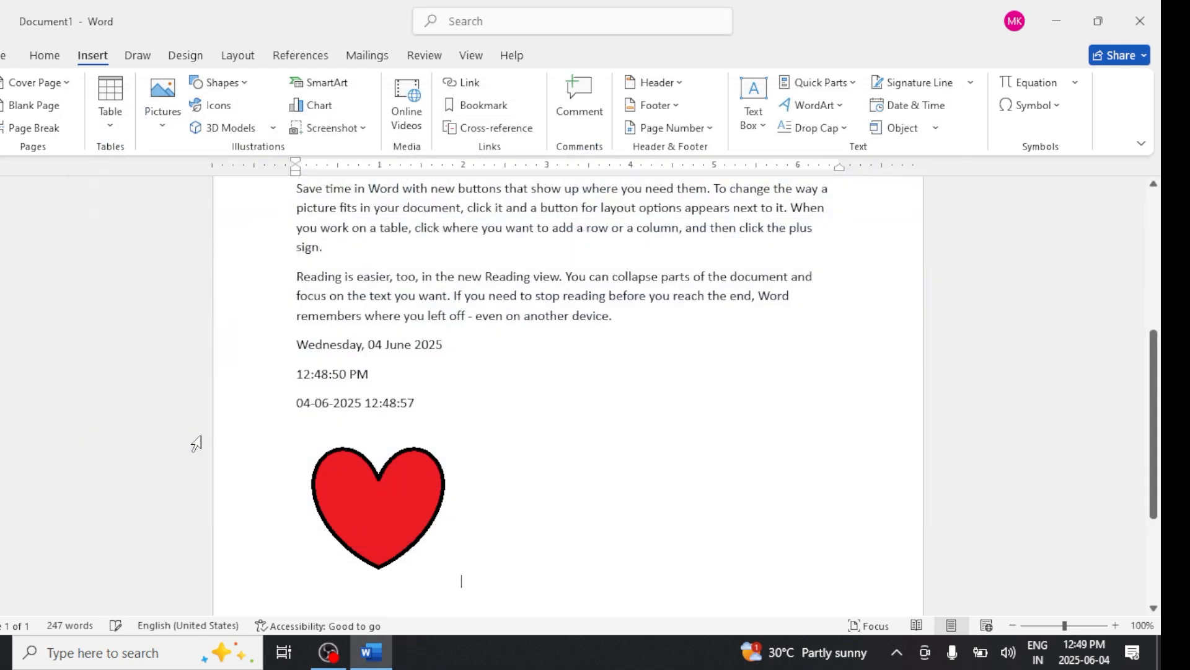
- Reopen the embedded heart image and fill the heart and its outline with blue
{"action": "left_click", "coordinate": [396, 510]}
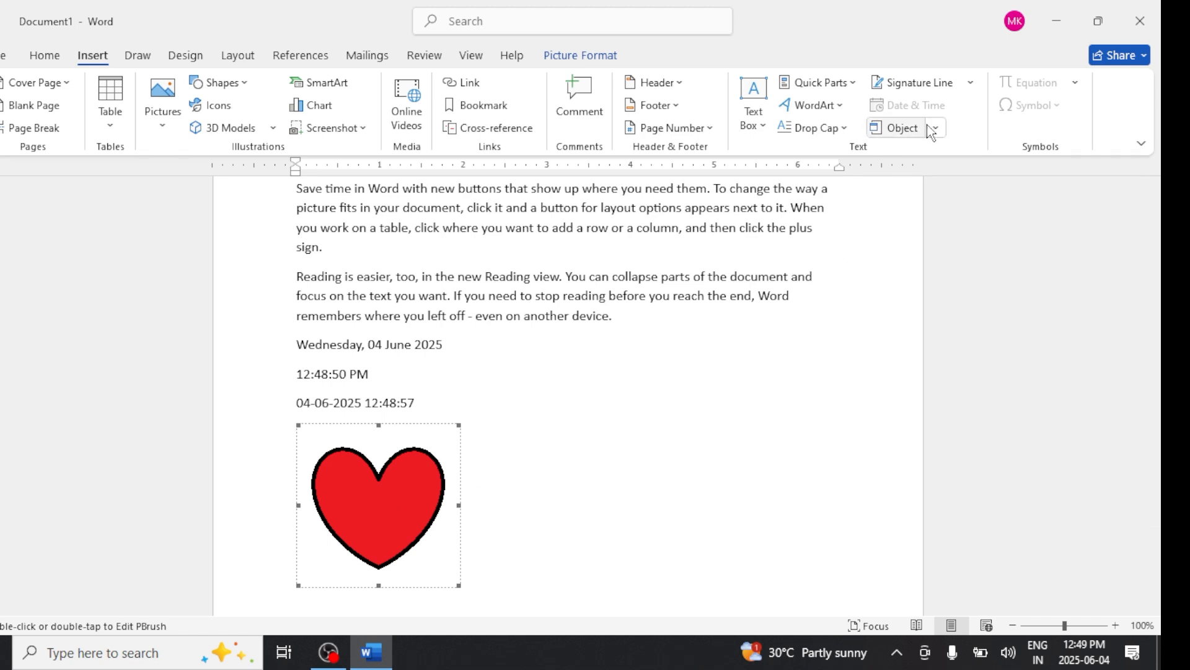
{"action": "double_click", "coordinate": [420, 491]}
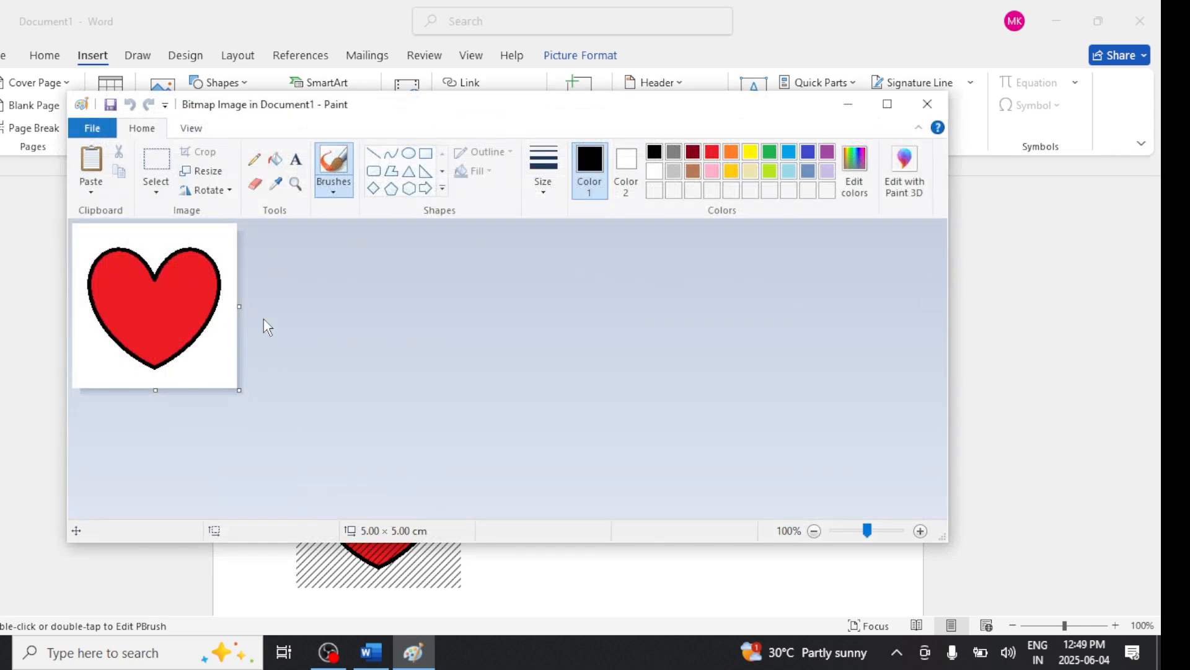
{"action": "left_click", "coordinate": [275, 159]}
{"action": "left_click", "coordinate": [808, 152]}
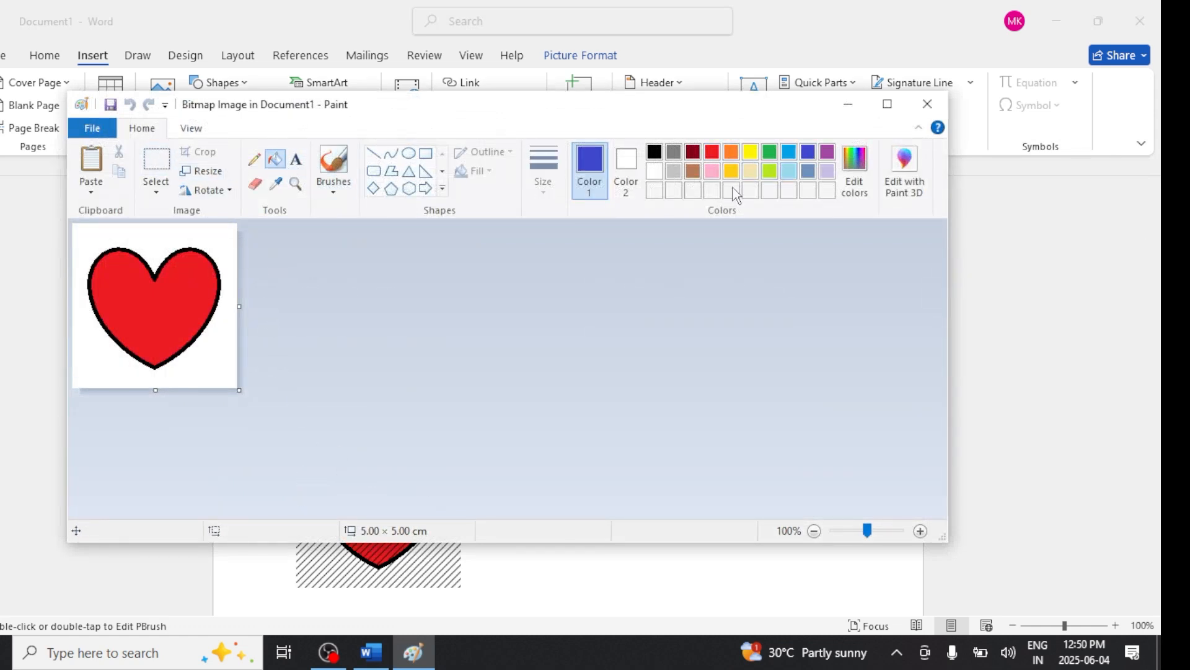
{"action": "left_click", "coordinate": [138, 327]}
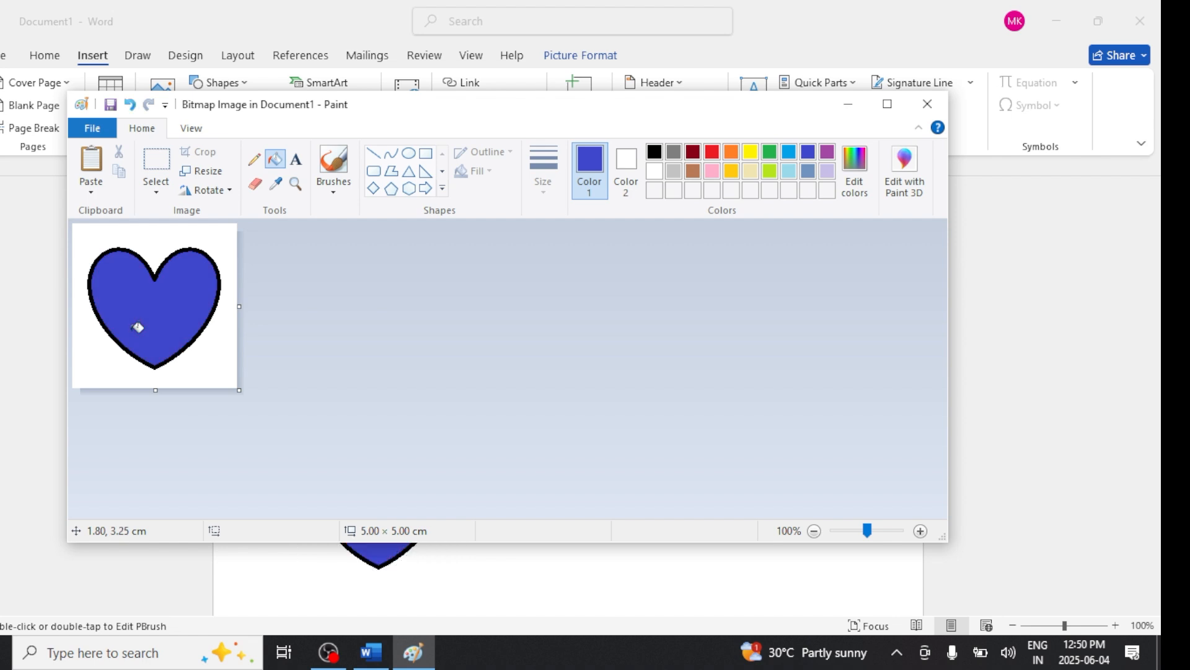
{"action": "left_click", "coordinate": [136, 248]}
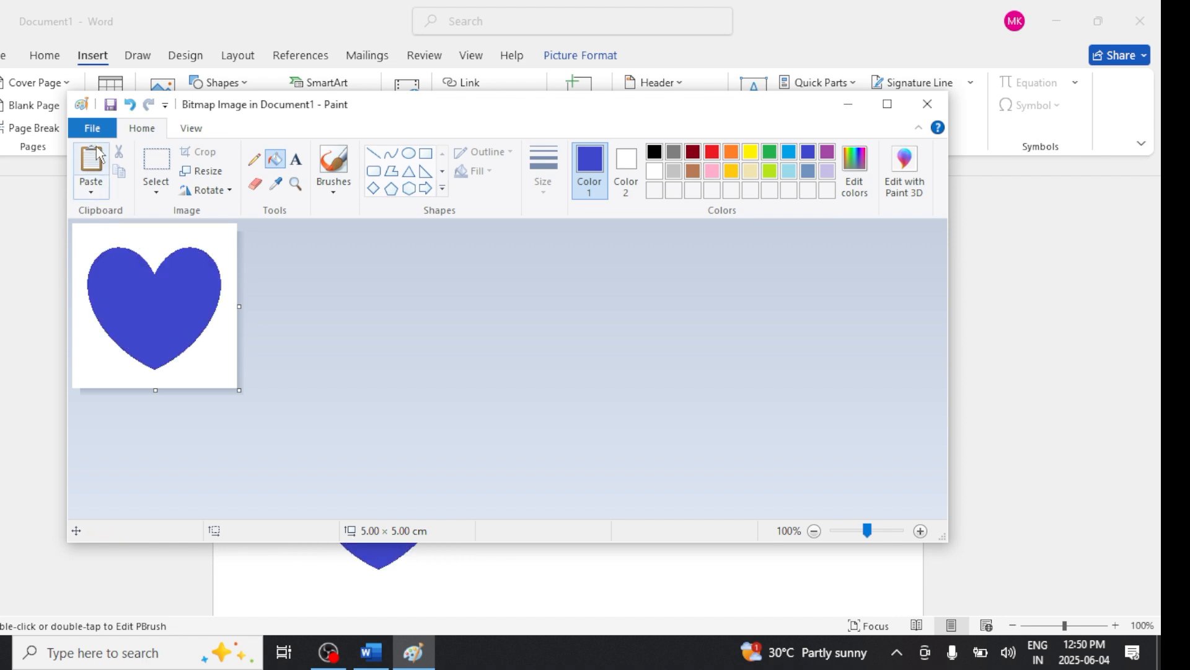
- Exit back to the document and start a new line below the heart image
{"action": "left_click", "coordinate": [111, 128]}
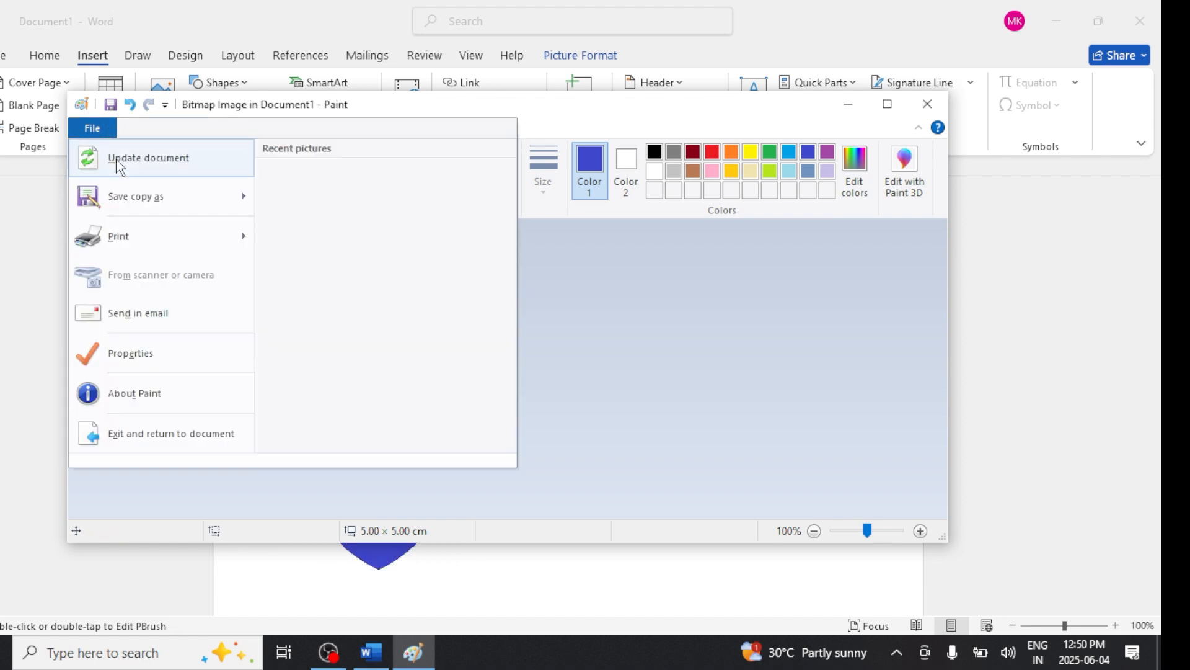
{"action": "left_click", "coordinate": [188, 441]}
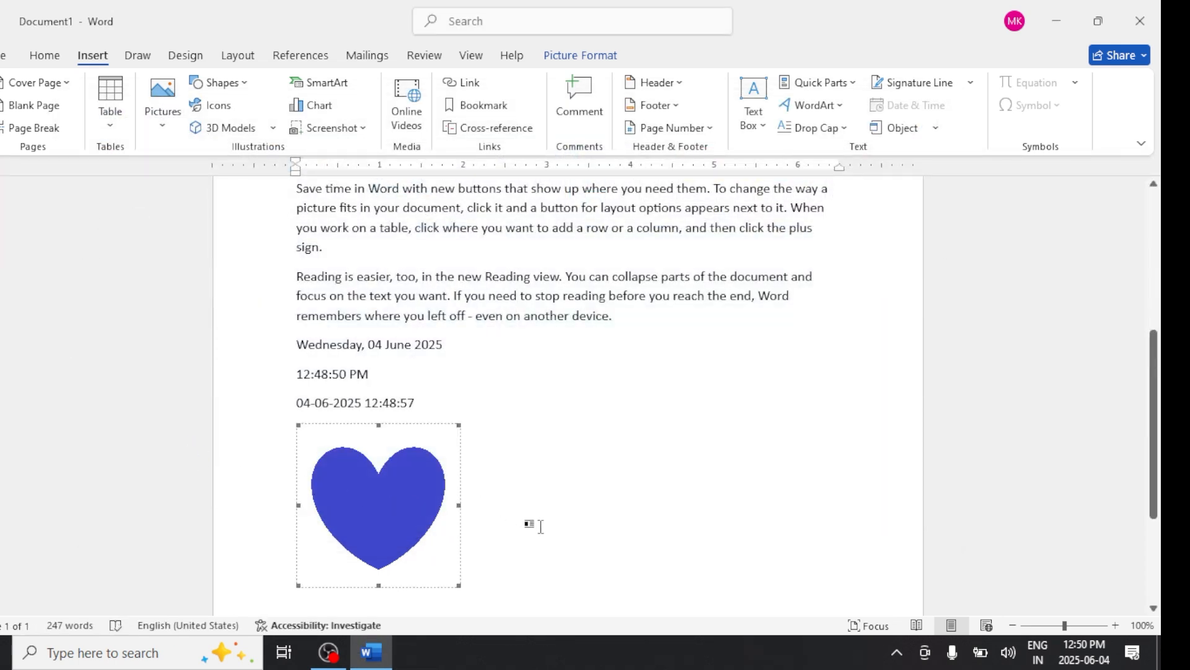
{"action": "left_click", "coordinate": [557, 534]}
{"action": "key", "text": "Return"}
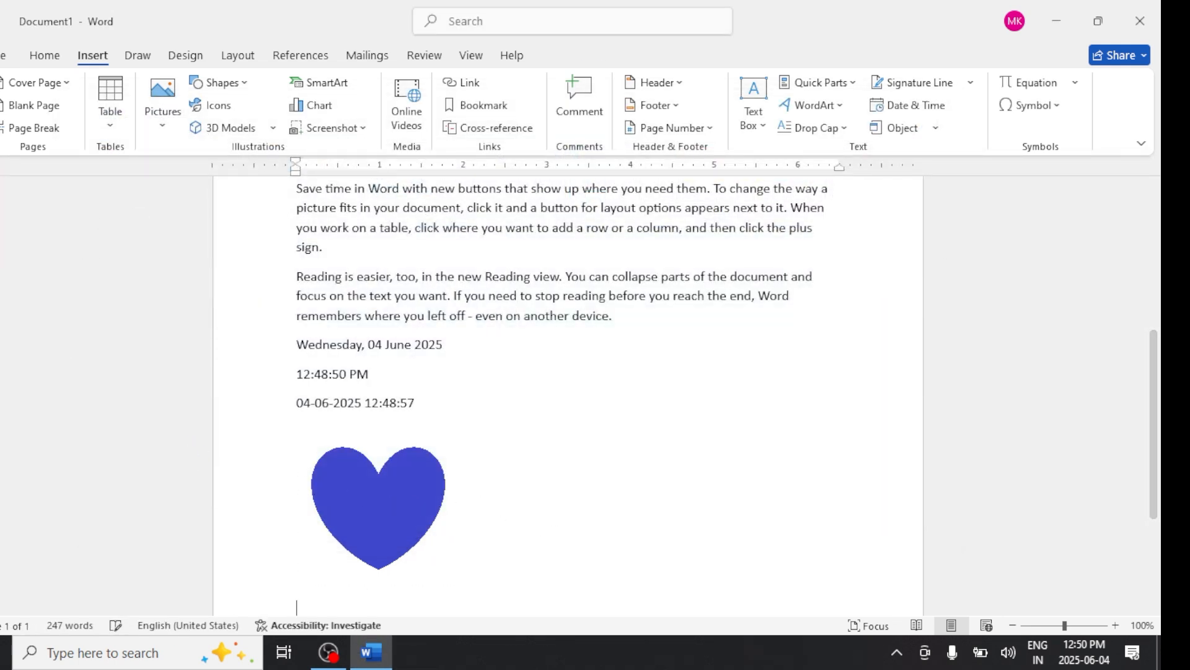
- Embed the VSRM.docx file from the Documents folder as an object below the heart image
{"action": "left_click", "coordinate": [936, 128]}
{"action": "left_click", "coordinate": [896, 152]}
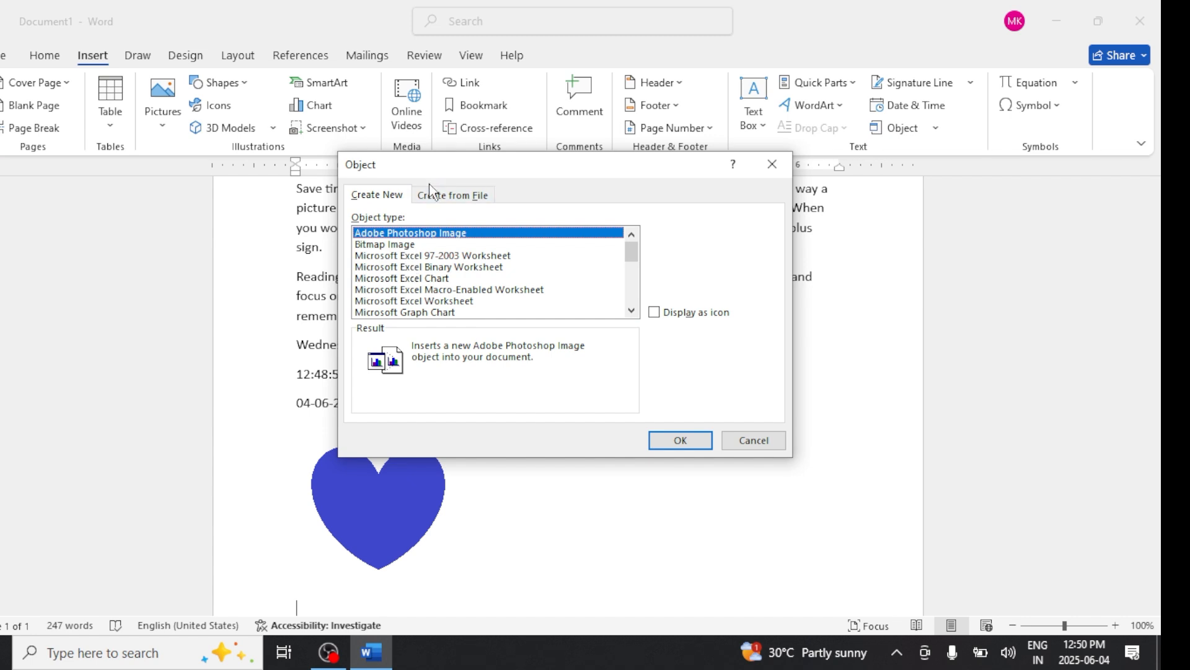
{"action": "left_click", "coordinate": [450, 197]}
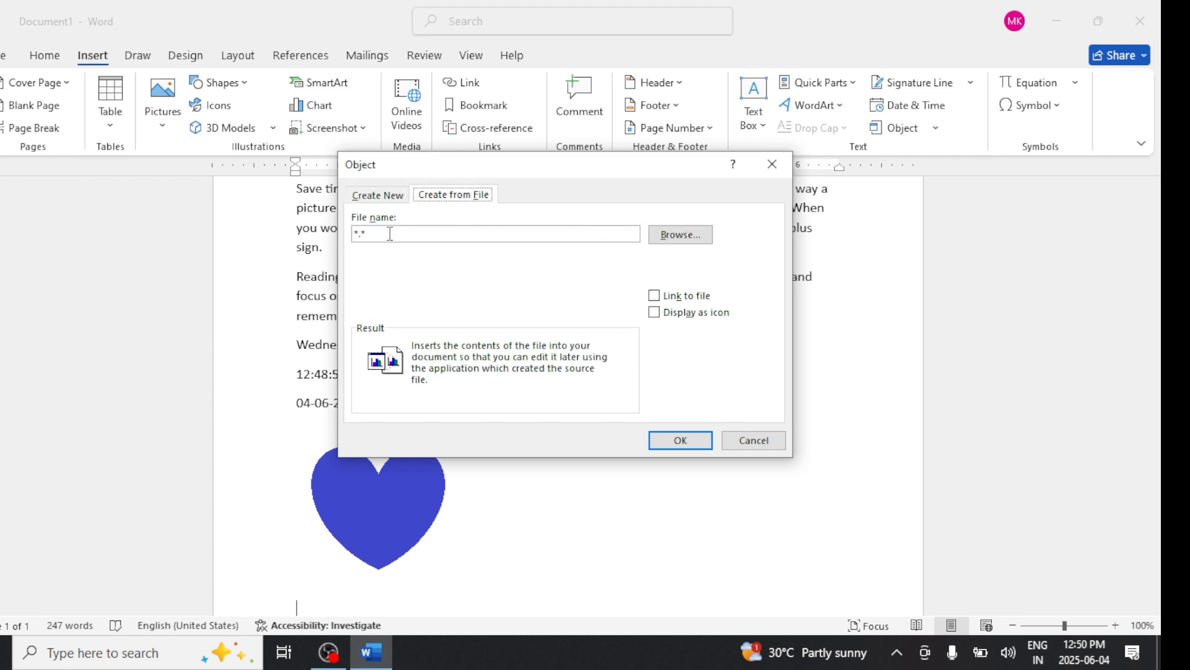
{"action": "left_click", "coordinate": [678, 235]}
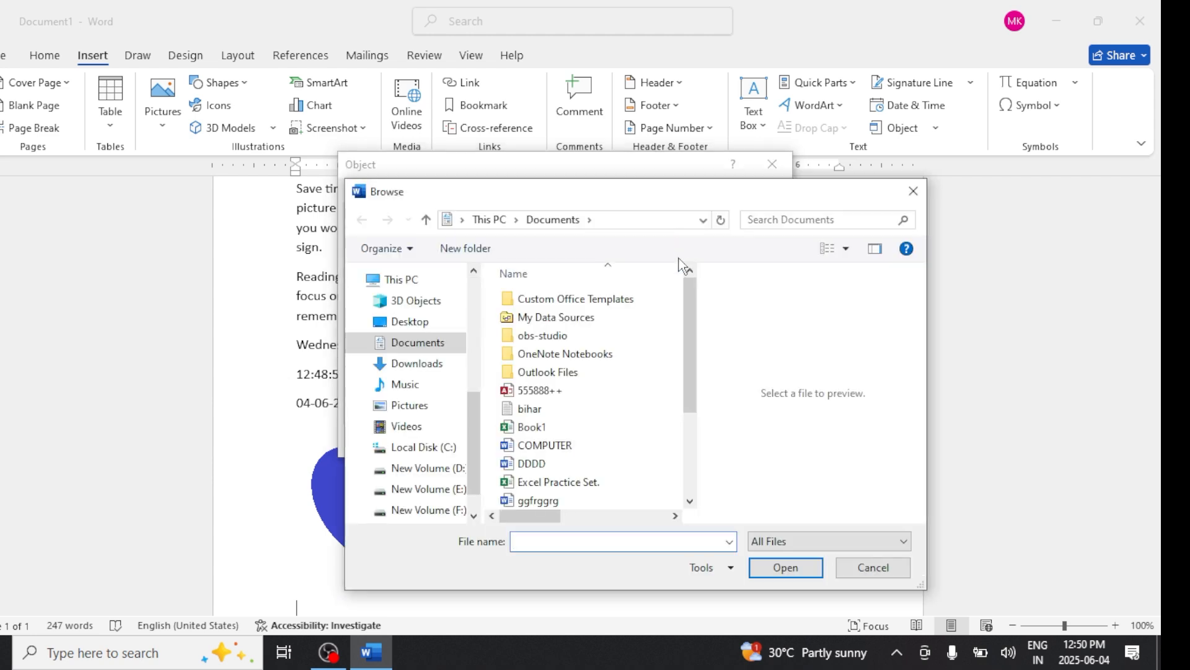
{"action": "left_click_drag", "start_coordinate": [691, 327], "coordinate": [695, 397]}
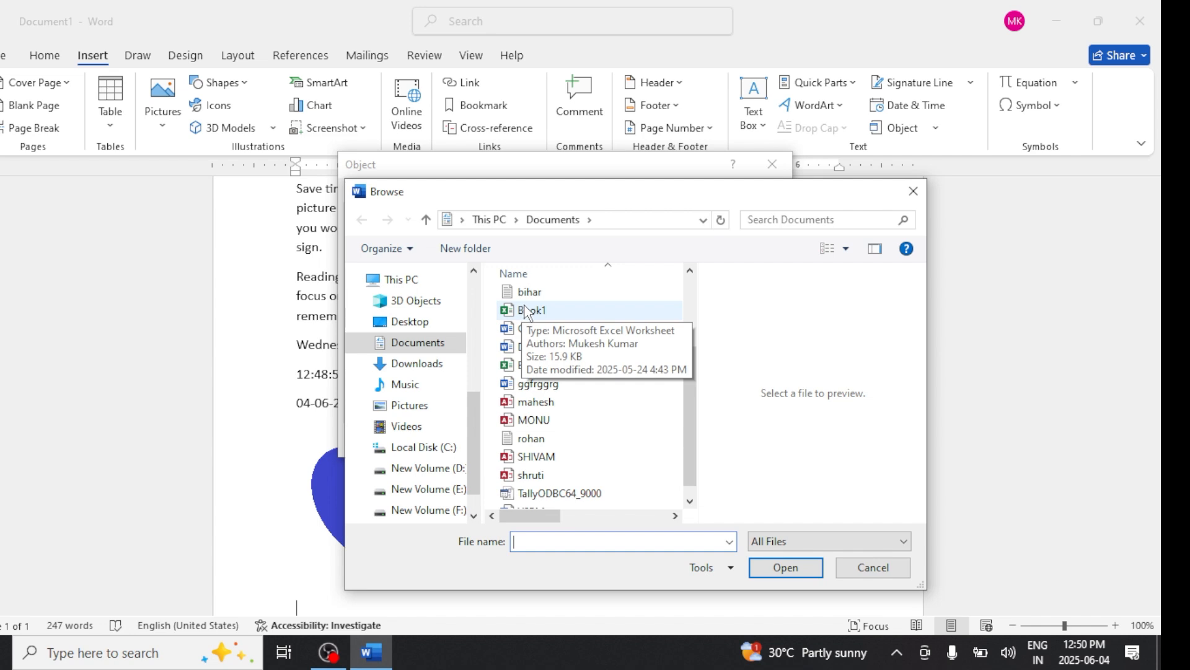
{"action": "scroll", "coordinate": [536, 416], "scroll_direction": "down", "scroll_amount": 1}
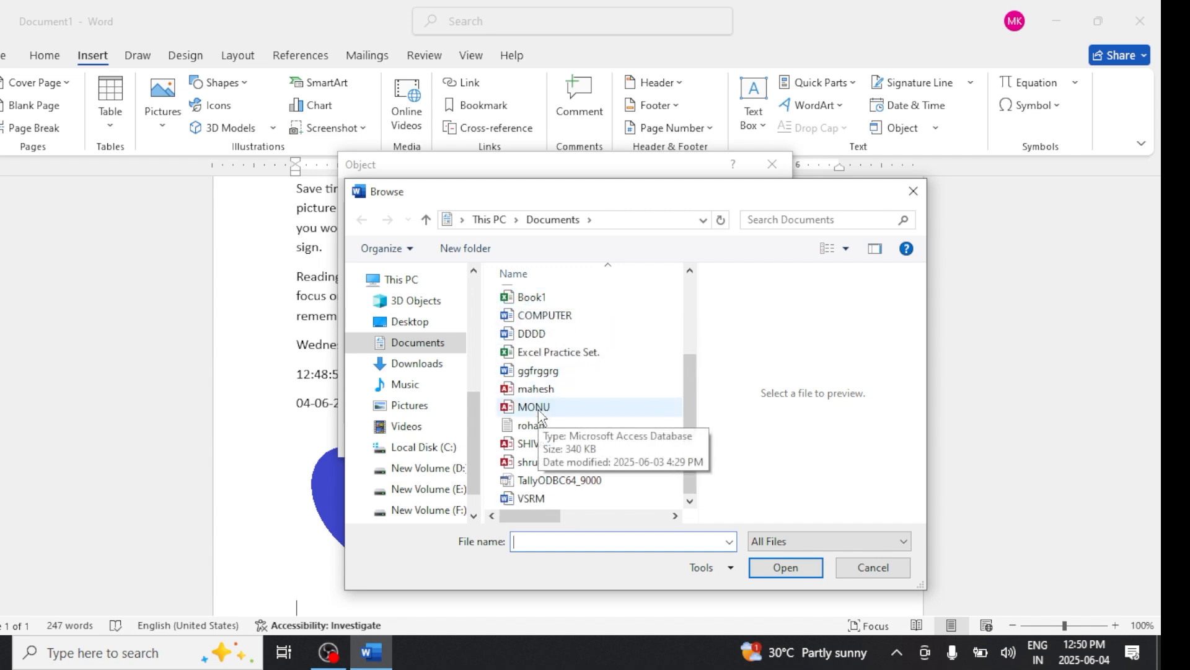
{"action": "left_click_drag", "start_coordinate": [689, 425], "coordinate": [695, 380]}
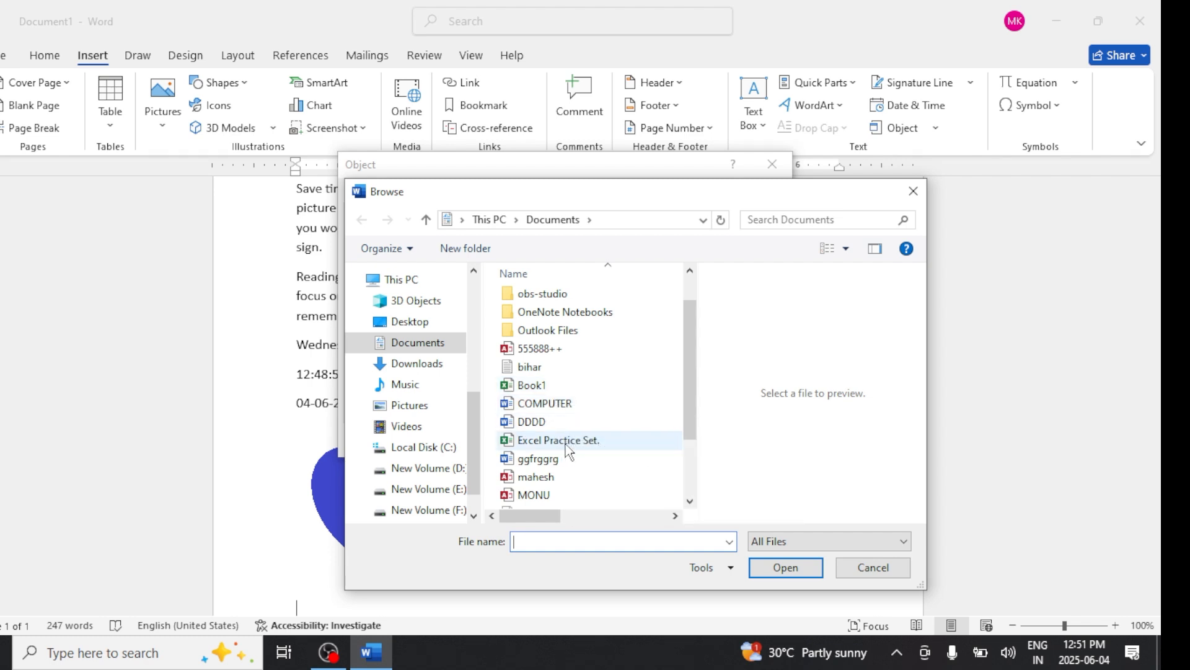
{"action": "left_click", "coordinate": [542, 392]}
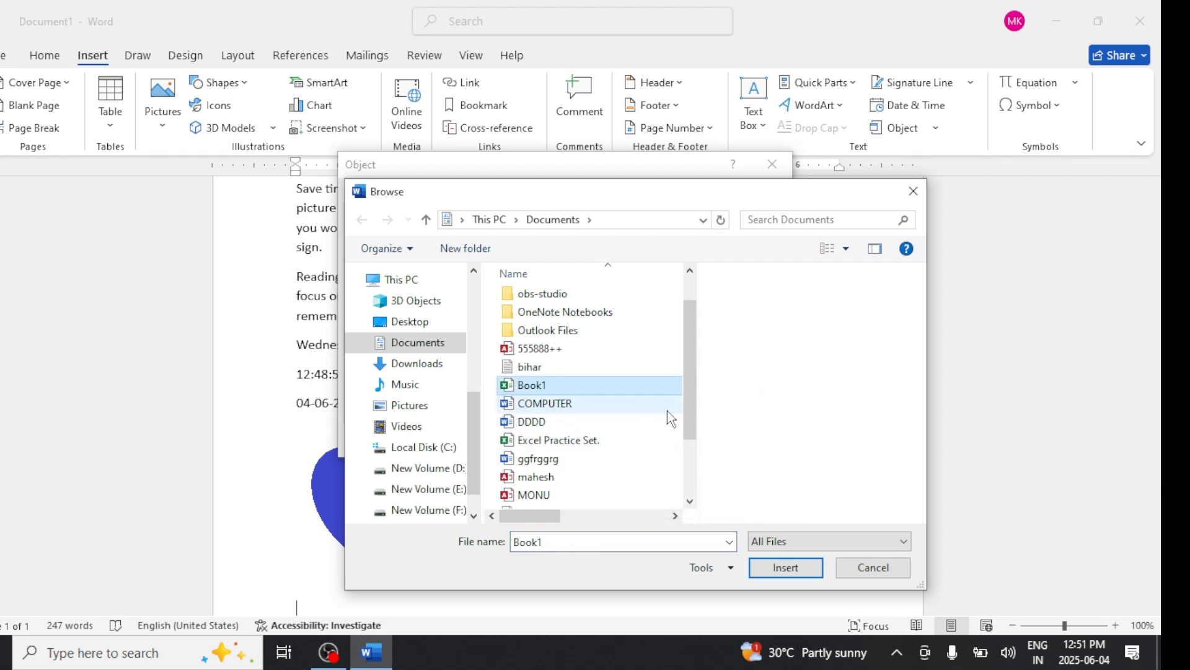
{"action": "scroll", "coordinate": [680, 464], "scroll_direction": "down", "scroll_amount": 1}
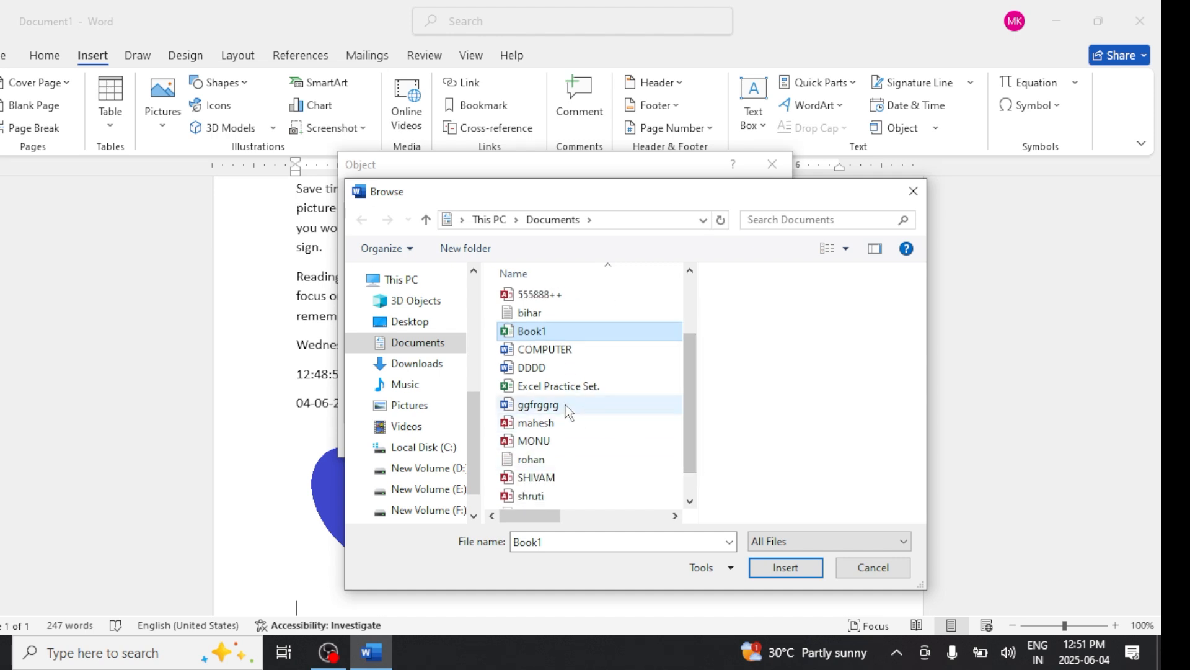
{"action": "left_click", "coordinate": [562, 351]}
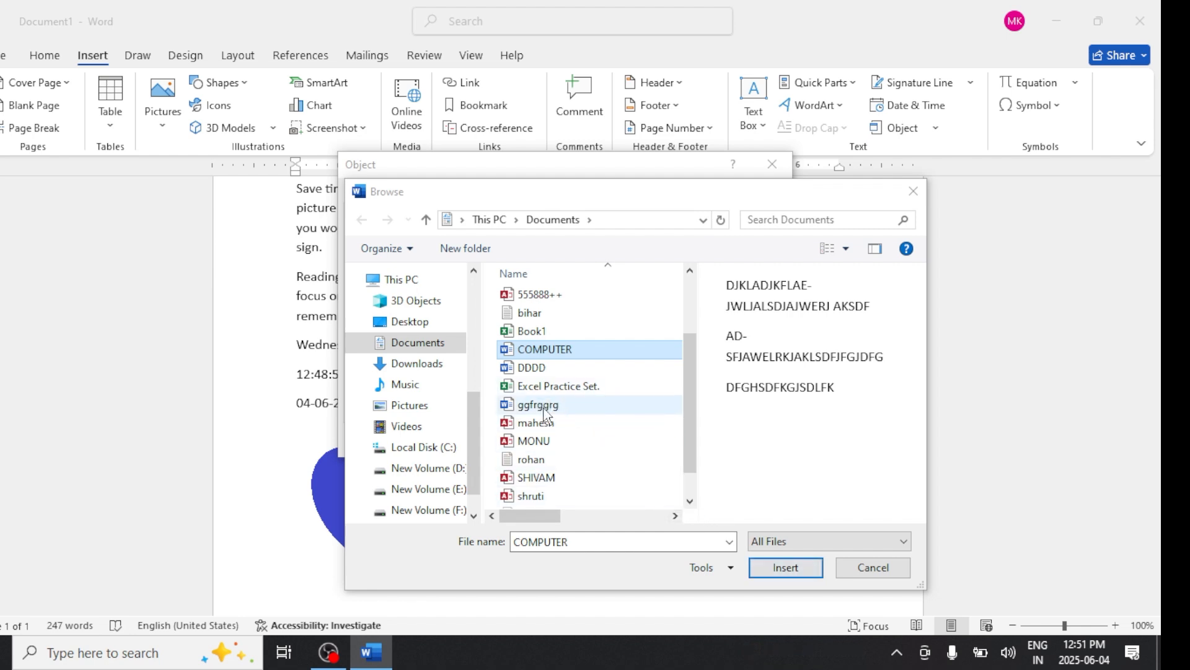
{"action": "left_click", "coordinate": [562, 405]}
{"action": "left_click_drag", "start_coordinate": [690, 429], "coordinate": [695, 451]}
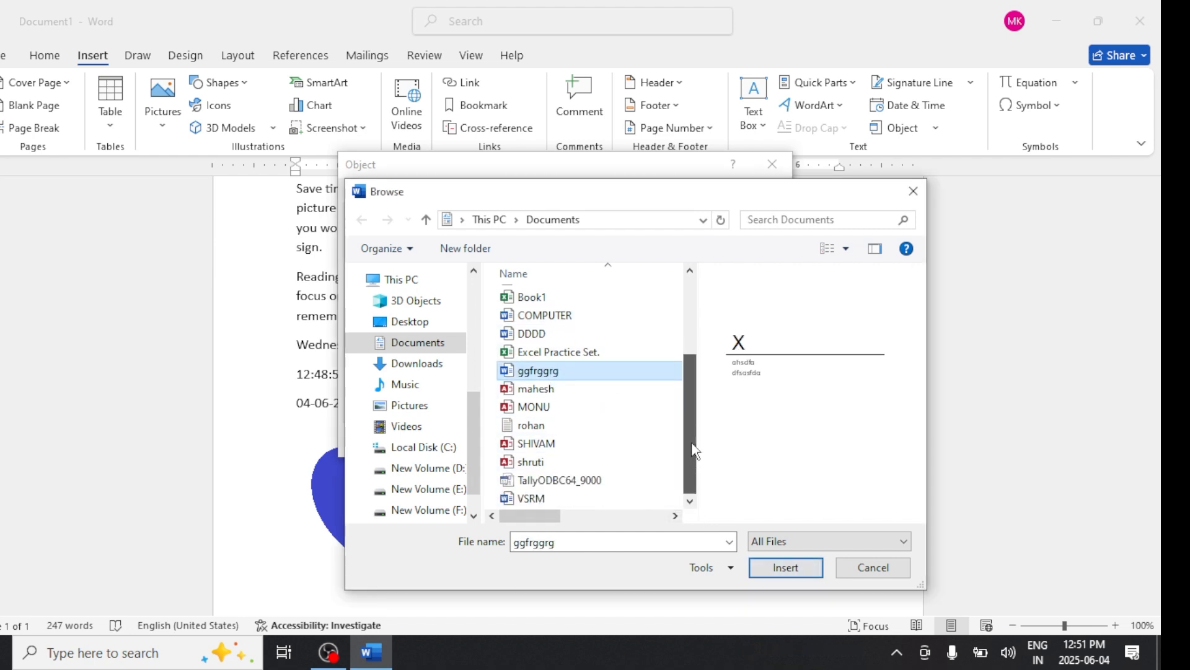
{"action": "left_click", "coordinate": [673, 499]}
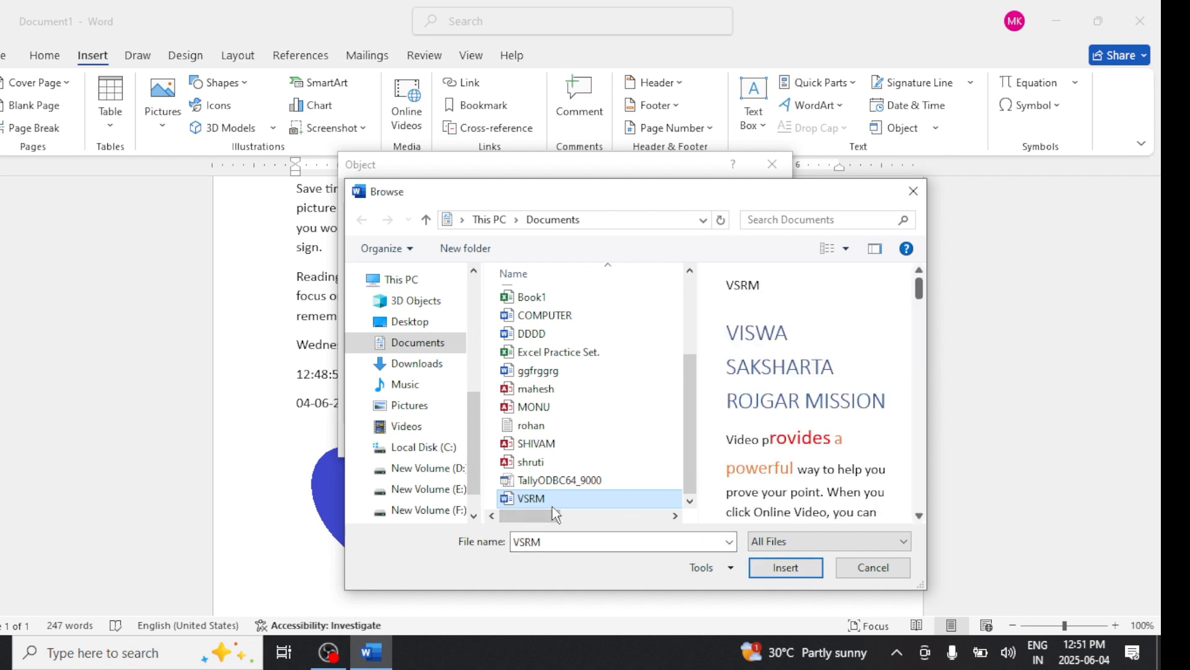
{"action": "left_click", "coordinate": [776, 566]}
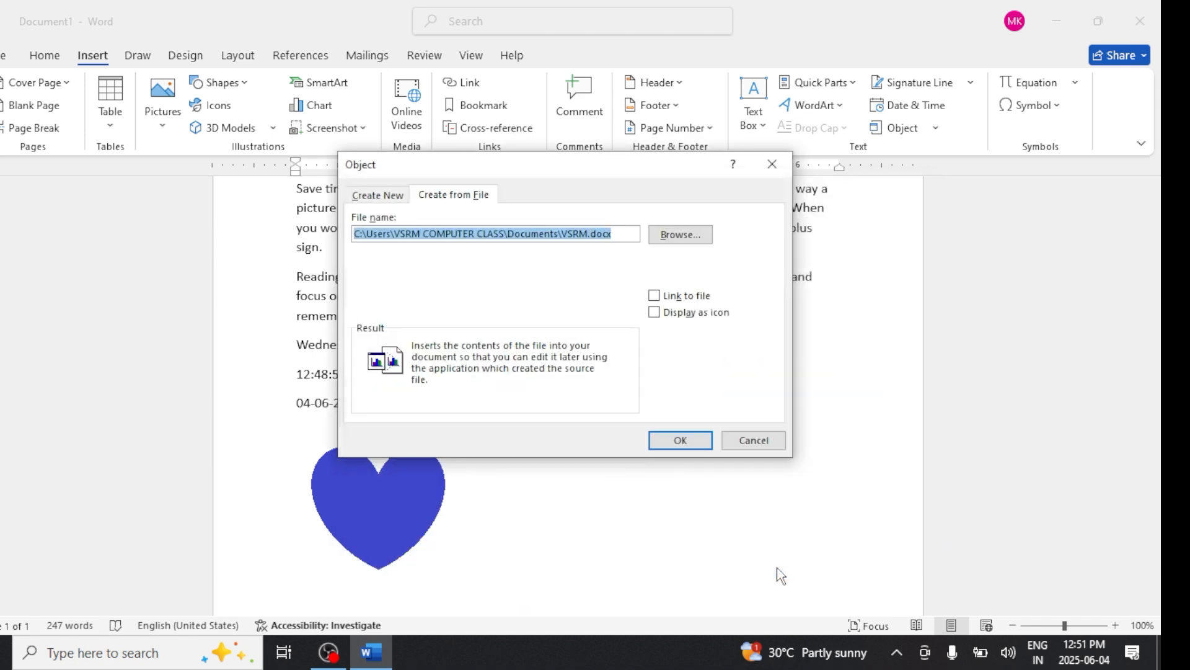
{"action": "left_click", "coordinate": [689, 437]}
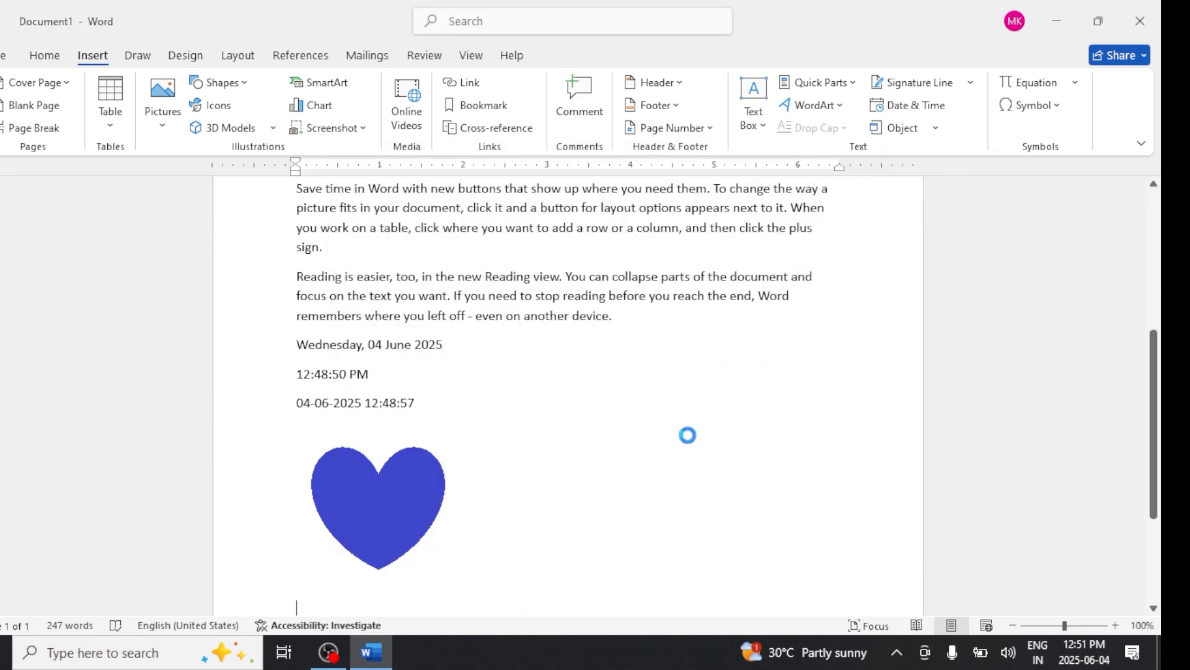
- Scroll through the document to review the embedded VSRM content
{"action": "scroll", "coordinate": [690, 436], "scroll_direction": "down", "scroll_amount": 1}
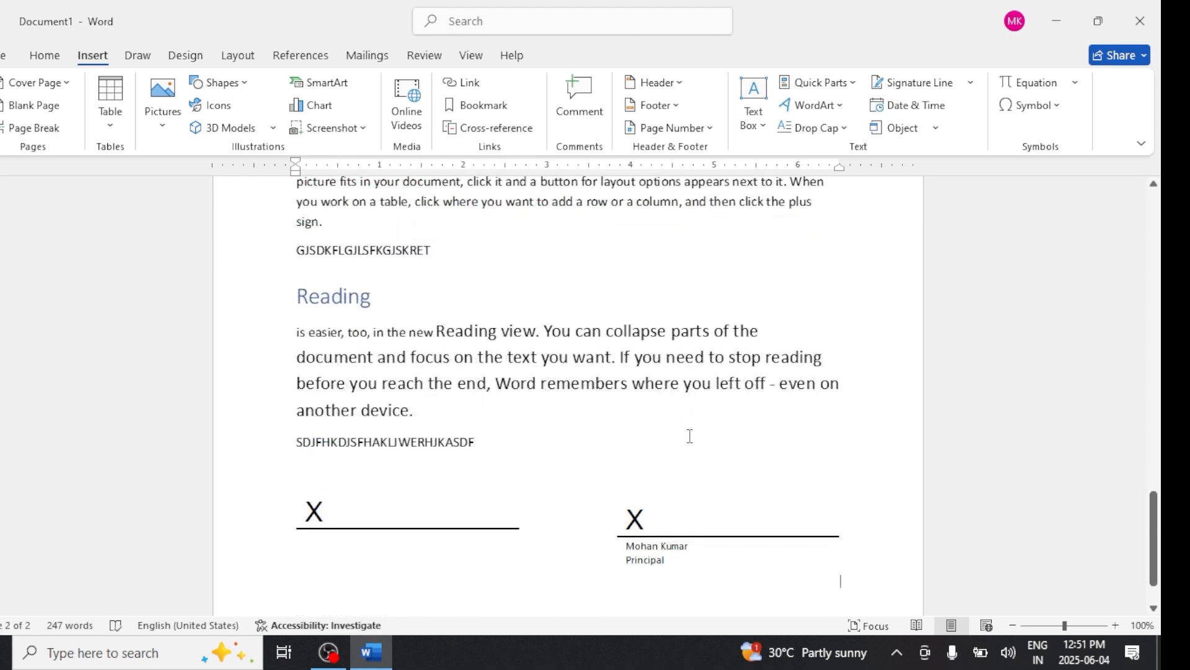
{"action": "scroll", "coordinate": [690, 436], "scroll_direction": "up", "scroll_amount": 8}
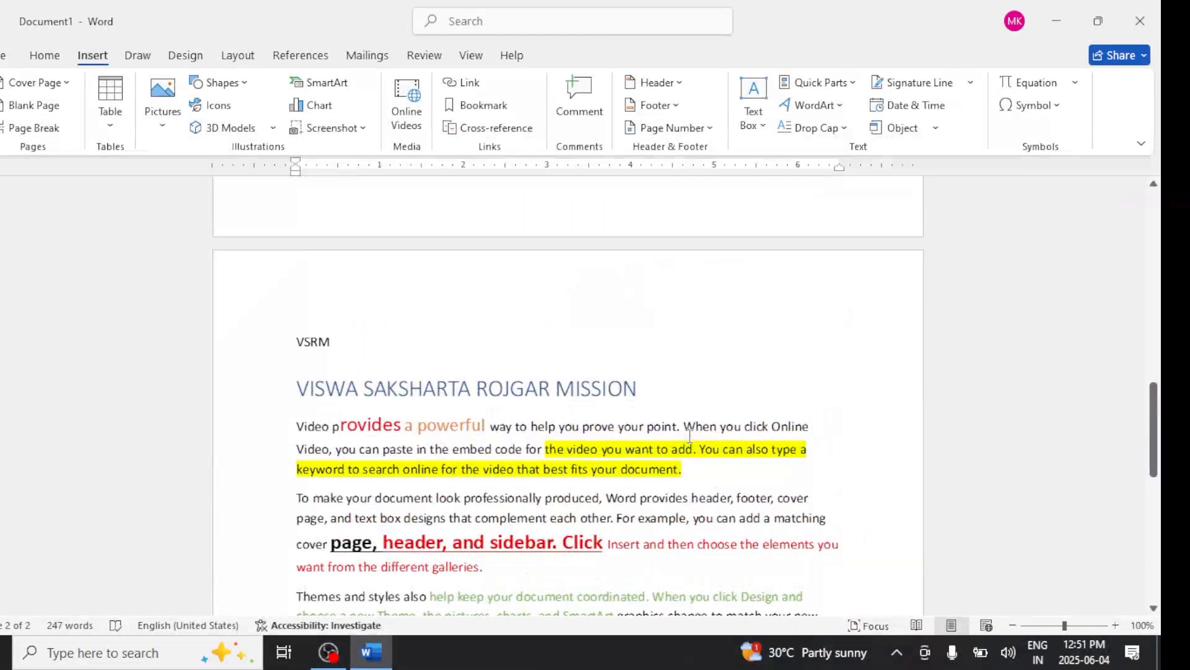
{"action": "scroll", "coordinate": [690, 435], "scroll_direction": "up", "scroll_amount": 6}
{"action": "scroll", "coordinate": [690, 436], "scroll_direction": "down", "scroll_amount": 6}
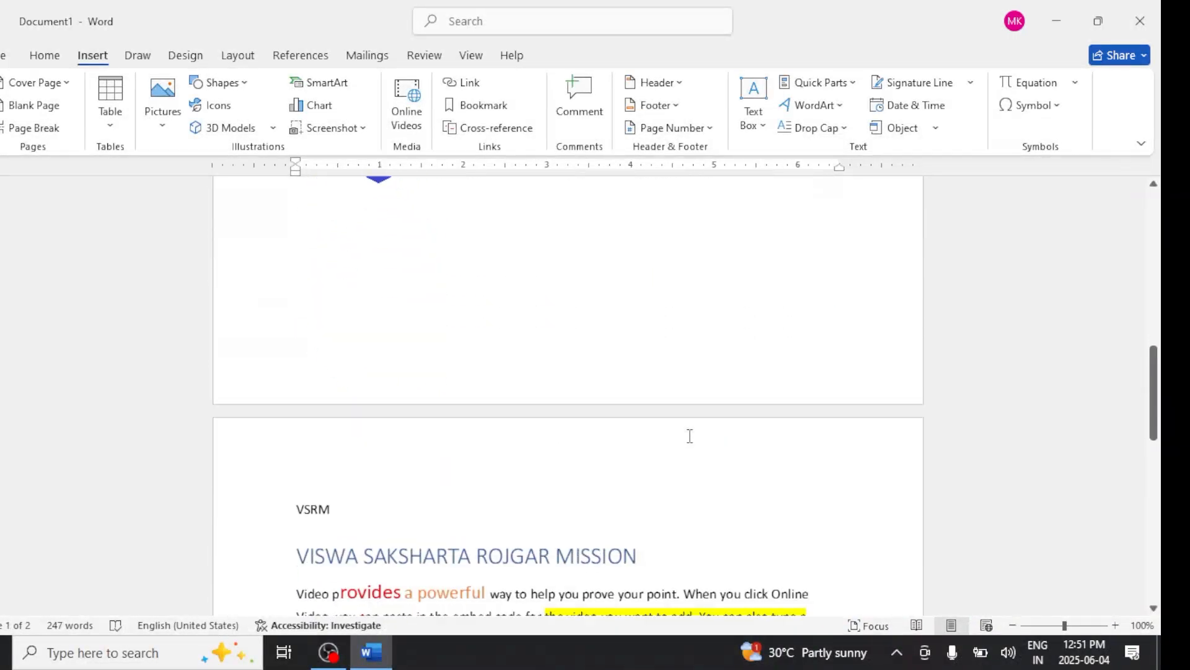
{"action": "scroll", "coordinate": [713, 568], "scroll_direction": "down", "scroll_amount": 7}
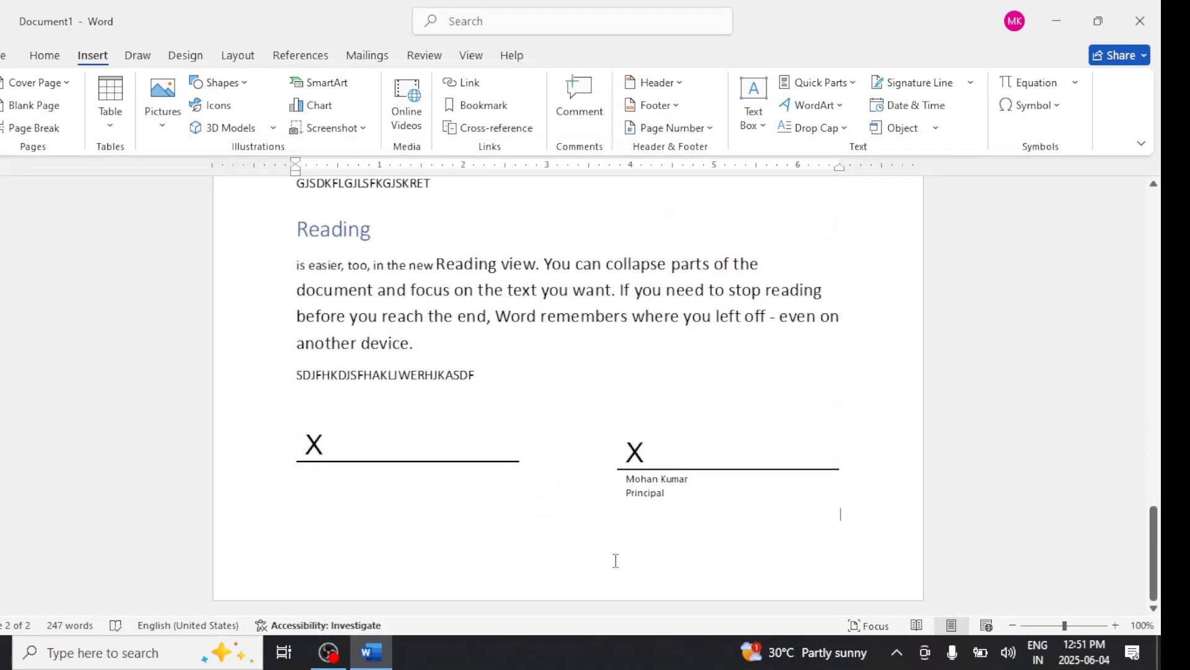
{"action": "scroll", "coordinate": [614, 555], "scroll_direction": "up", "scroll_amount": 8}
{"action": "scroll", "coordinate": [615, 555], "scroll_direction": "up", "scroll_amount": 5}
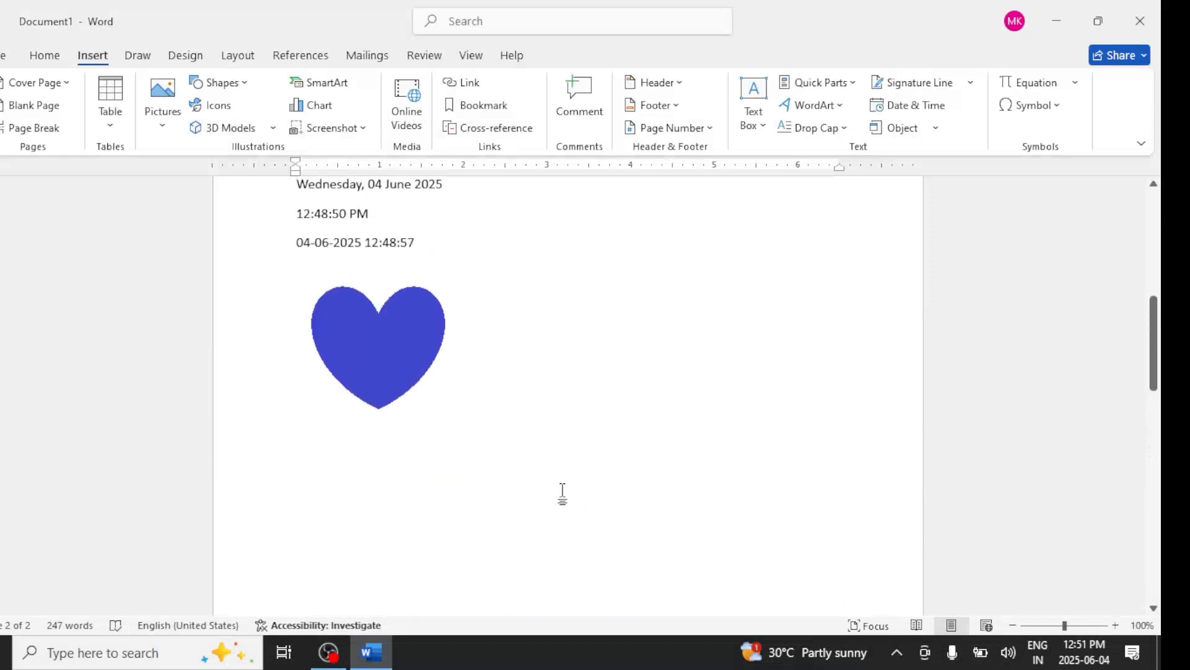
- Embed the Book1.xlsx workbook from the Documents folder as an object after the heart image
{"action": "left_click", "coordinate": [935, 127]}
{"action": "left_click", "coordinate": [924, 155]}
{"action": "left_click", "coordinate": [459, 196]}
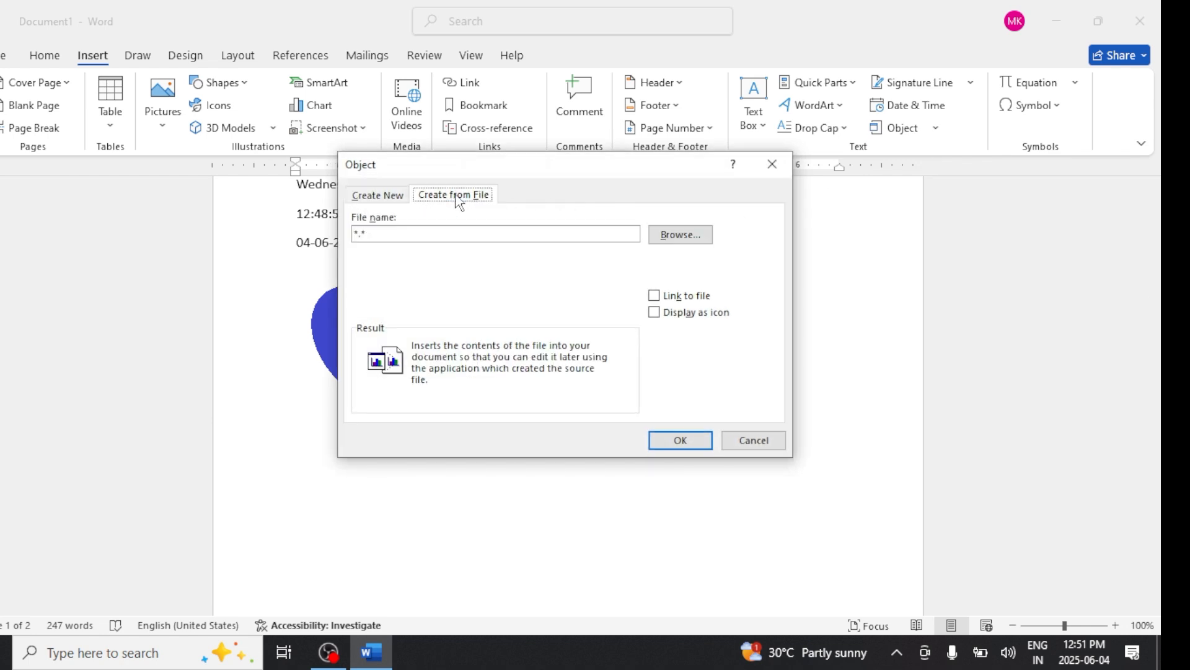
{"action": "left_click", "coordinate": [676, 238]}
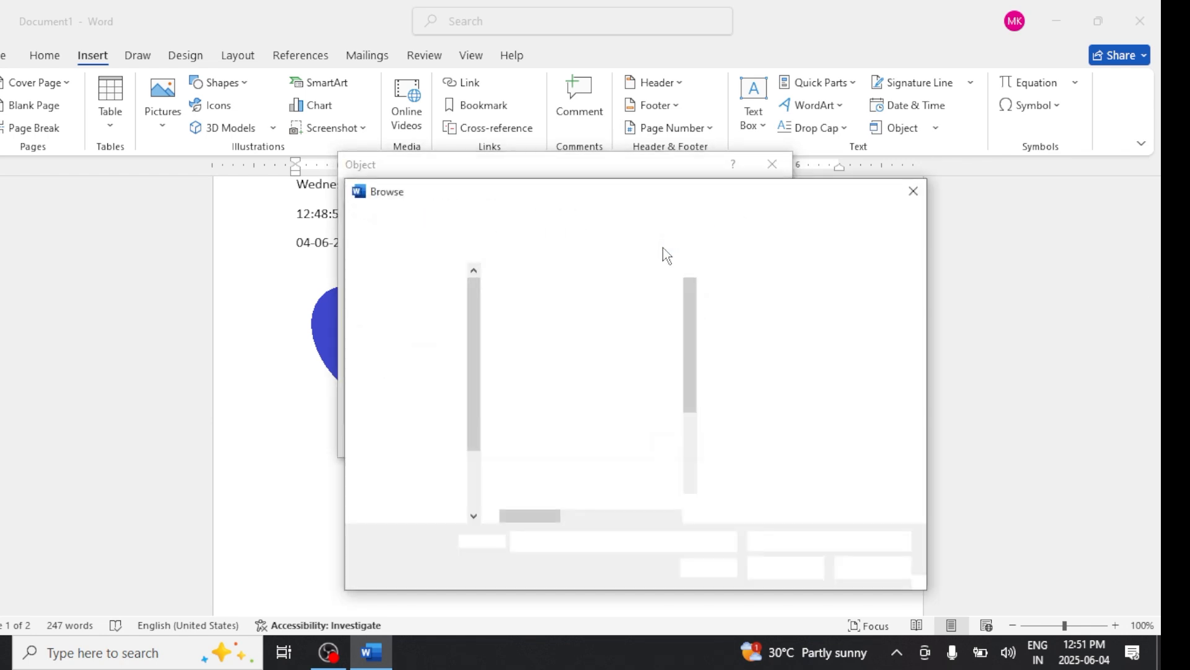
{"action": "left_click", "coordinate": [553, 427]}
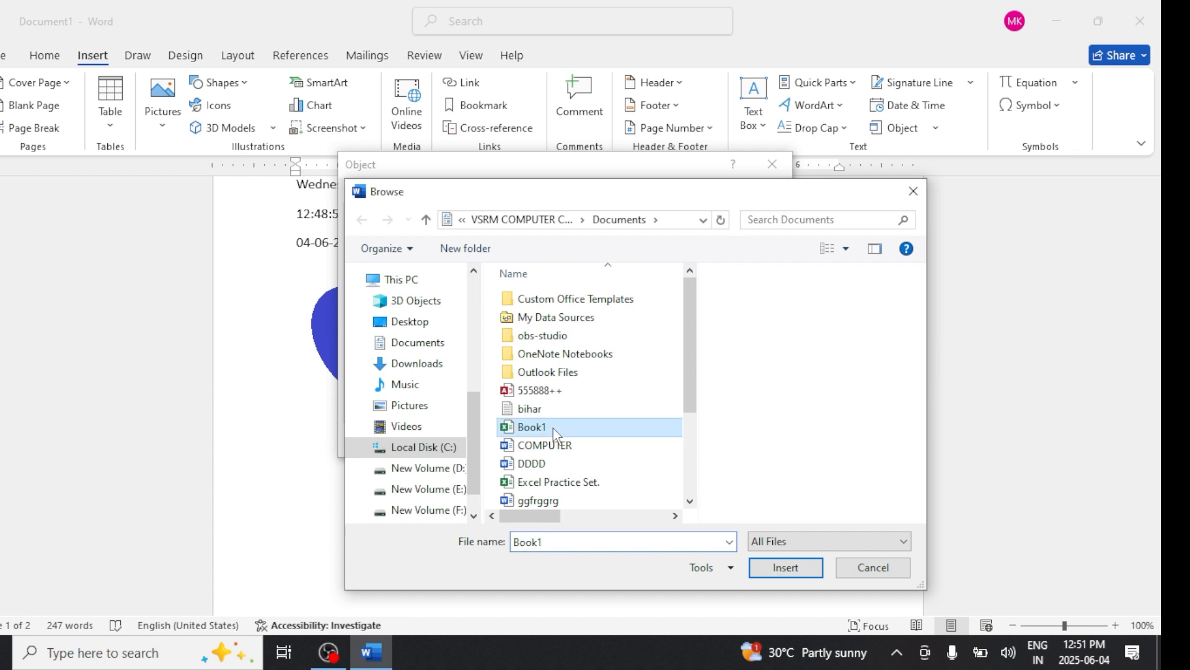
{"action": "left_click", "coordinate": [785, 571]}
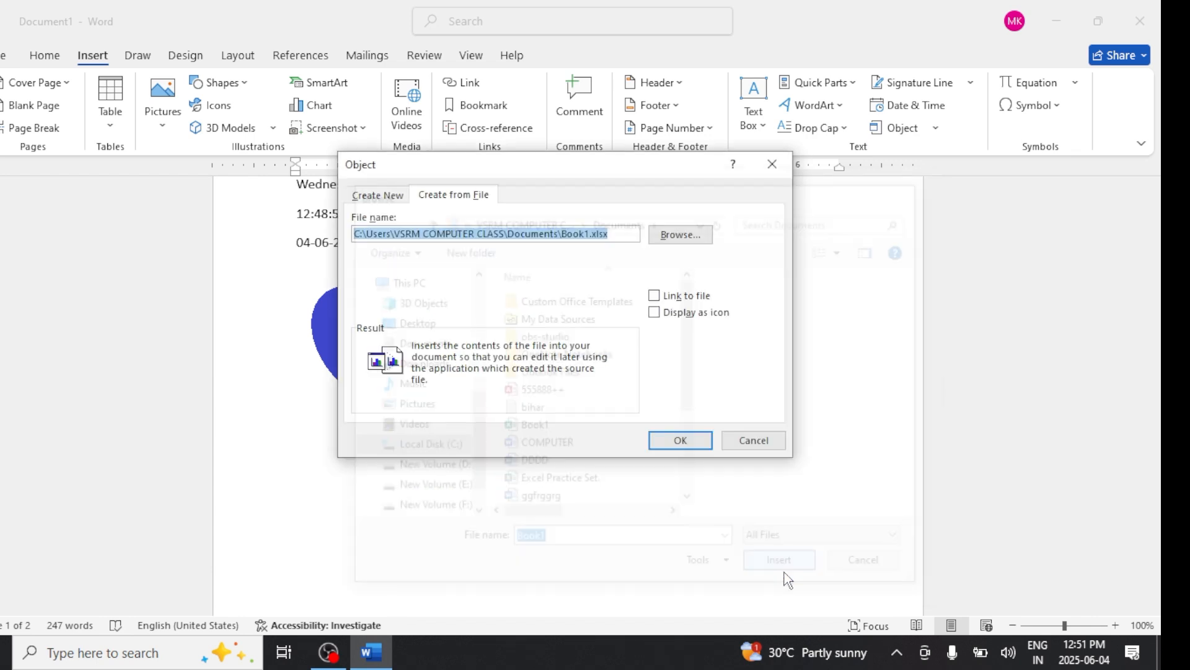
{"action": "left_click", "coordinate": [690, 441]}
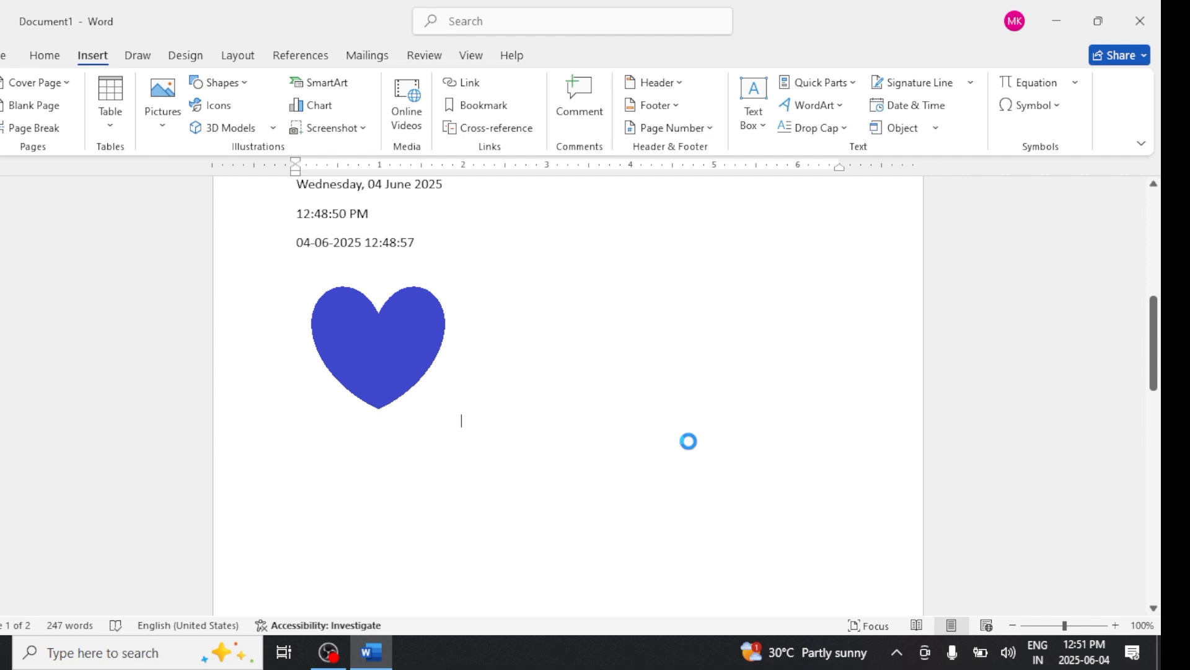
- Start a new paragraph directly below the date and time lines
{"action": "scroll", "coordinate": [691, 442], "scroll_direction": "up", "scroll_amount": 8}
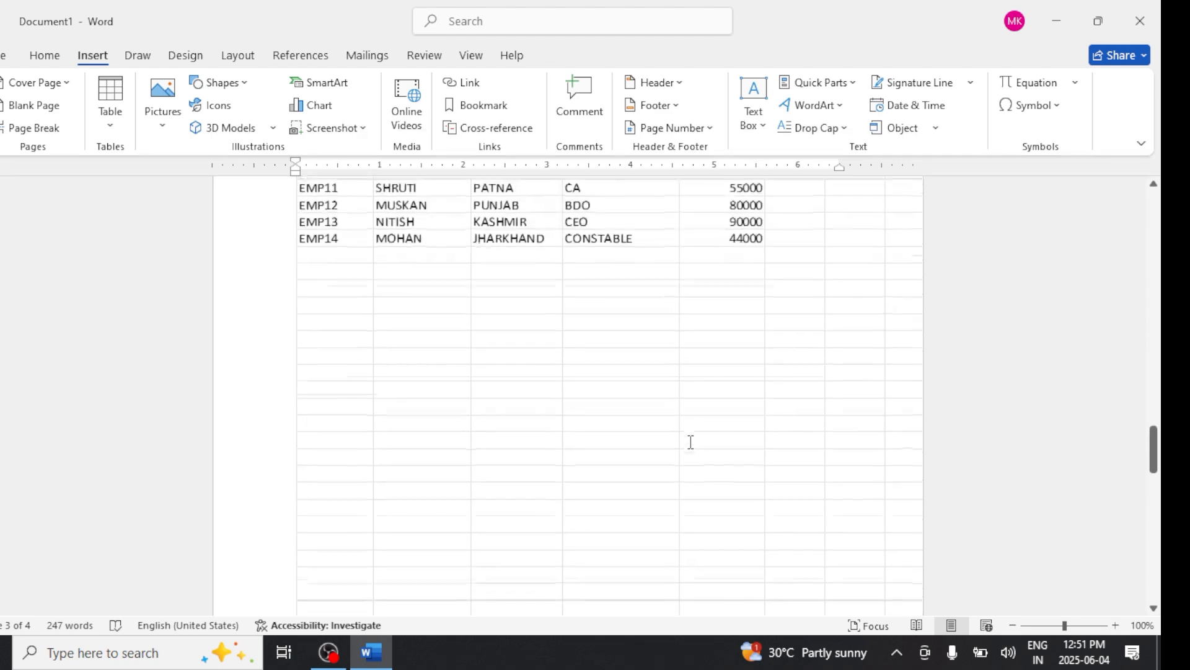
{"action": "scroll", "coordinate": [691, 442], "scroll_direction": "up", "scroll_amount": 5}
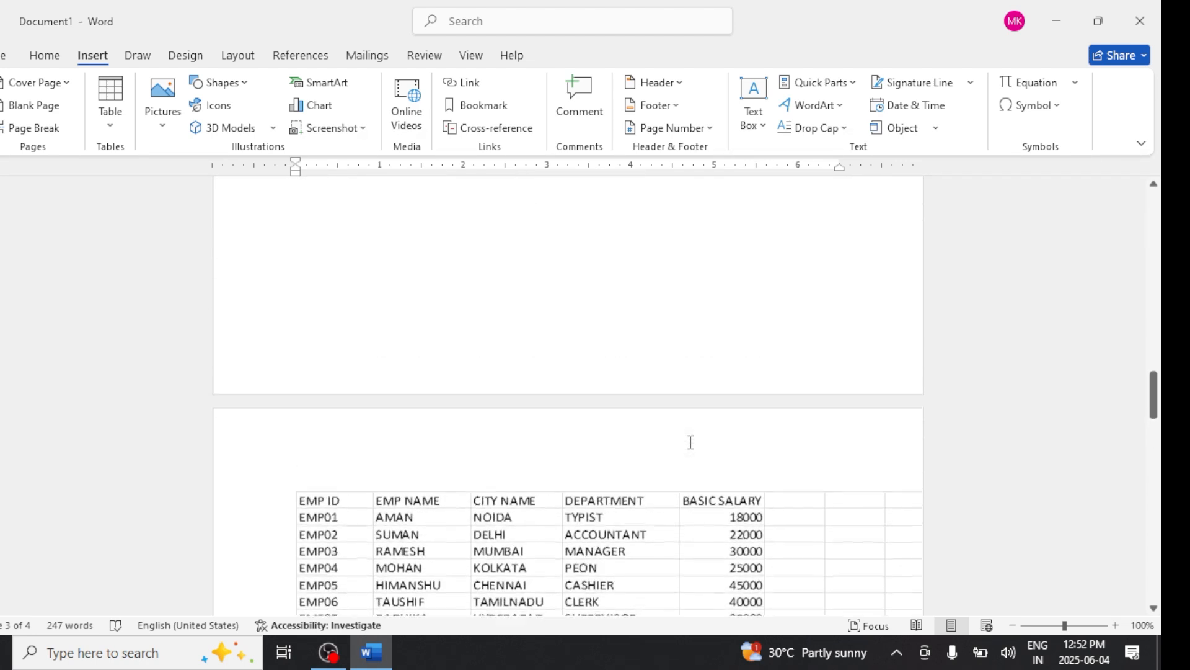
{"action": "scroll", "coordinate": [691, 442], "scroll_direction": "up", "scroll_amount": 5}
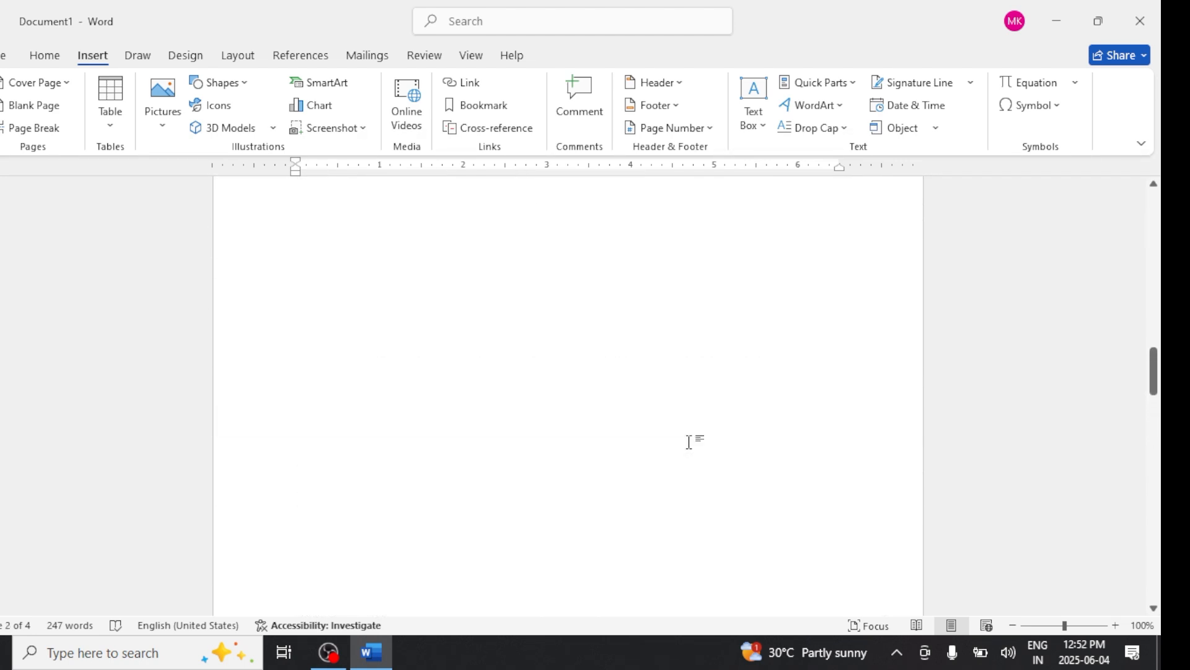
{"action": "scroll", "coordinate": [689, 442], "scroll_direction": "up", "scroll_amount": 7}
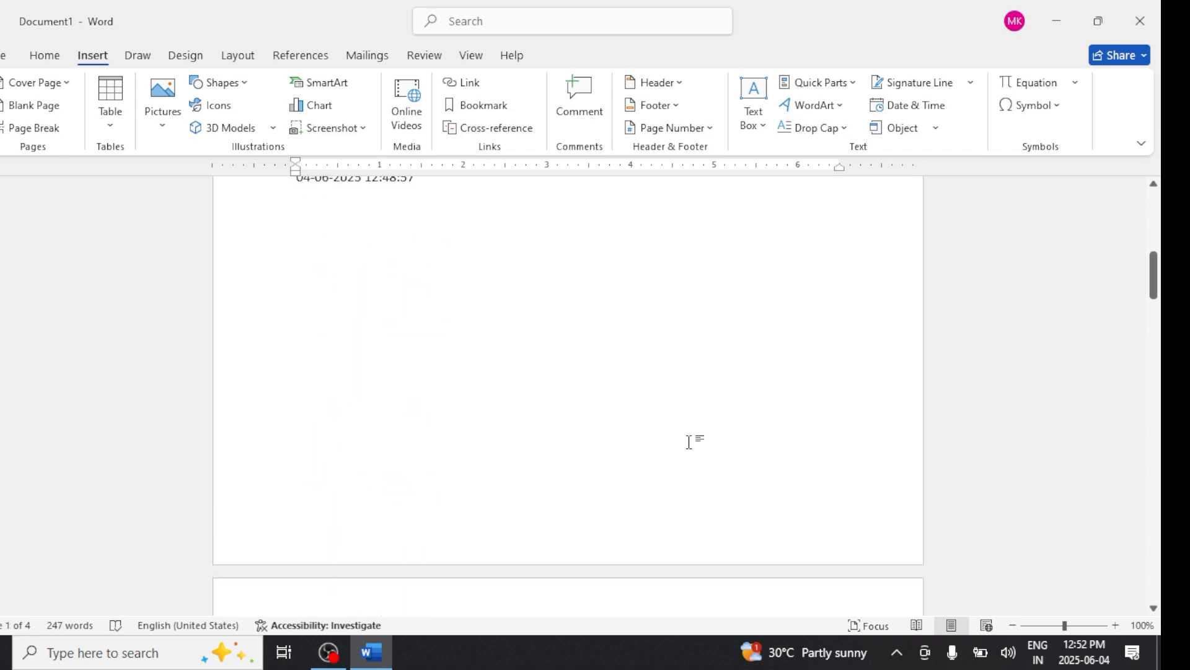
{"action": "scroll", "coordinate": [689, 442], "scroll_direction": "up", "scroll_amount": 3}
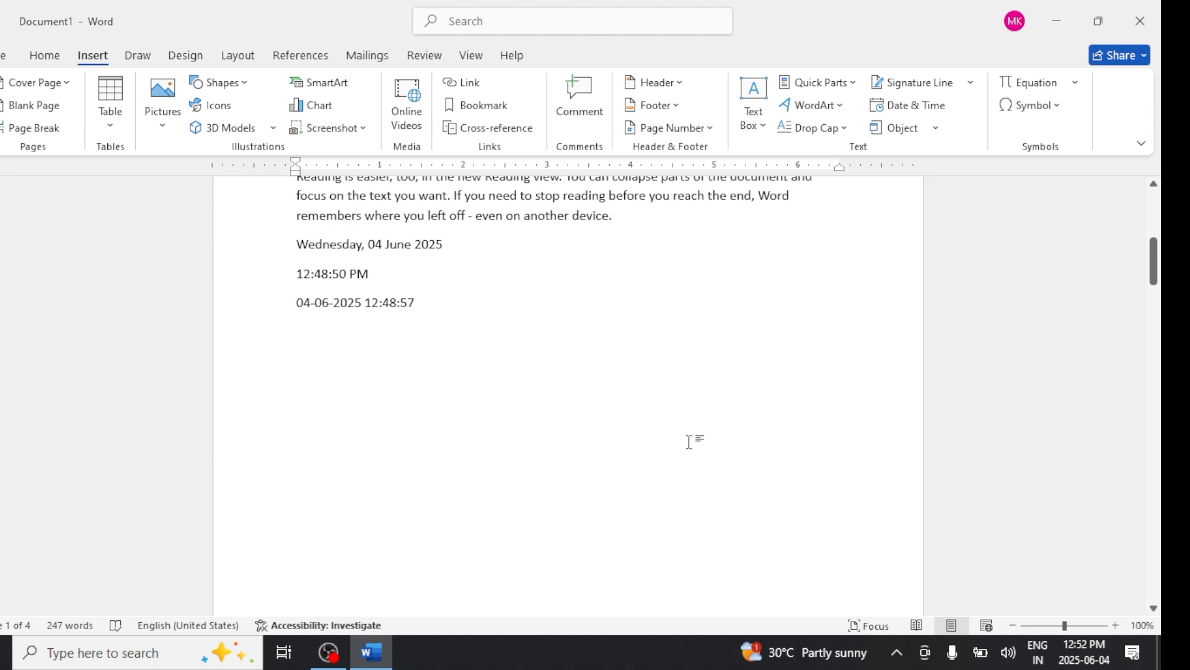
{"action": "left_click", "coordinate": [590, 399]}
{"action": "key", "text": "Return"}
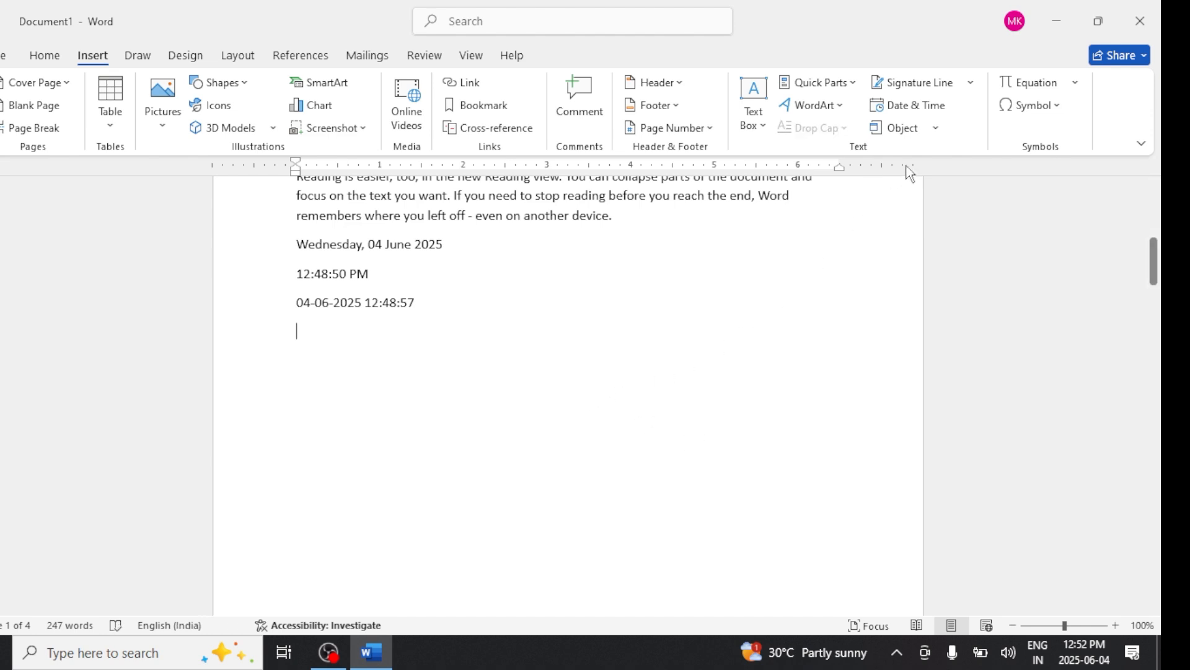
- Insert the text of the COMPUTER document from Documents at the cursor using Text from File
{"action": "left_click", "coordinate": [936, 128]}
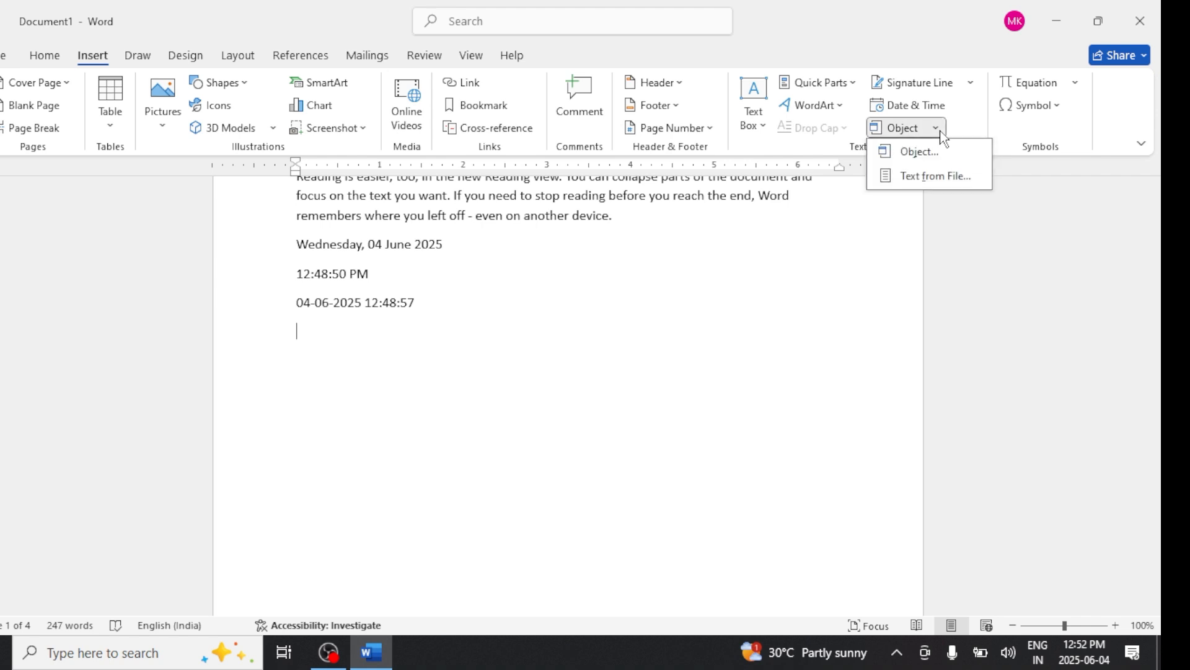
{"action": "left_click", "coordinate": [947, 181]}
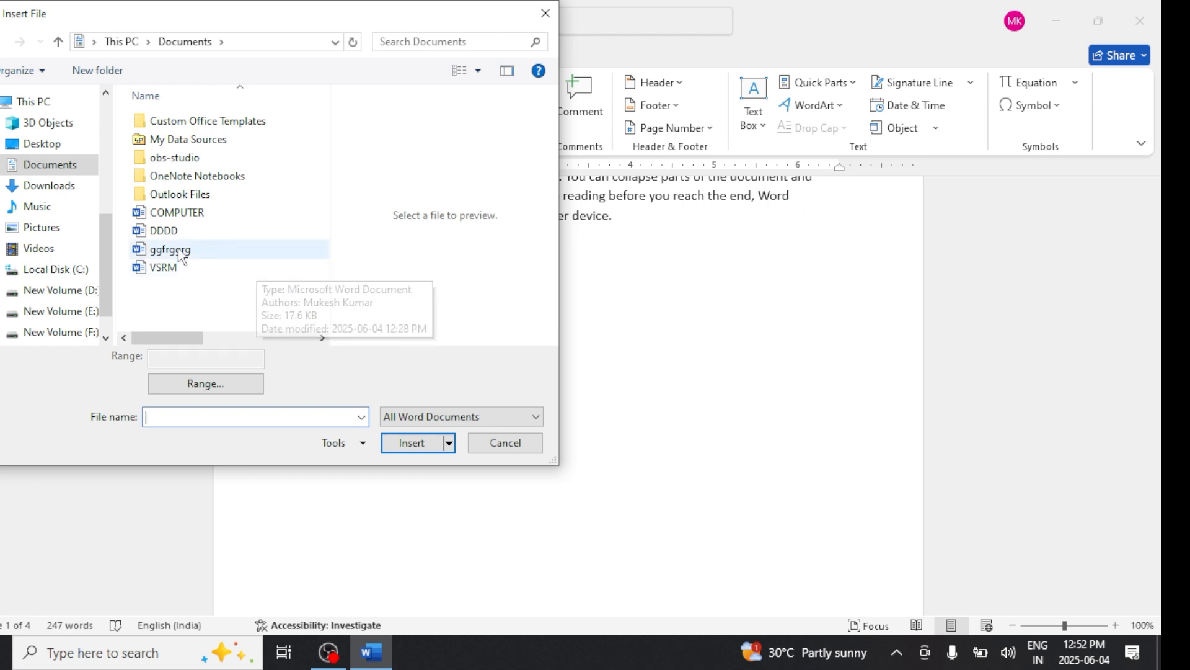
{"action": "left_click", "coordinate": [199, 214]}
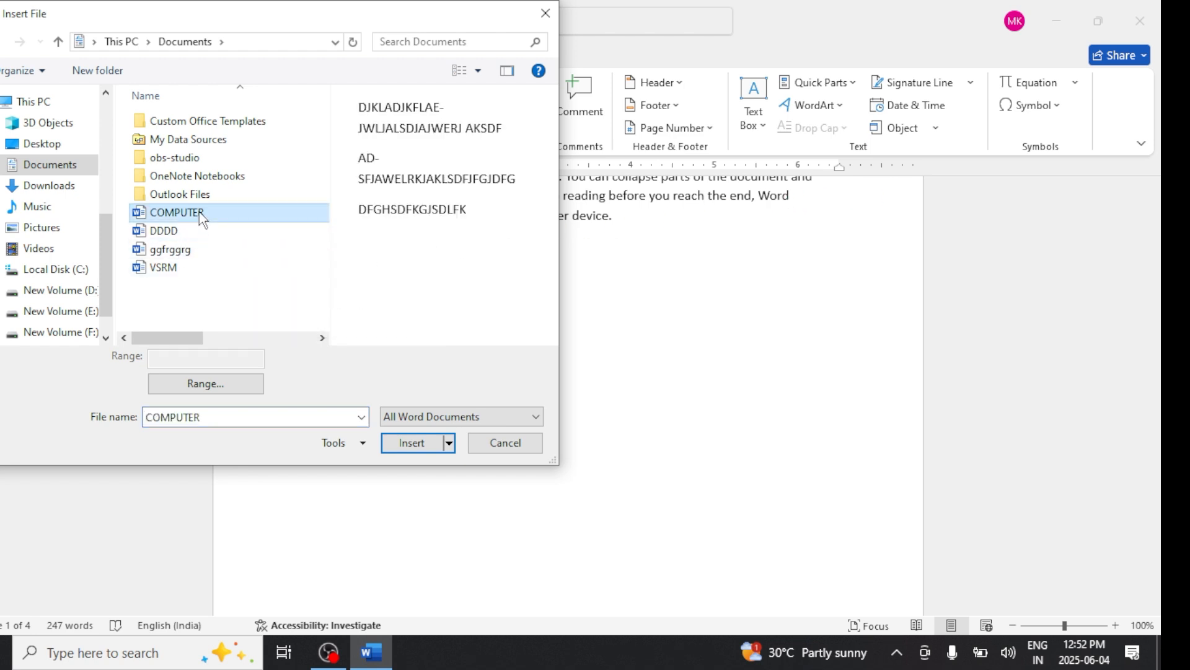
{"action": "left_click", "coordinate": [399, 441]}
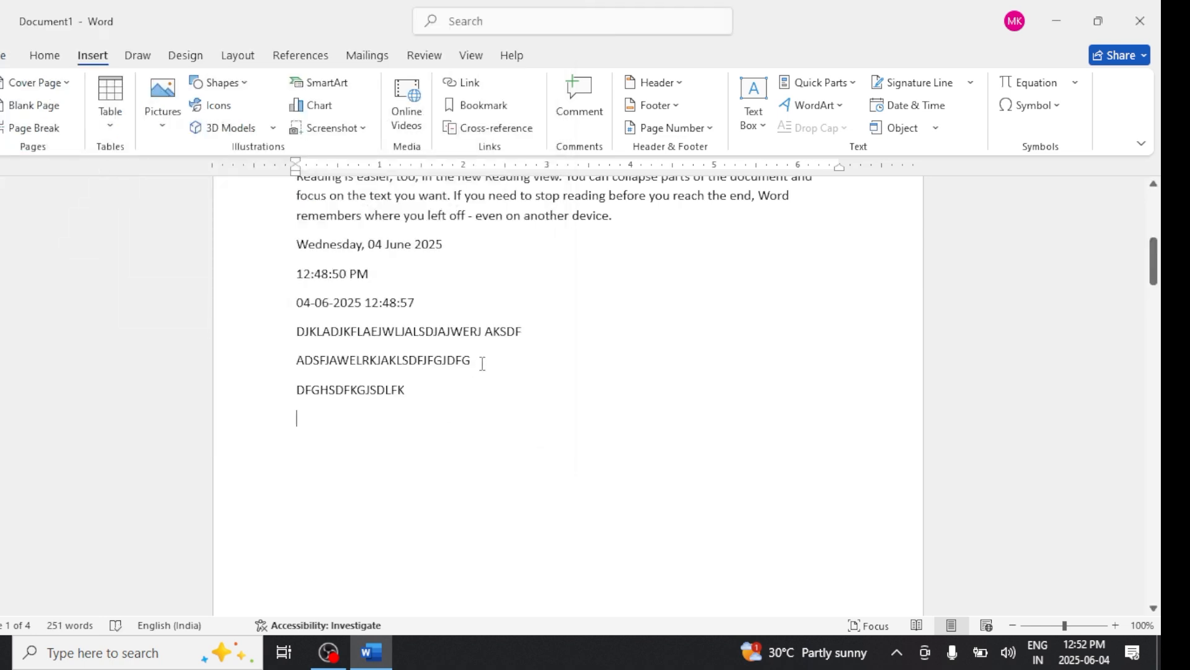
{"action": "left_click", "coordinate": [936, 127]}
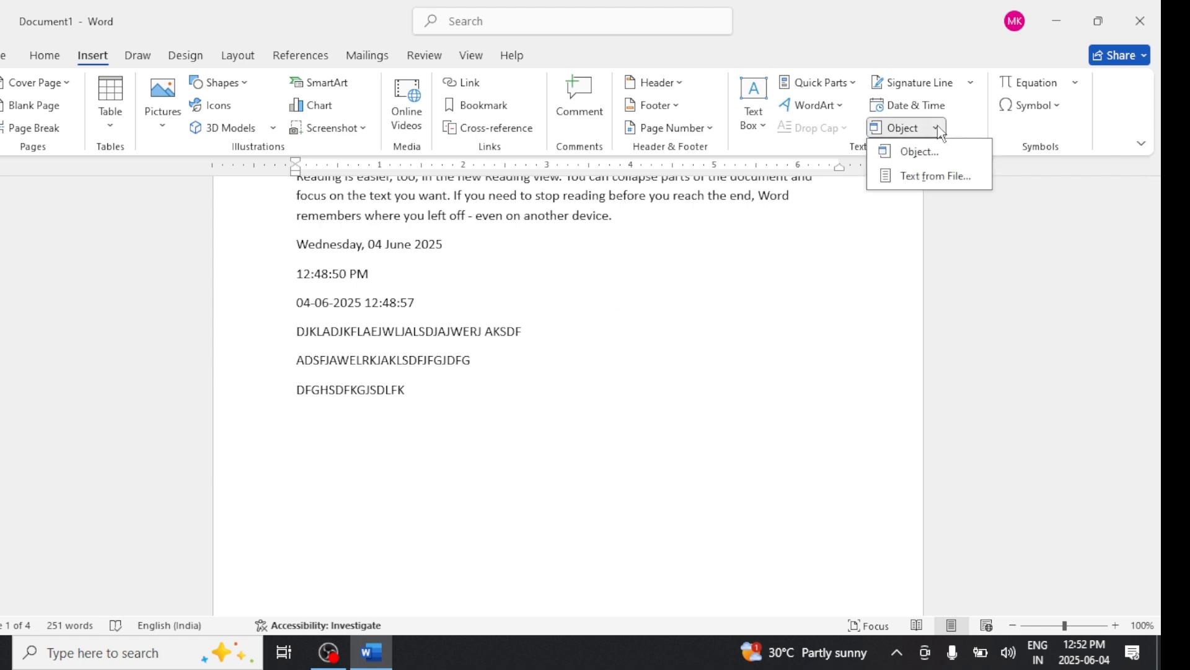
{"action": "left_click", "coordinate": [639, 411]}
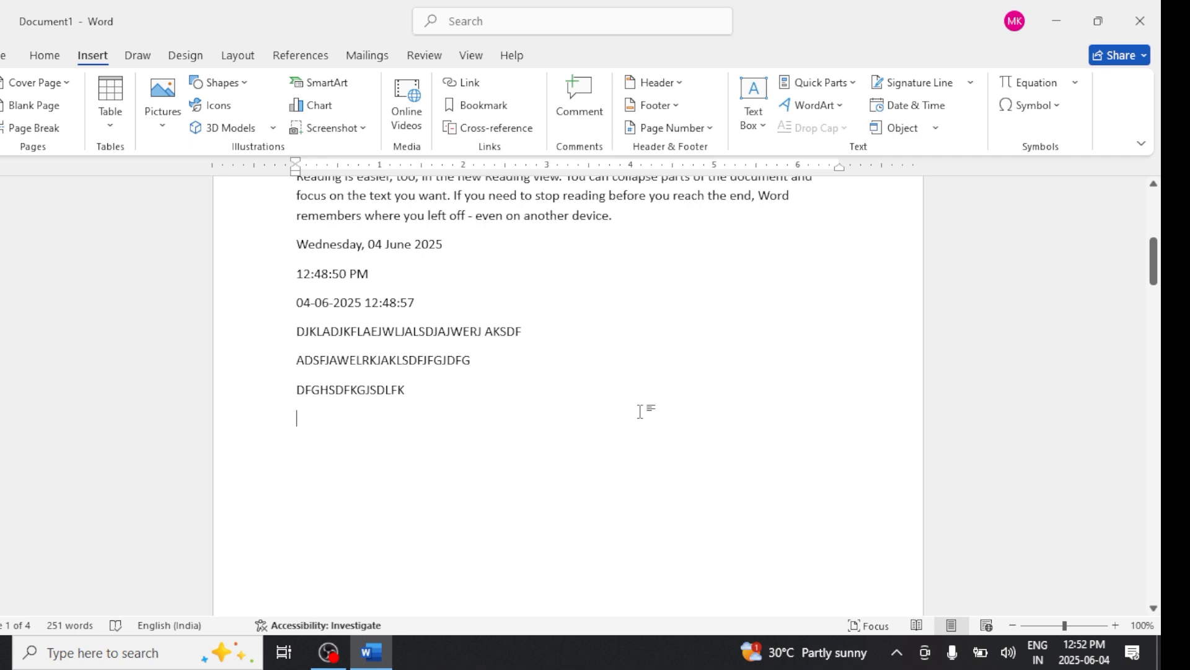
- Close the current document without saving it and create a new blank document
{"action": "key", "text": "ctrl+w"}
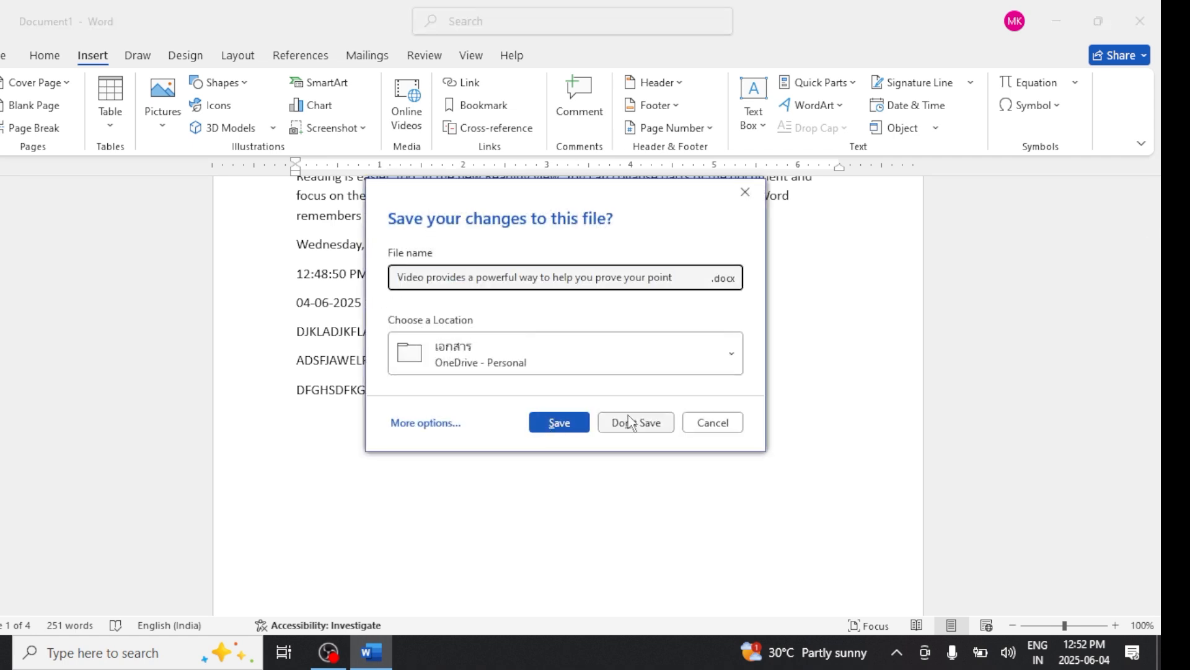
{"action": "left_click", "coordinate": [628, 421]}
{"action": "key", "text": "ctrl+n"}
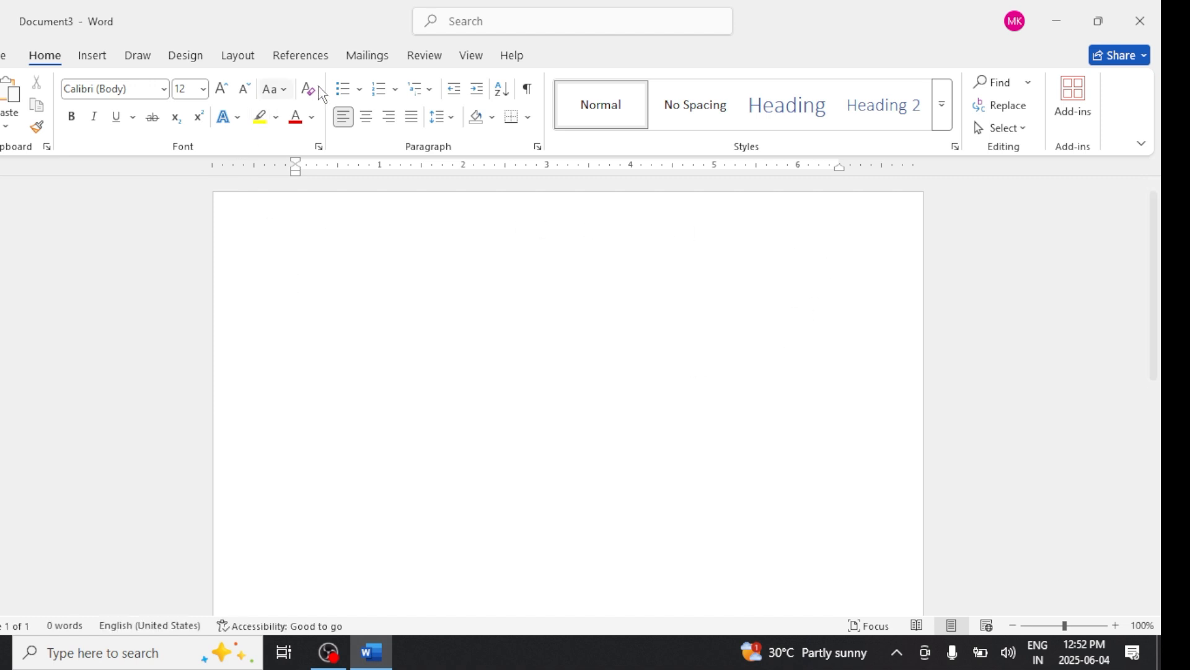
- Insert the built-in Area of Circle equation into the new document
{"action": "left_click", "coordinate": [95, 57]}
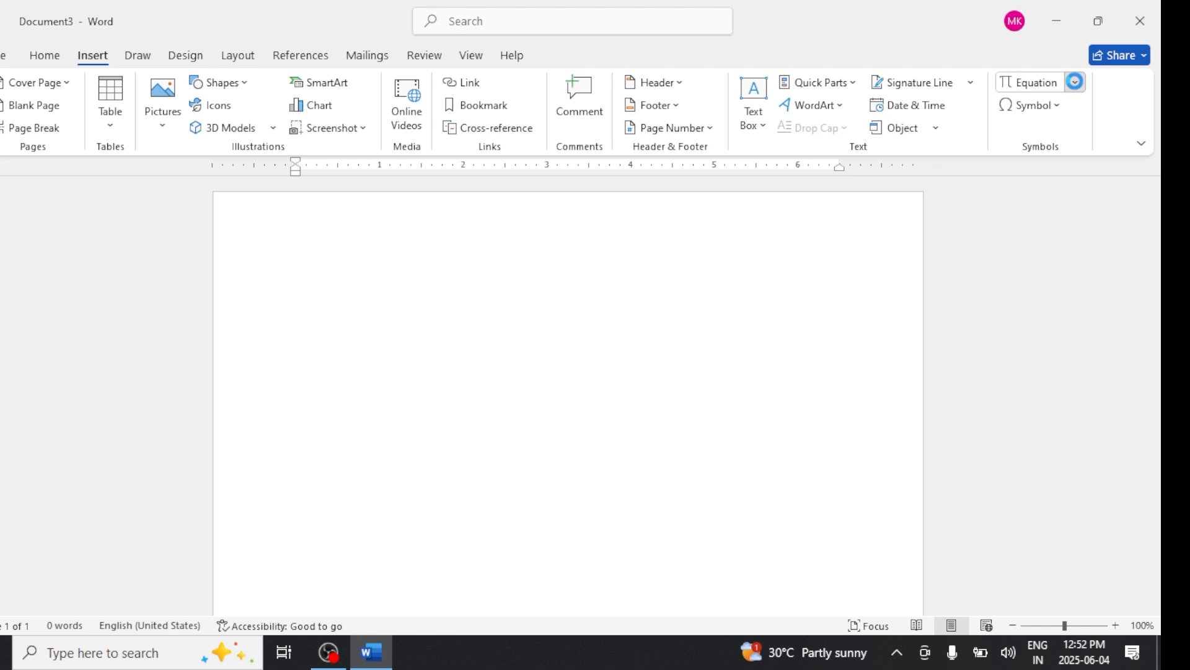
{"action": "left_click", "coordinate": [1075, 81]}
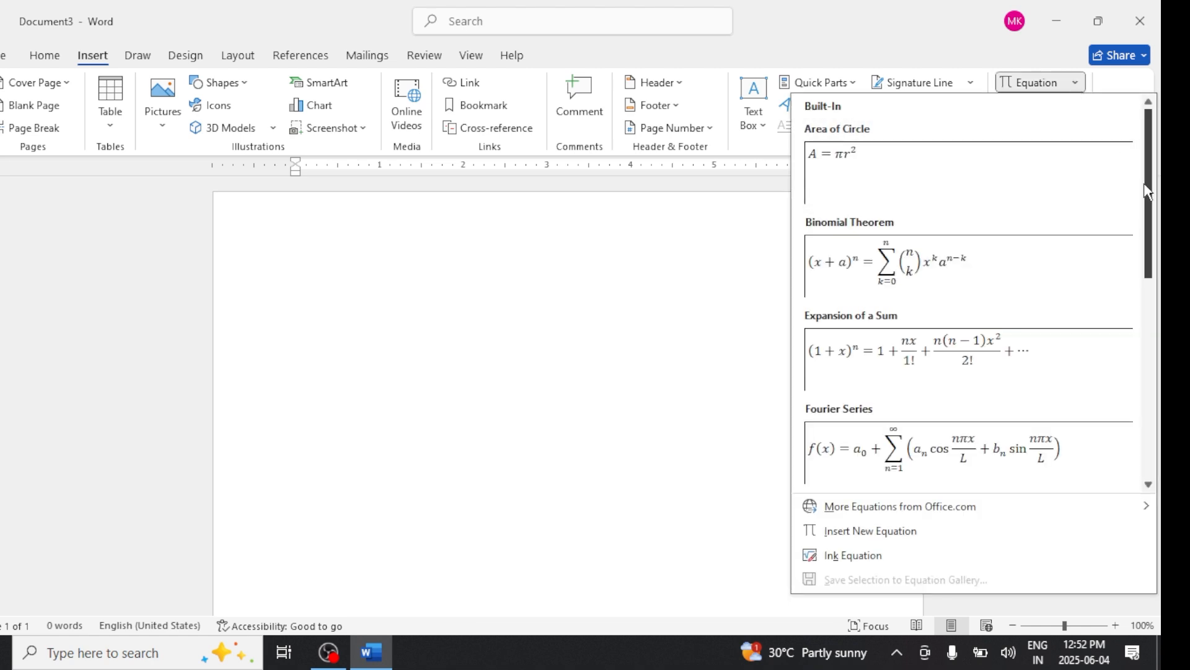
{"action": "left_click_drag", "start_coordinate": [1147, 201], "coordinate": [1138, 178]}
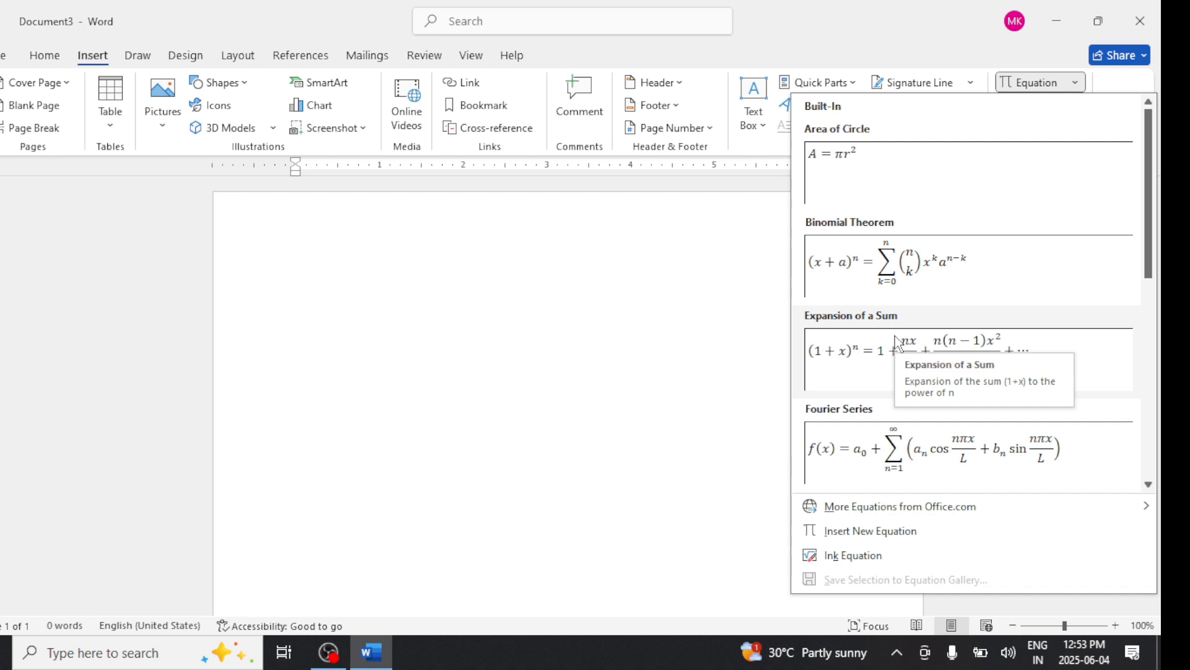
{"action": "scroll", "coordinate": [886, 357], "scroll_direction": "down", "scroll_amount": 3}
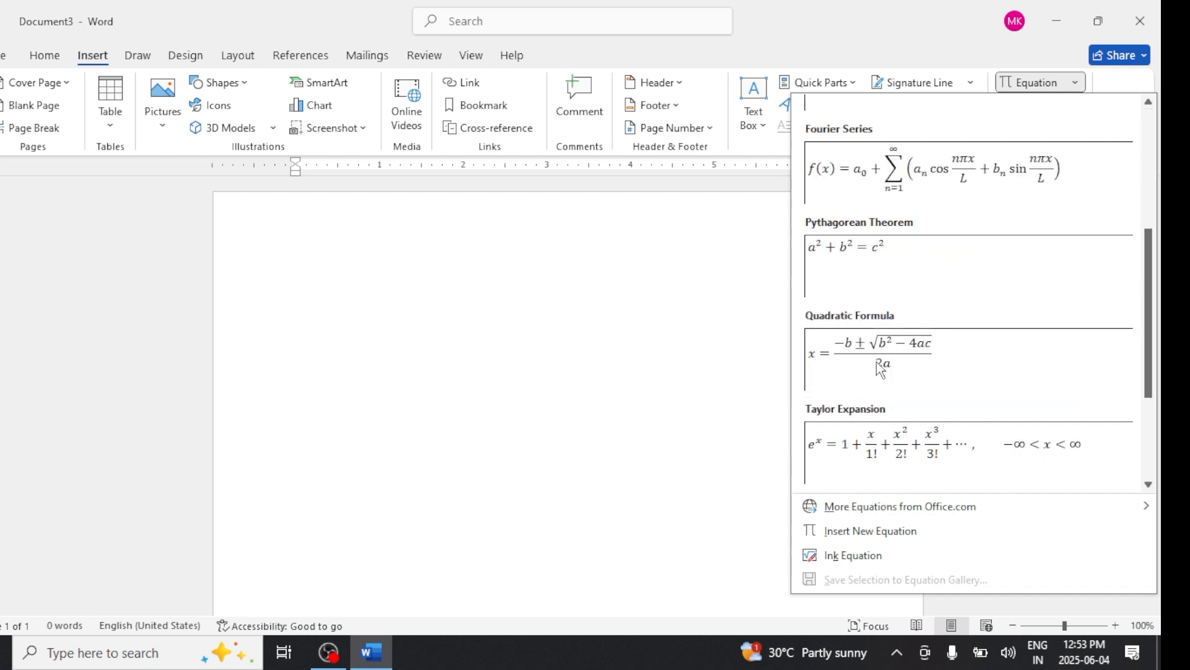
{"action": "scroll", "coordinate": [881, 369], "scroll_direction": "down", "scroll_amount": 2}
{"action": "scroll", "coordinate": [880, 369], "scroll_direction": "up", "scroll_amount": 6}
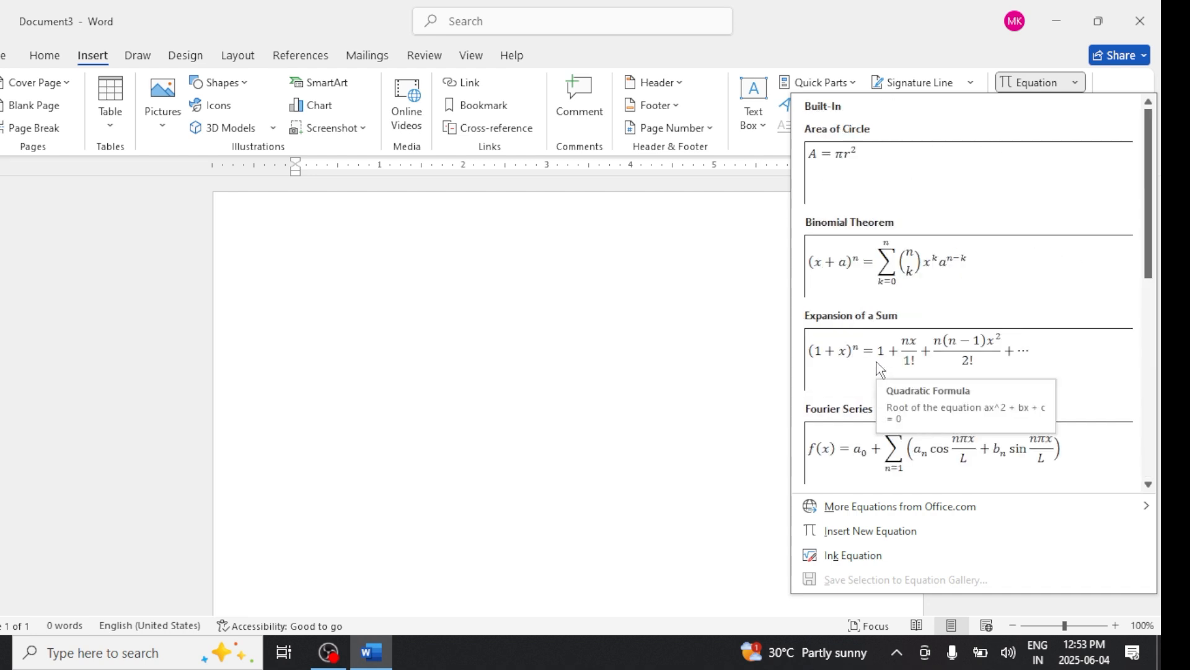
{"action": "left_click", "coordinate": [871, 166]}
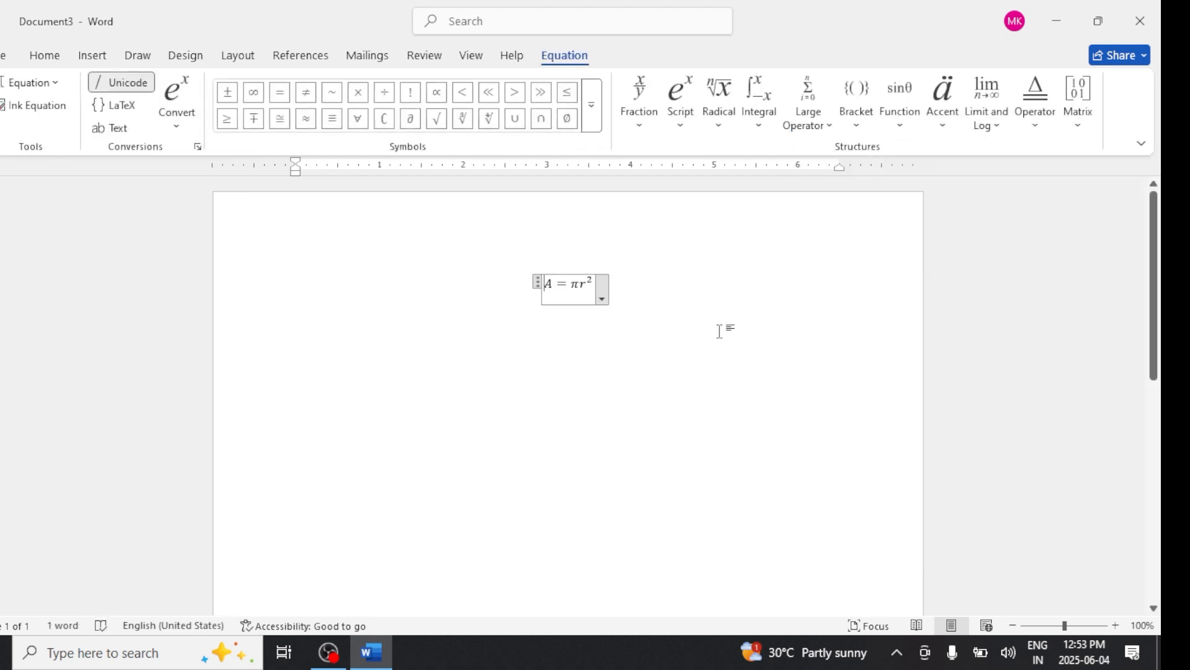
- Set the equation's justification to Left
{"action": "left_click", "coordinate": [602, 298]}
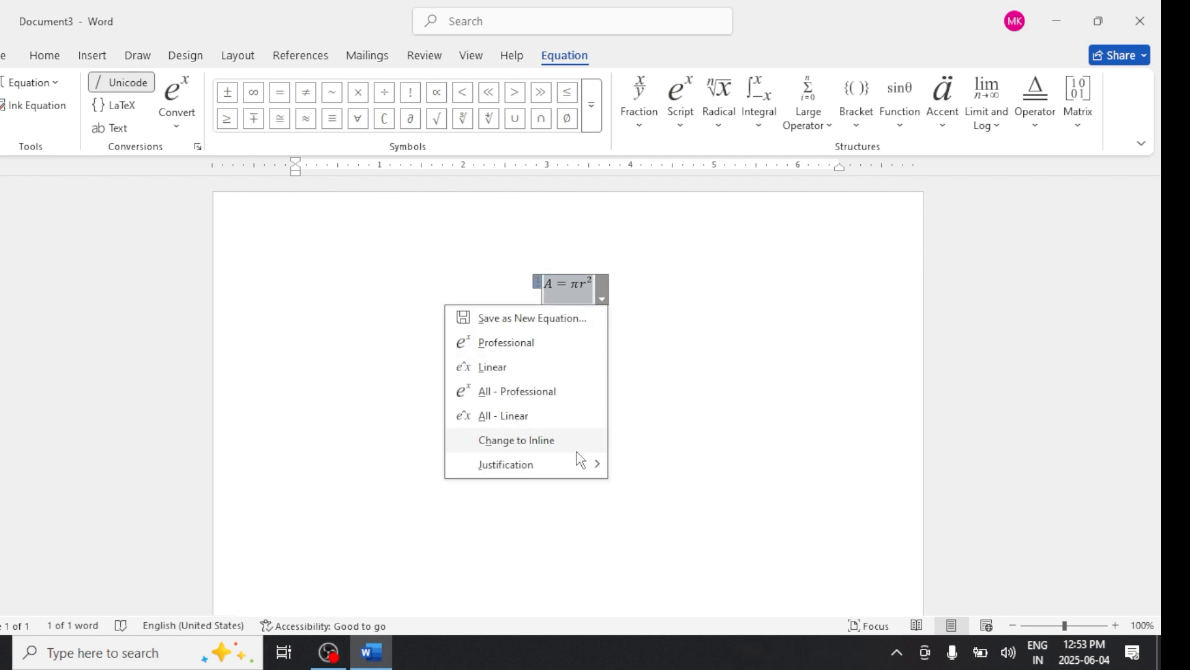
{"action": "mouse_move", "coordinate": [579, 464]}
{"action": "left_click", "coordinate": [643, 469]}
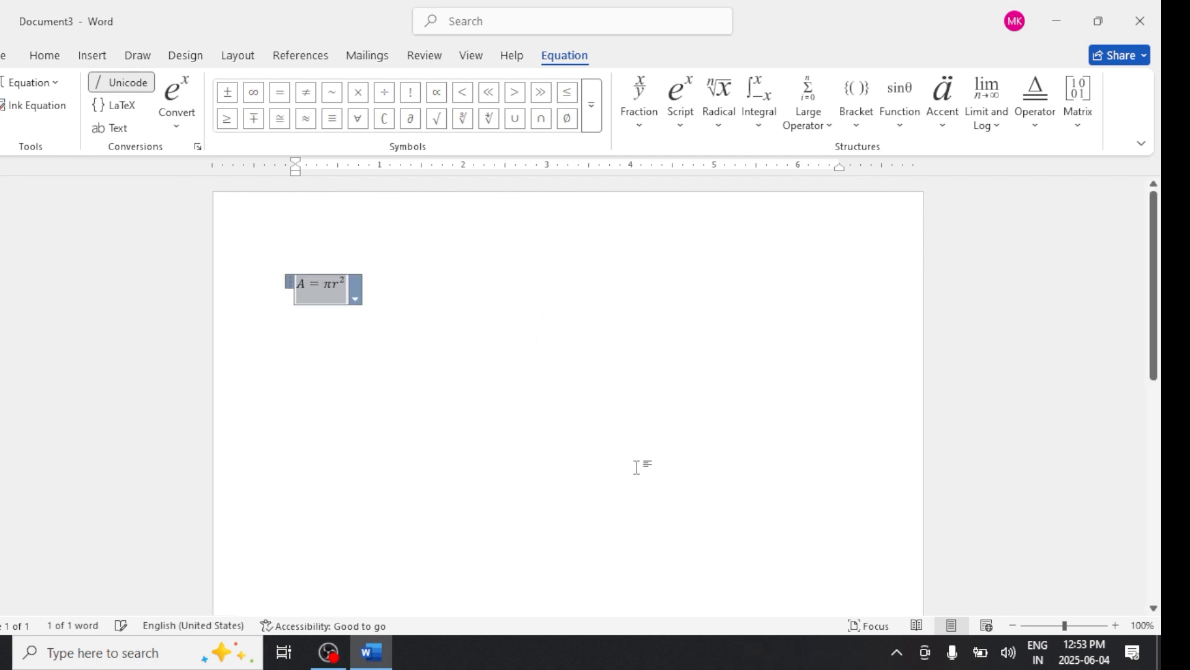
- Set the equation's justification to Right
{"action": "left_click", "coordinate": [355, 298]}
{"action": "mouse_move", "coordinate": [324, 463]}
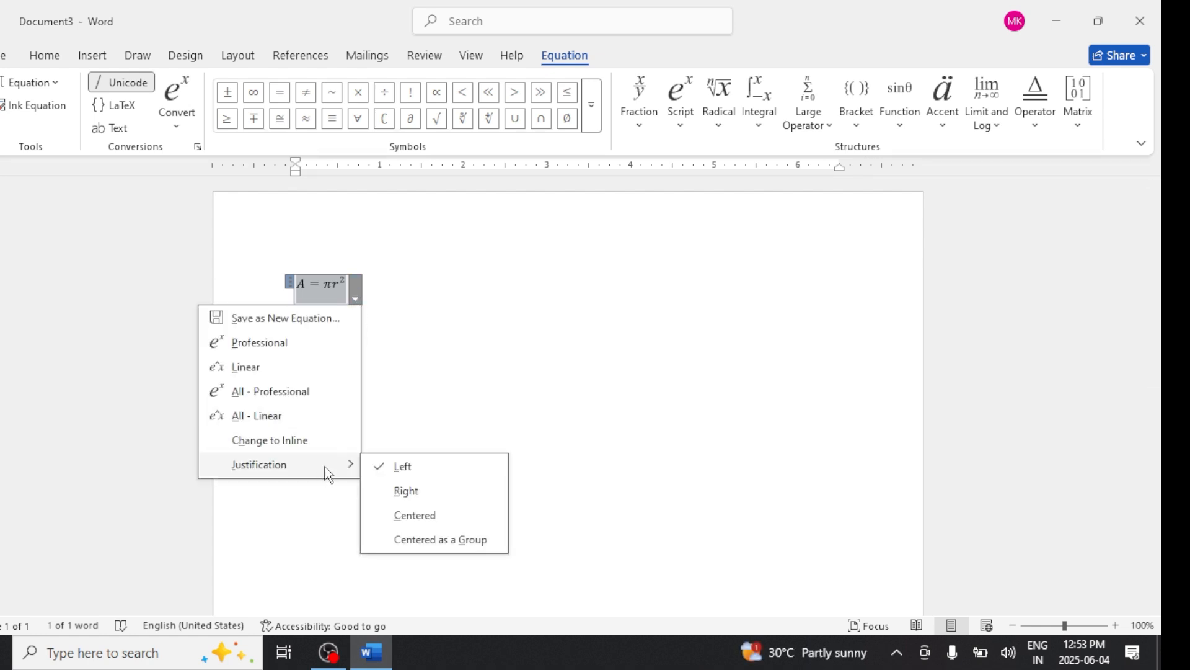
{"action": "left_click", "coordinate": [424, 495]}
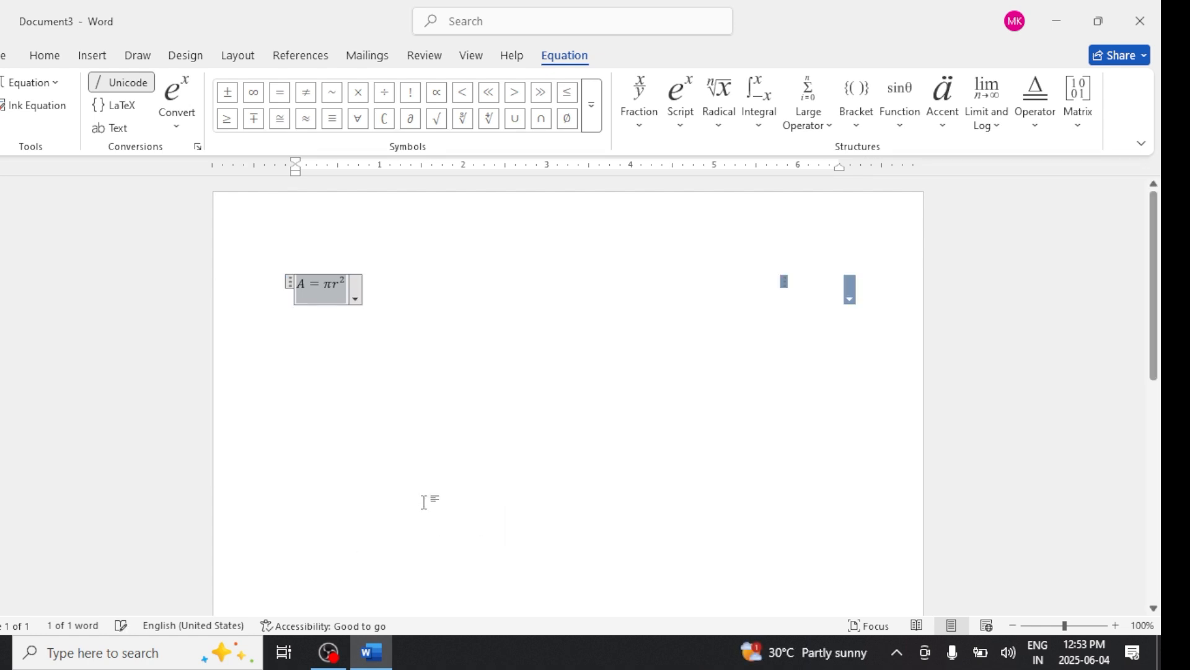
- Set the equation's justification back to Left
{"action": "left_click", "coordinate": [850, 299]}
{"action": "mouse_move", "coordinate": [779, 465]}
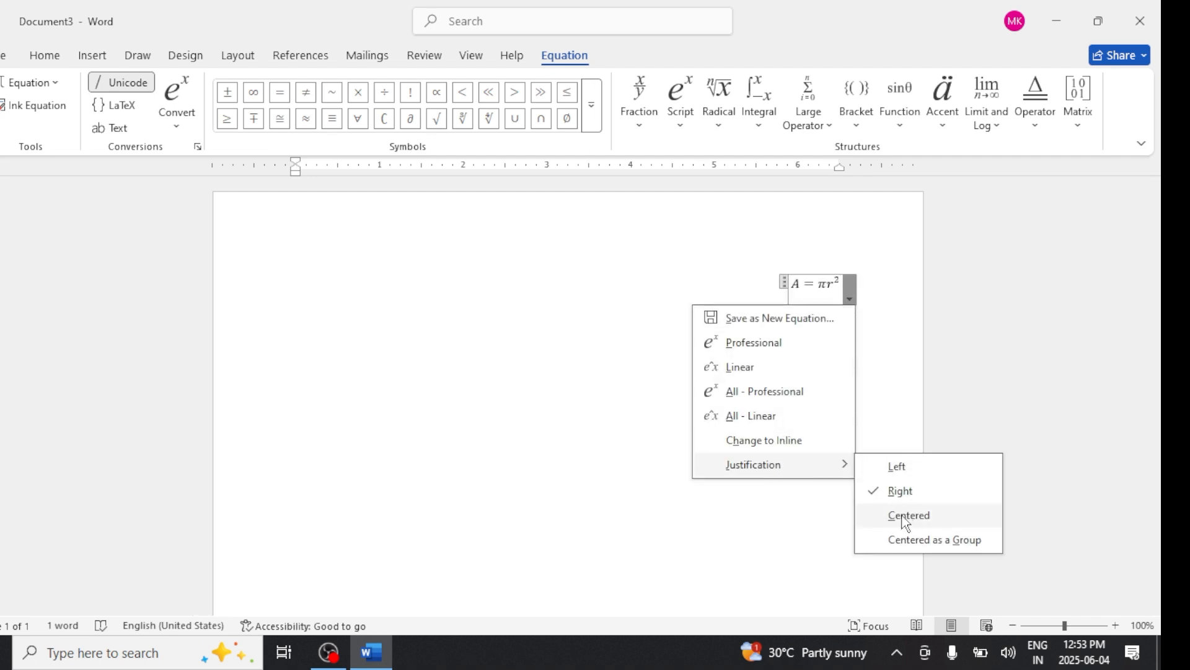
{"action": "left_click", "coordinate": [903, 465]}
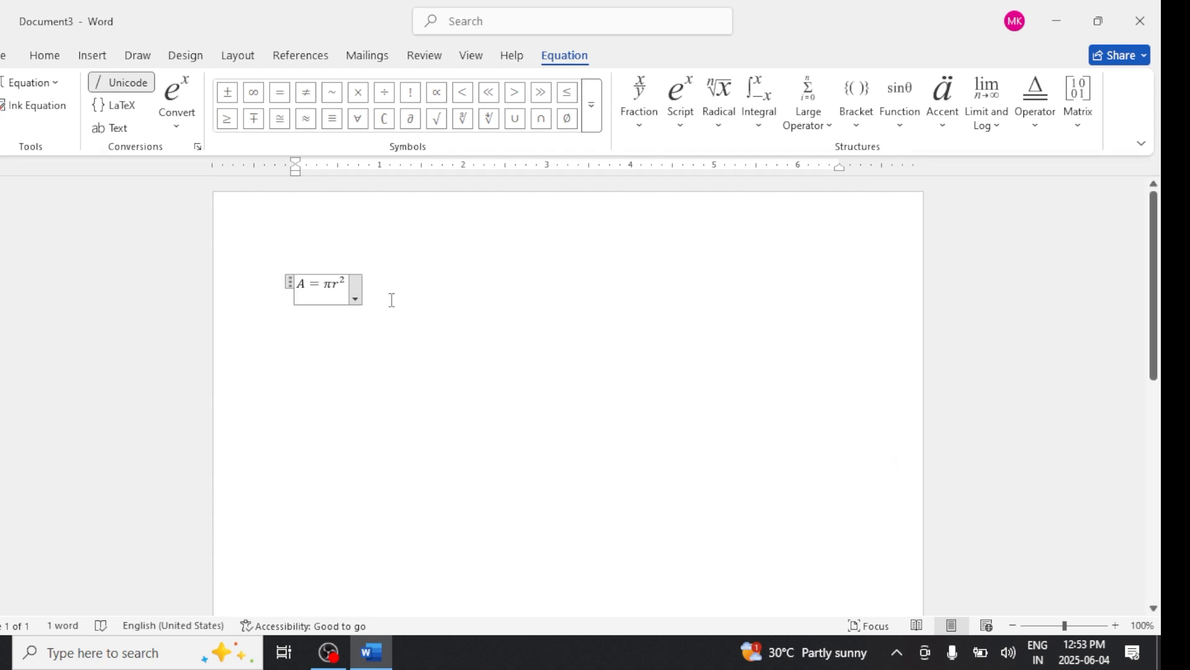
- Switch the equation to Linear format and back to Professional format
{"action": "left_click", "coordinate": [354, 294]}
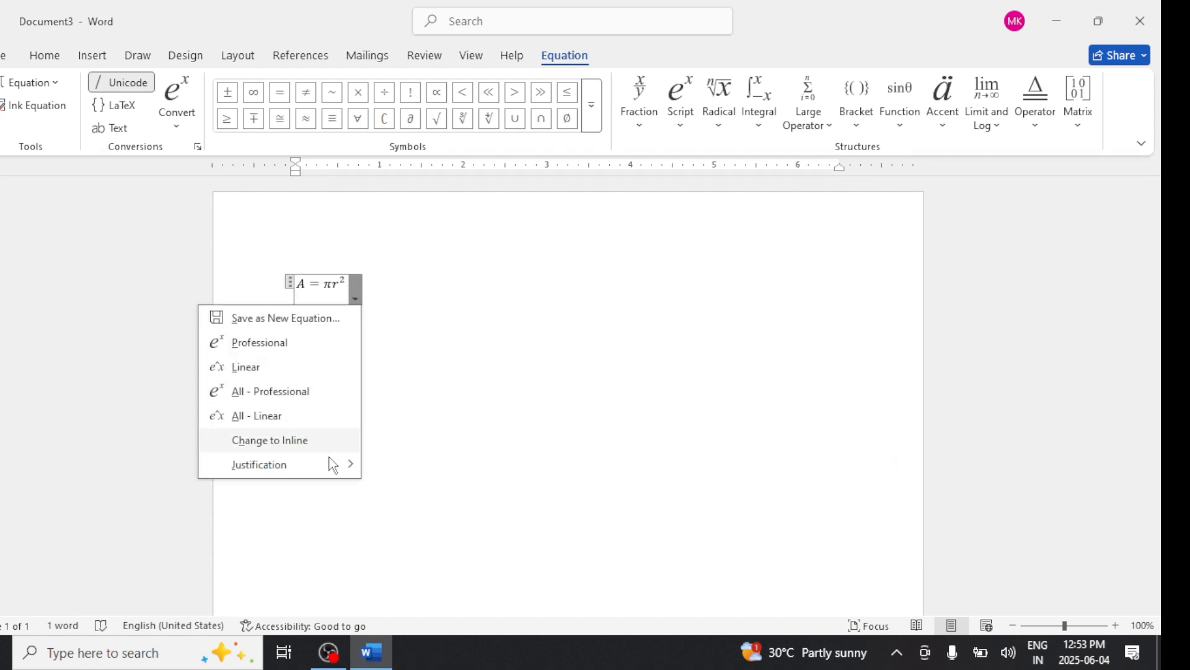
{"action": "mouse_move", "coordinate": [328, 467]}
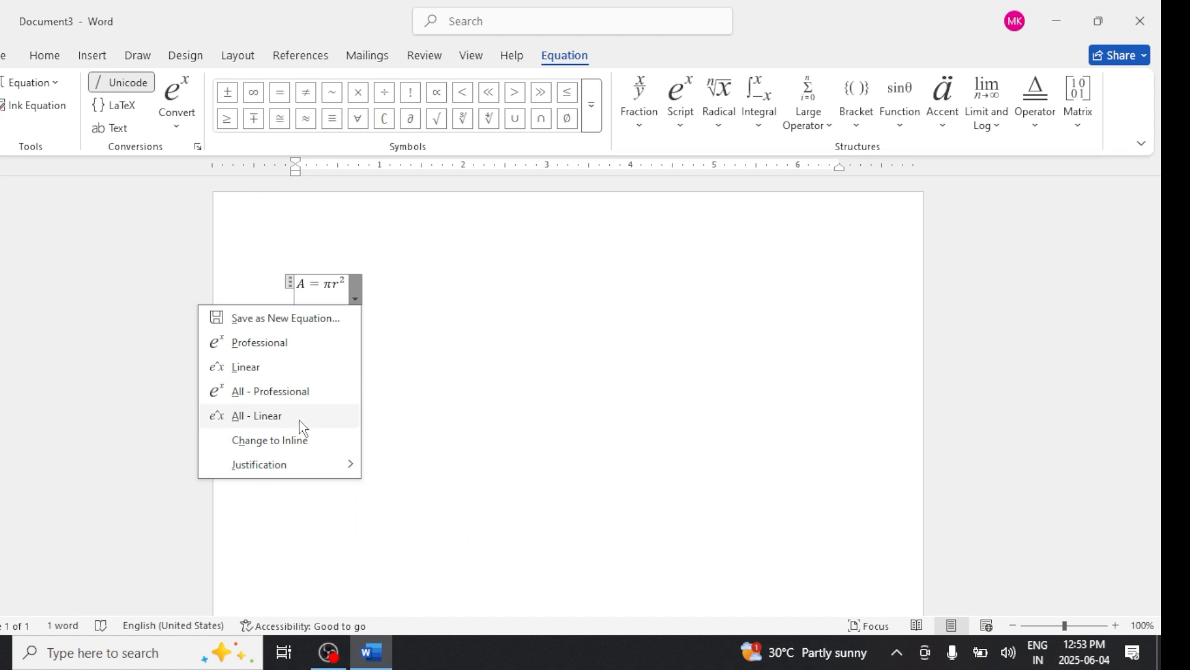
{"action": "left_click", "coordinate": [274, 367]}
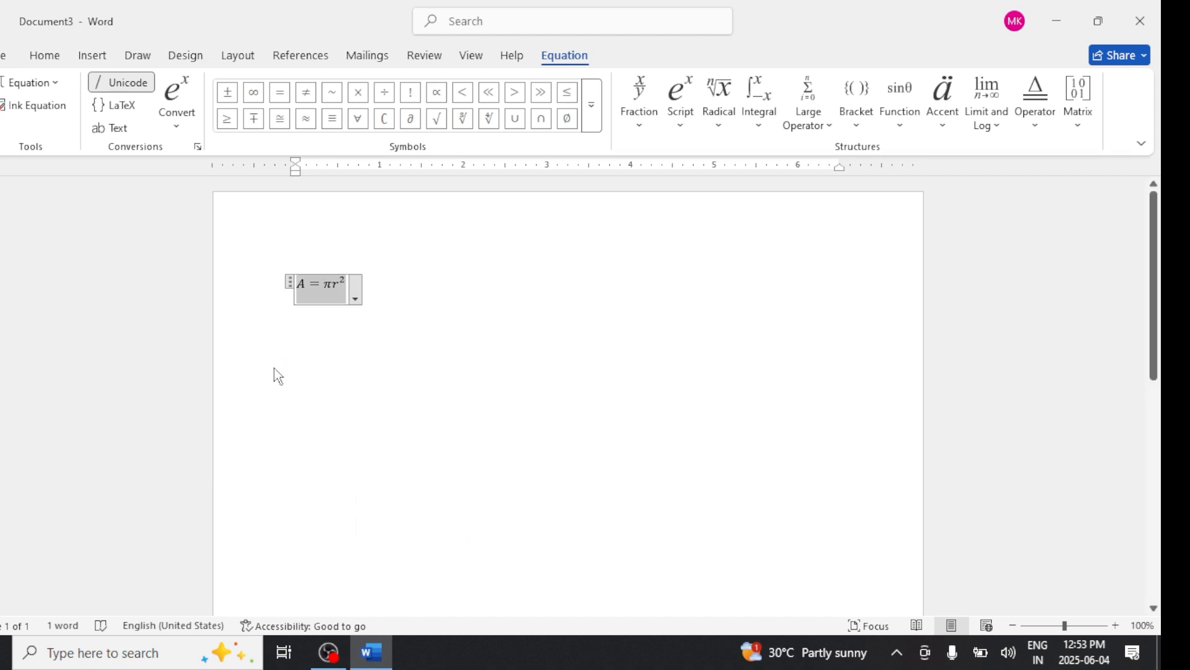
{"action": "left_click", "coordinate": [364, 296]}
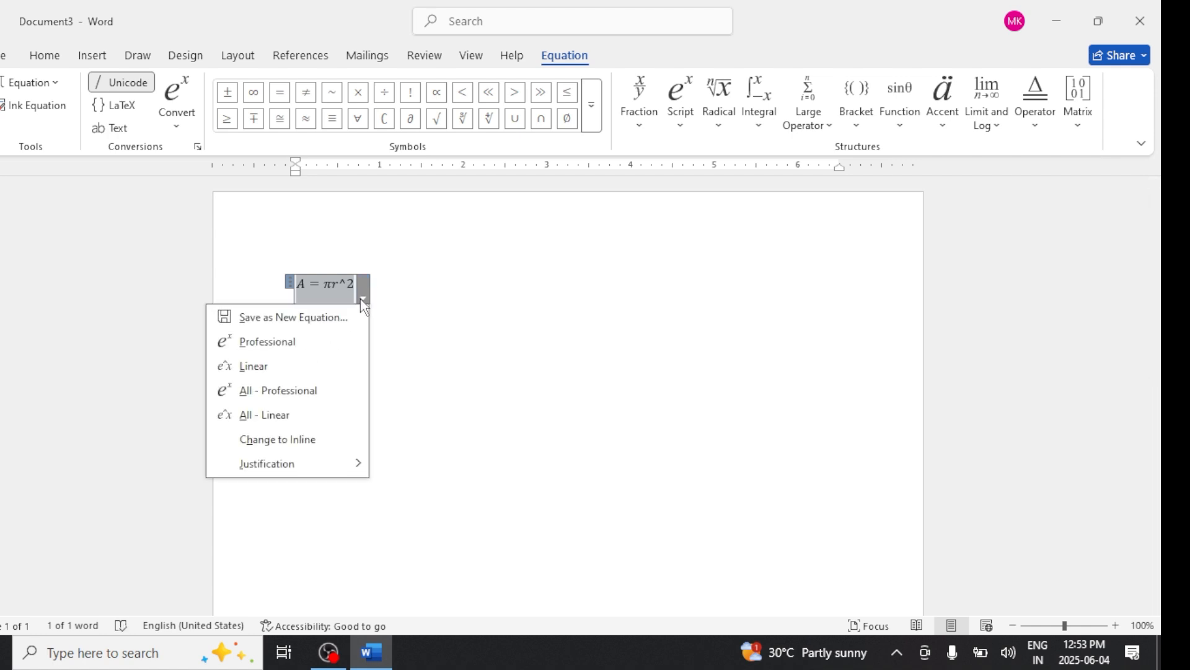
{"action": "left_click", "coordinate": [306, 390]}
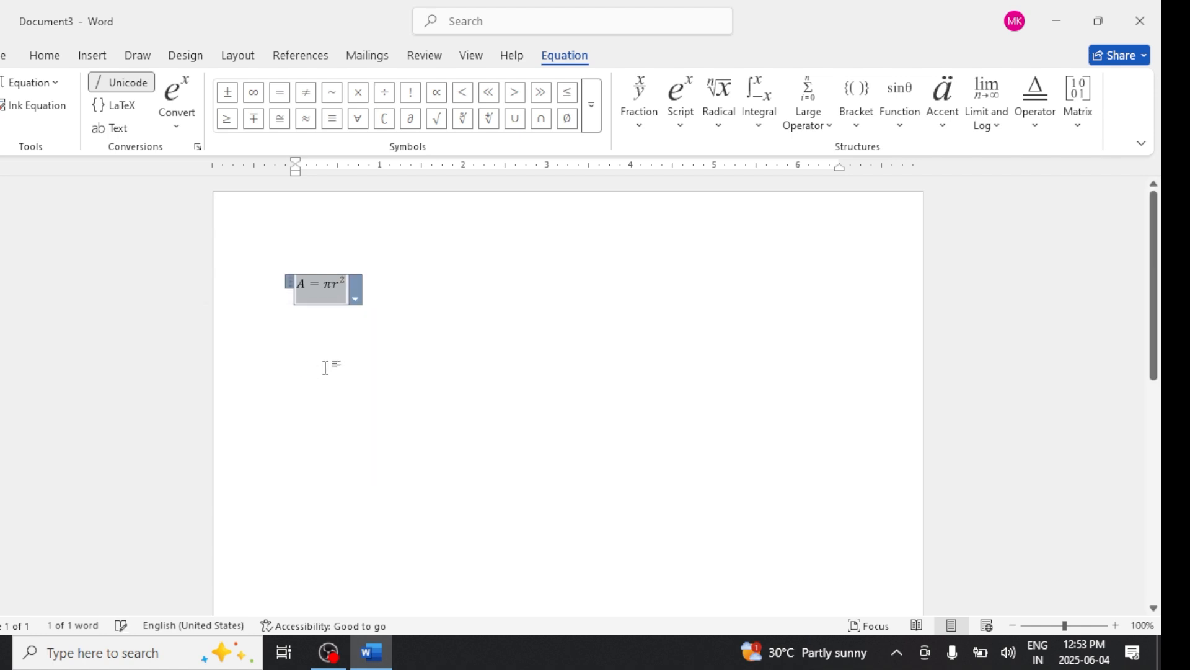
- Enlarge the equation's font size step by step to 80 pt
{"action": "left_click", "coordinate": [43, 57]}
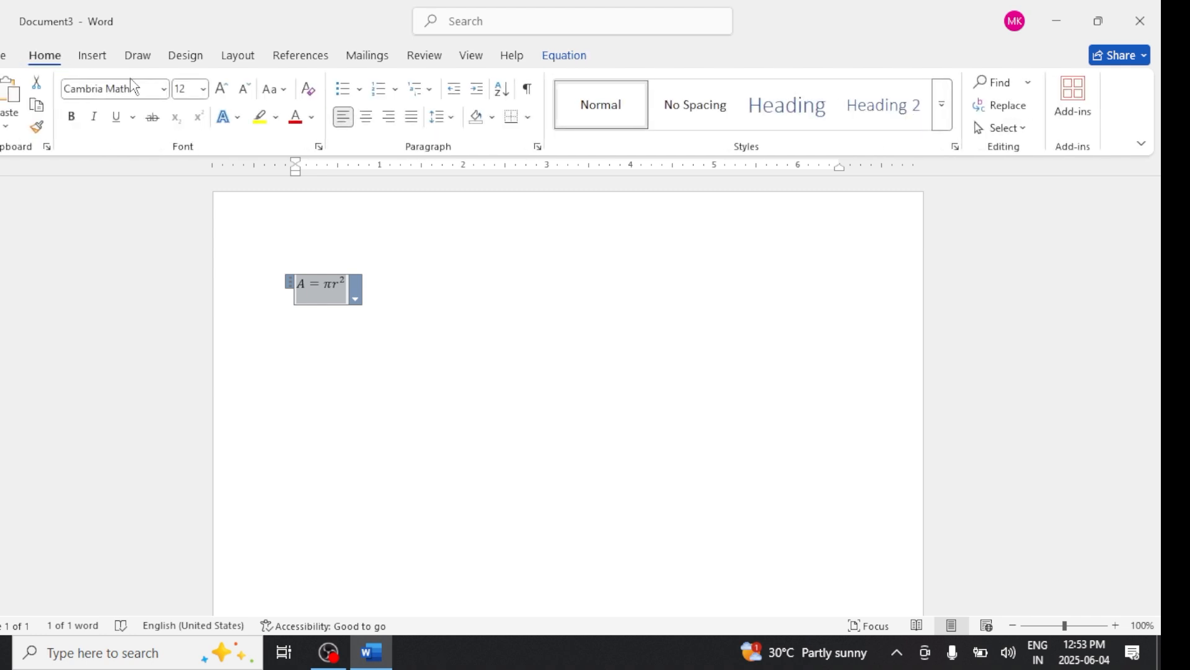
{"action": "left_click", "coordinate": [223, 89]}
{"action": "left_click", "coordinate": [223, 89]}
{"action": "left_click", "coordinate": [223, 89]}
{"action": "left_click", "coordinate": [223, 89]}
{"action": "left_click", "coordinate": [223, 89]}
{"action": "left_click", "coordinate": [223, 89]}
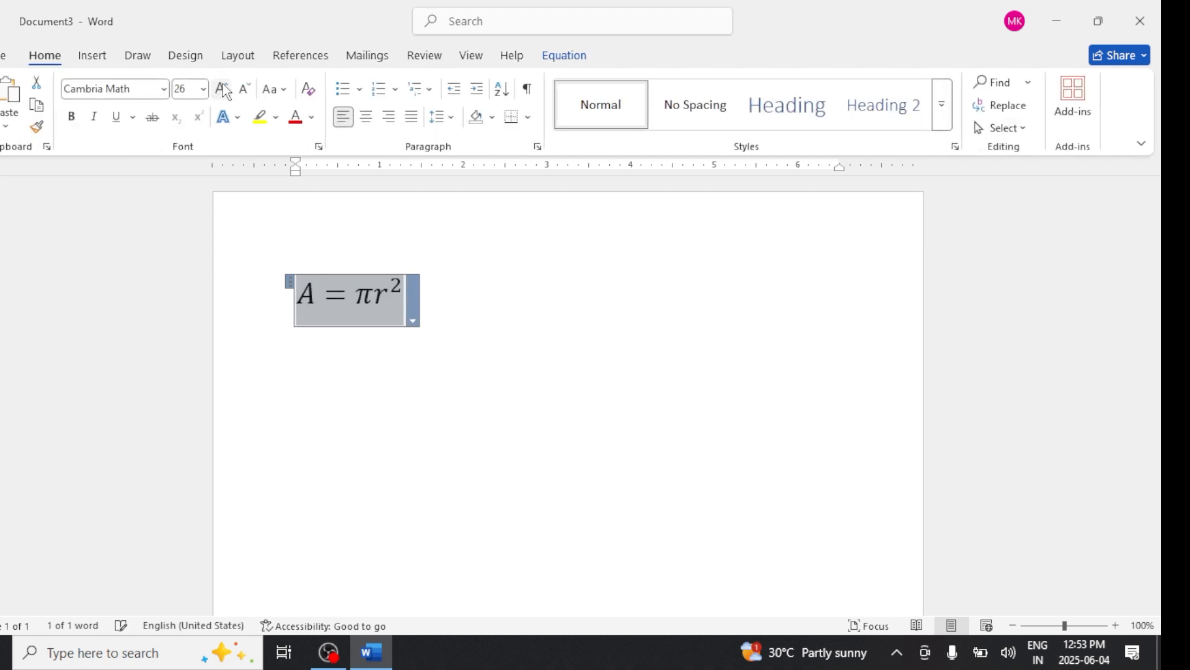
{"action": "left_click", "coordinate": [223, 90]}
{"action": "left_click", "coordinate": [223, 89]}
{"action": "left_click", "coordinate": [223, 89]}
{"action": "left_click", "coordinate": [223, 89]}
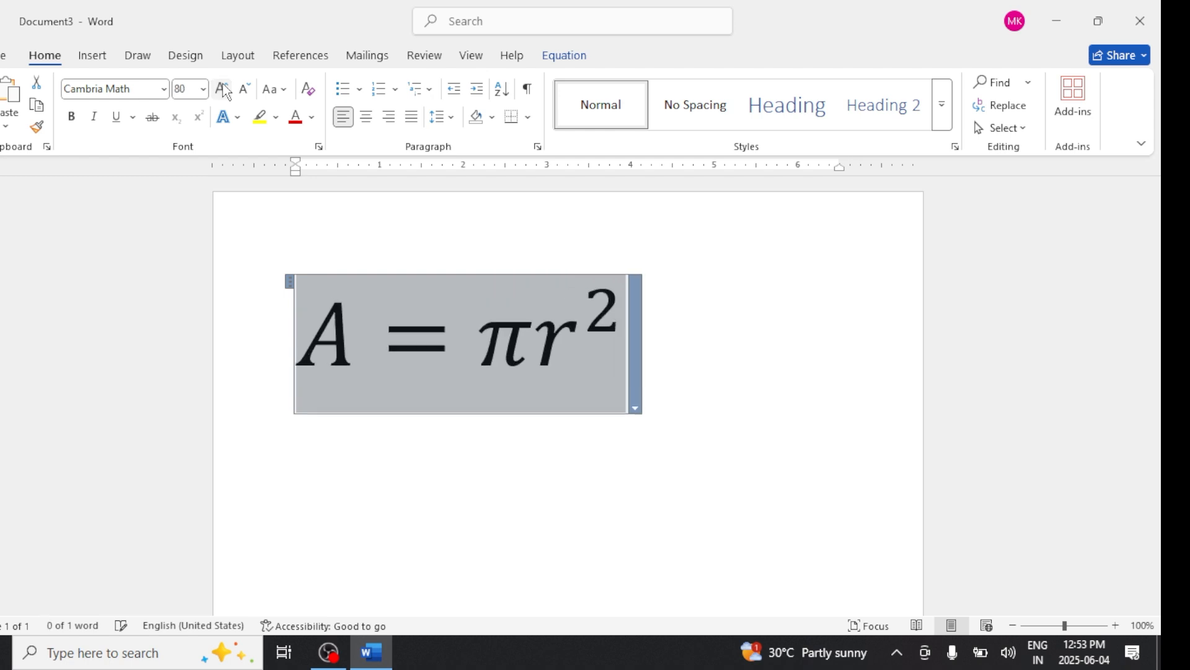
- Color the equation red and start a new paragraph below it
{"action": "left_click", "coordinate": [296, 118]}
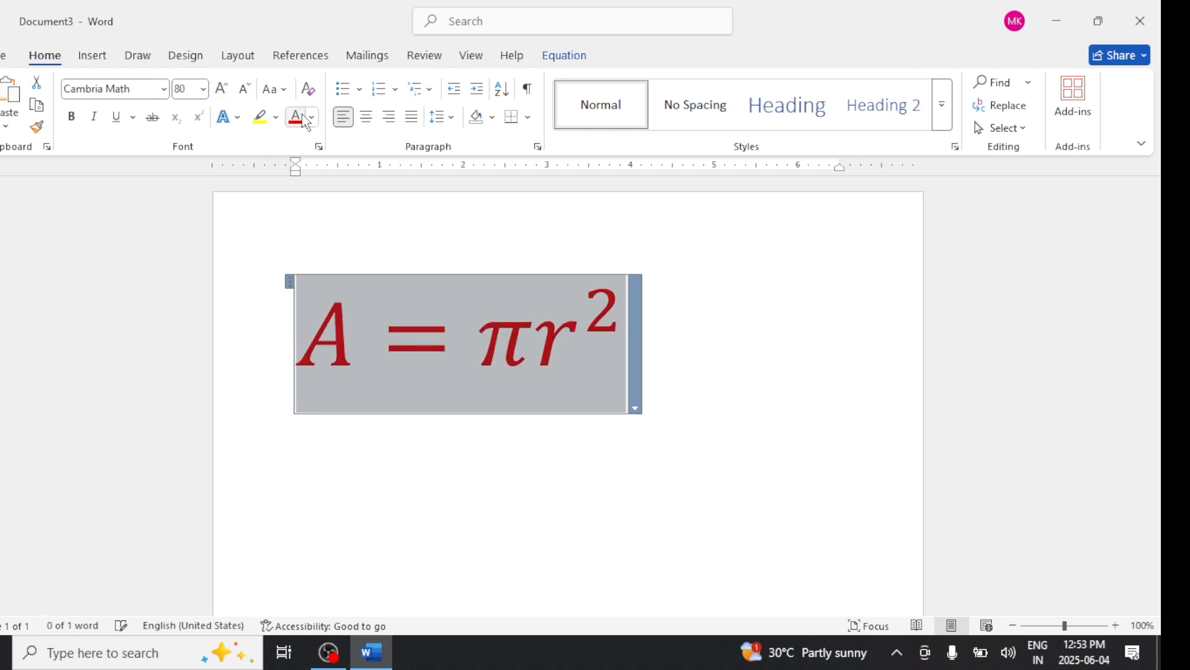
{"action": "left_click", "coordinate": [671, 328]}
{"action": "key", "text": "Return"}
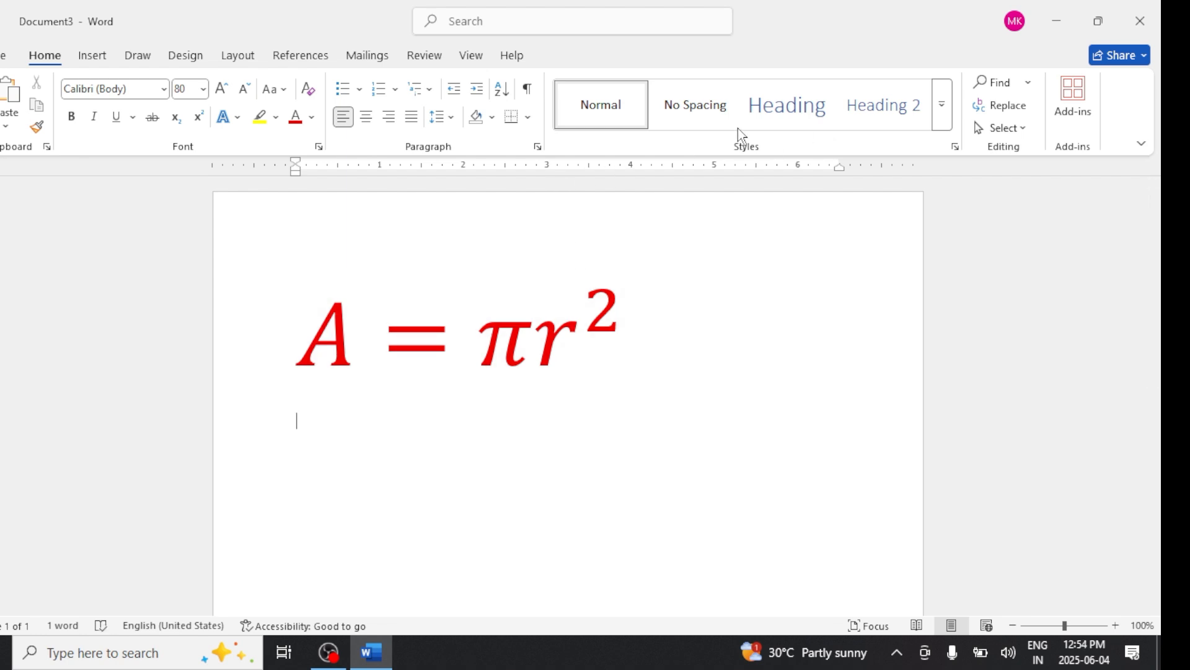
- Insert the built-in Fourier Series equation on the new line
{"action": "left_click", "coordinate": [91, 56]}
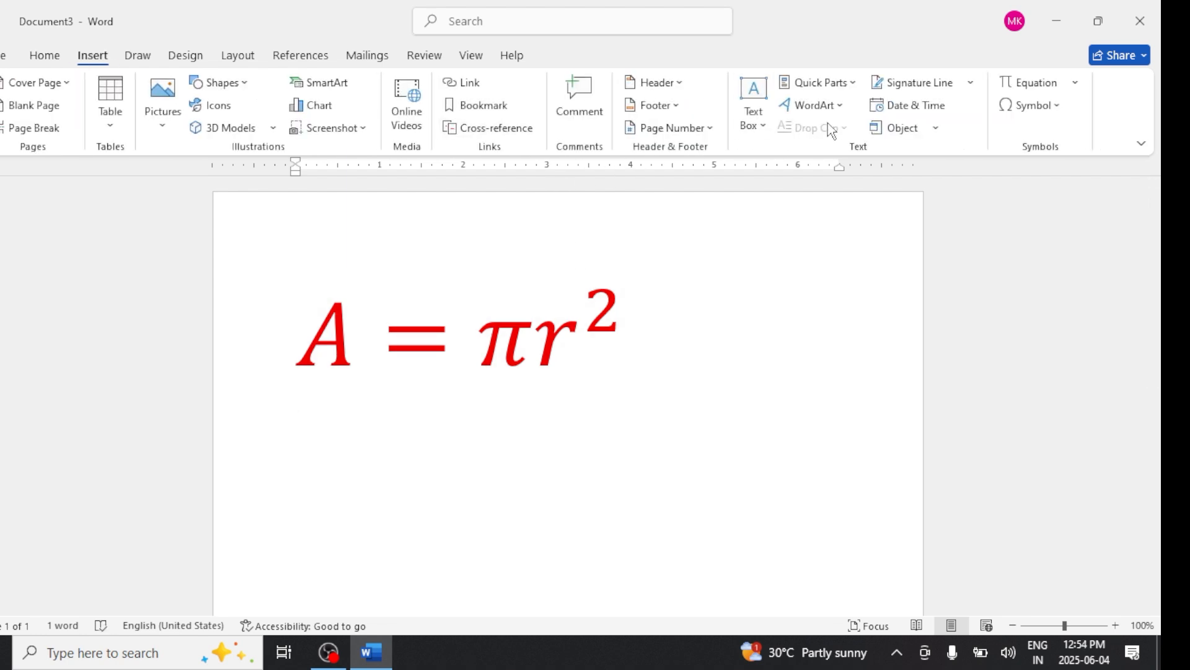
{"action": "left_click", "coordinate": [1075, 82]}
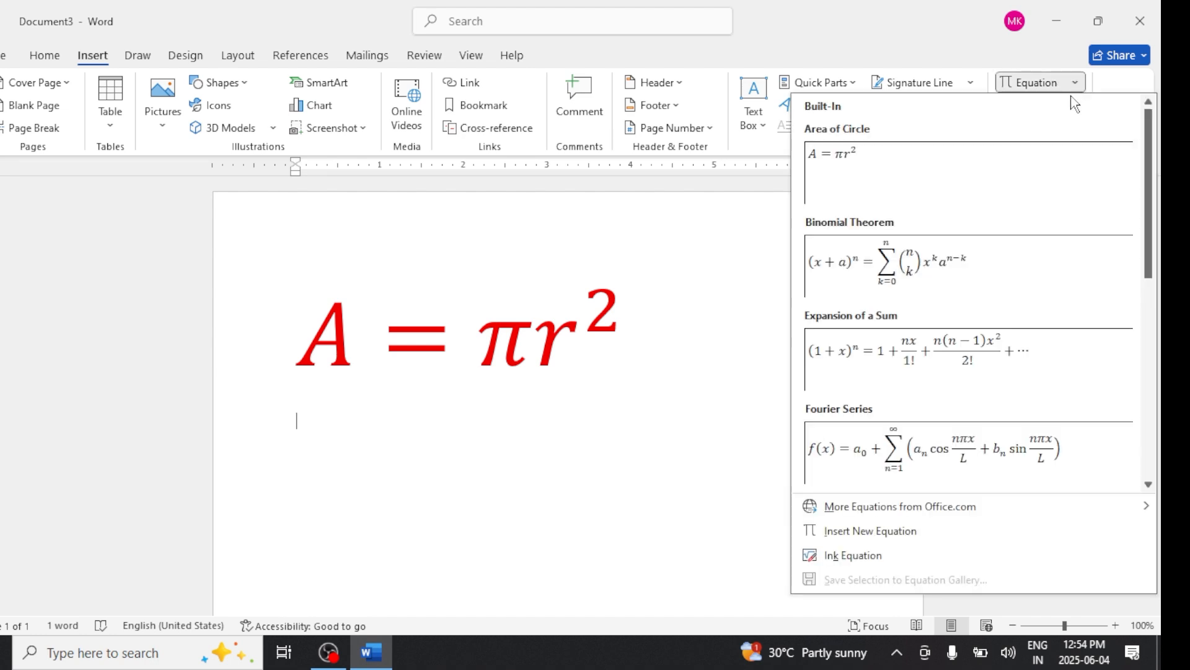
{"action": "left_click", "coordinate": [937, 450]}
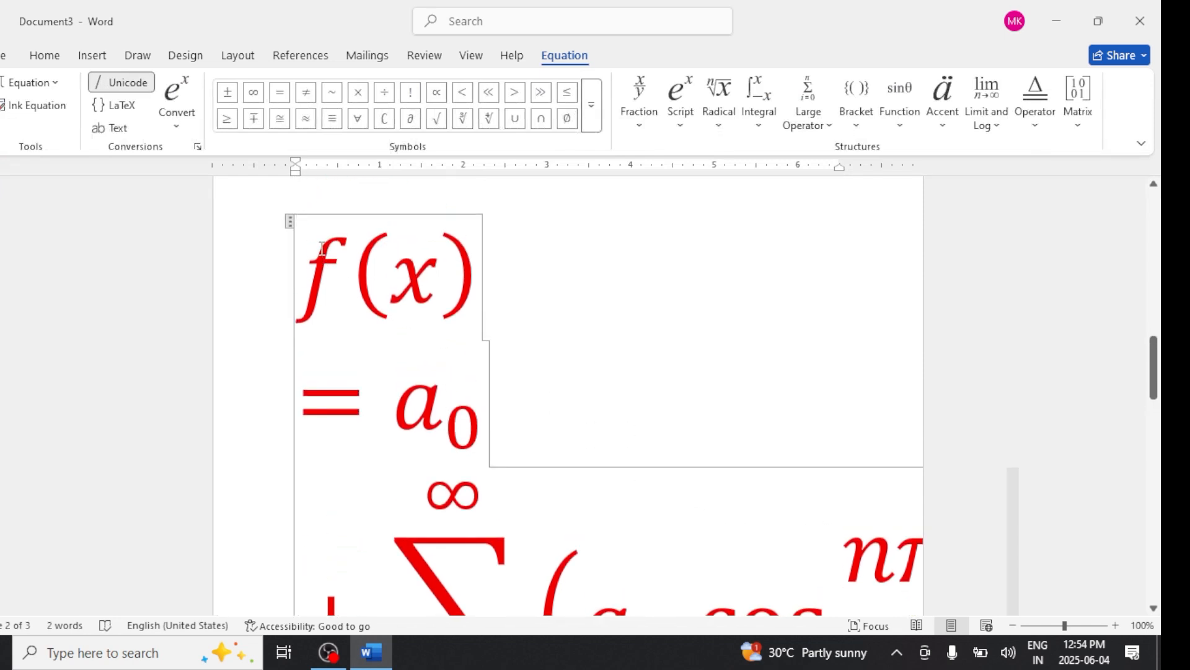
- Select the Fourier Series equation and shrink its font size to 22 pt
{"action": "left_click_drag", "start_coordinate": [323, 253], "coordinate": [595, 610]}
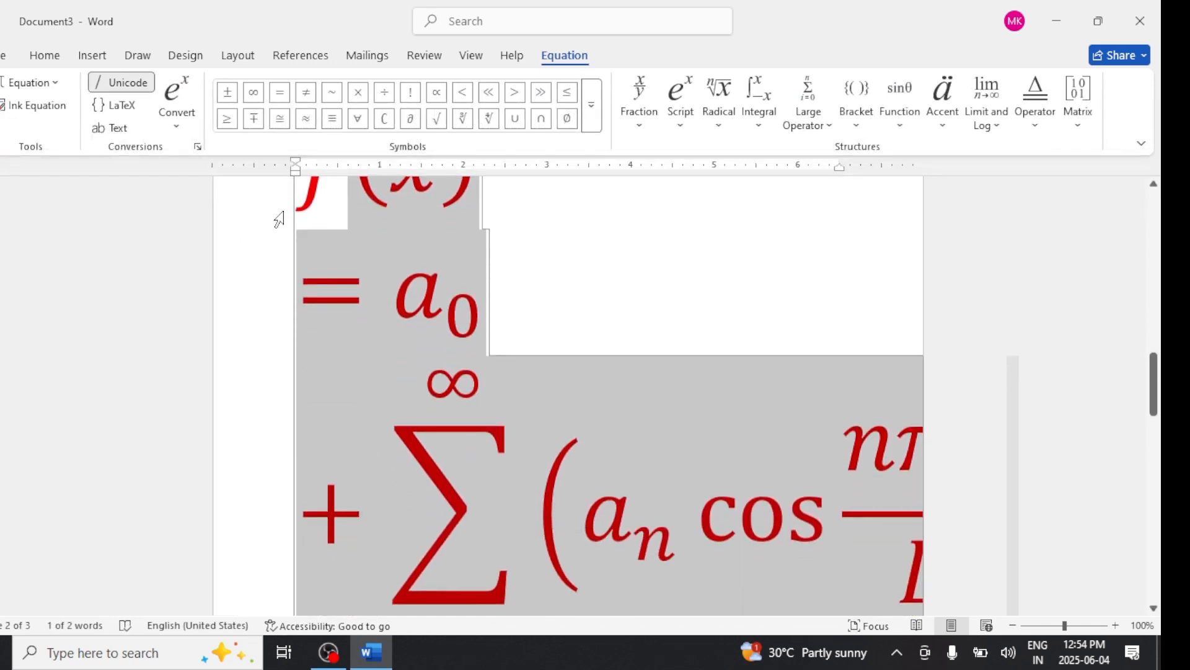
{"action": "left_click_drag", "start_coordinate": [296, 190], "coordinate": [822, 613]}
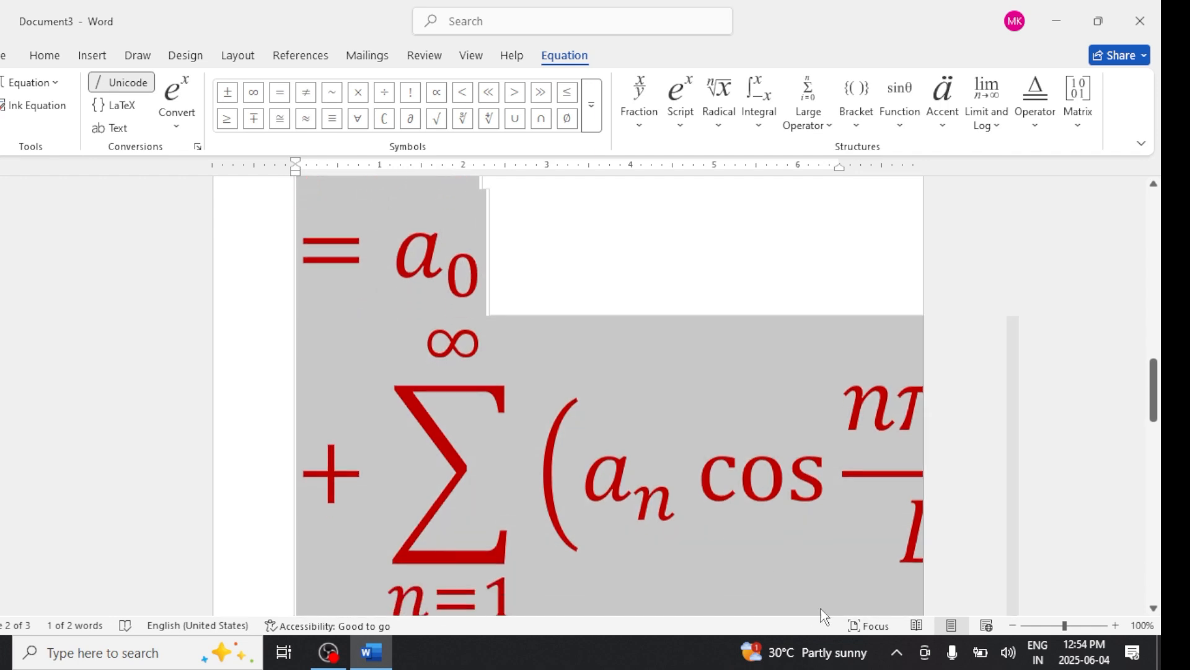
{"action": "left_click", "coordinate": [54, 59]}
{"action": "left_click", "coordinate": [246, 90]}
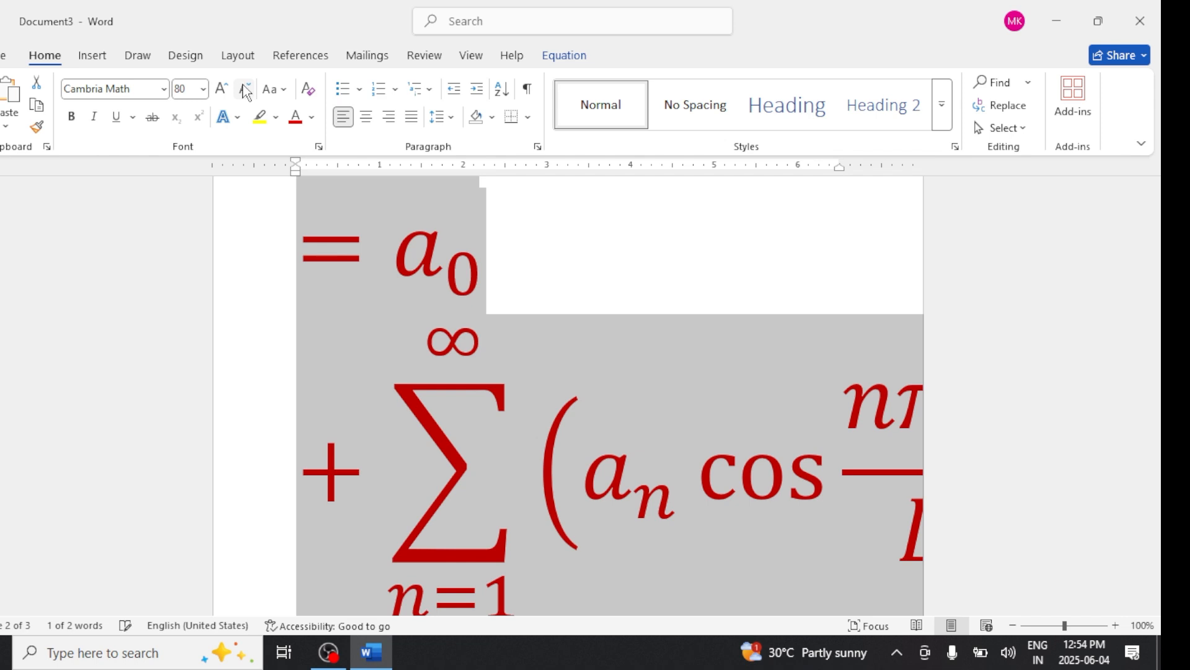
{"action": "left_click", "coordinate": [245, 92]}
{"action": "left_click", "coordinate": [245, 92]}
{"action": "left_click", "coordinate": [246, 91]}
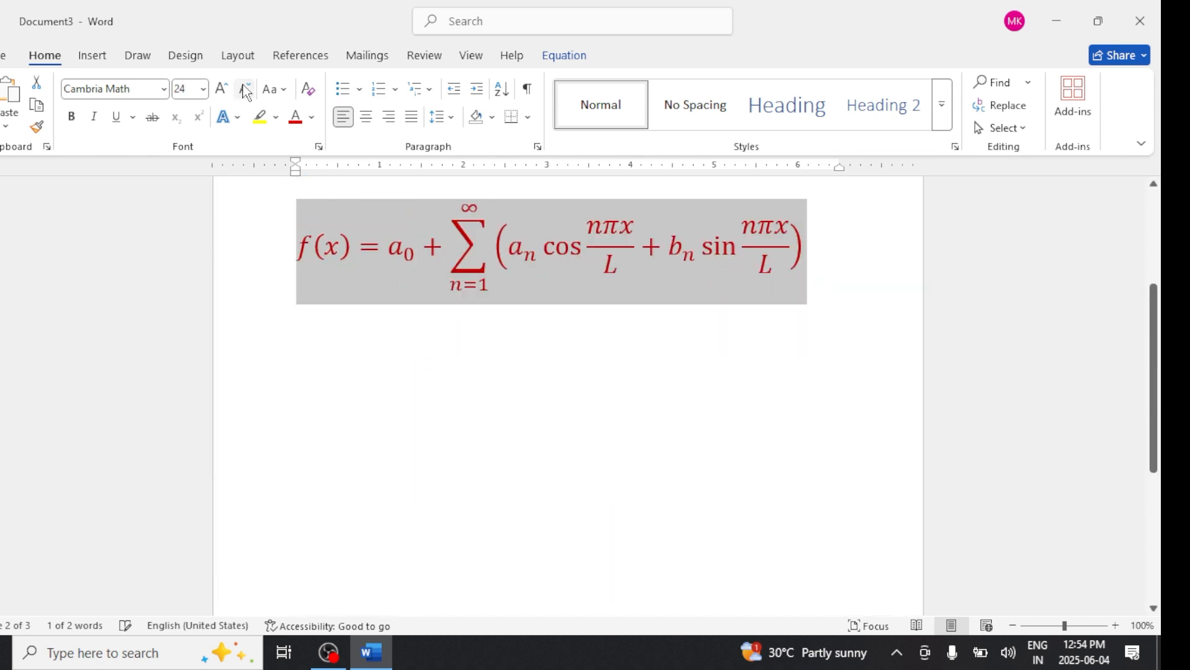
{"action": "left_click", "coordinate": [246, 92]}
{"action": "scroll", "coordinate": [614, 404], "scroll_direction": "up", "scroll_amount": 5}
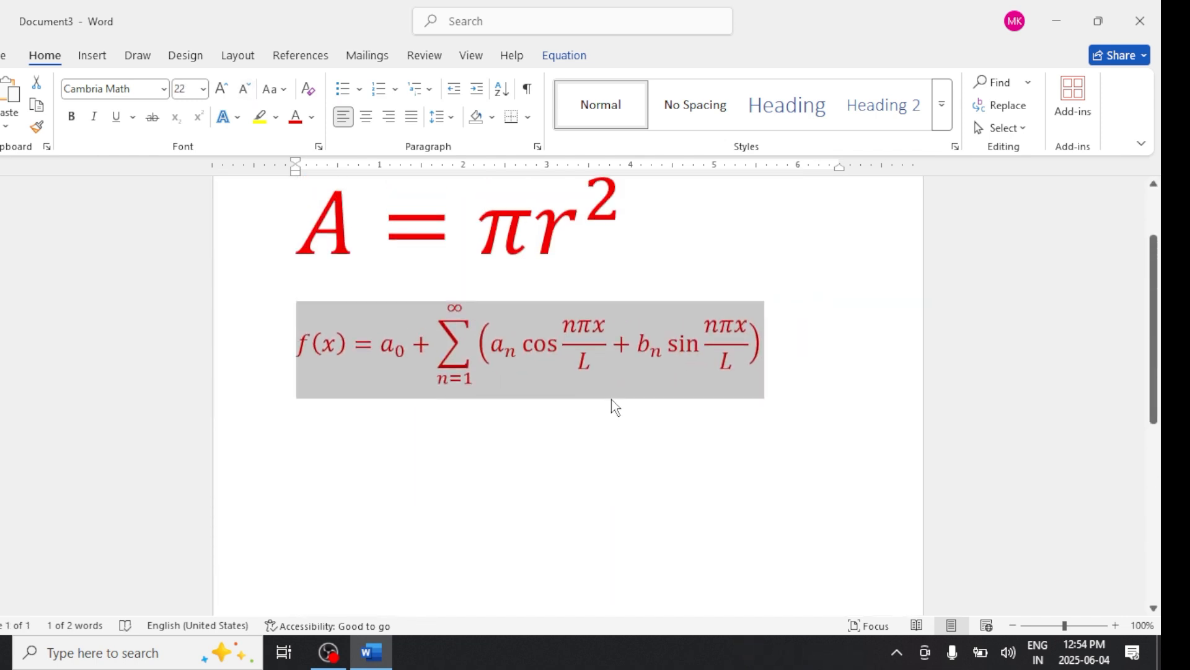
- Start a new paragraph below the Fourier Series equation and return to the insert commands
{"action": "left_click", "coordinate": [798, 470]}
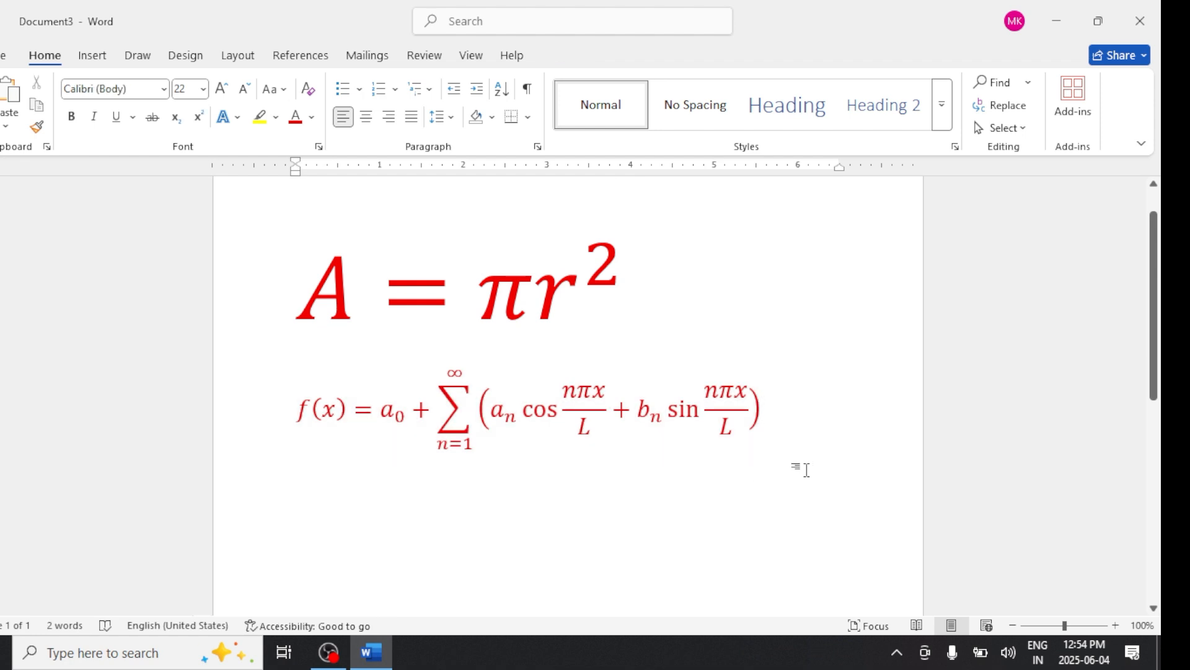
{"action": "key", "text": "Return"}
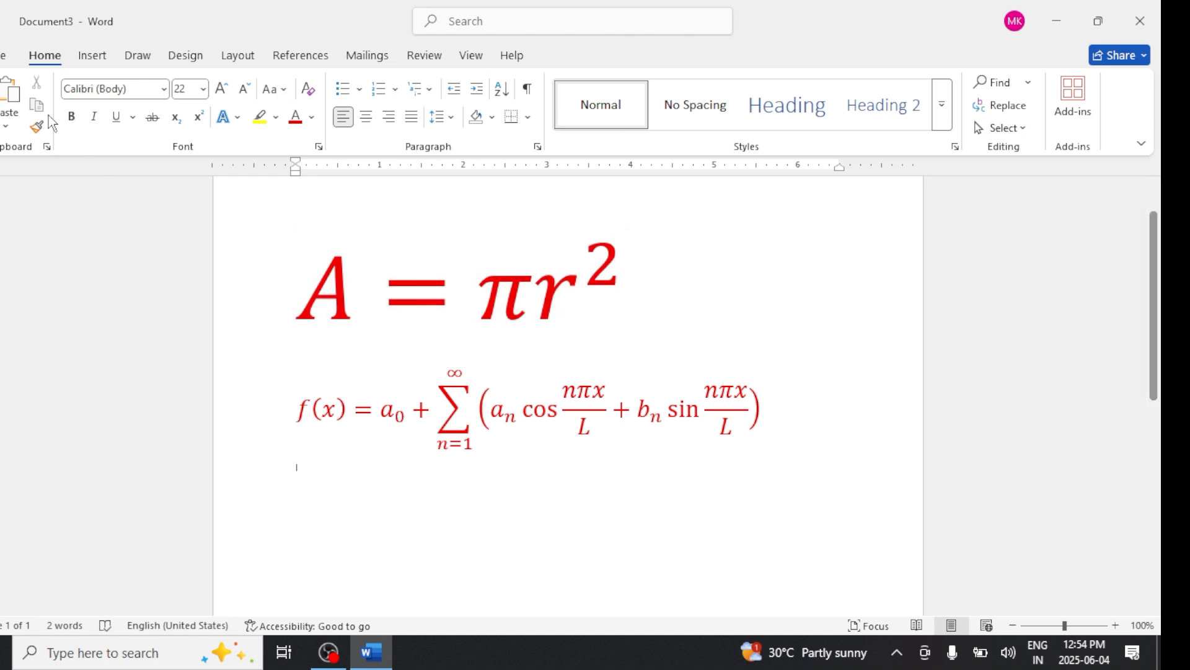
{"action": "left_click", "coordinate": [85, 57]}
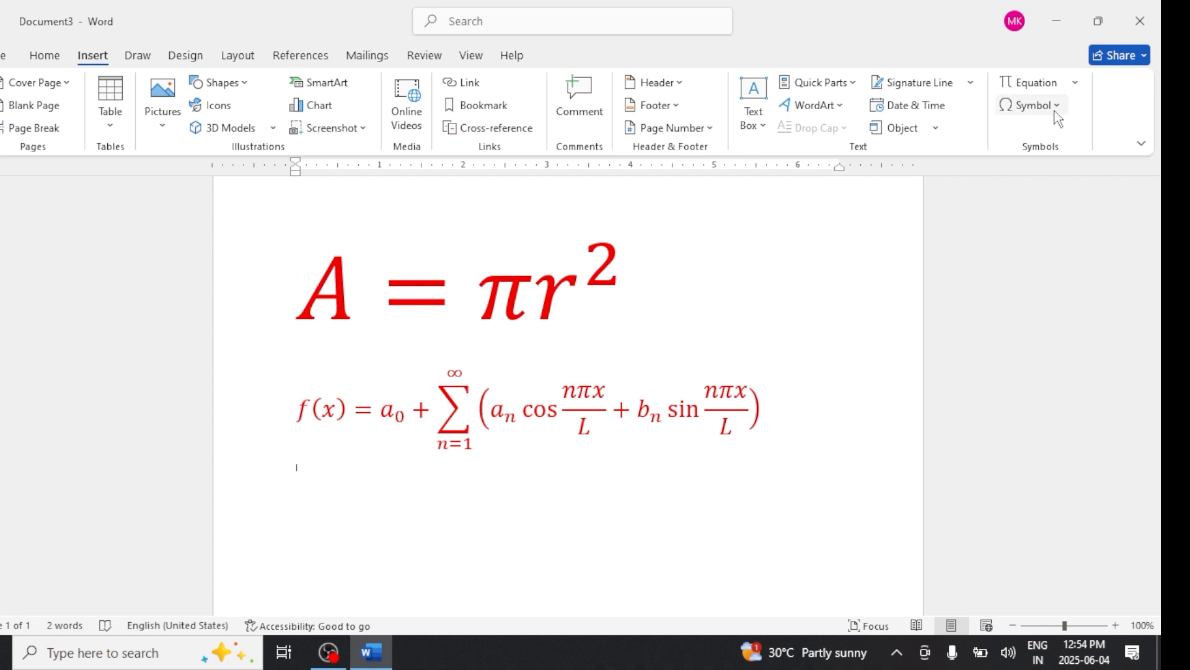
- Insert the Limit equation from the additional equations available from Office.com on the new line
{"action": "left_click", "coordinate": [1074, 84]}
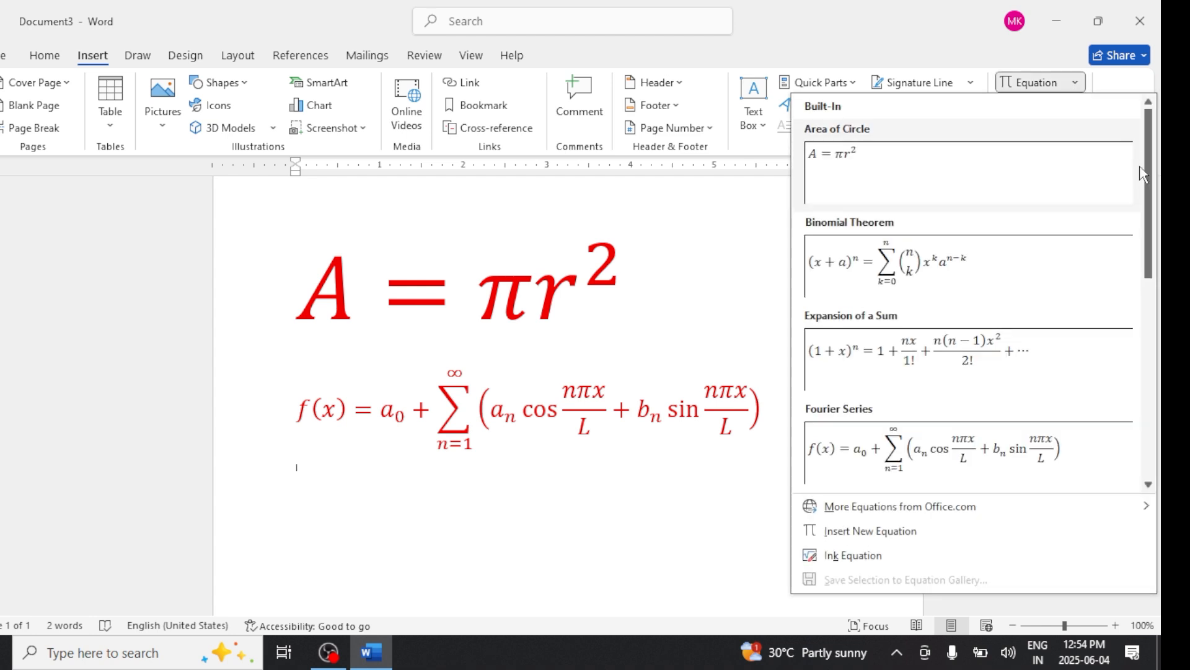
{"action": "left_click_drag", "start_coordinate": [1149, 203], "coordinate": [1160, 421]}
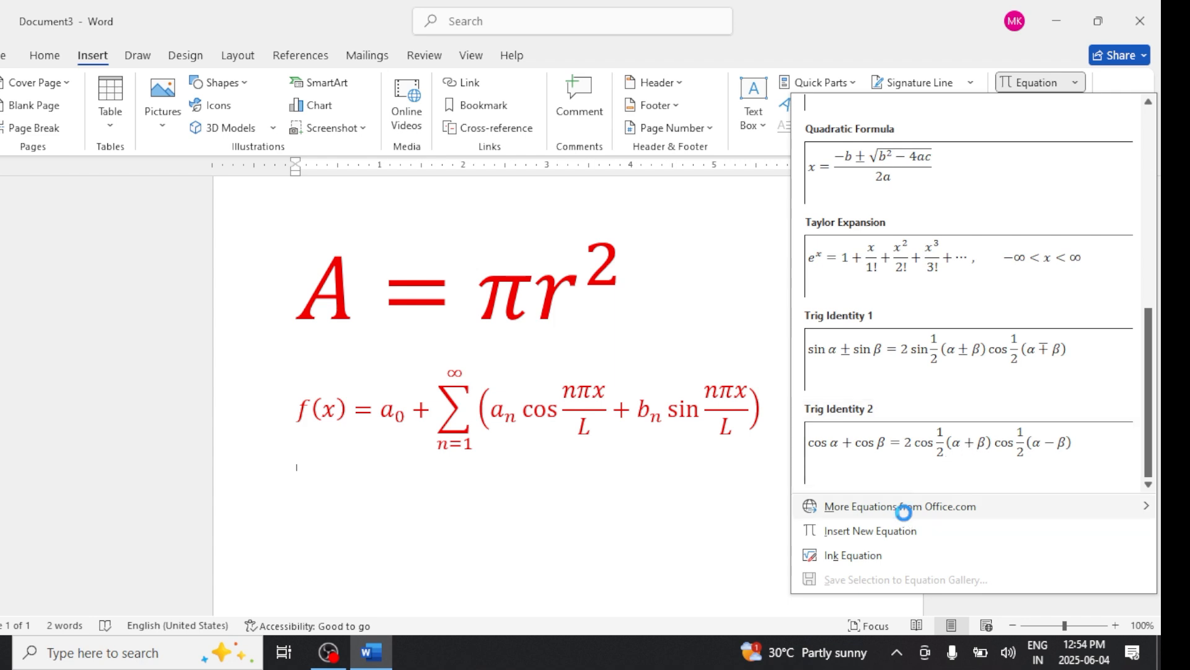
{"action": "mouse_move", "coordinate": [906, 513]}
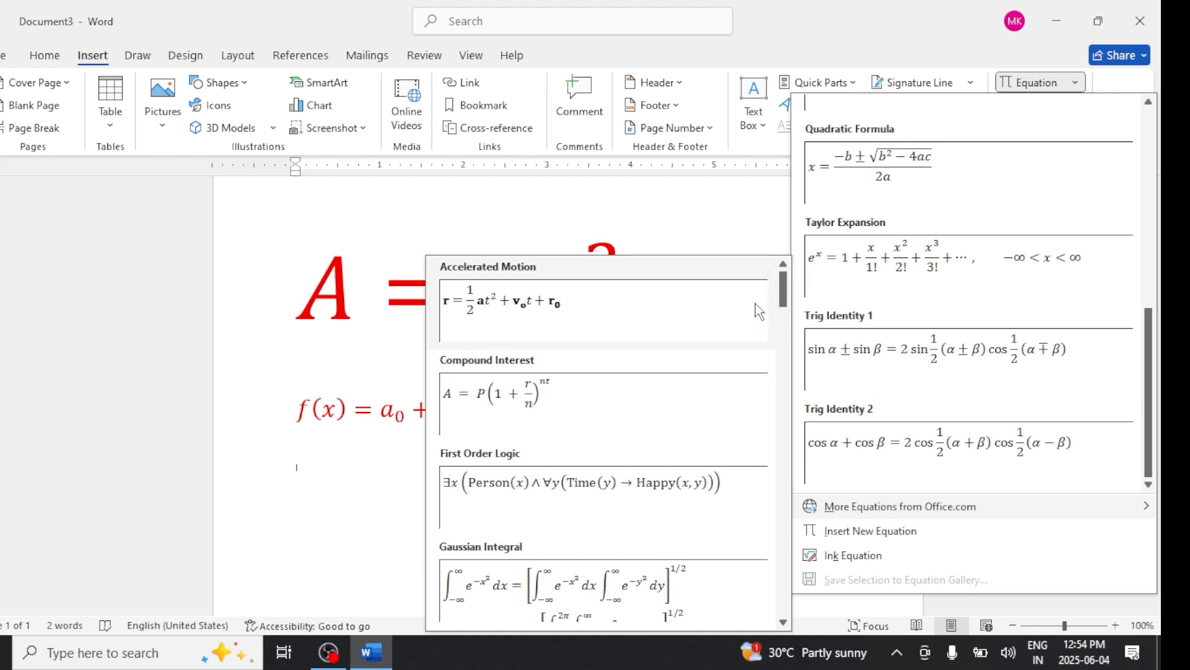
{"action": "left_click_drag", "start_coordinate": [787, 304], "coordinate": [791, 406]}
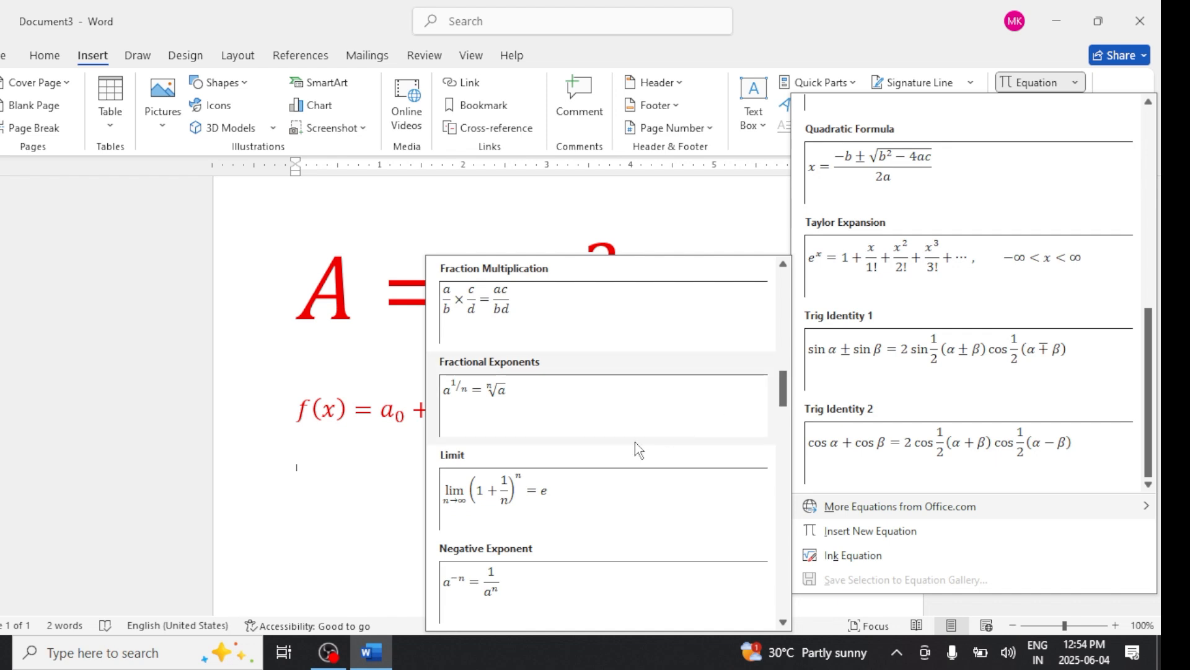
{"action": "left_click", "coordinate": [531, 501]}
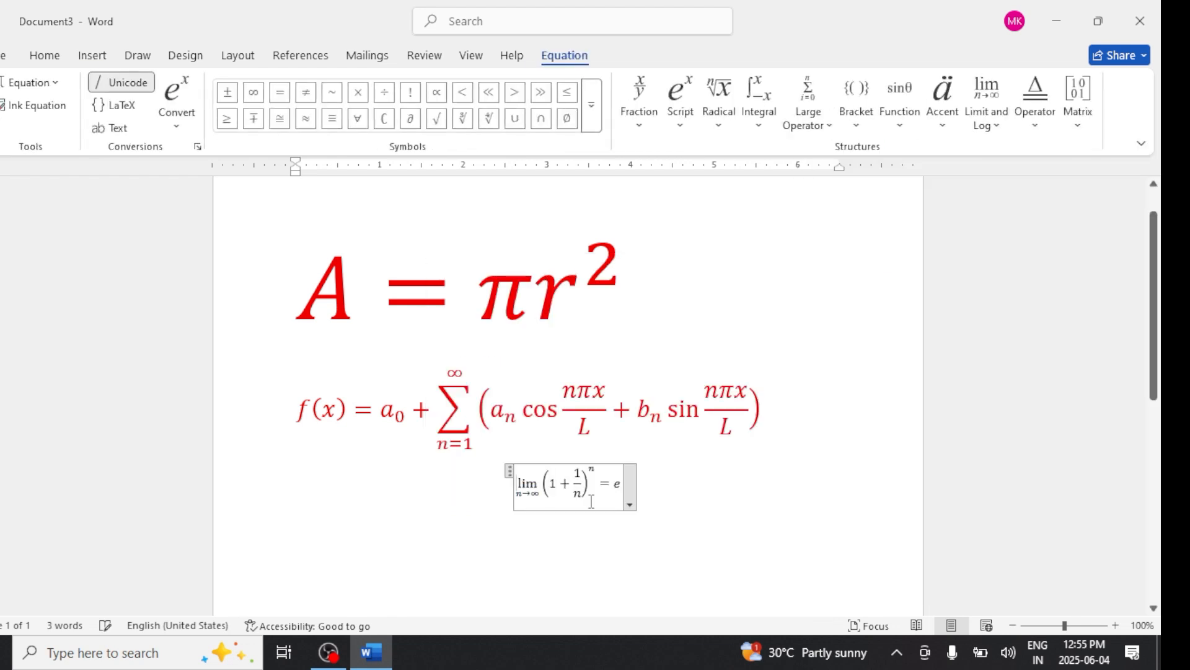
- Left-justify the limit equation and start a new paragraph below it
{"action": "left_click", "coordinate": [630, 505]}
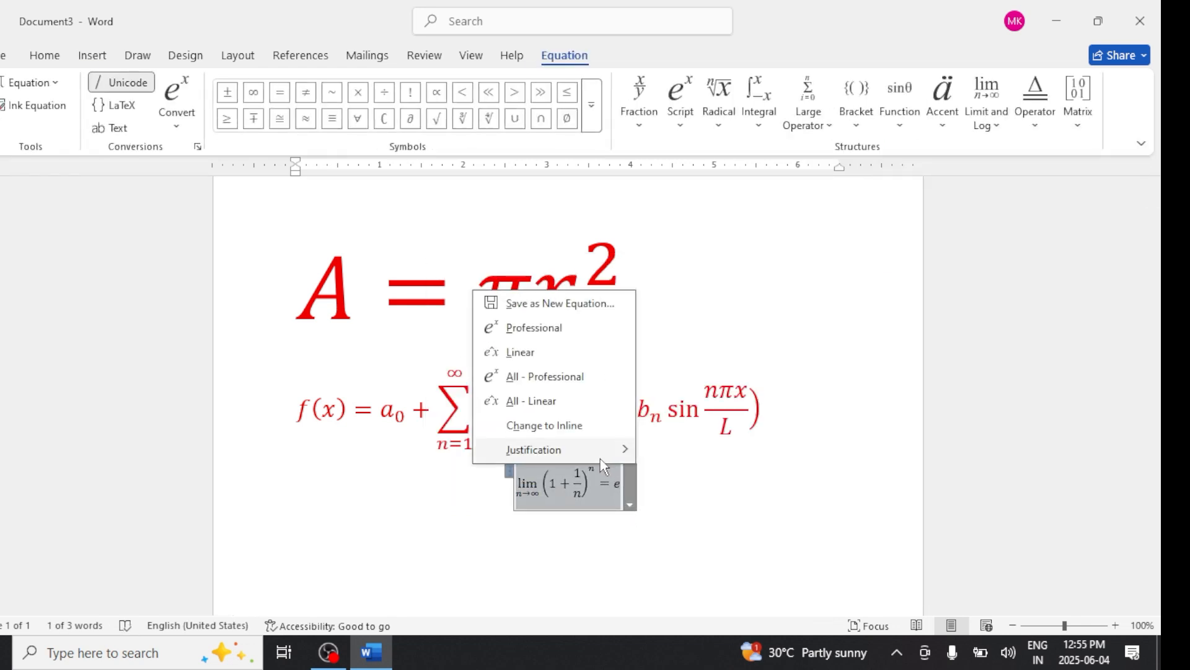
{"action": "mouse_move", "coordinate": [620, 449]}
{"action": "left_click", "coordinate": [677, 452]}
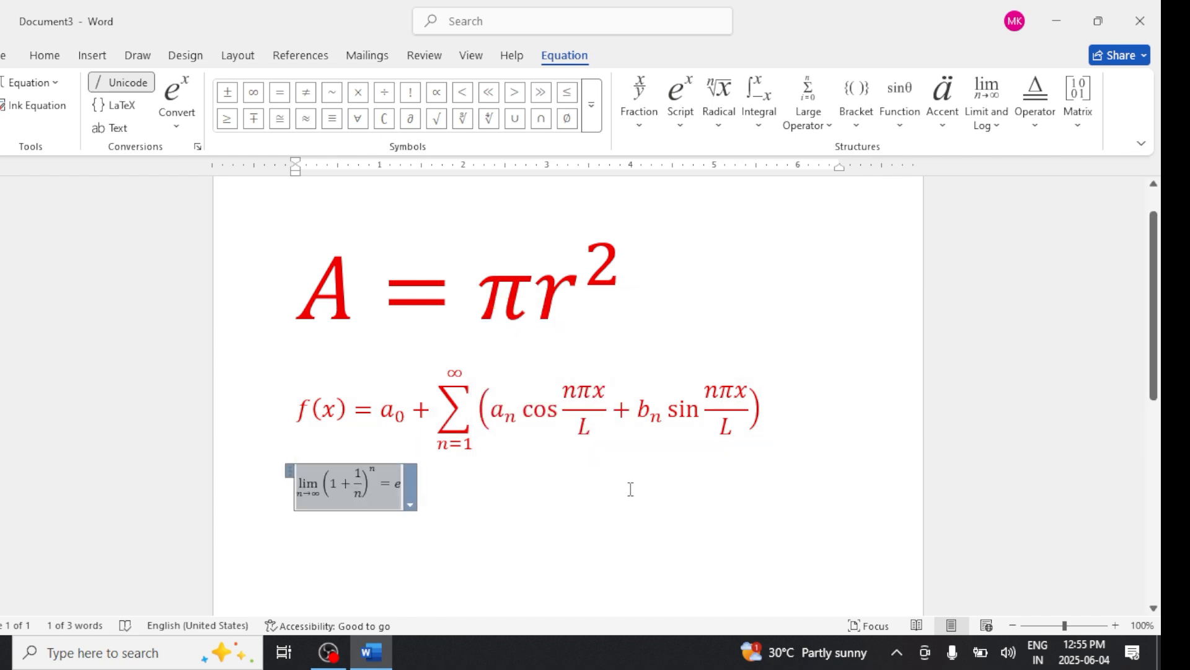
{"action": "left_click", "coordinate": [599, 512]}
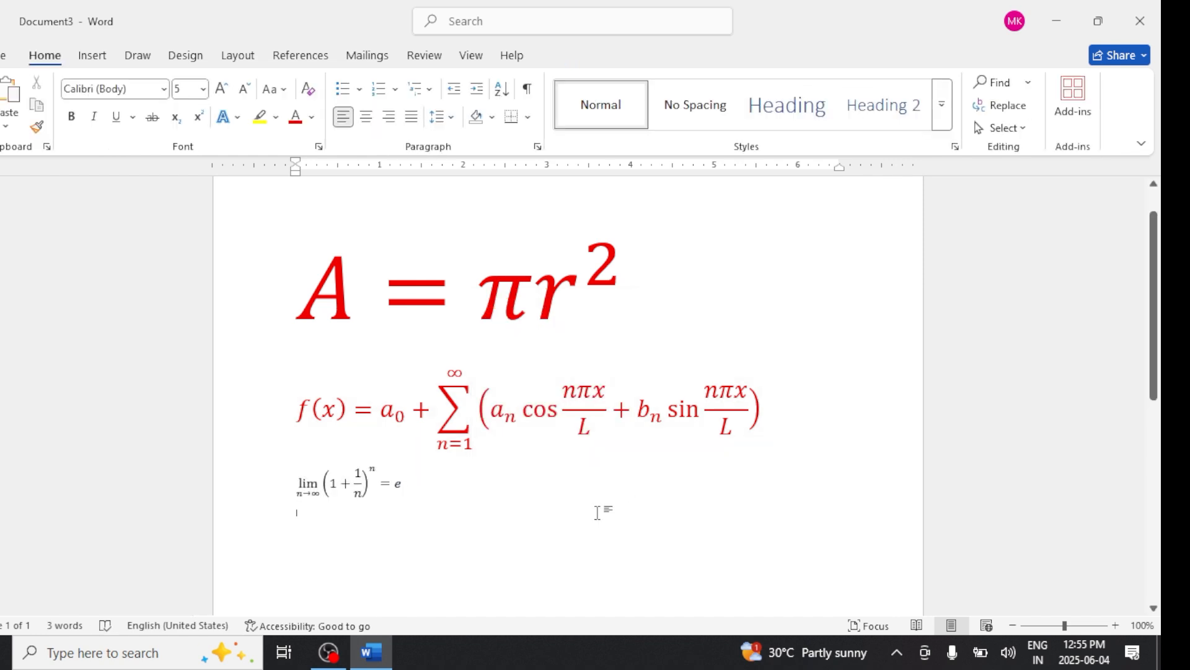
{"action": "key", "text": "Return"}
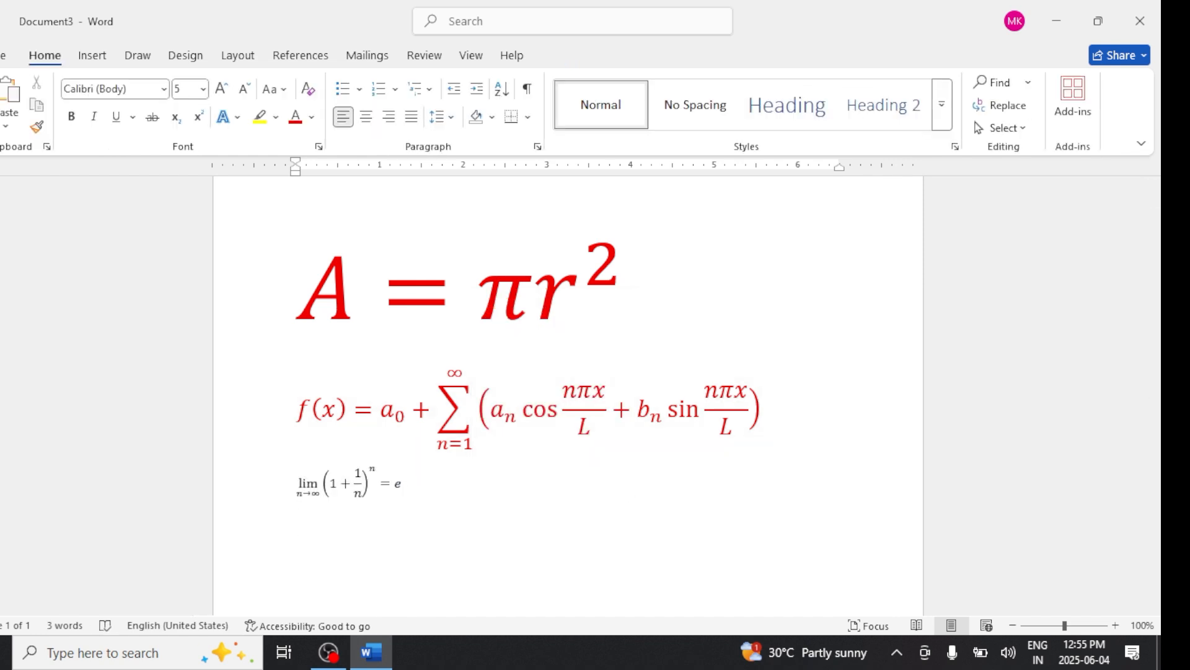
- Insert a new blank equation on the new line
{"action": "left_click", "coordinate": [92, 55]}
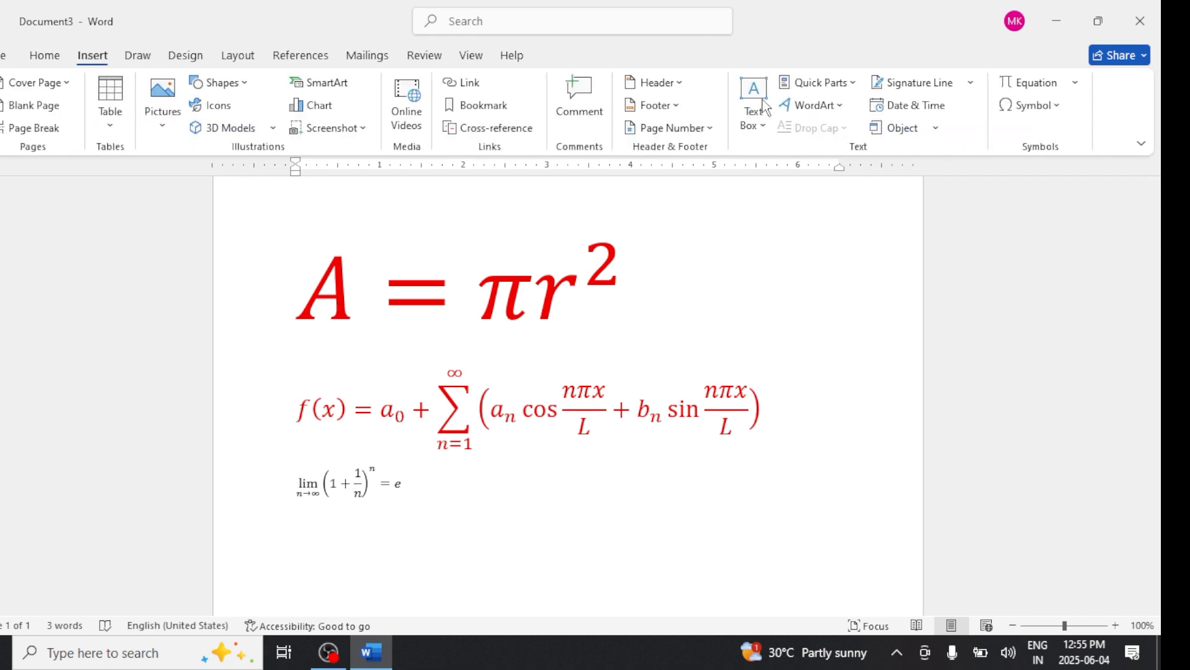
{"action": "left_click", "coordinate": [1072, 84]}
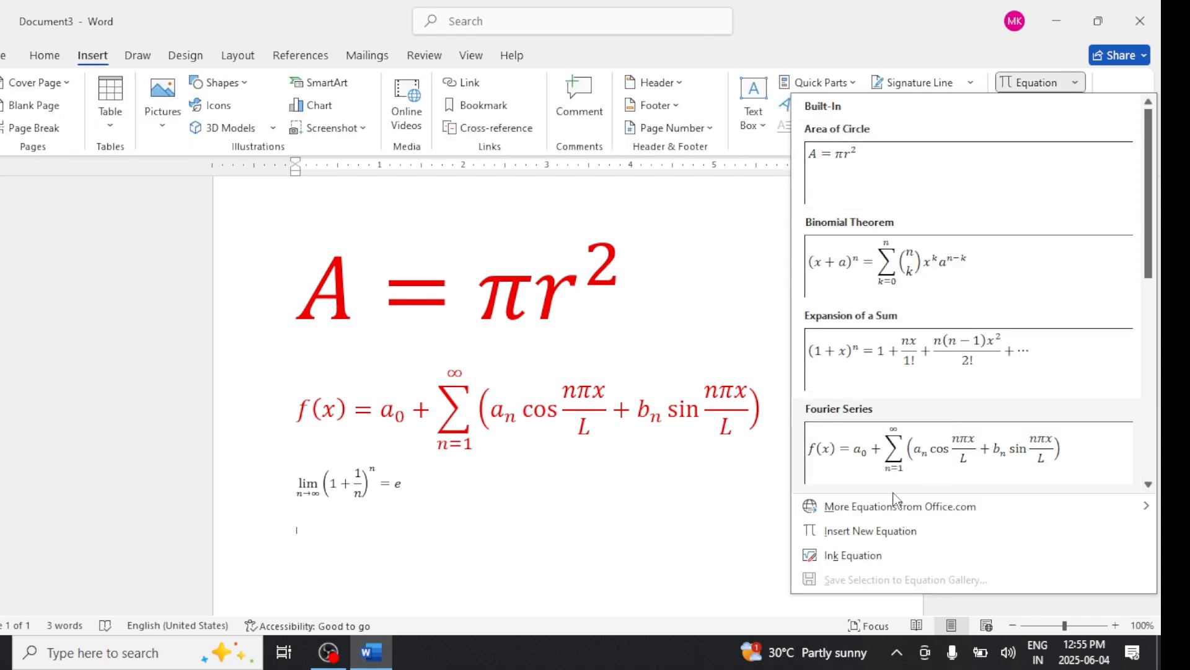
{"action": "mouse_move", "coordinate": [899, 505]}
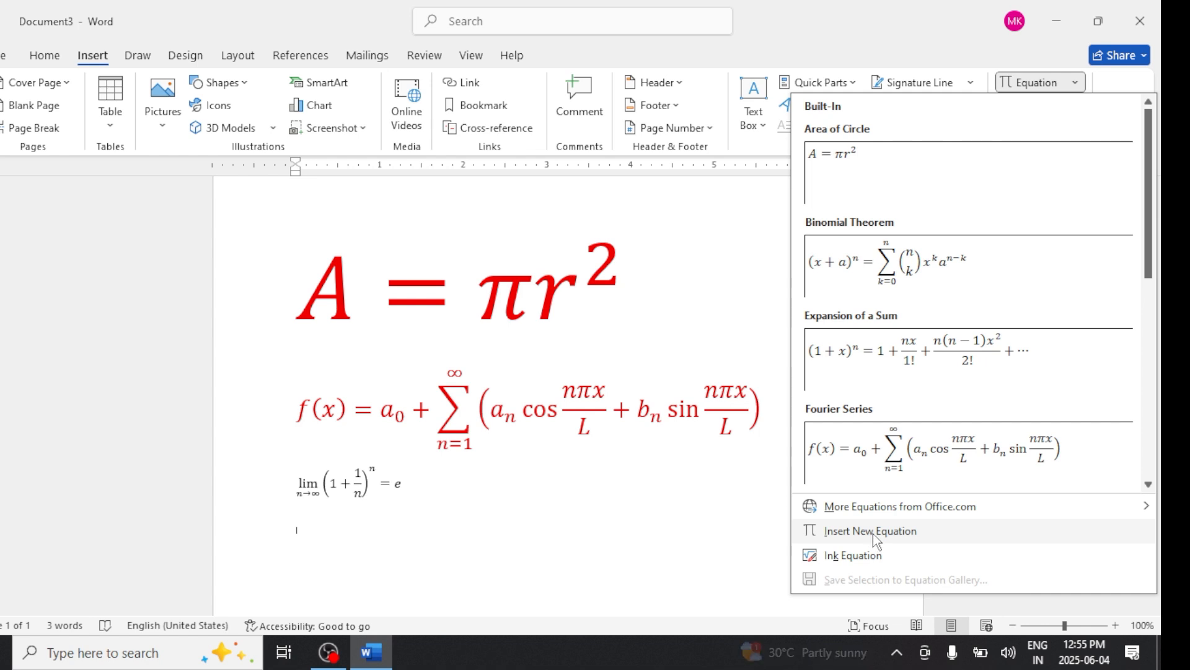
{"action": "left_click", "coordinate": [873, 534]}
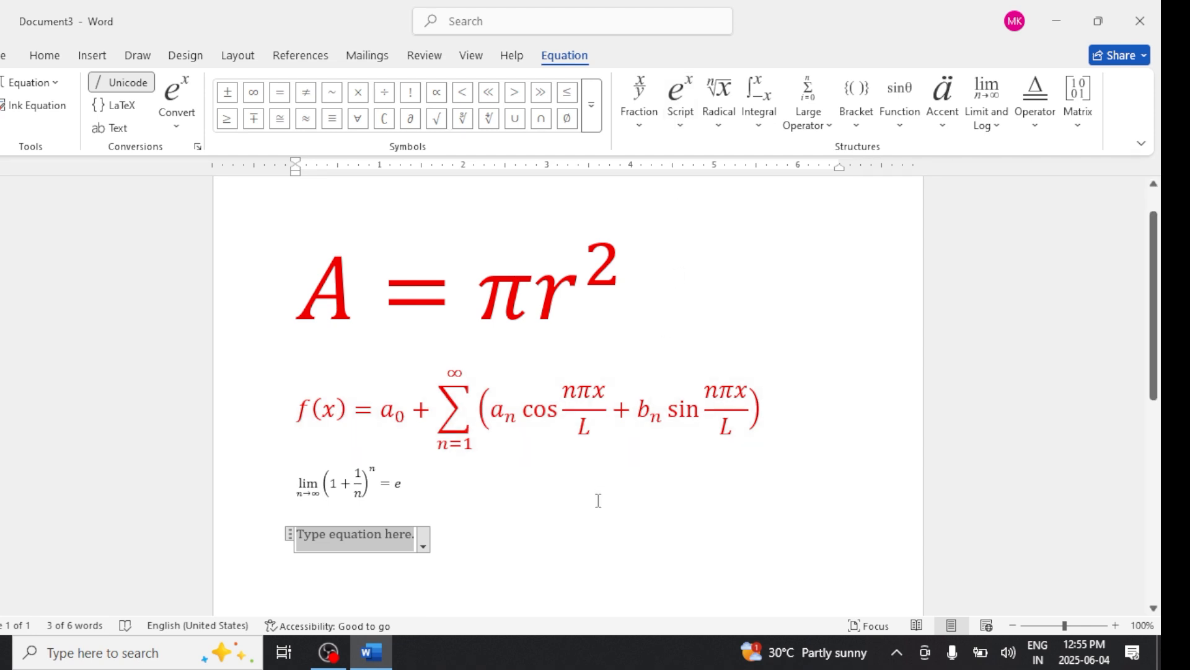
- Insert a superscript structure into the new equation
{"action": "left_click", "coordinate": [680, 124]}
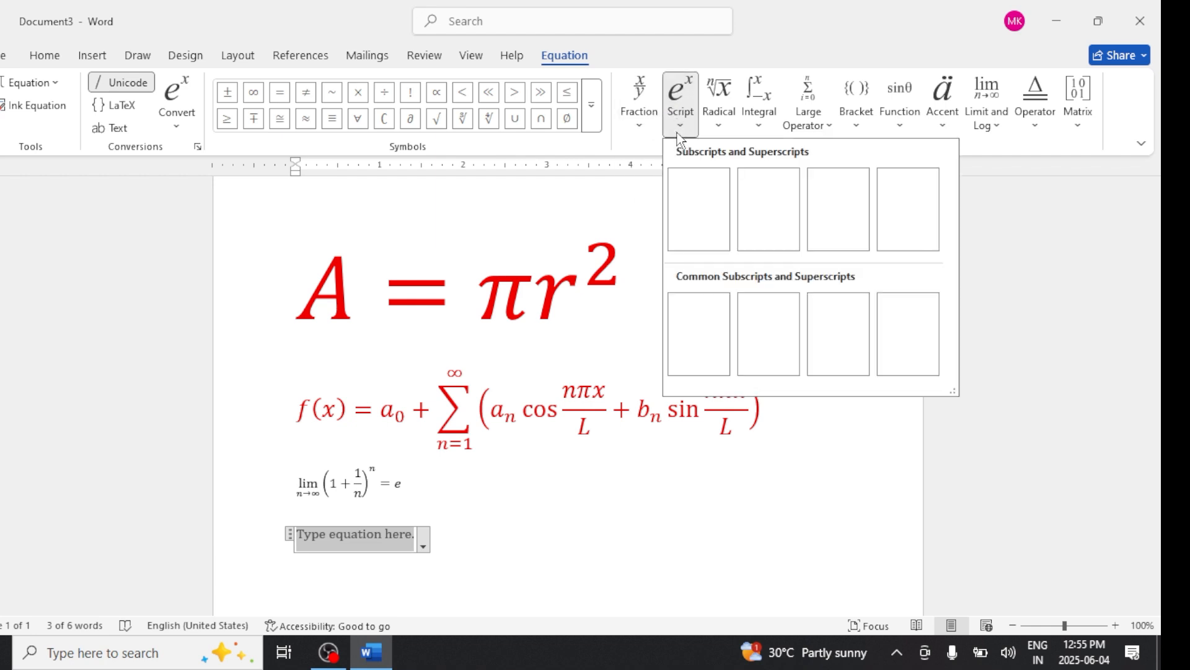
{"action": "left_click", "coordinate": [699, 211]}
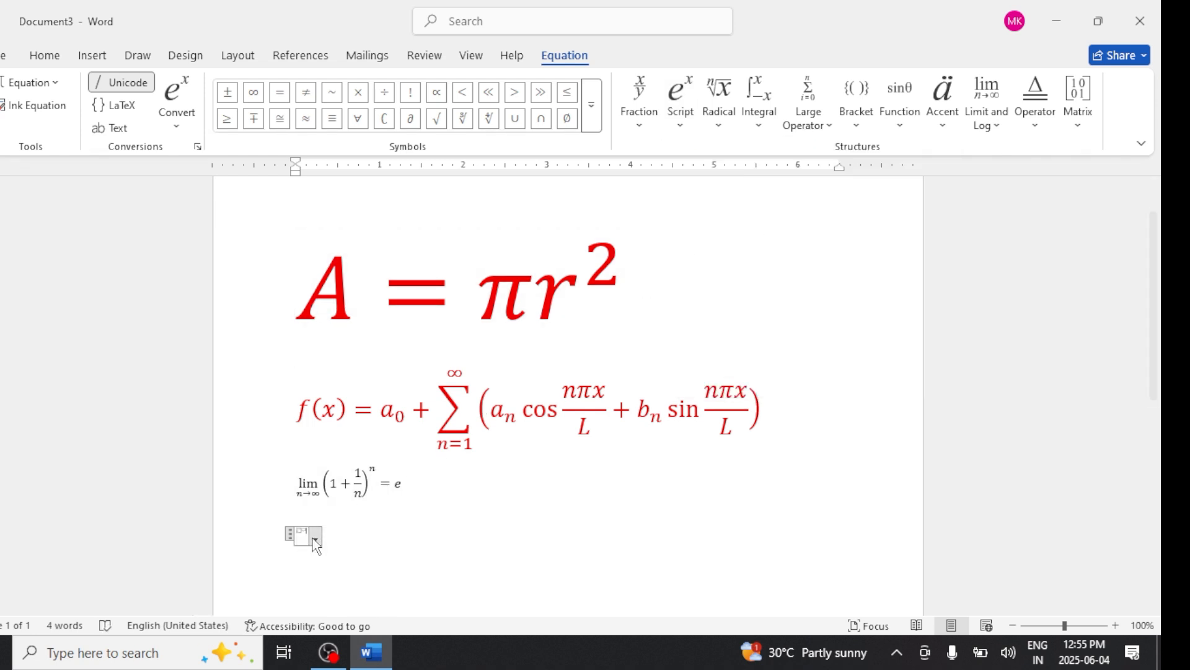
{"action": "left_click", "coordinate": [313, 537]}
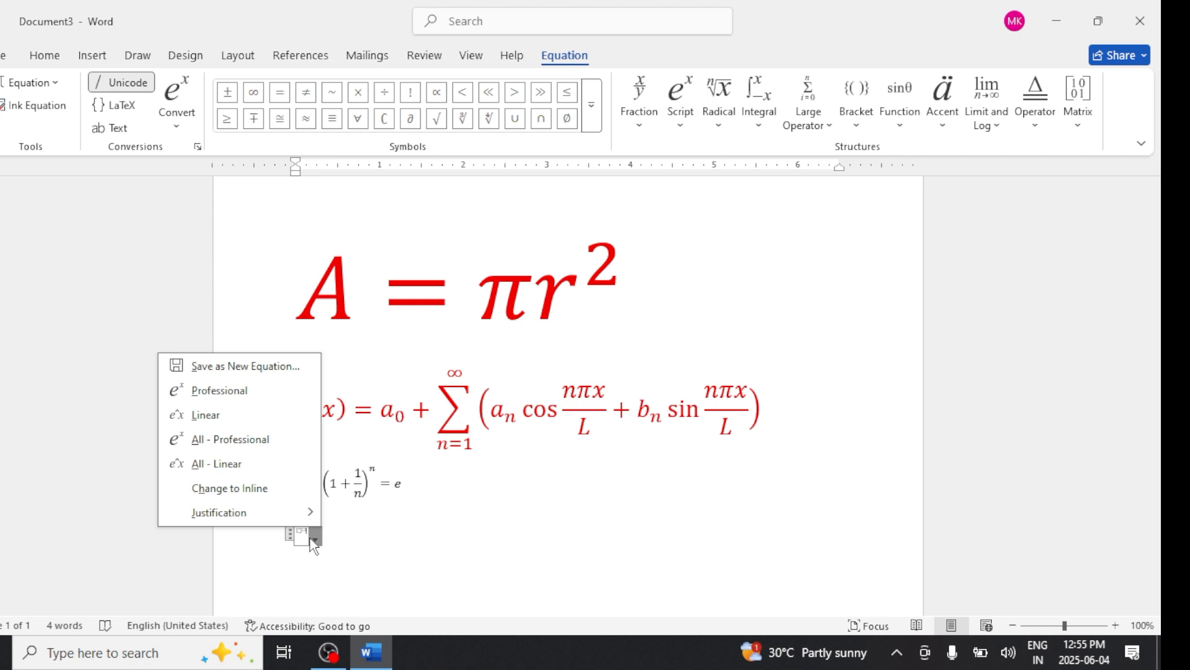
{"action": "left_click", "coordinate": [313, 538]}
{"action": "left_click", "coordinate": [310, 538]}
{"action": "left_click", "coordinate": [300, 543]}
{"action": "left_click", "coordinate": [302, 533]}
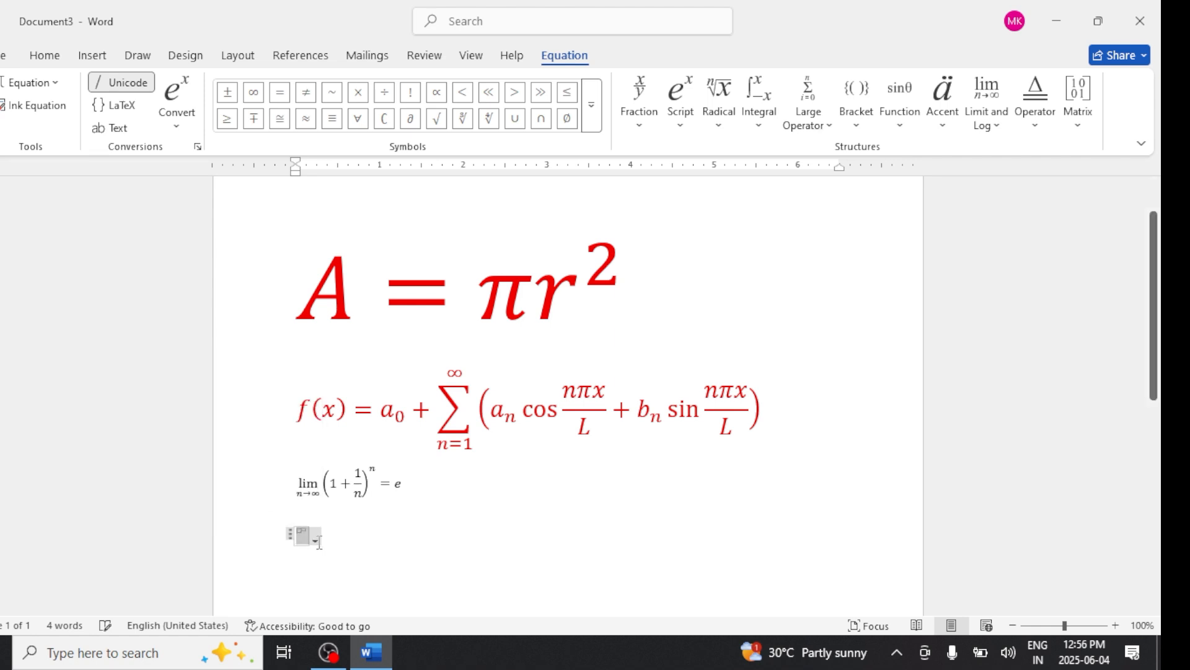
- Set the new equation's font size to 26 pt
{"action": "left_click", "coordinate": [50, 60]}
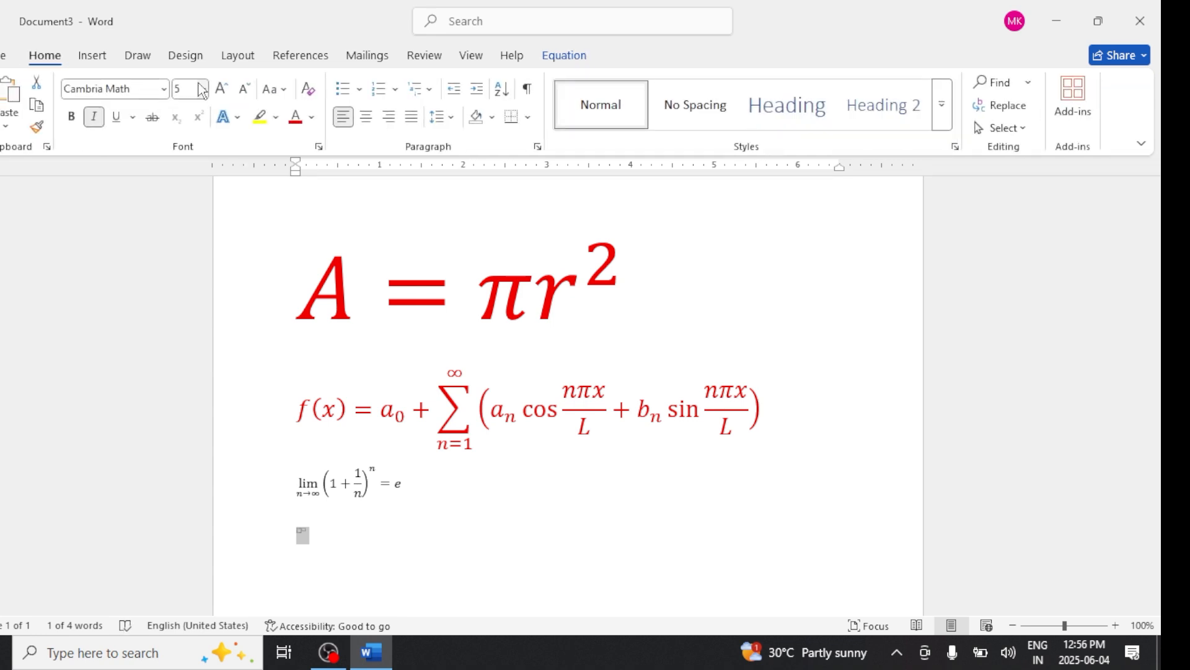
{"action": "left_click", "coordinate": [220, 89]}
{"action": "left_click", "coordinate": [220, 89]}
{"action": "left_click", "coordinate": [220, 88]}
{"action": "left_click", "coordinate": [220, 88]}
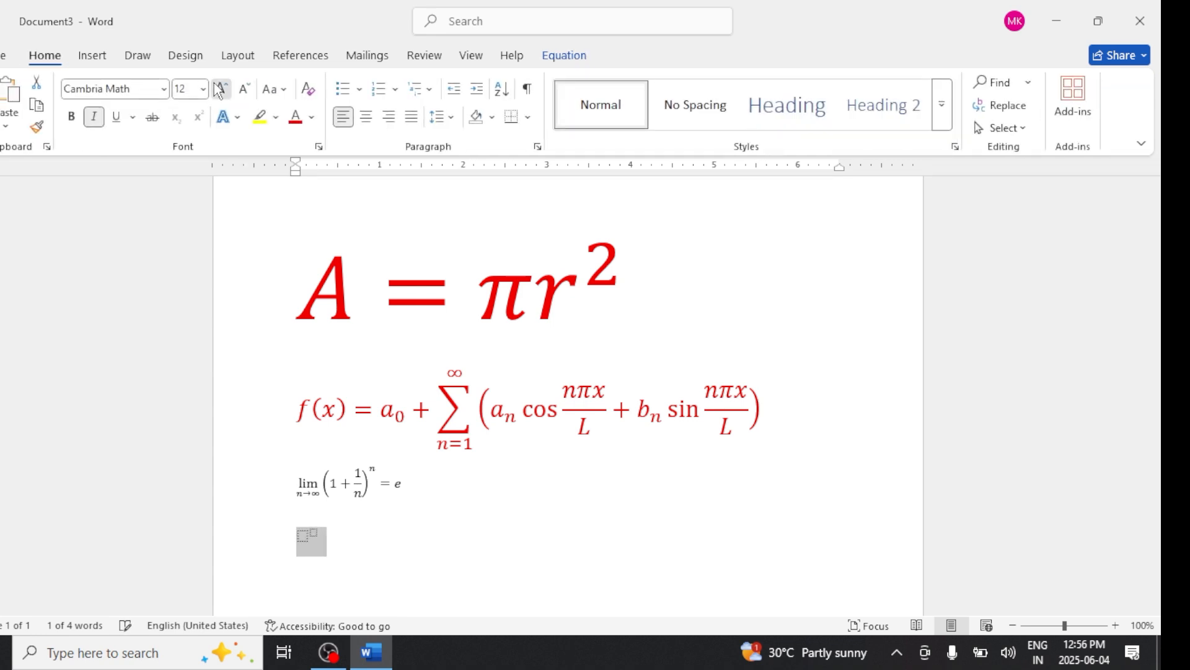
{"action": "left_click", "coordinate": [220, 88]}
{"action": "left_click", "coordinate": [220, 89]}
{"action": "left_click", "coordinate": [220, 89]}
{"action": "left_click", "coordinate": [220, 89]}
{"action": "left_click", "coordinate": [220, 89]}
{"action": "left_click", "coordinate": [220, 89]}
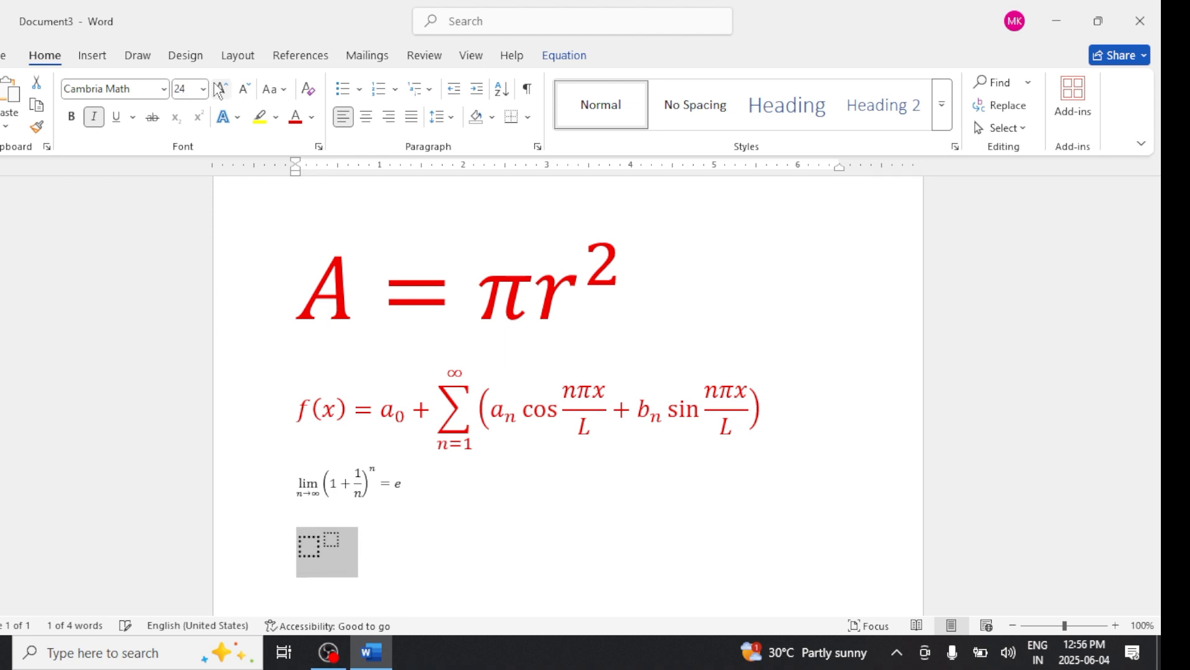
{"action": "left_click", "coordinate": [221, 89]}
{"action": "left_click", "coordinate": [220, 89]}
{"action": "left_click", "coordinate": [220, 88]}
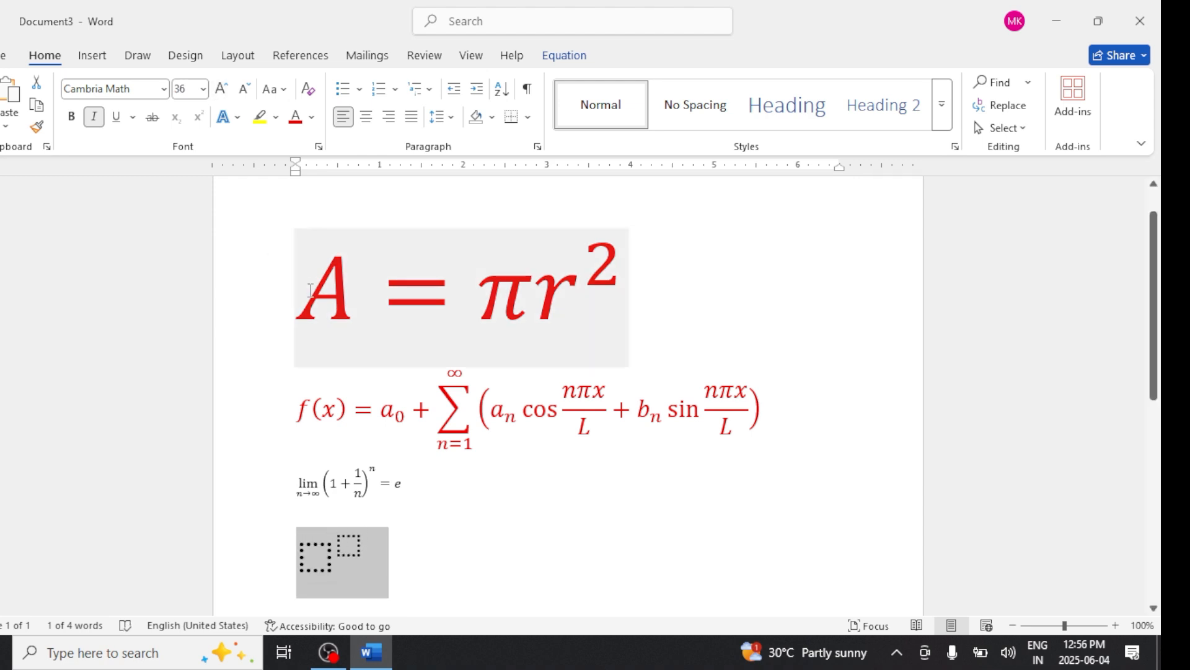
{"action": "left_click", "coordinate": [245, 89]}
{"action": "left_click", "coordinate": [245, 88]}
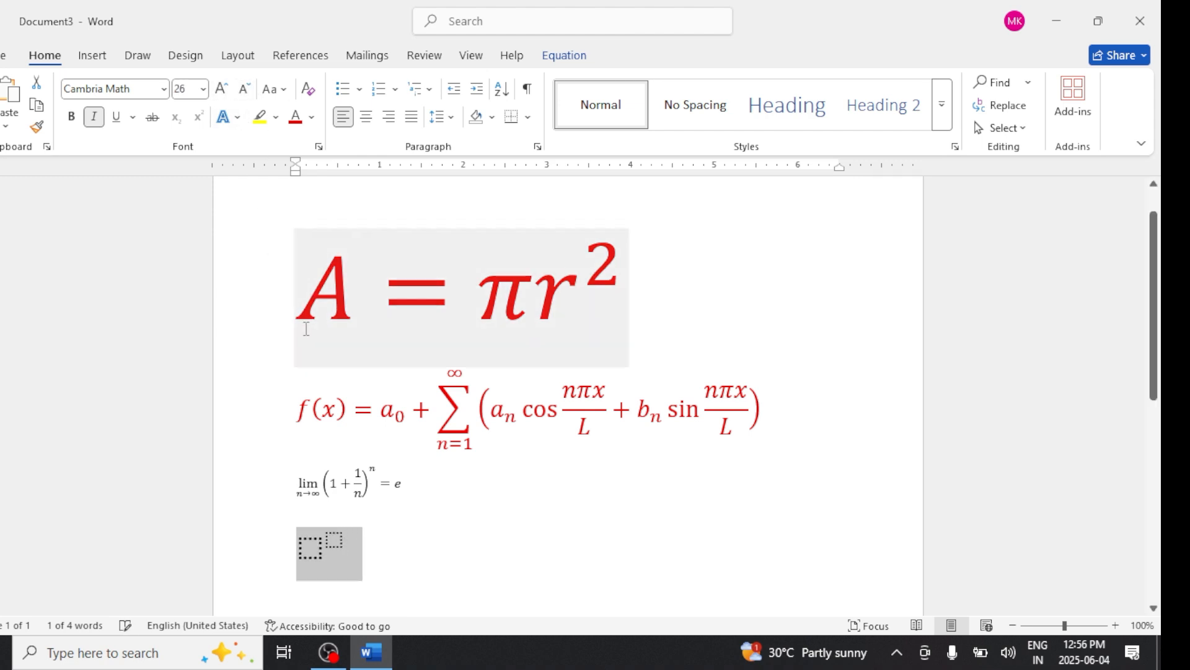
- Enter sin as the superscript base and 2 as its exponent
{"action": "left_click", "coordinate": [346, 558]}
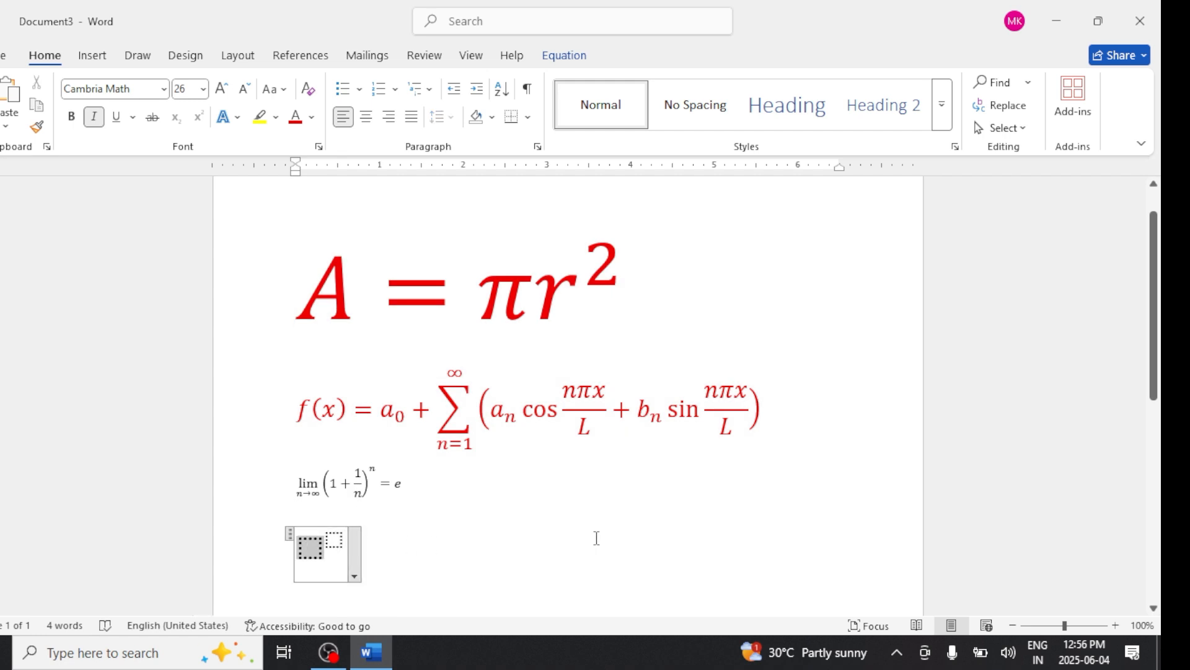
{"action": "type", "text": "Sin"}
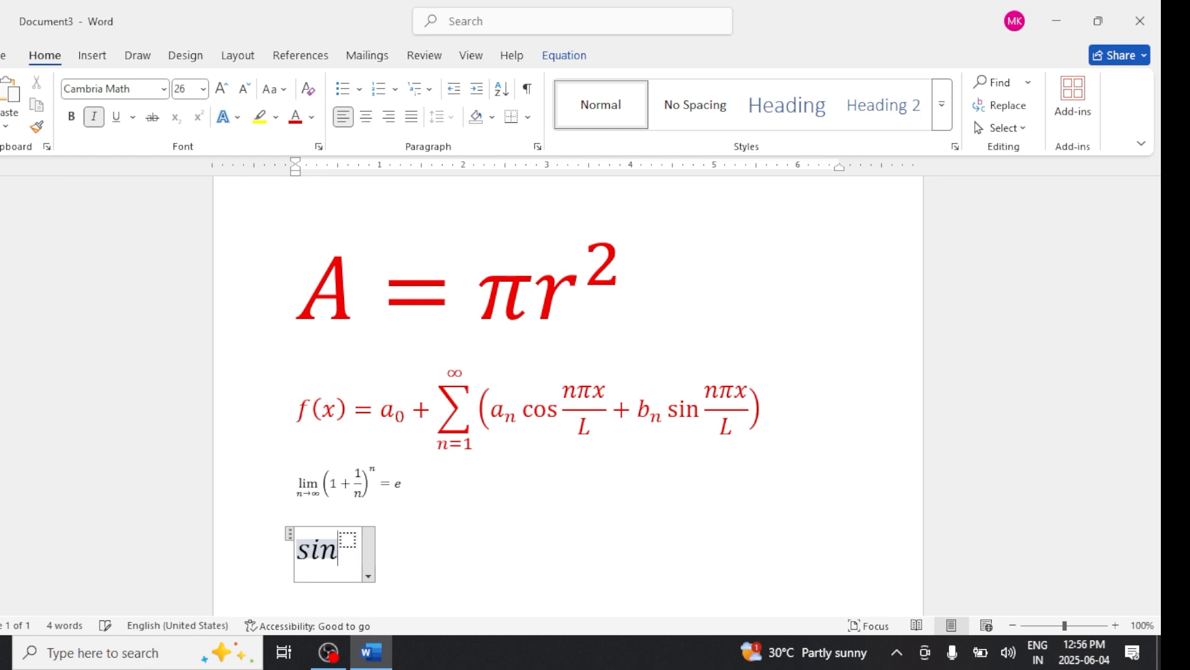
{"action": "left_click", "coordinate": [354, 537]}
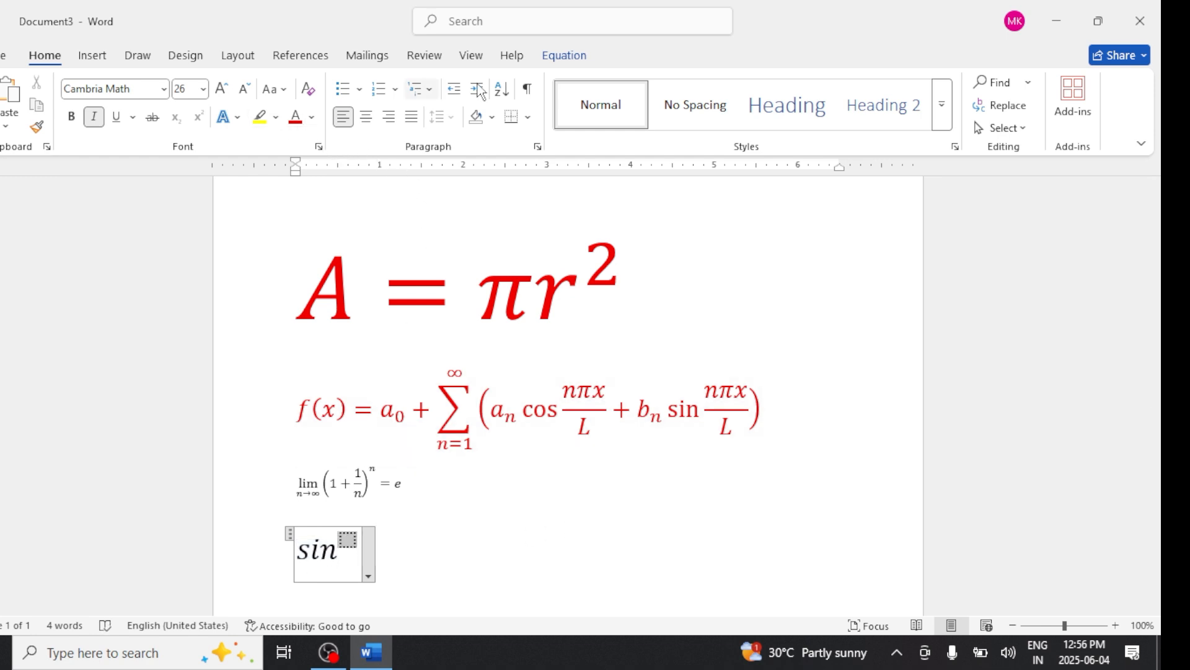
{"action": "left_click", "coordinate": [556, 57]}
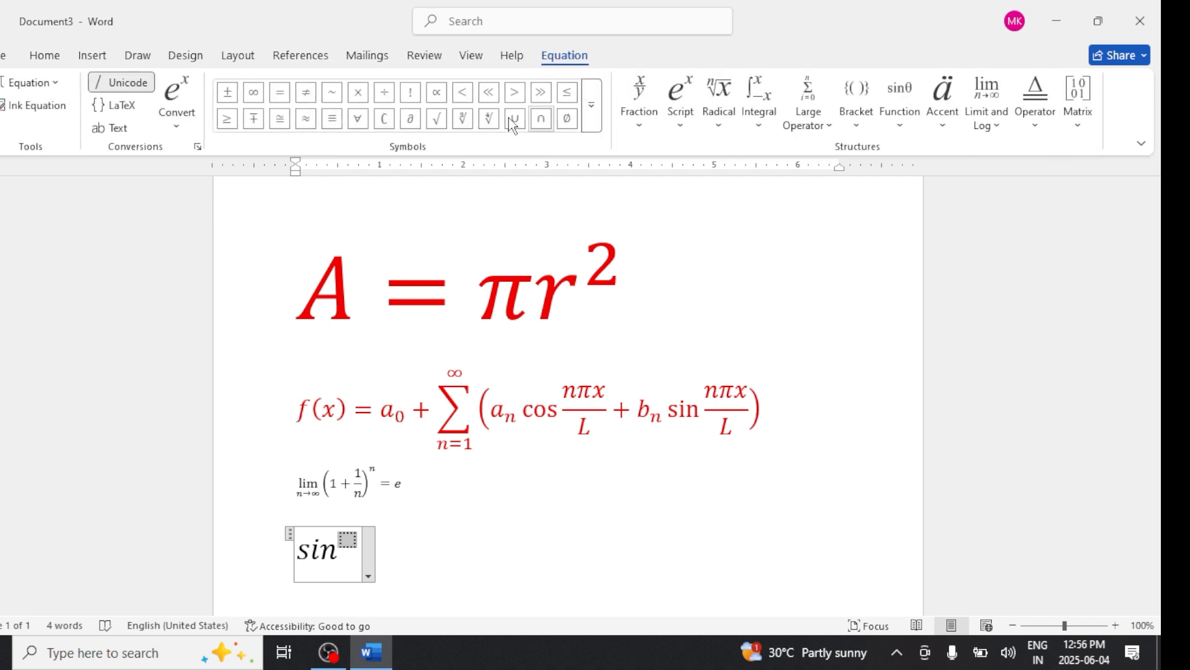
{"action": "type", "text": "2"}
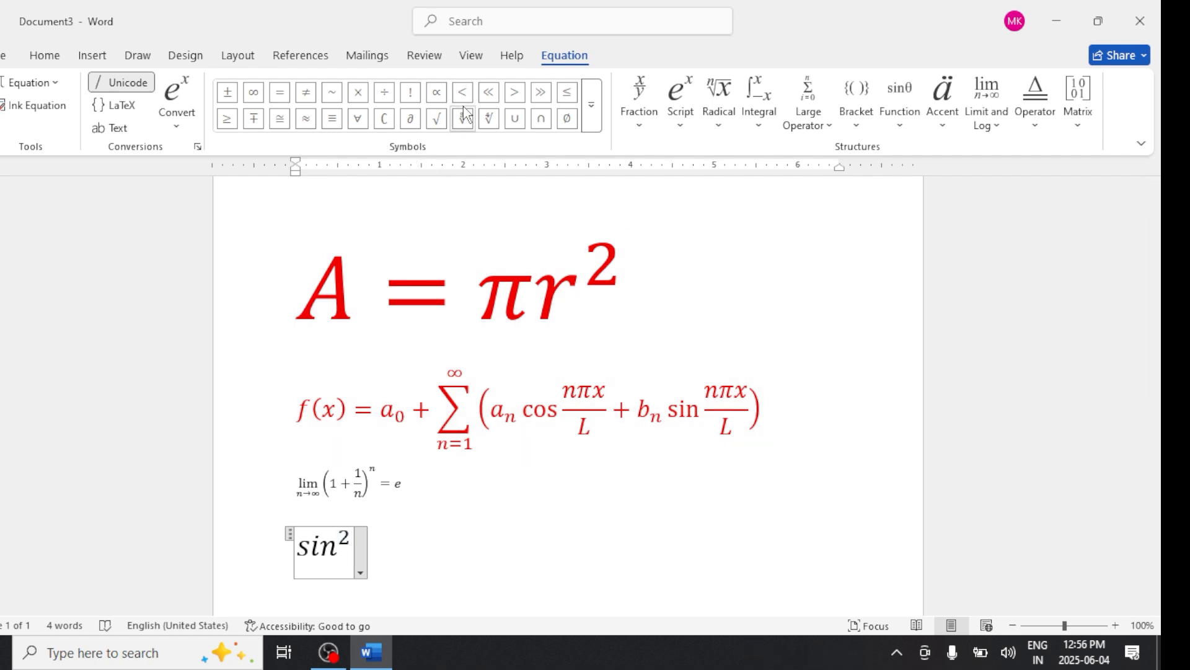
- Add the θ symbol after sin² and follow it with a plus sign
{"action": "left_click", "coordinate": [594, 118]}
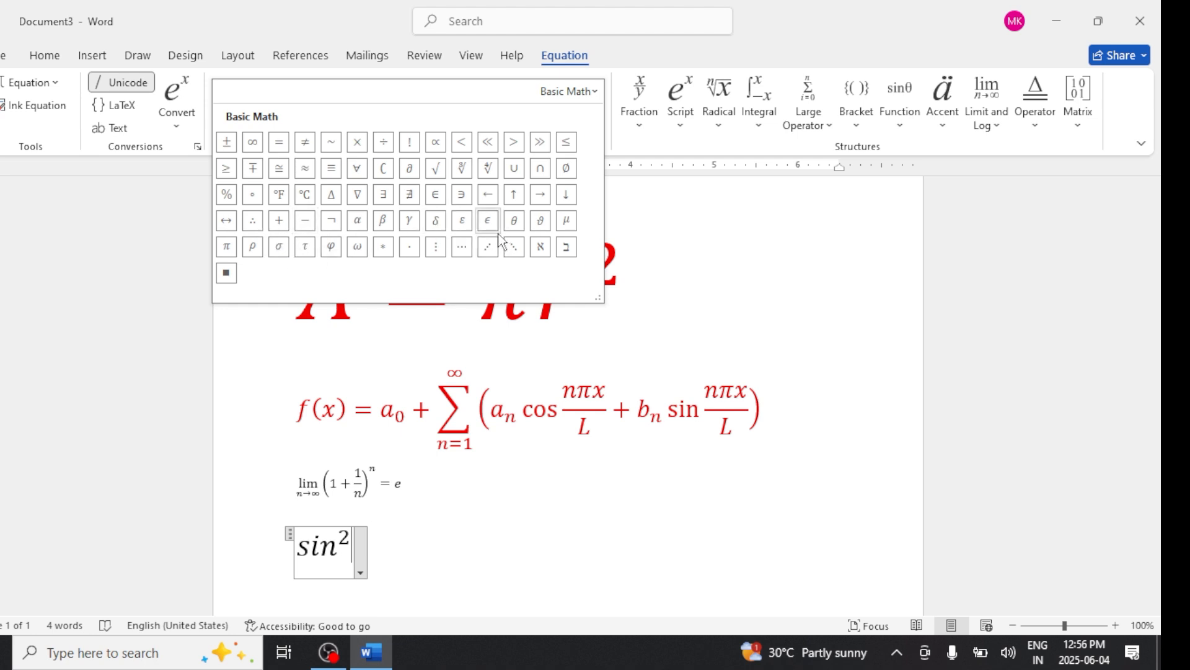
{"action": "left_click", "coordinate": [516, 221]}
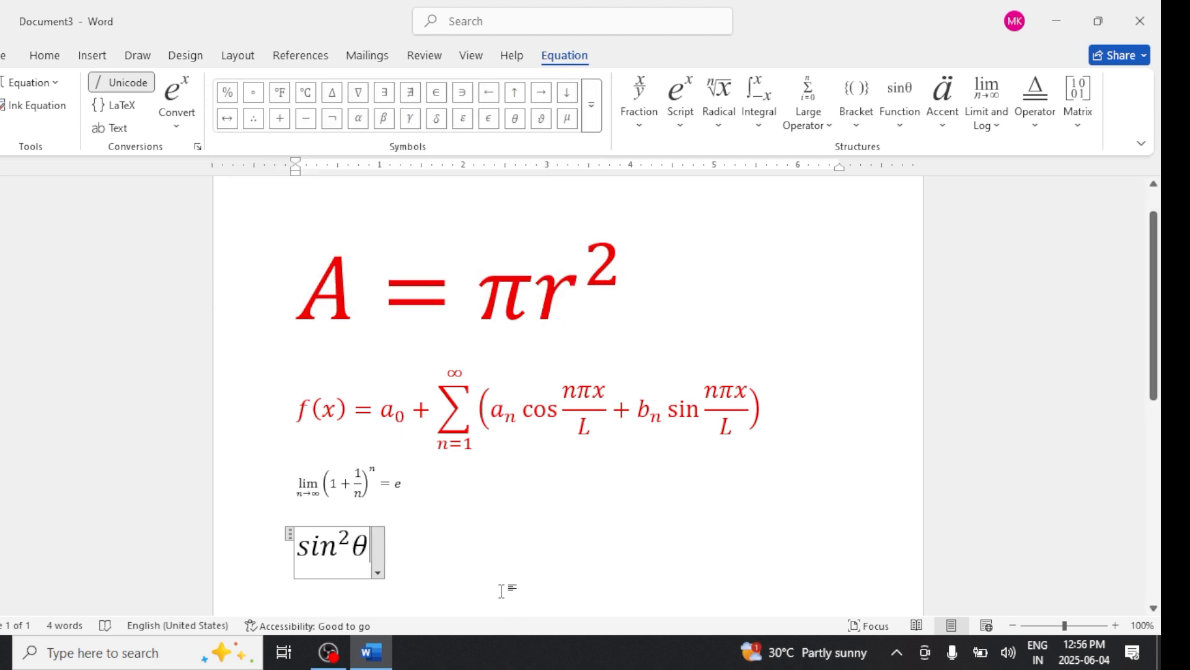
{"action": "type", "text": "+"}
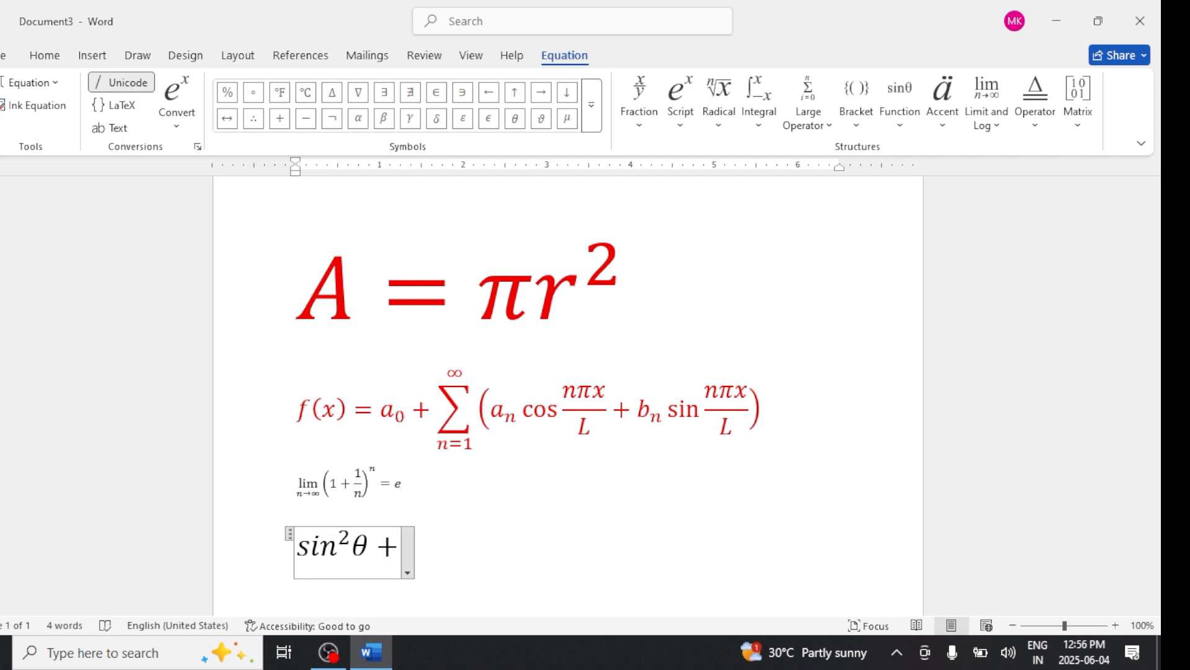
- Insert another superscript structure and enter cos as its base
{"action": "left_click", "coordinate": [681, 109]}
{"action": "left_click", "coordinate": [698, 208]}
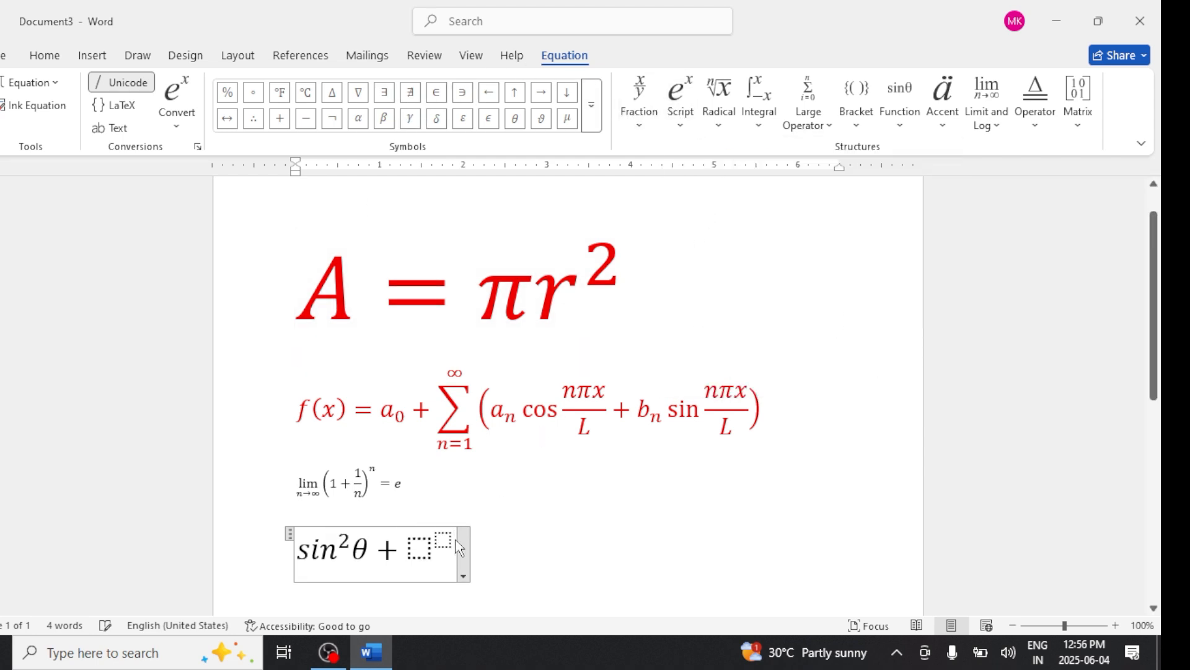
{"action": "left_click", "coordinate": [422, 553]}
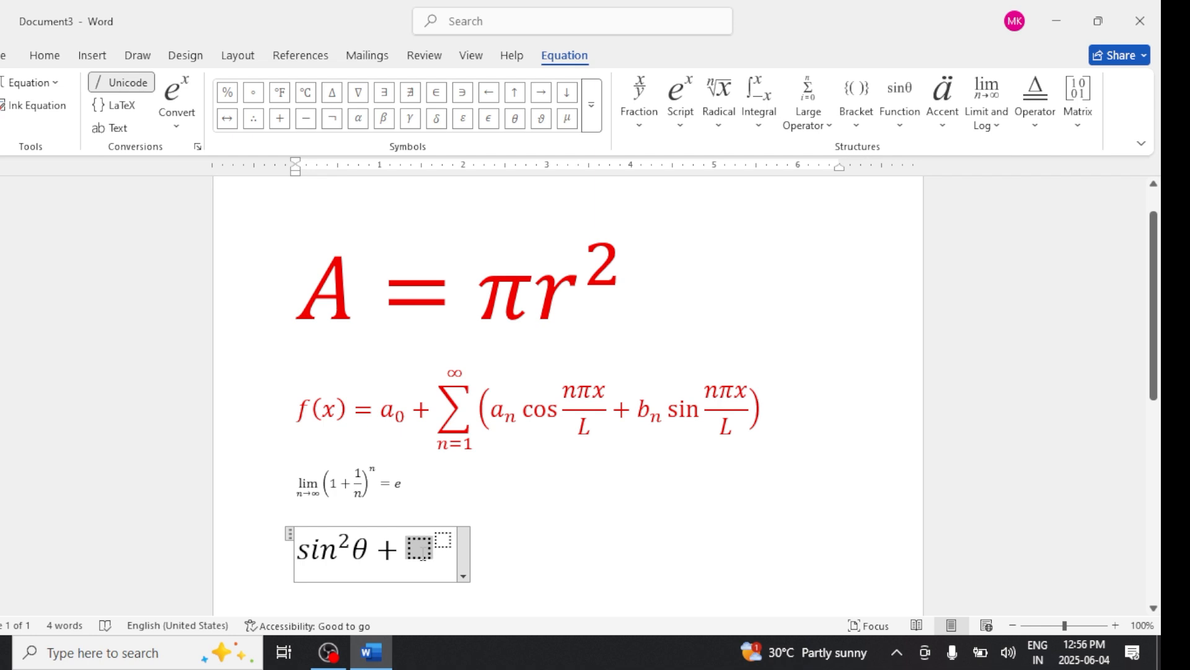
{"action": "type", "text": "cos"}
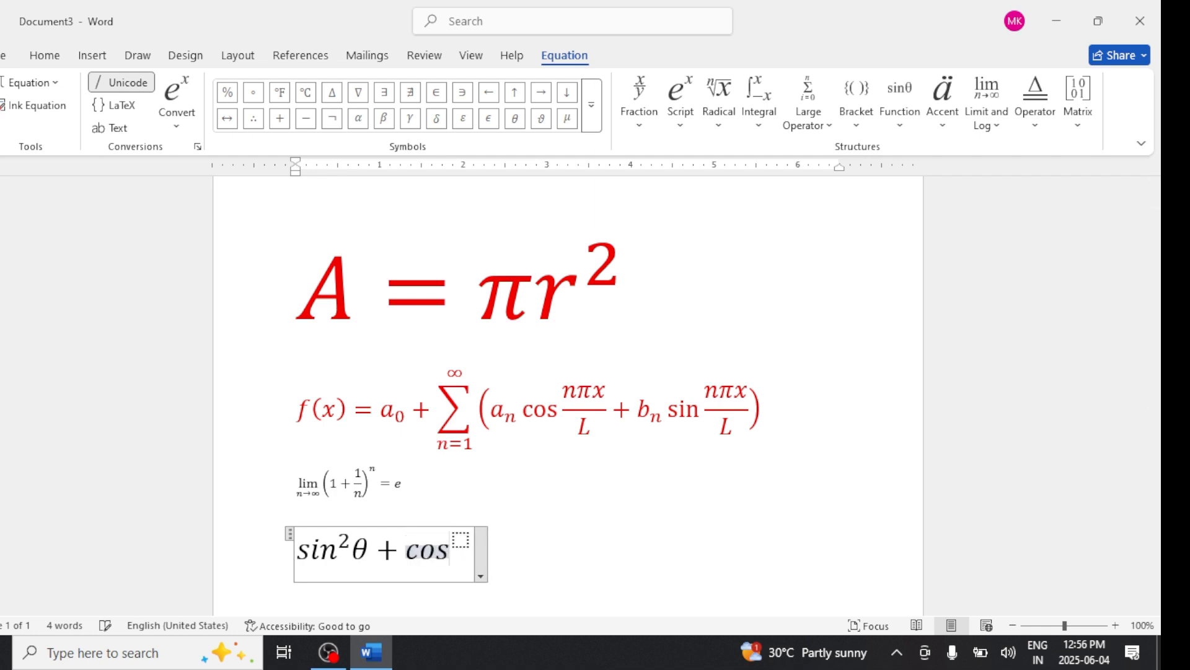
{"action": "type", "text": "2"}
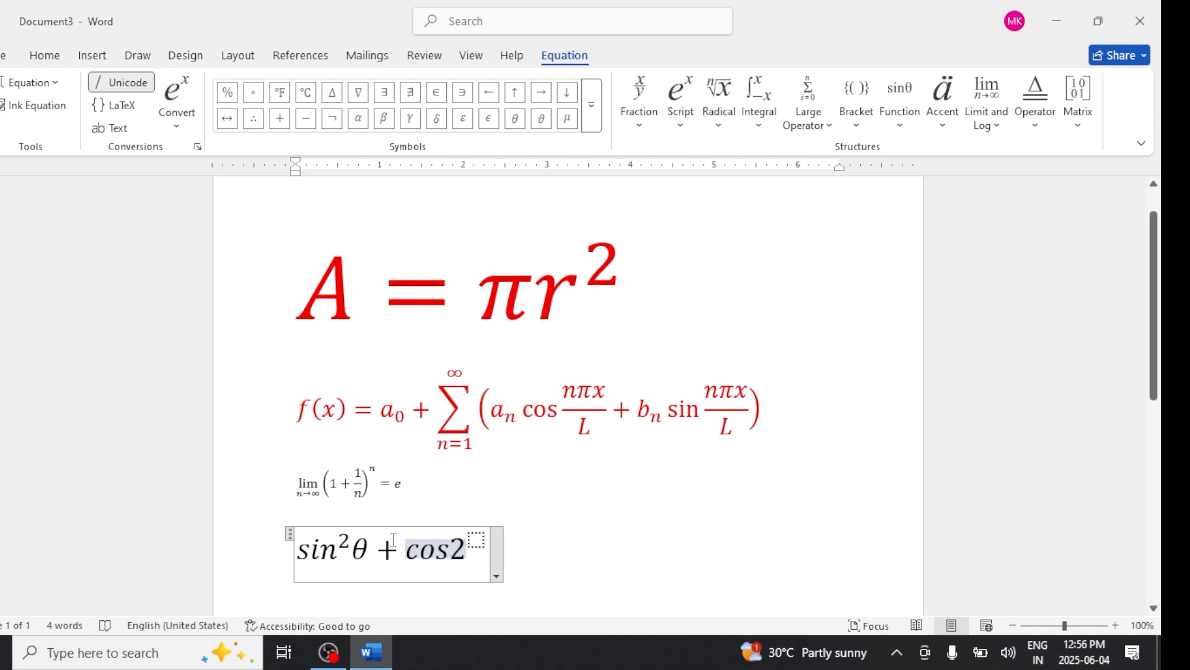
{"action": "key", "text": "BackSpace"}
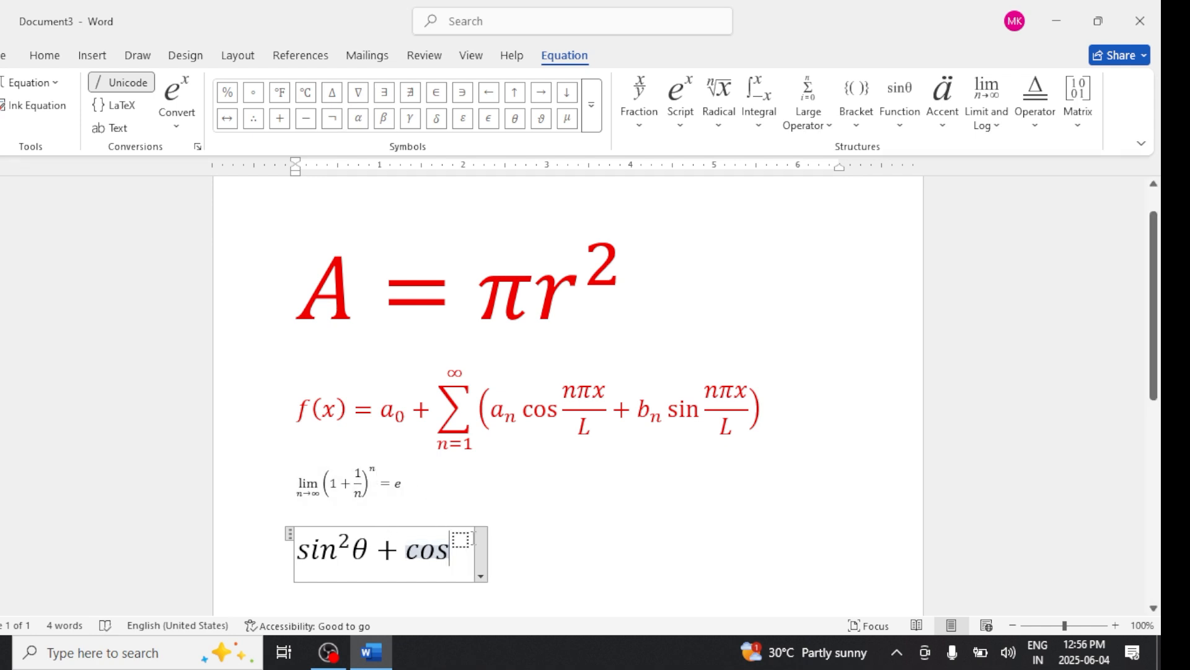
- Complete the equation as sin²θ + cos²θ = 1 by adding the exponent 2, θ and = 1, then start a new line below it
{"action": "left_click", "coordinate": [467, 544]}
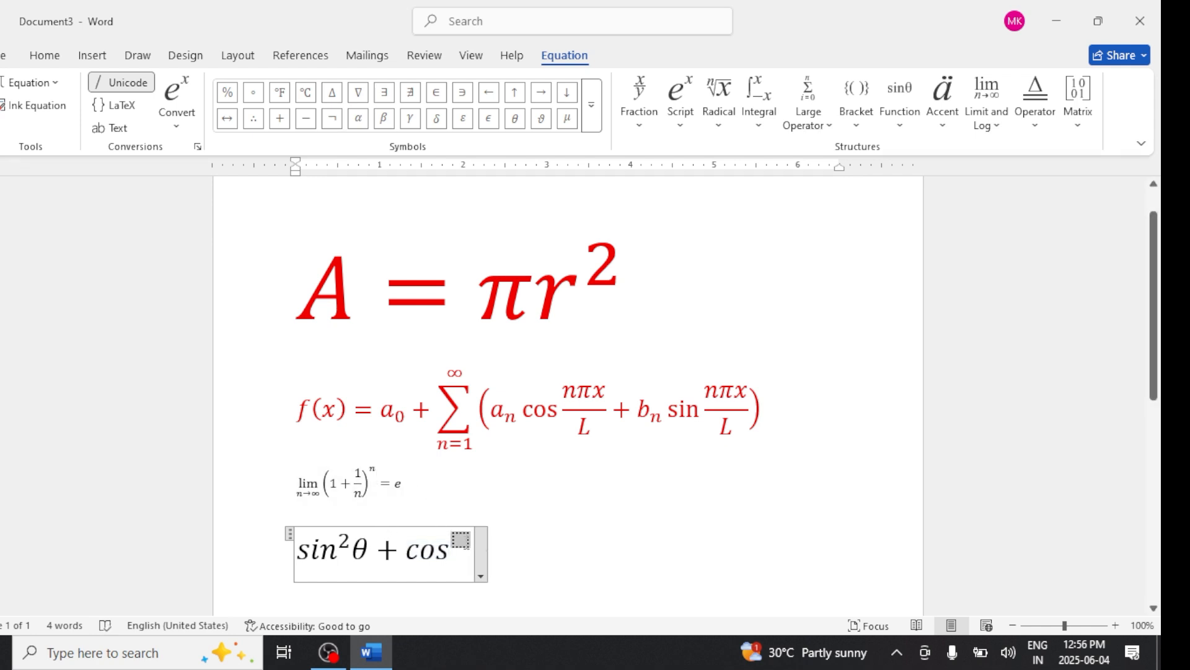
{"action": "type", "text": "2"}
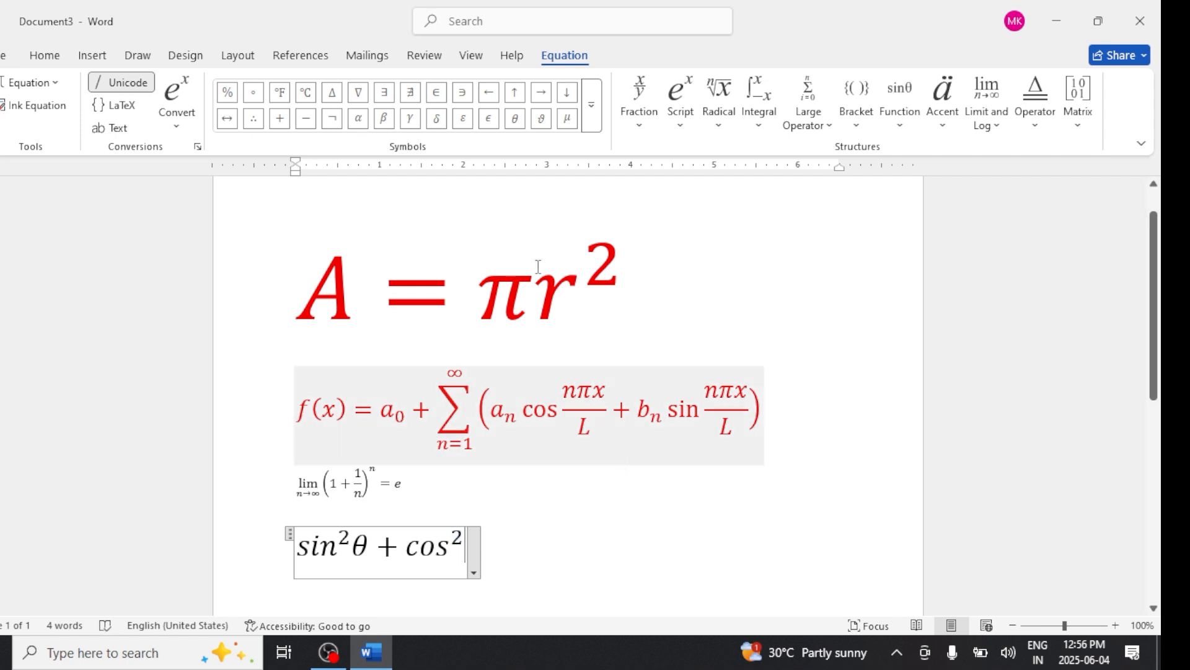
{"action": "left_click", "coordinate": [517, 126]}
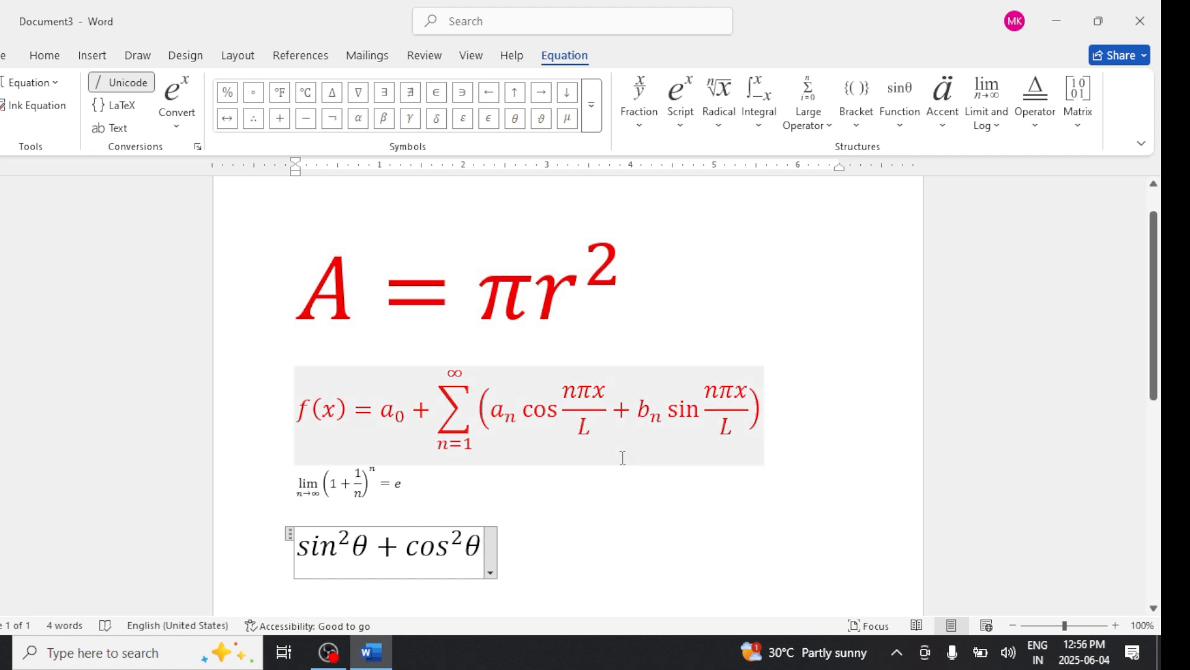
{"action": "type", "text": "=1"}
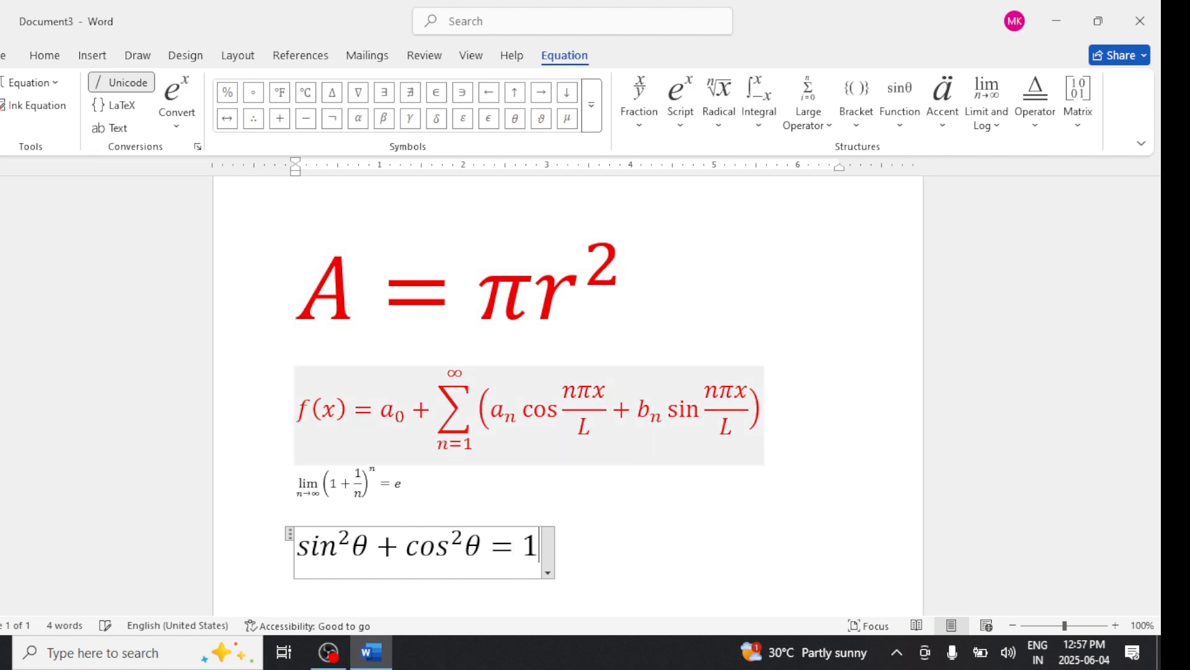
{"action": "left_click", "coordinate": [618, 553]}
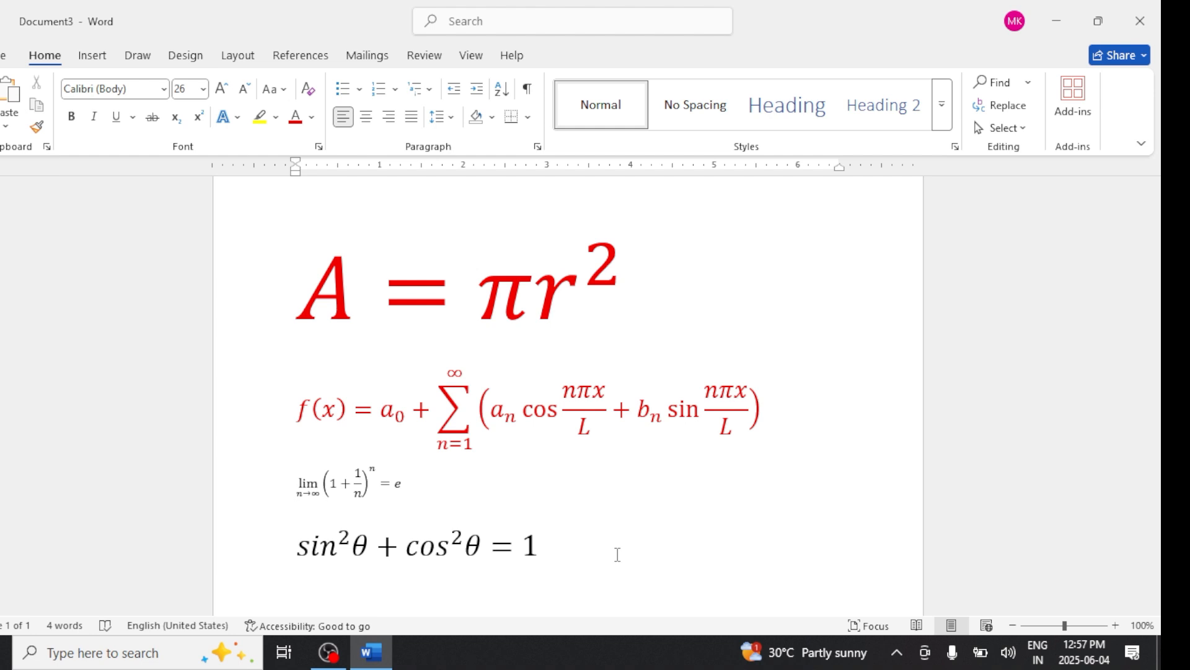
{"action": "key", "text": "Return"}
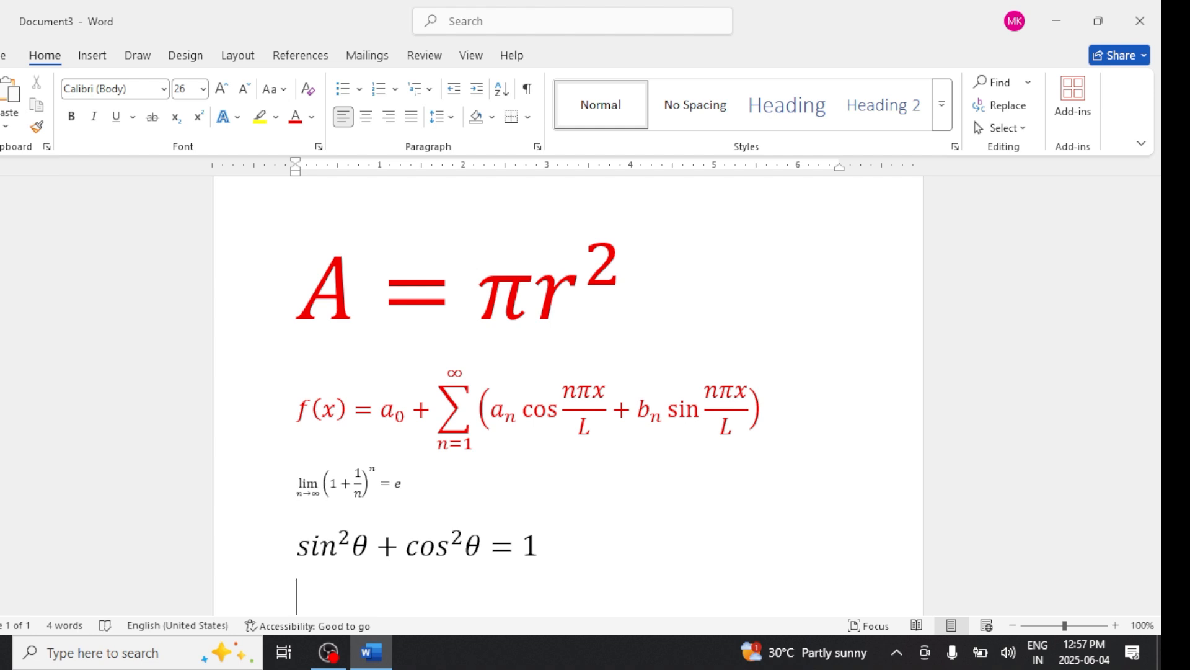
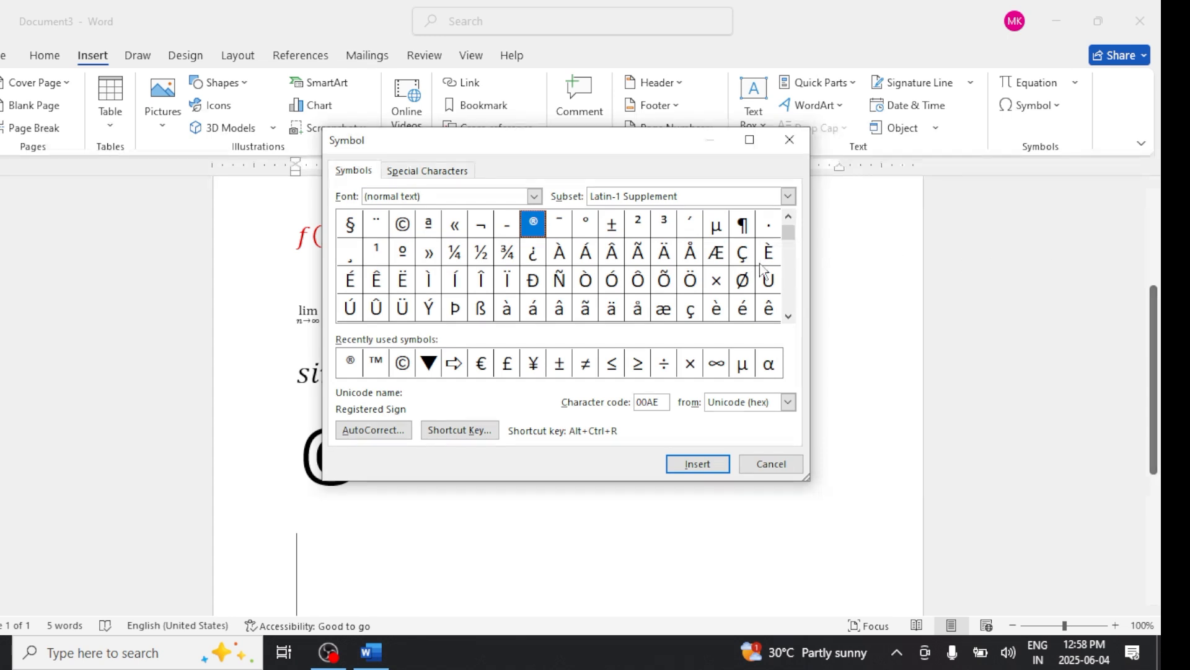
- Switch the symbol font to Wingdings and insert the open book symbol
{"action": "left_click", "coordinate": [532, 199]}
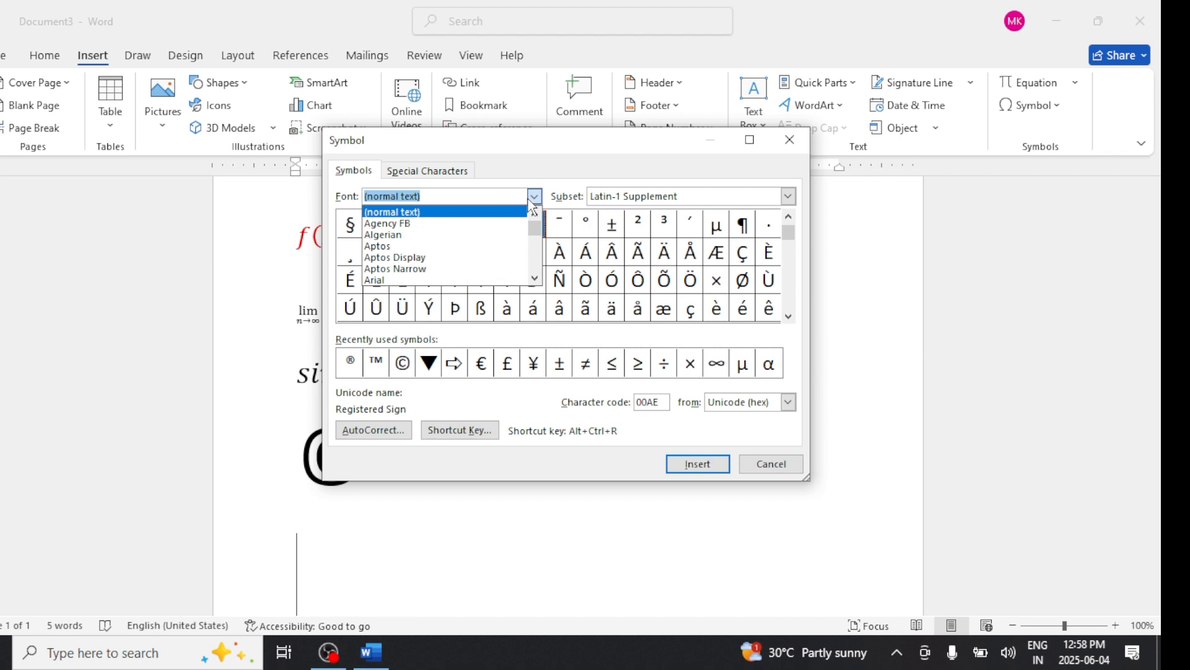
{"action": "type", "text": "we"}
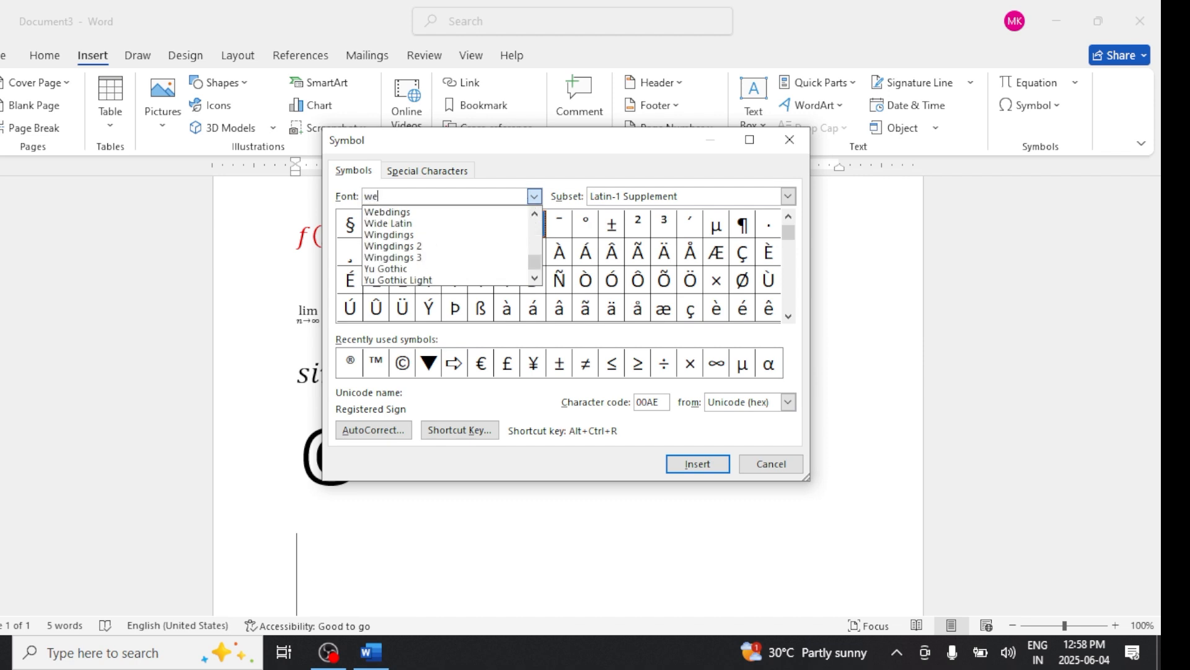
{"action": "left_click", "coordinate": [414, 236]}
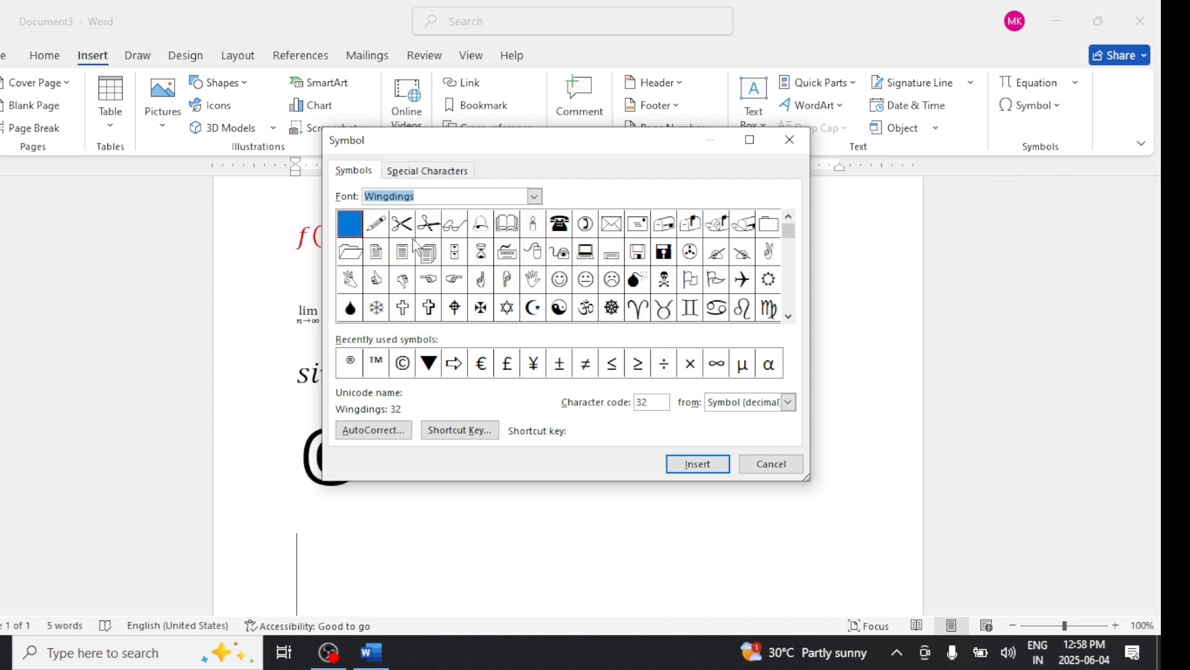
{"action": "left_click", "coordinate": [506, 224]}
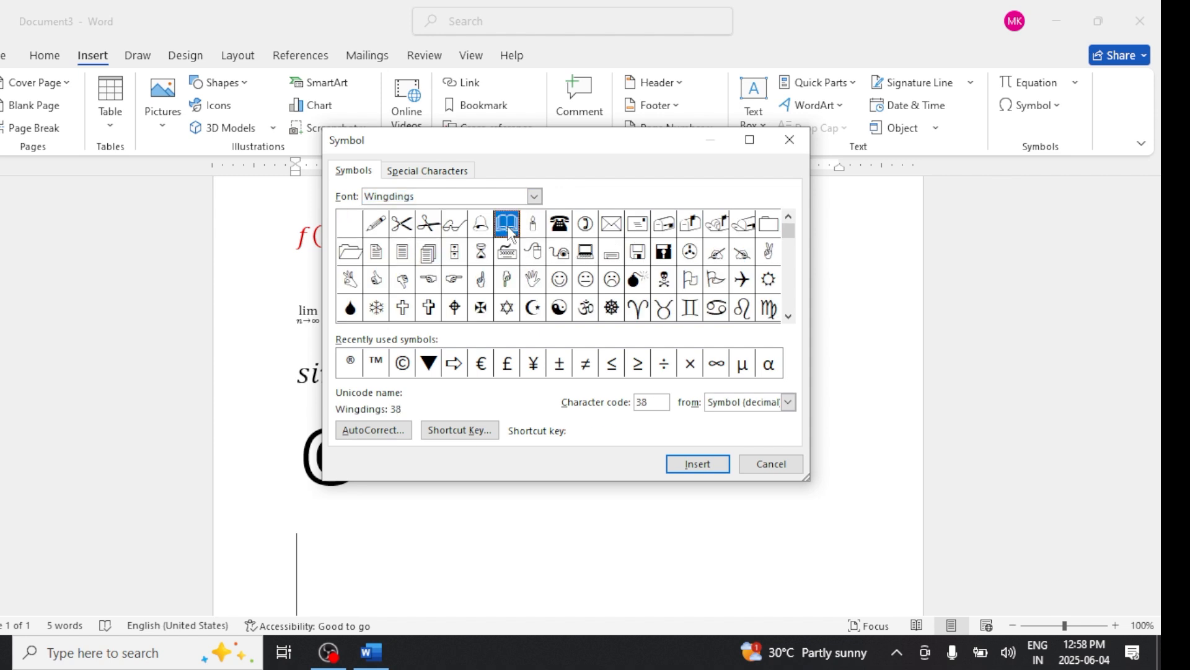
{"action": "left_click", "coordinate": [697, 465]}
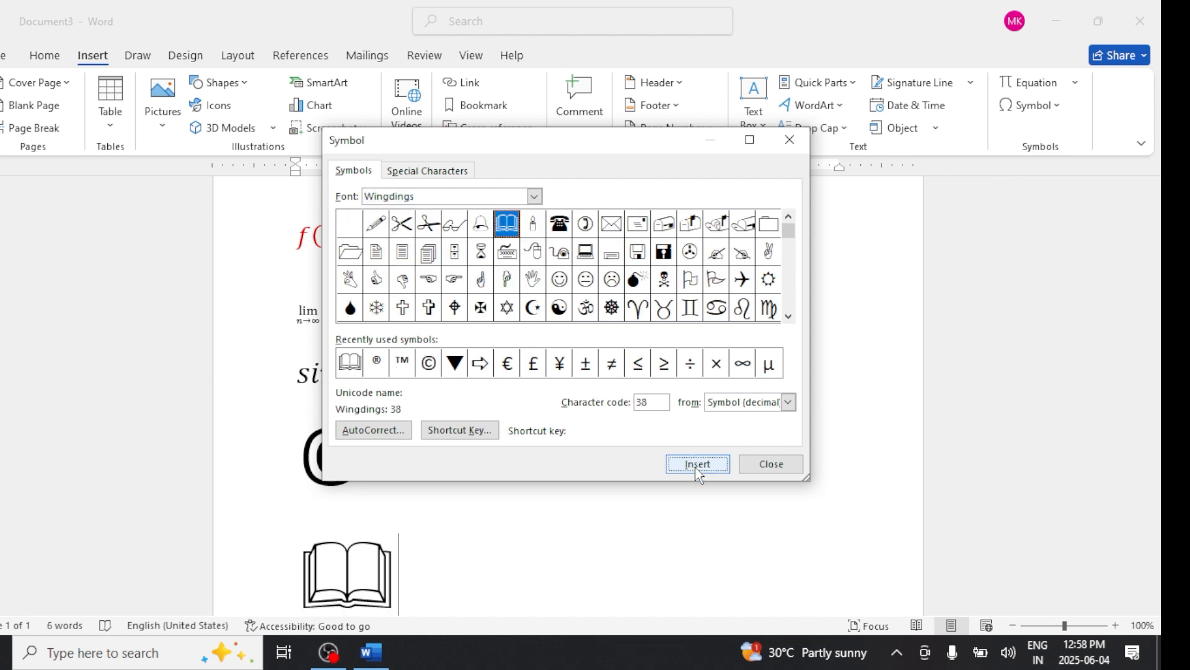
- Insert the Wingdings Om symbol and the open hand symbol
{"action": "left_click", "coordinate": [585, 308]}
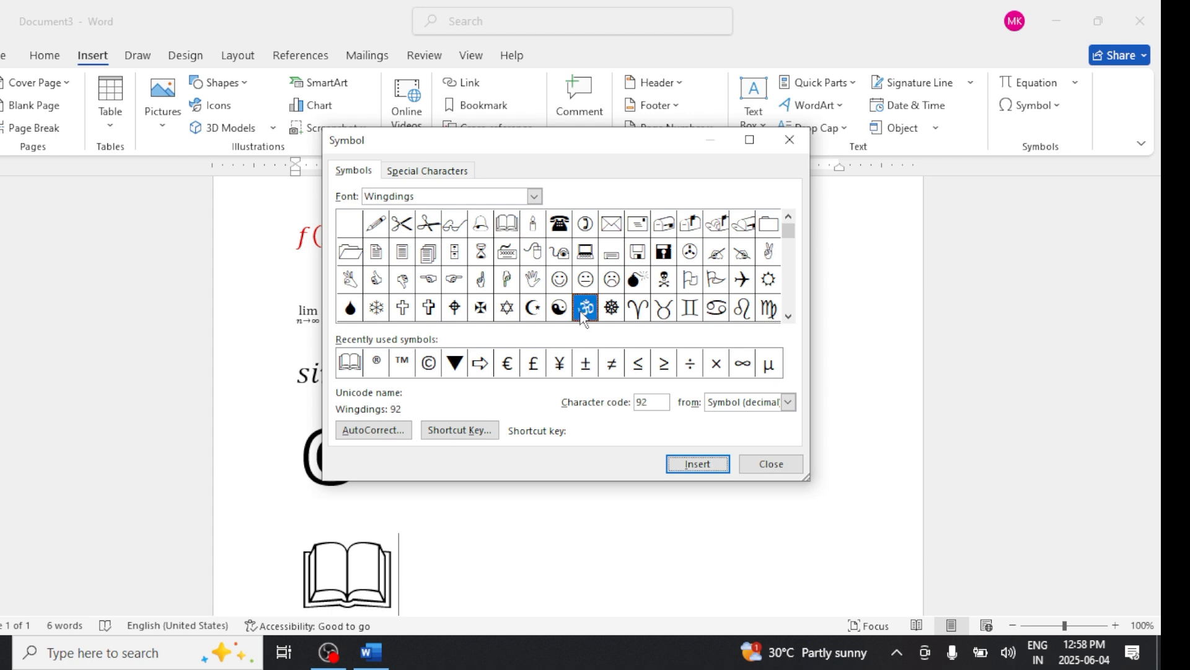
{"action": "left_click", "coordinate": [700, 470]}
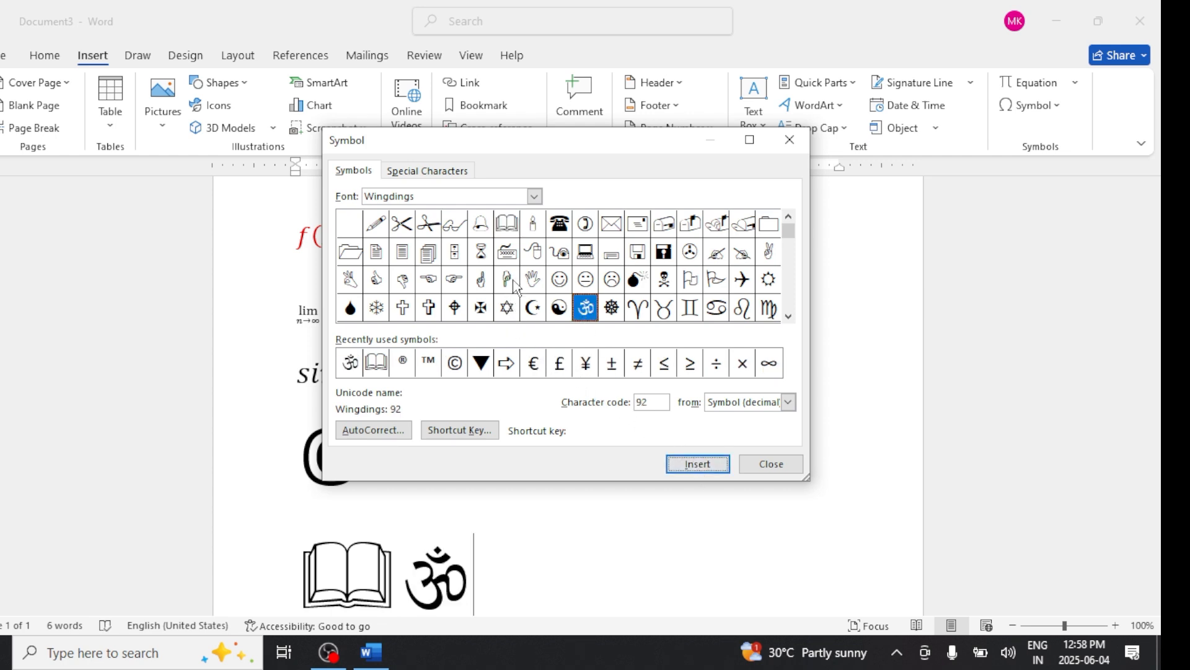
{"action": "left_click", "coordinate": [532, 283]}
{"action": "left_click", "coordinate": [723, 472]}
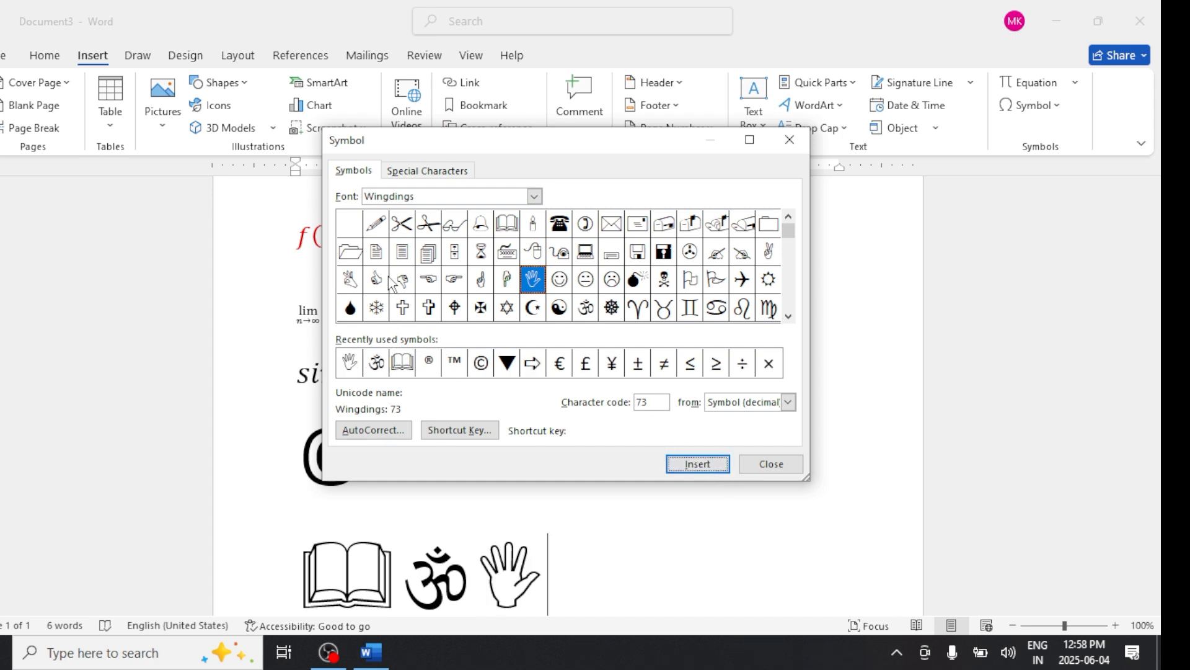
- Insert the Wingdings pencil symbol and the bold right-arrow symbol
{"action": "left_click", "coordinate": [376, 223]}
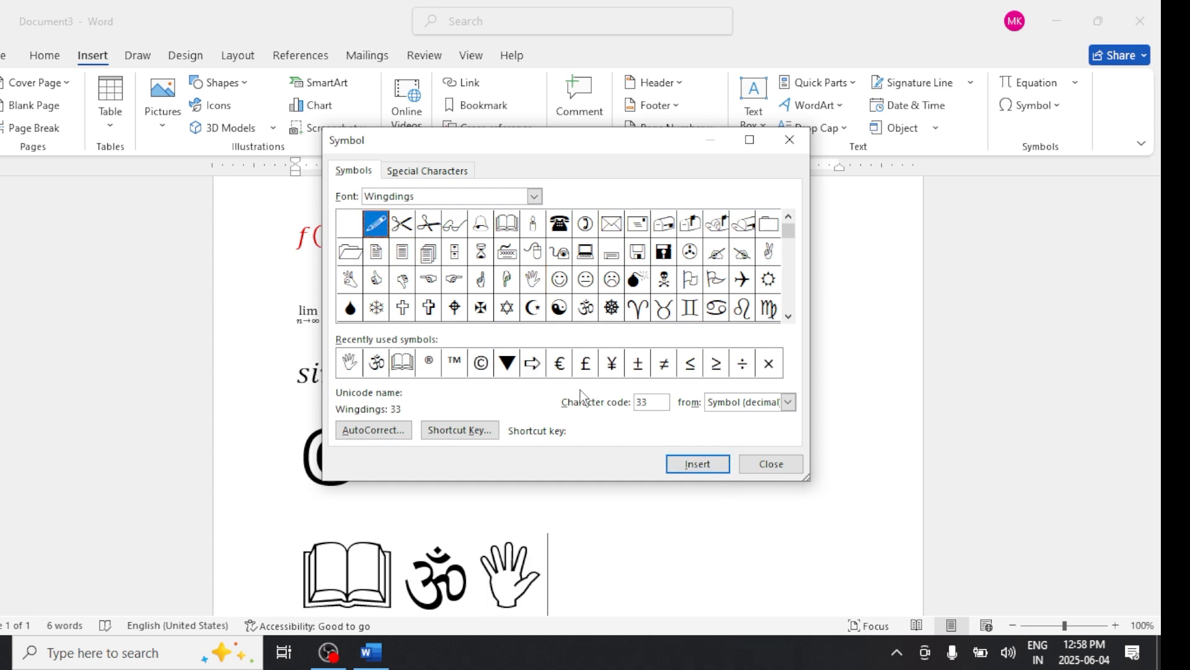
{"action": "left_click", "coordinate": [690, 467]}
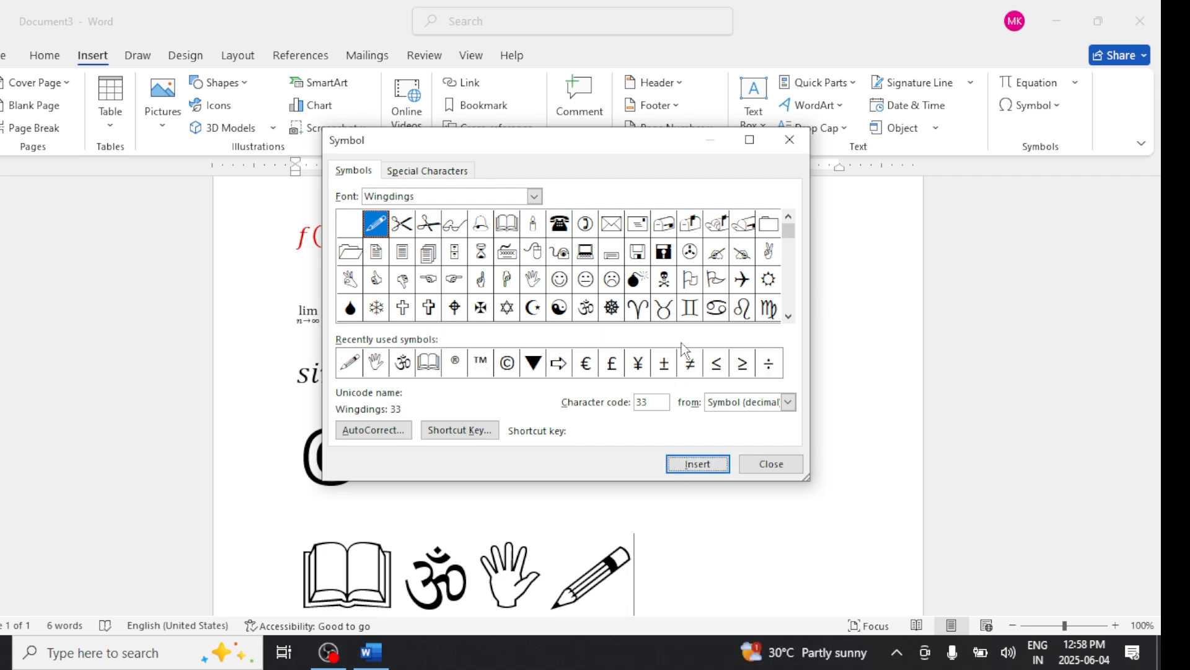
{"action": "left_click_drag", "start_coordinate": [788, 230], "coordinate": [787, 299]}
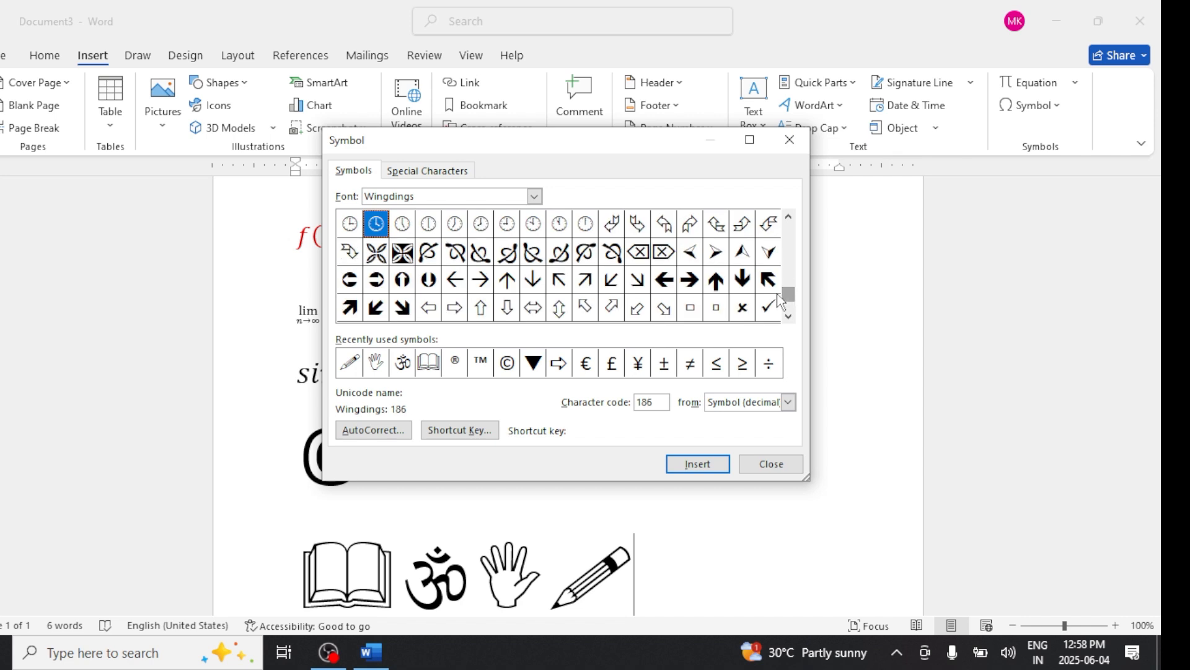
{"action": "left_click", "coordinate": [690, 279]}
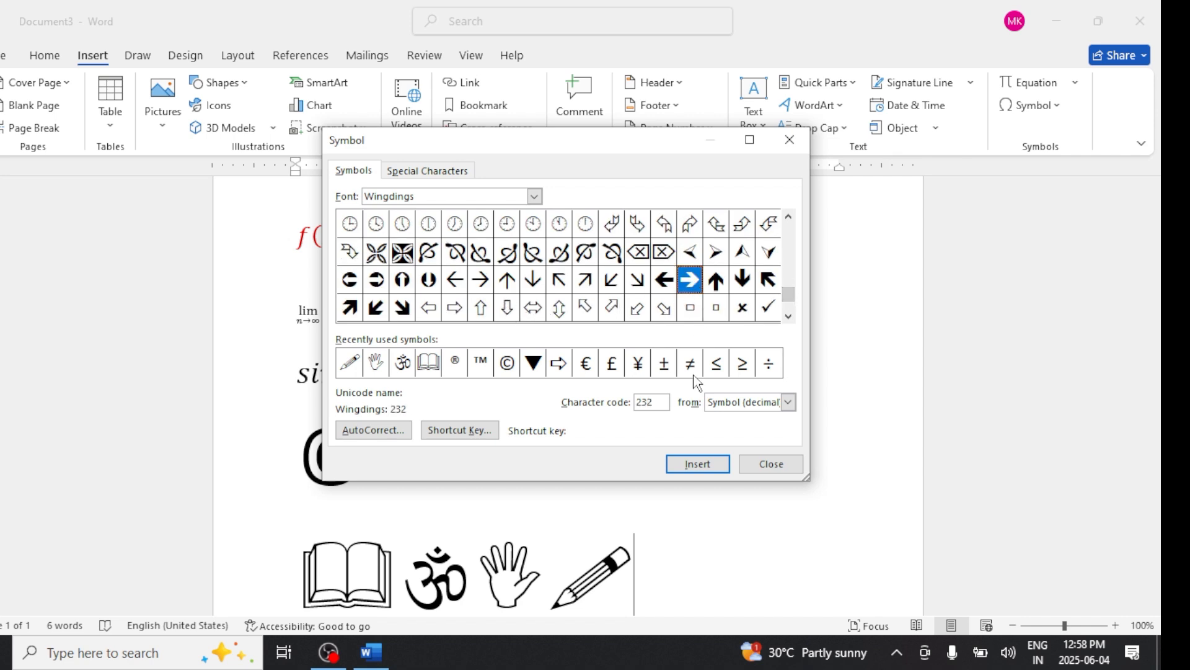
{"action": "left_click", "coordinate": [707, 465]}
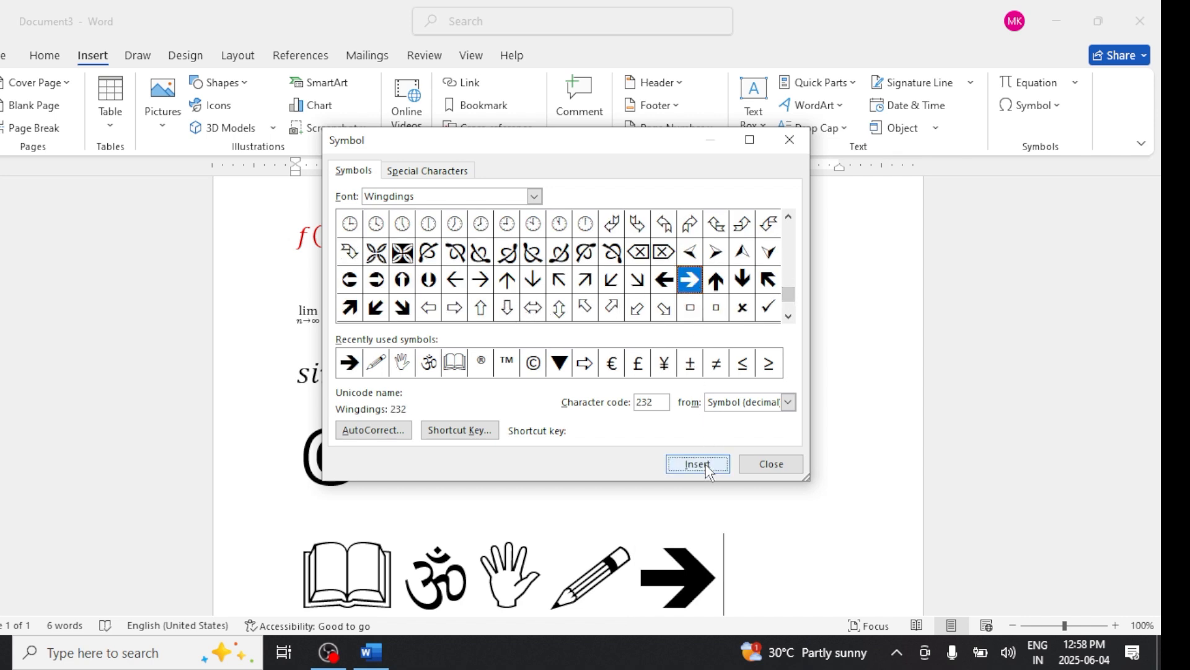
- Switch the symbol font to Wingdings 3 and insert its thin right-arrow symbol
{"action": "left_click", "coordinate": [542, 194]}
{"action": "left_click", "coordinate": [535, 196]}
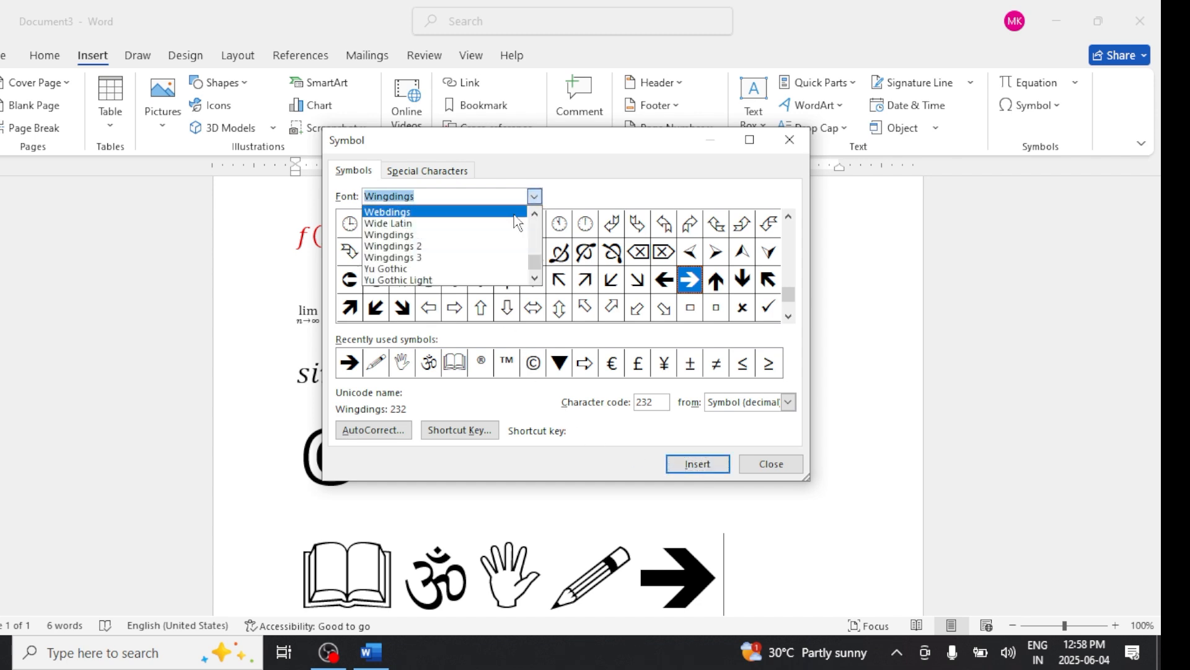
{"action": "left_click", "coordinate": [452, 244]}
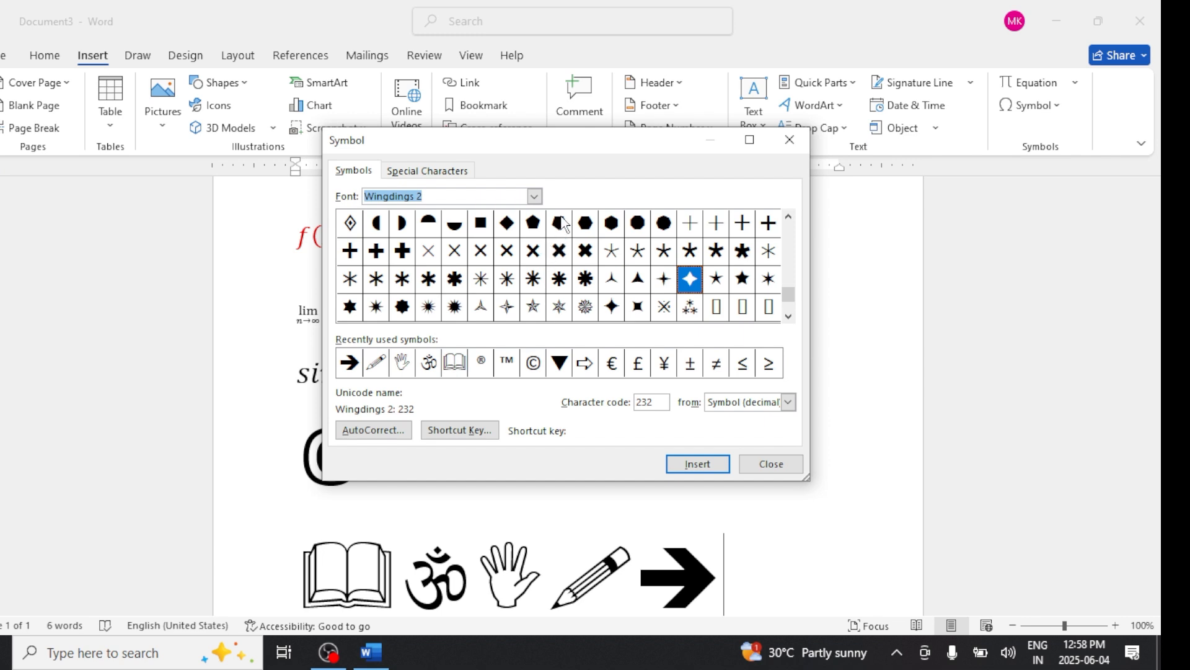
{"action": "left_click", "coordinate": [536, 198]}
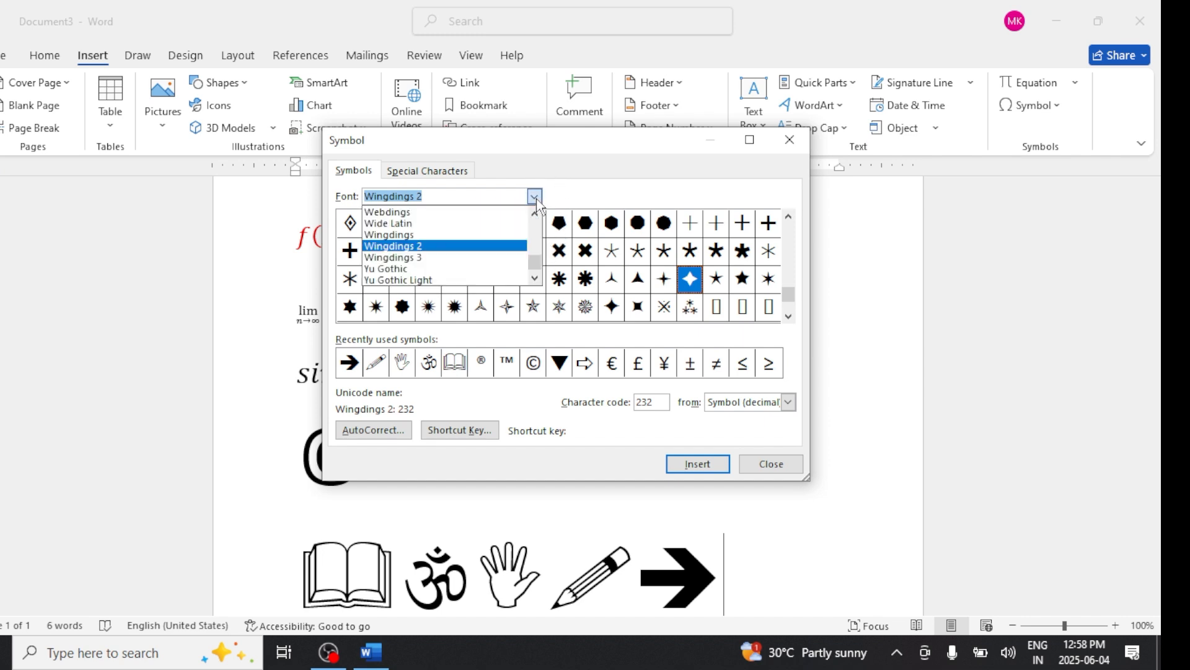
{"action": "left_click", "coordinate": [455, 257]}
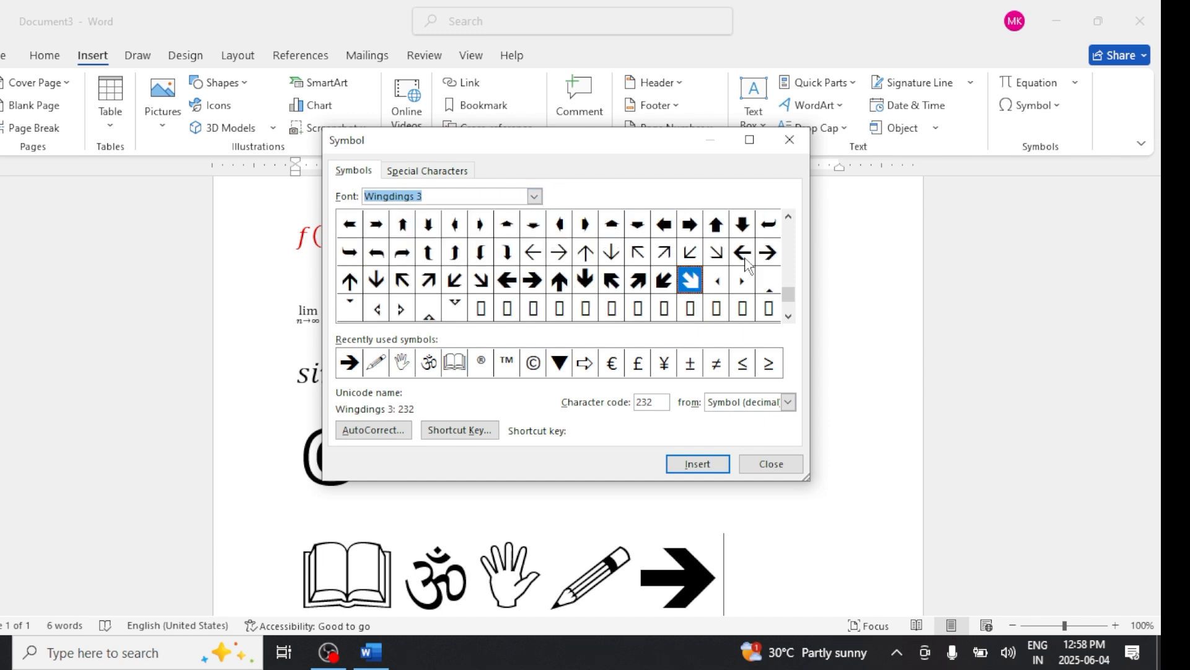
{"action": "left_click_drag", "start_coordinate": [786, 267], "coordinate": [787, 229]}
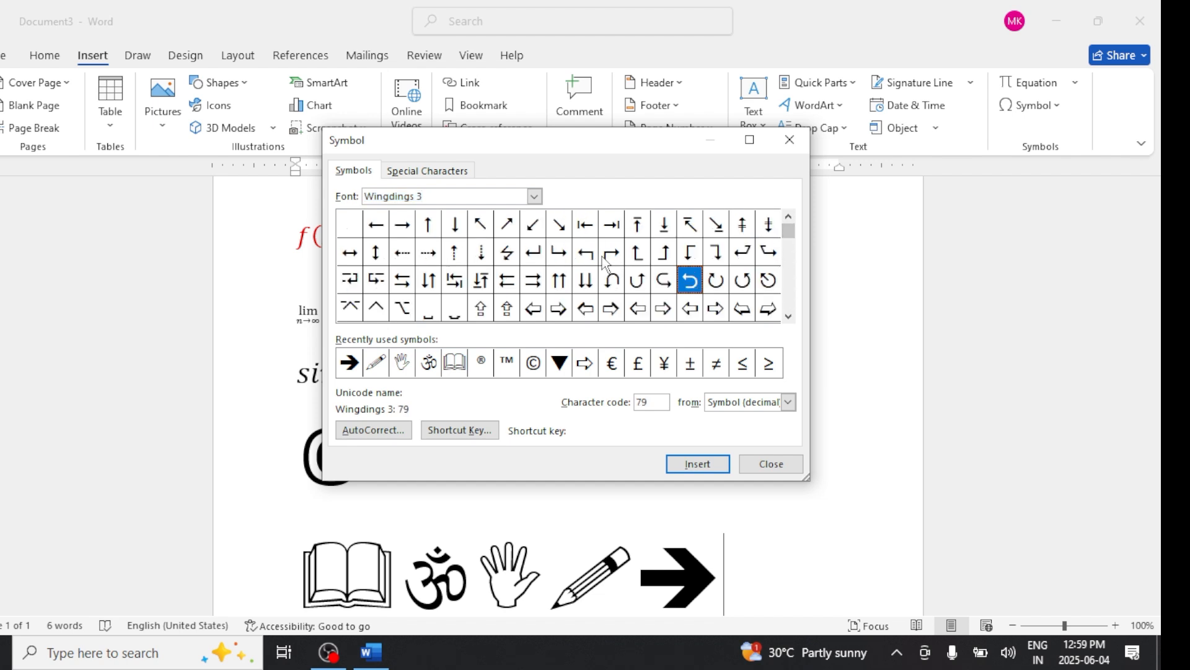
{"action": "left_click", "coordinate": [406, 227]}
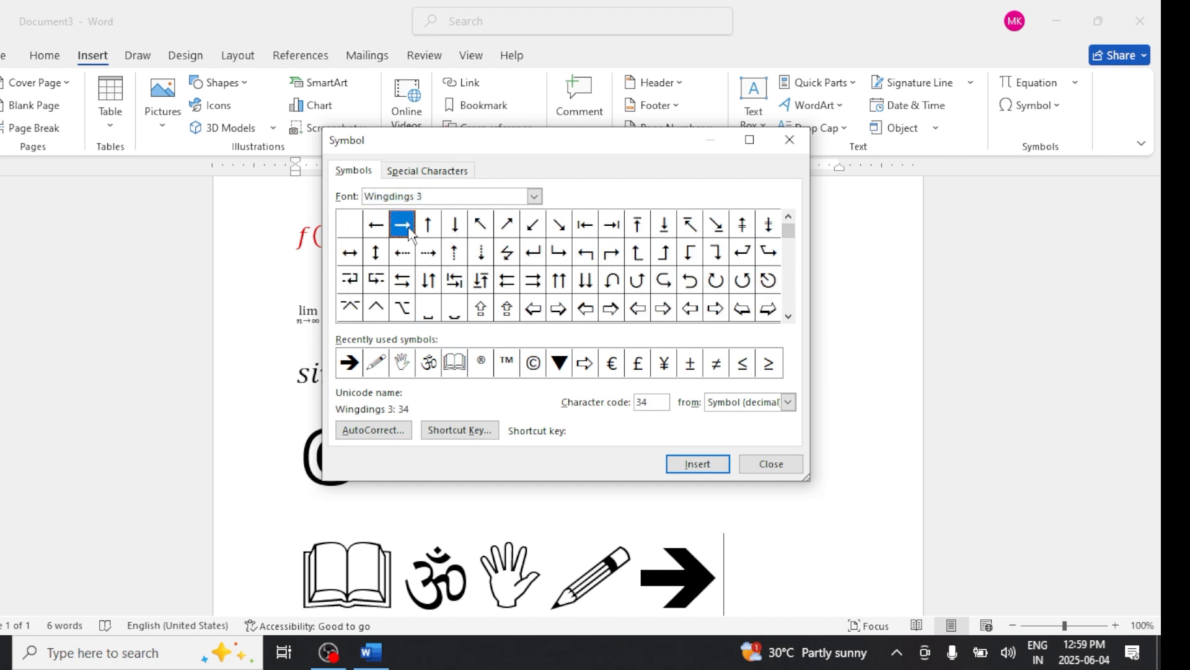
{"action": "left_click", "coordinate": [728, 466]}
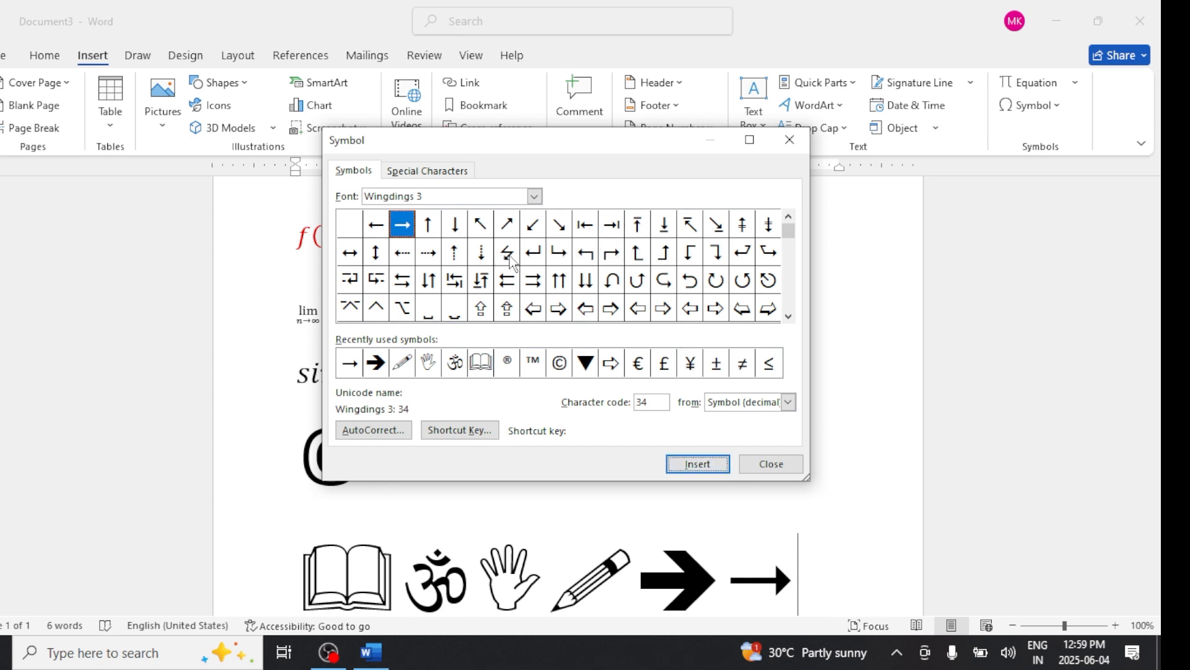
- Insert the Wingdings 3 return-arrow symbol and close the Symbol dialog
{"action": "left_click", "coordinate": [534, 255]}
{"action": "left_click", "coordinate": [681, 469]}
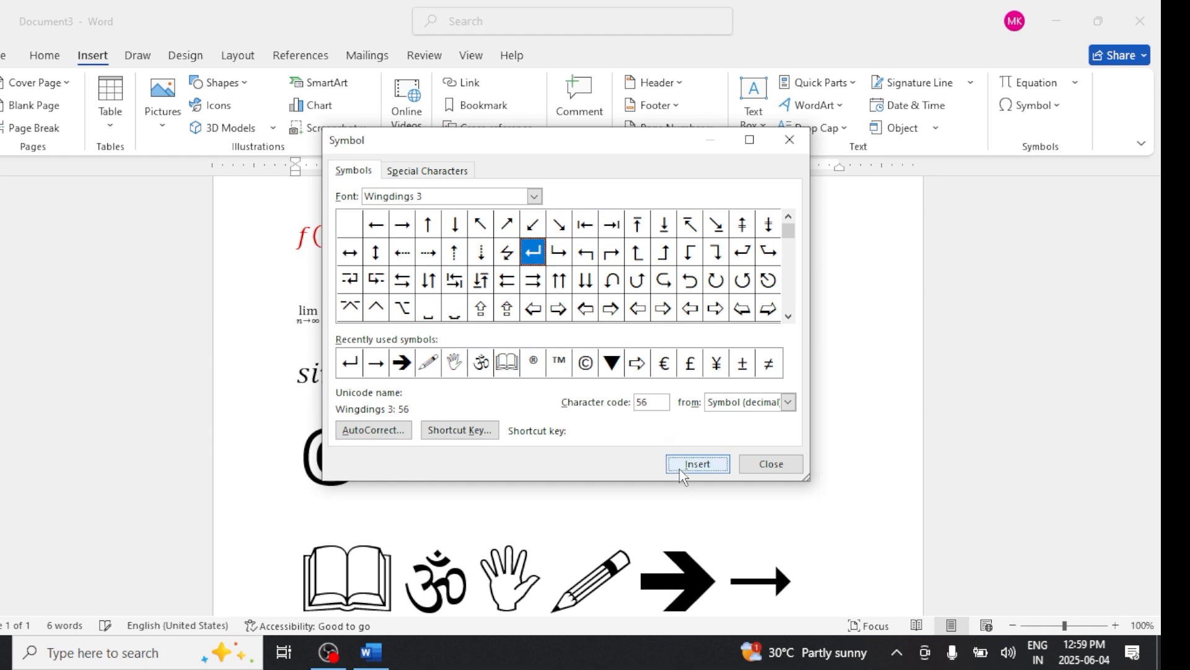
{"action": "scroll", "coordinate": [703, 604], "scroll_direction": "down", "scroll_amount": 3}
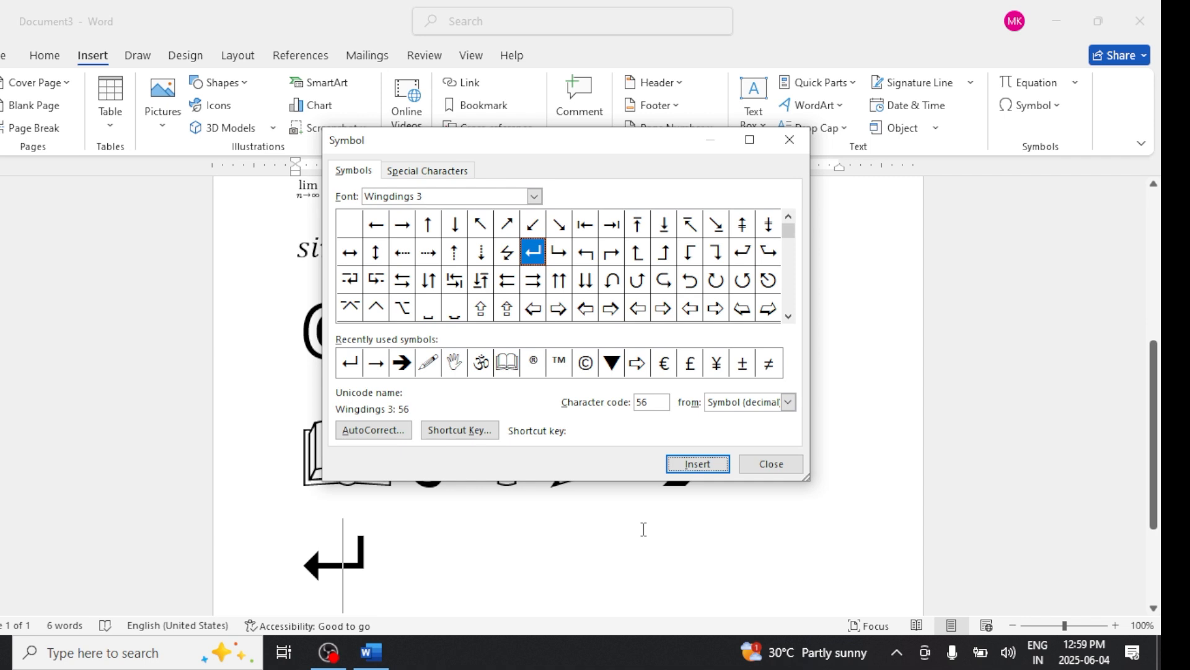
{"action": "left_click", "coordinate": [770, 464]}
- Select all the inserted Wingdings symbols and color them red
{"action": "left_click_drag", "start_coordinate": [772, 461], "coordinate": [300, 524]}
{"action": "left_click_drag", "start_coordinate": [380, 562], "coordinate": [291, 456]}
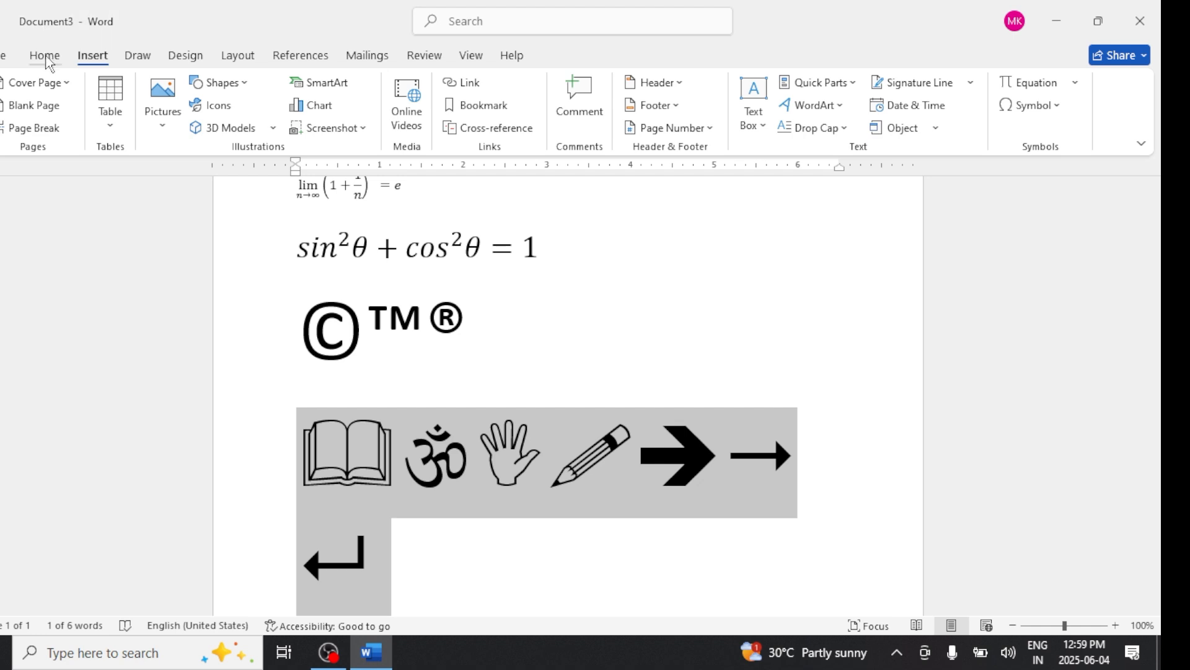
{"action": "left_click", "coordinate": [44, 55]}
{"action": "left_click", "coordinate": [295, 116]}
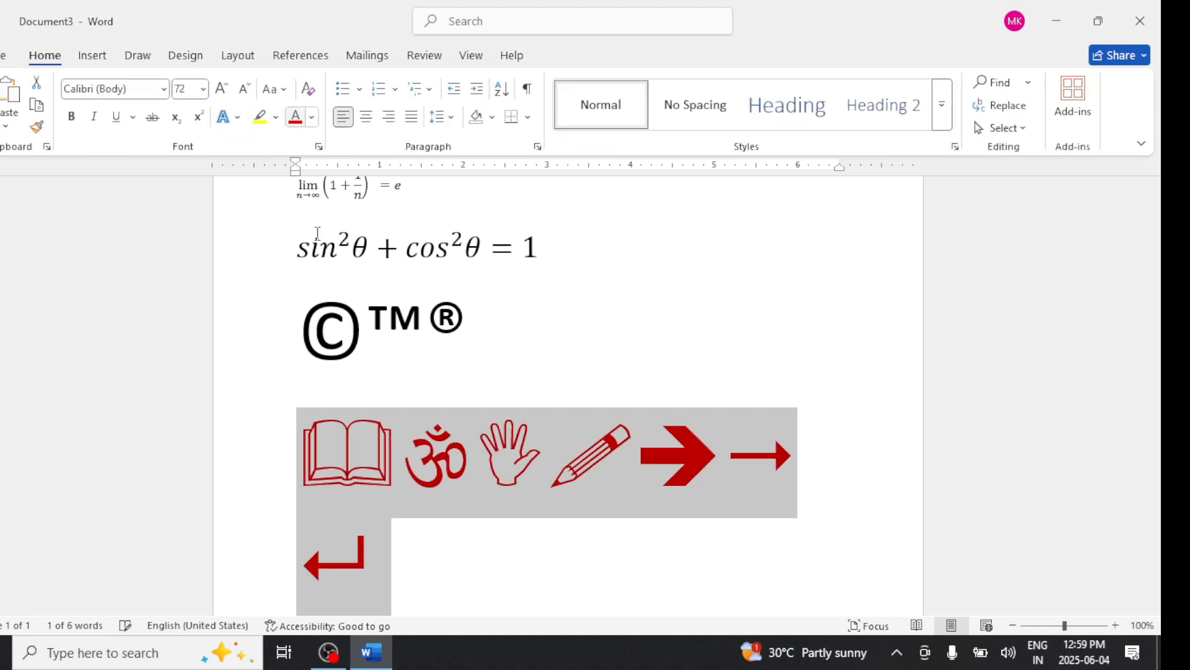
{"action": "left_click", "coordinate": [465, 563]}
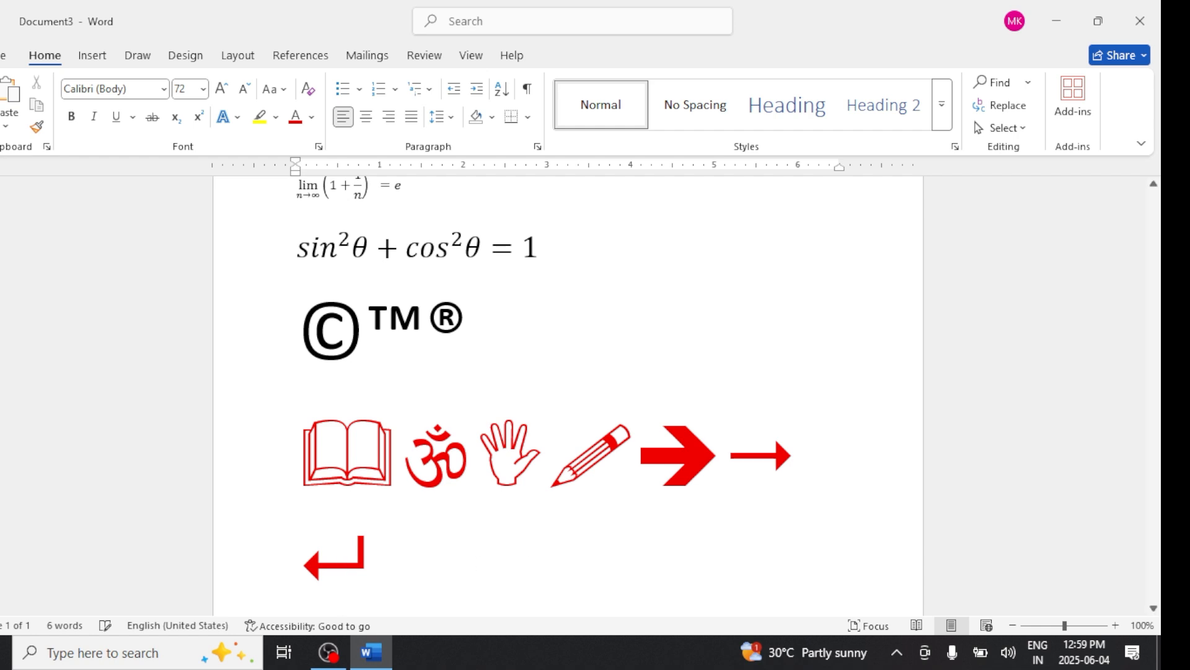
- Start a new line below the symbols and reduce the font size to 18
{"action": "key", "text": "ctrl+Return"}
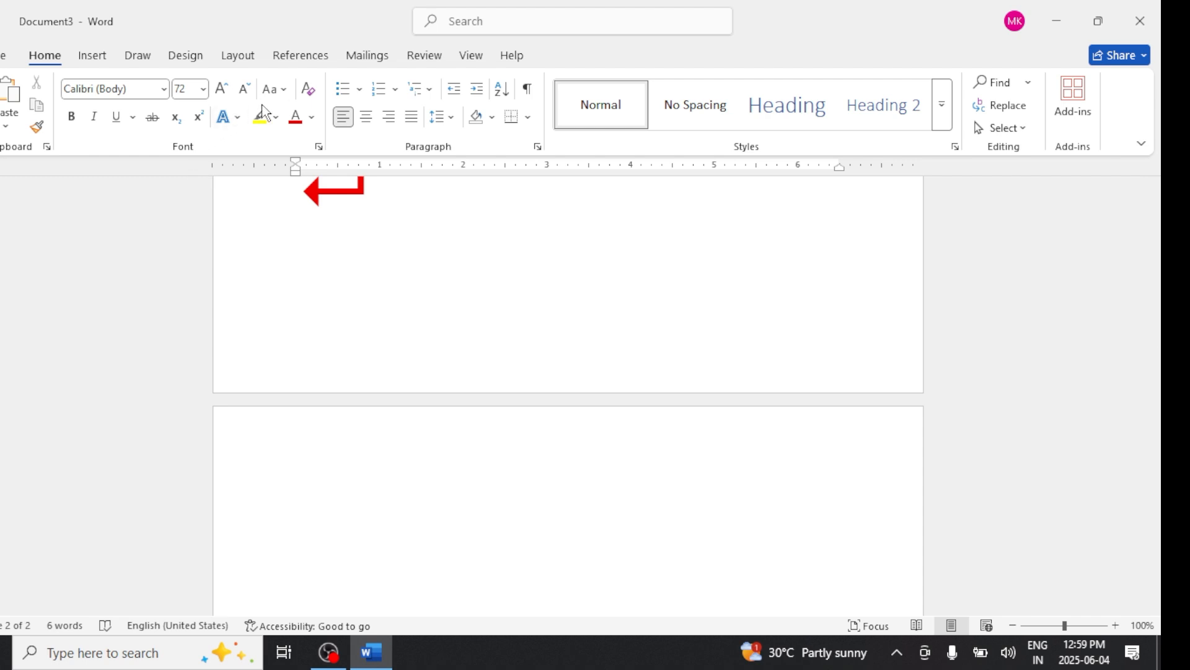
{"action": "left_click", "coordinate": [248, 92]}
{"action": "left_click", "coordinate": [247, 92]}
{"action": "left_click", "coordinate": [247, 92]}
{"action": "left_click", "coordinate": [248, 91]}
{"action": "left_click", "coordinate": [247, 92]}
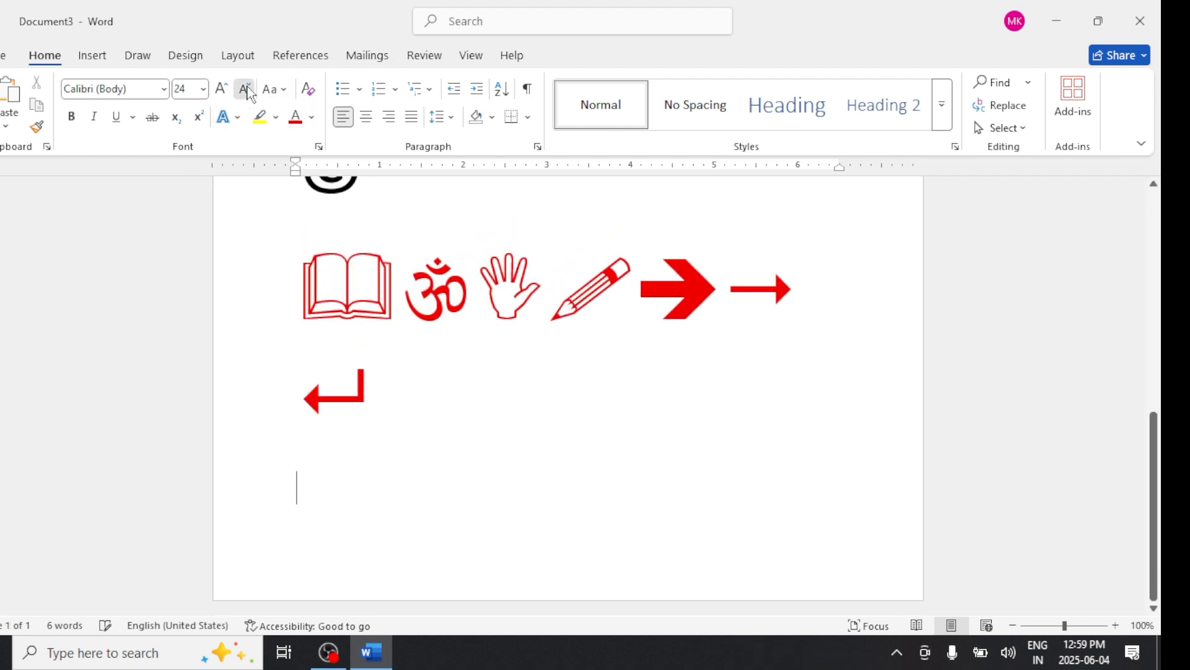
{"action": "left_click", "coordinate": [248, 92]}
{"action": "left_click", "coordinate": [247, 91]}
{"action": "left_click", "coordinate": [248, 92]}
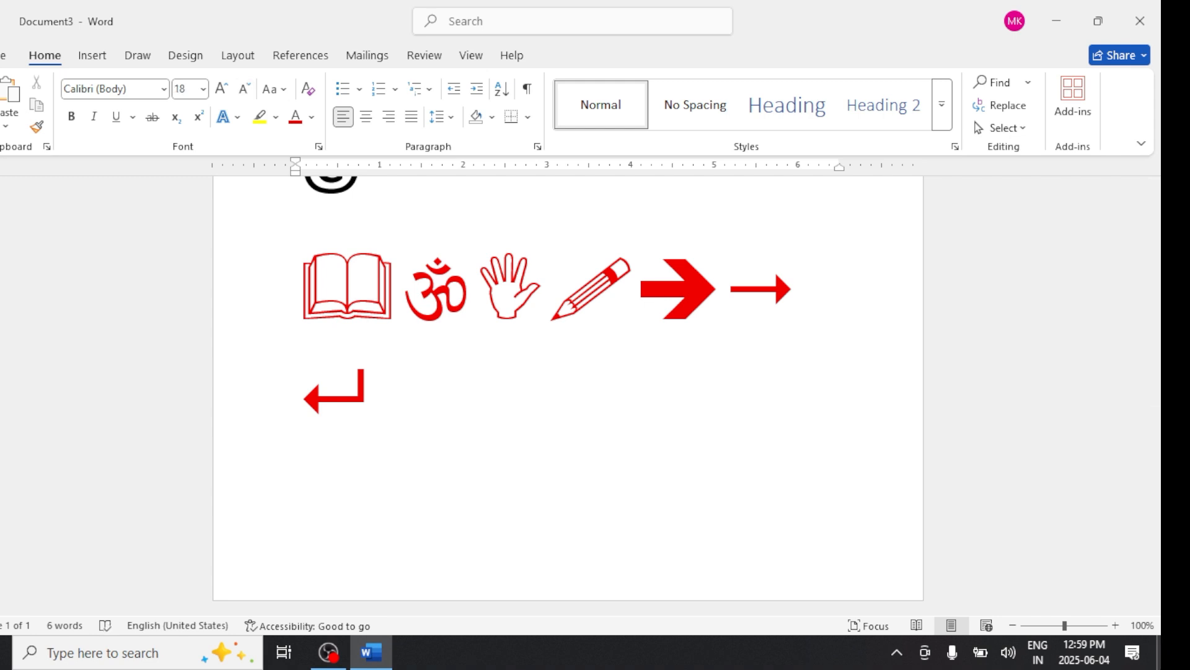
- Type Home tab and insert the Wingdings 3 right-arrow symbol after it
{"action": "type", "text": "me tab"}
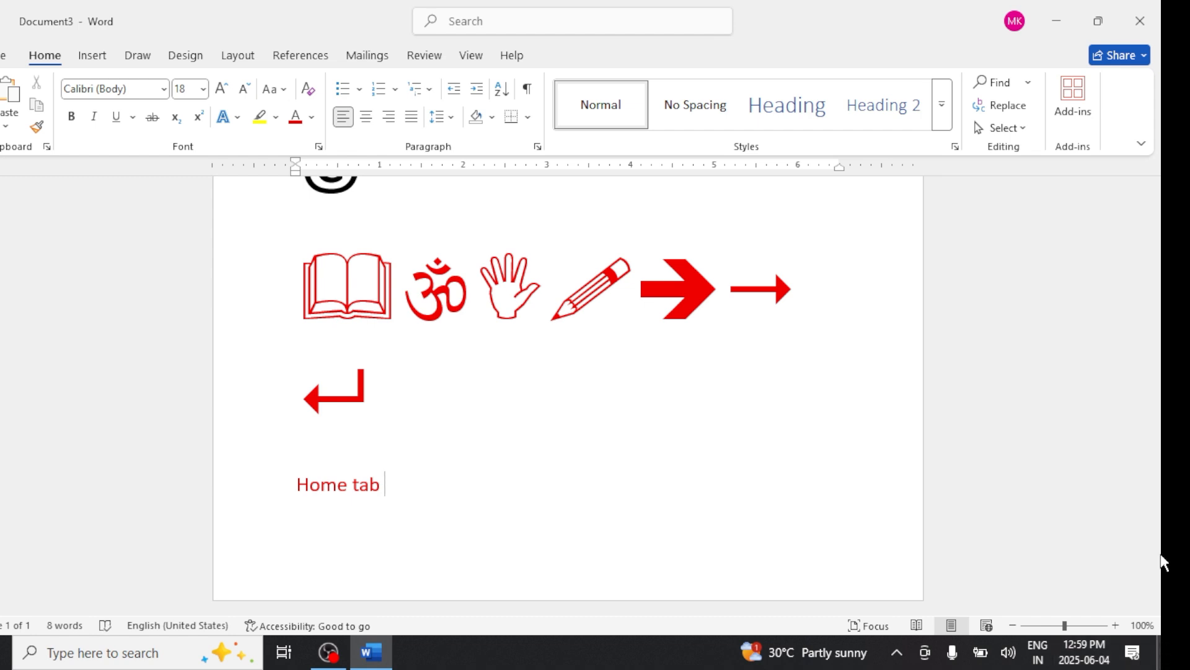
{"action": "left_click", "coordinate": [92, 56]}
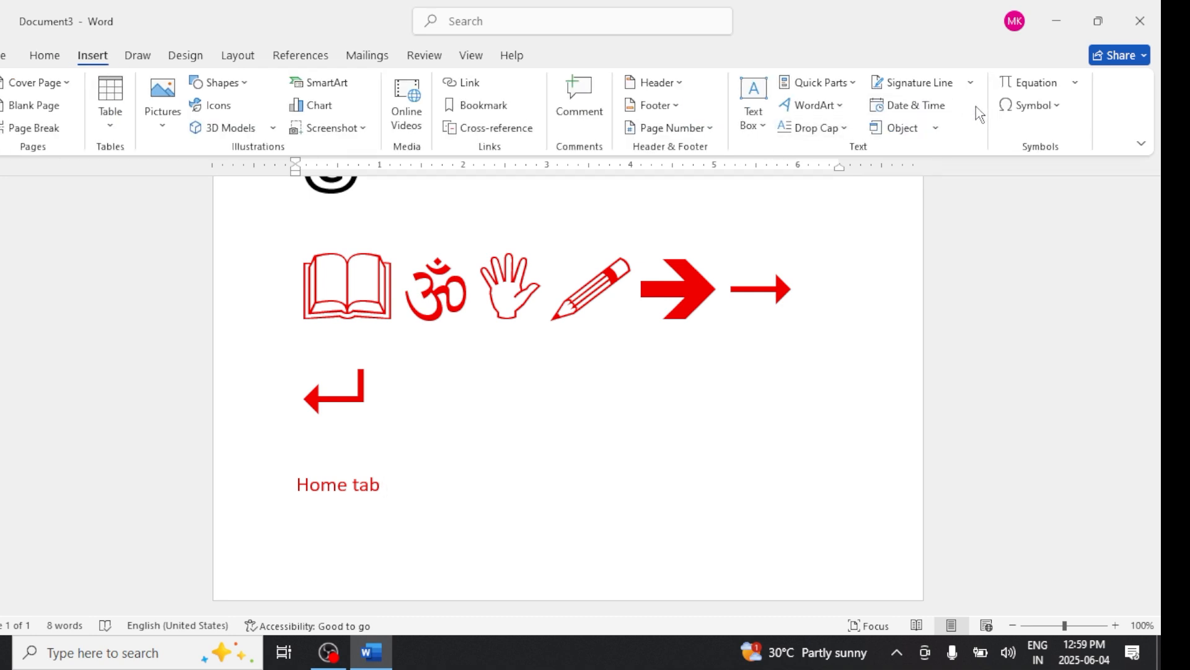
{"action": "left_click", "coordinate": [1019, 106]}
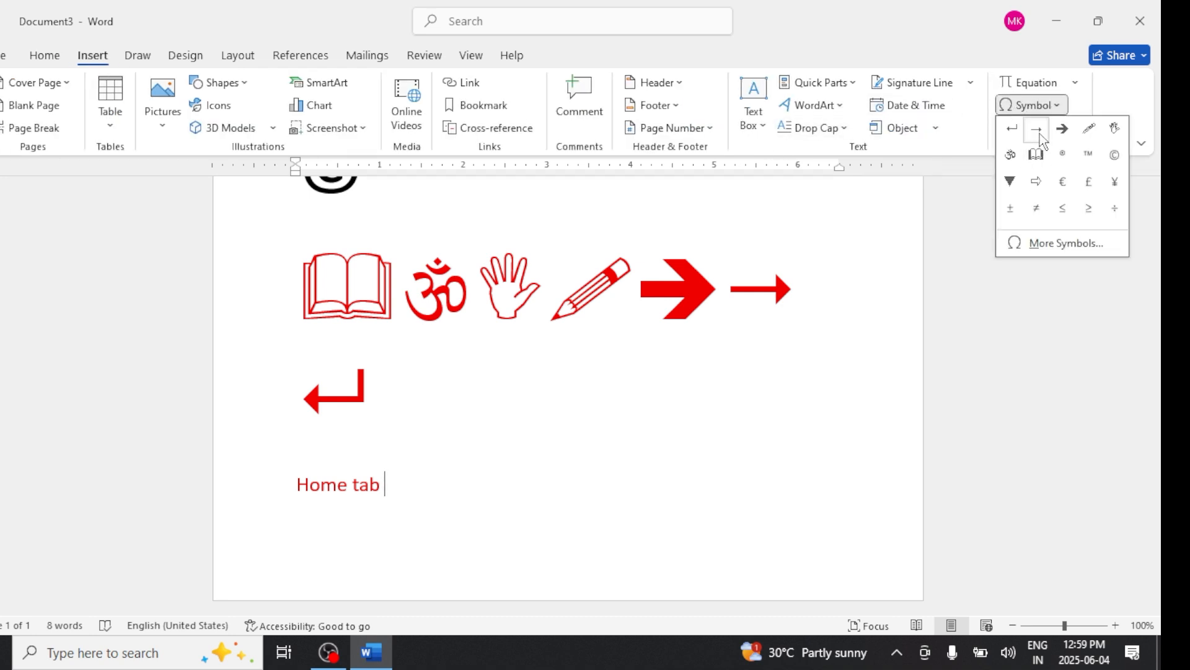
{"action": "left_click", "coordinate": [1061, 243]}
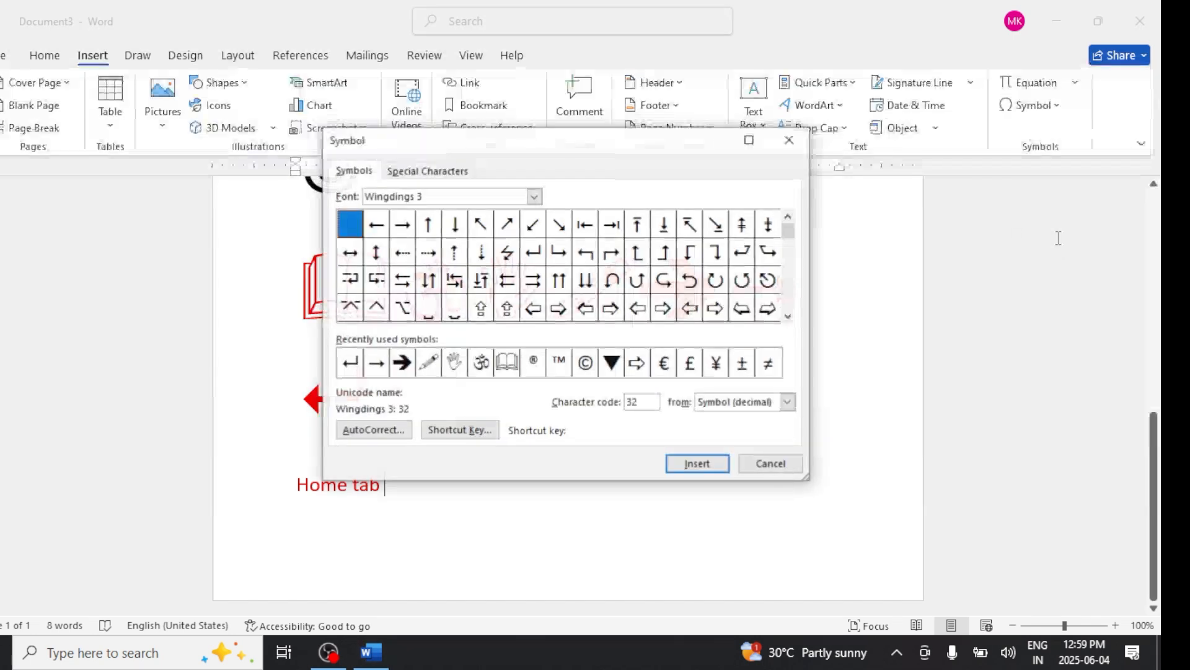
{"action": "left_click", "coordinate": [402, 226]}
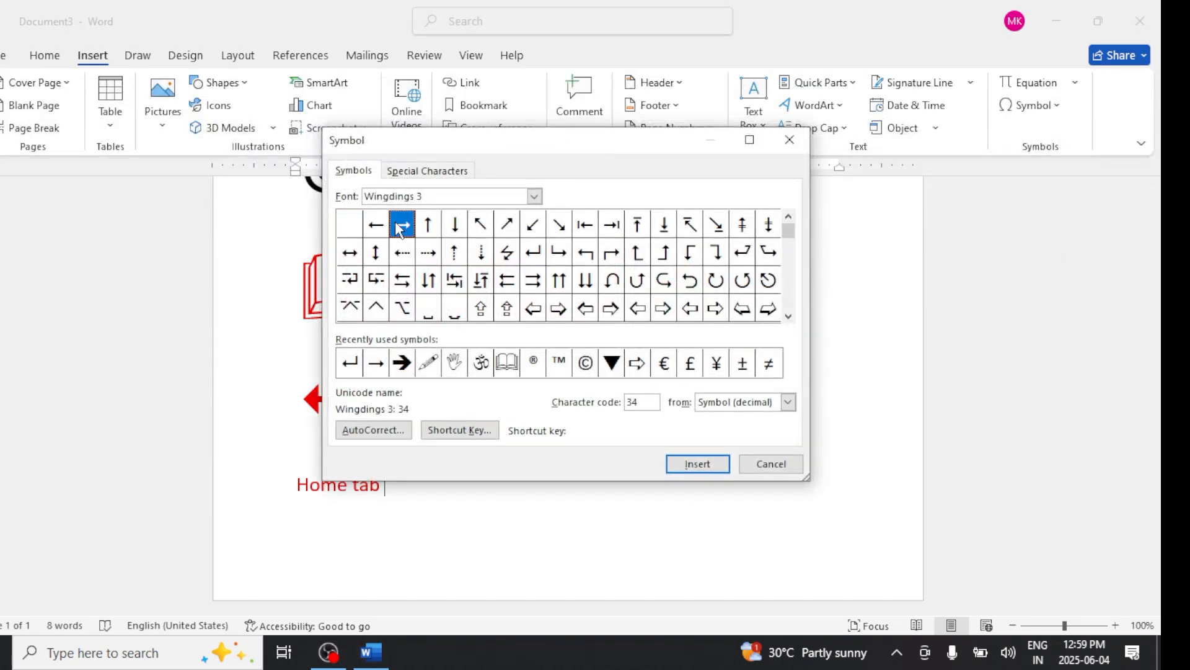
{"action": "left_click", "coordinate": [697, 463]}
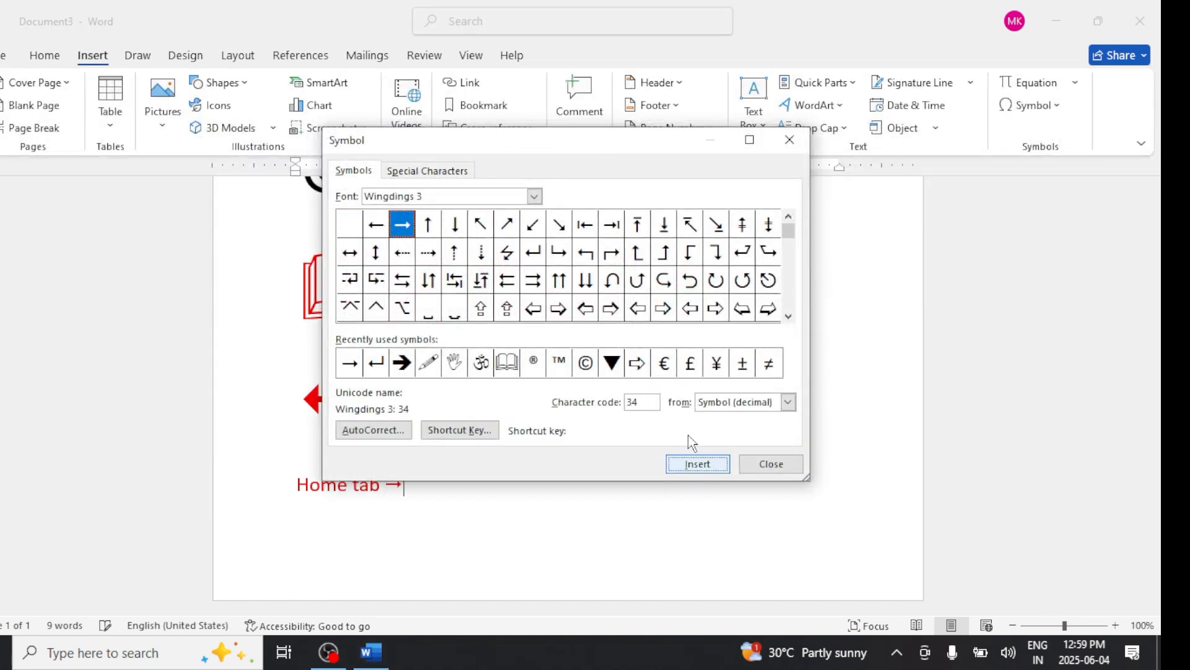
{"action": "left_click_drag", "start_coordinate": [593, 146], "coordinate": [522, 99]}
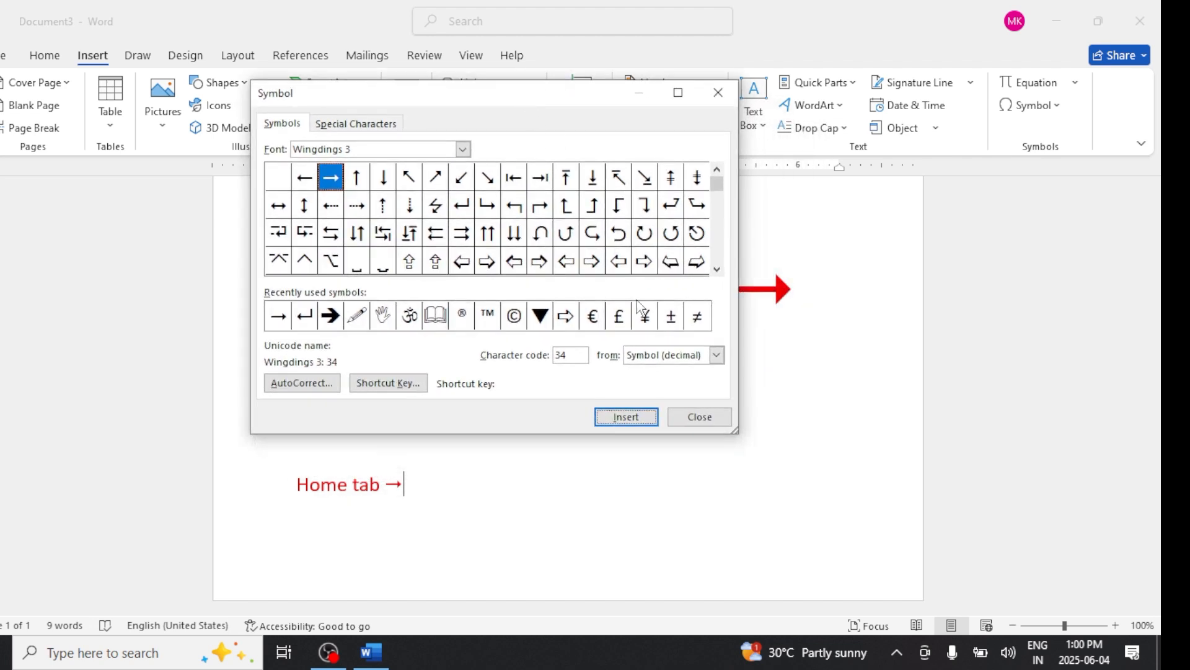
- Type Clipboard after the arrow and insert the Wingdings 3 right-arrow symbol after it
{"action": "type", "text": "I"}
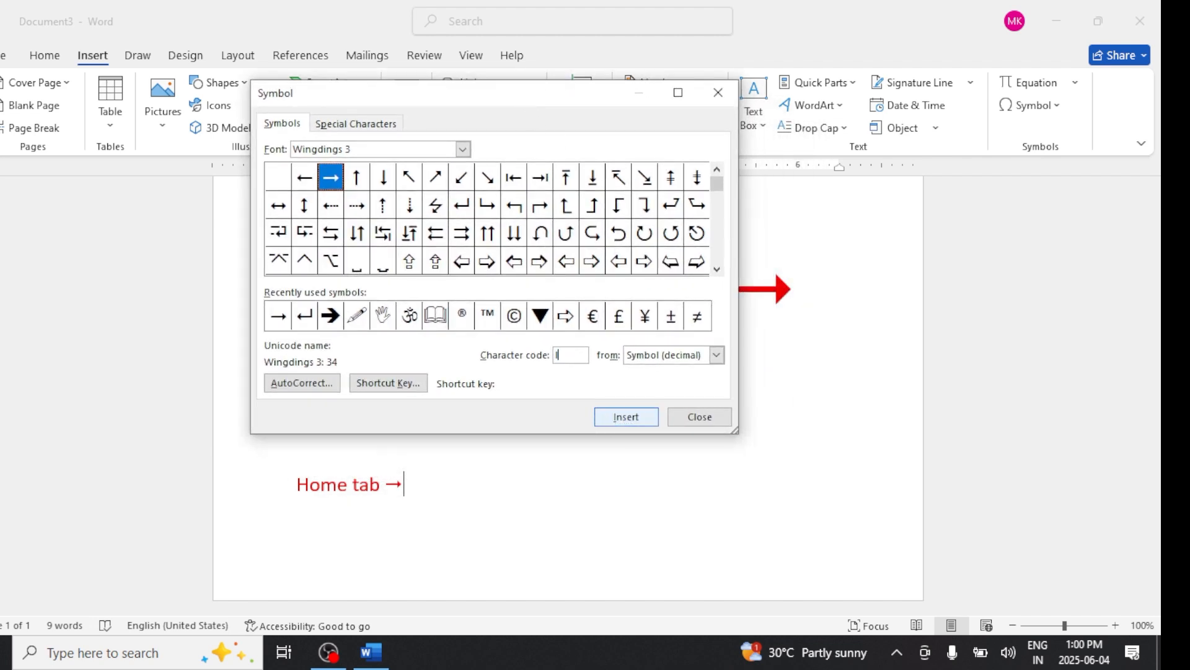
{"action": "left_click", "coordinate": [416, 484]}
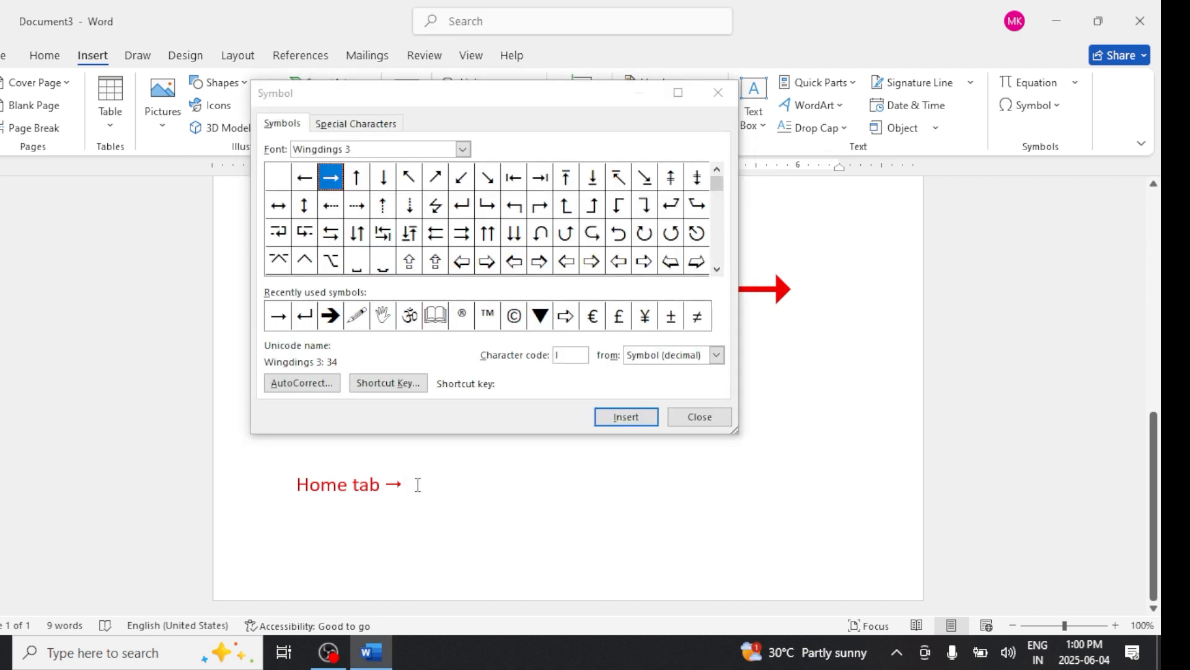
{"action": "type", "text": "c"}
{"action": "key", "text": "BackSpace"}
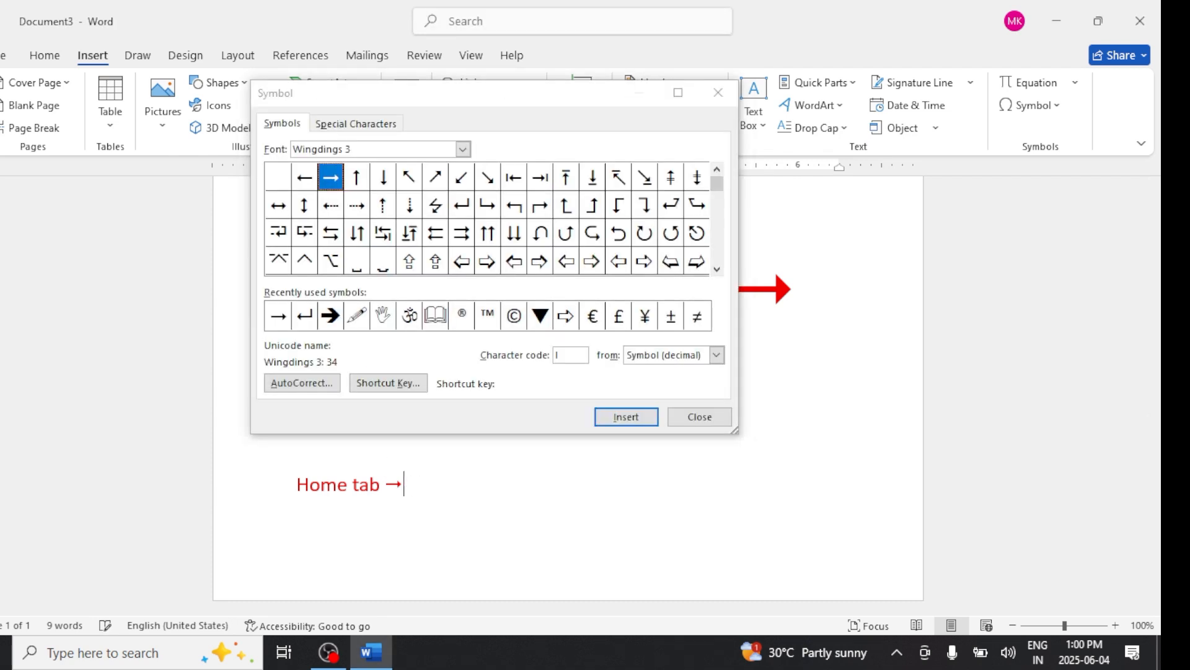
{"action": "type", "text": "Clipboard"}
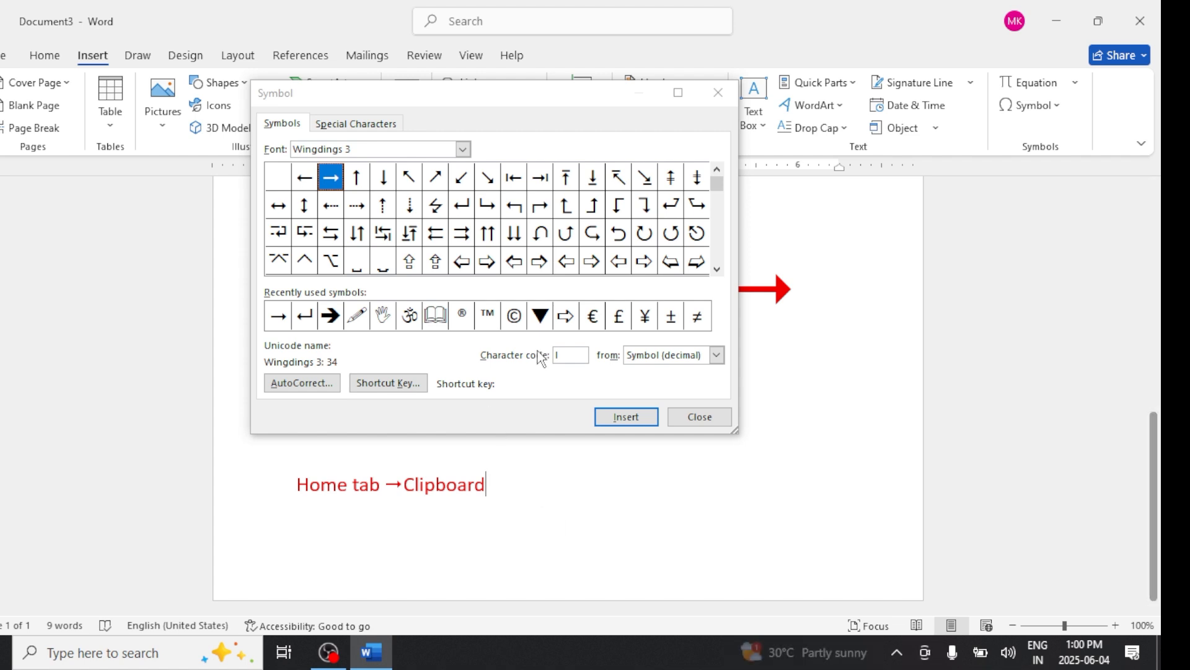
{"action": "left_click", "coordinate": [335, 181]}
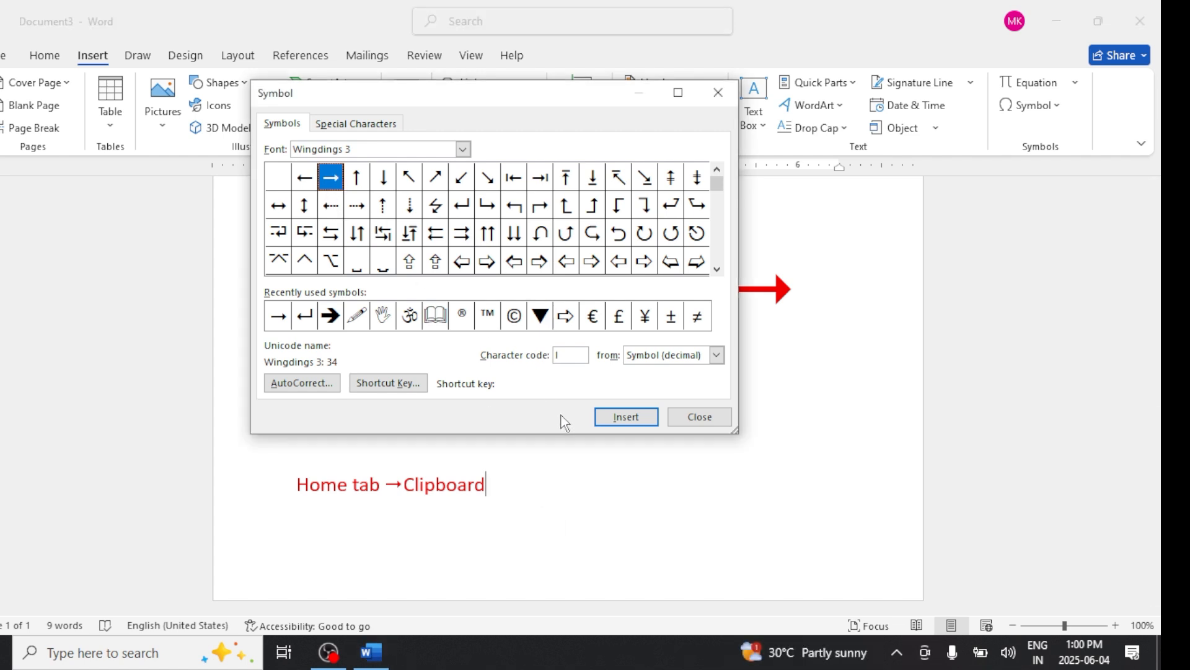
{"action": "left_click", "coordinate": [620, 419]}
- Assign the shortcut key Alt+A to the Wingdings 3 right-arrow symbol
{"action": "left_click", "coordinate": [339, 169]}
{"action": "left_click", "coordinate": [402, 388]}
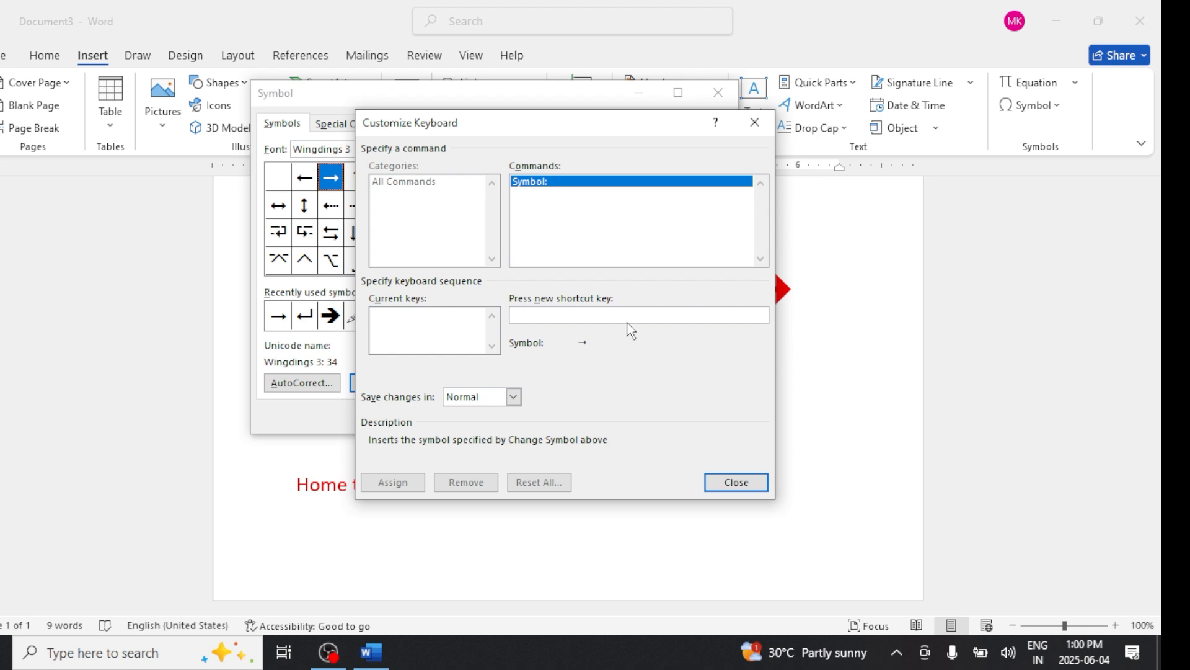
{"action": "key", "text": "alt+a"}
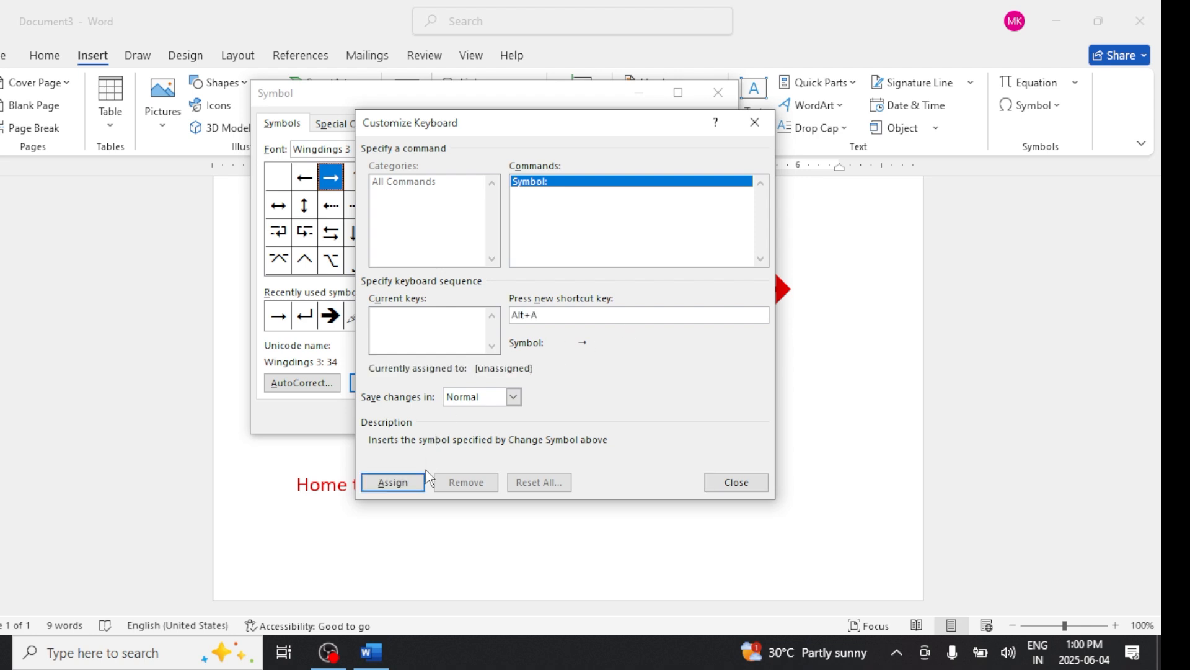
{"action": "left_click", "coordinate": [400, 482]}
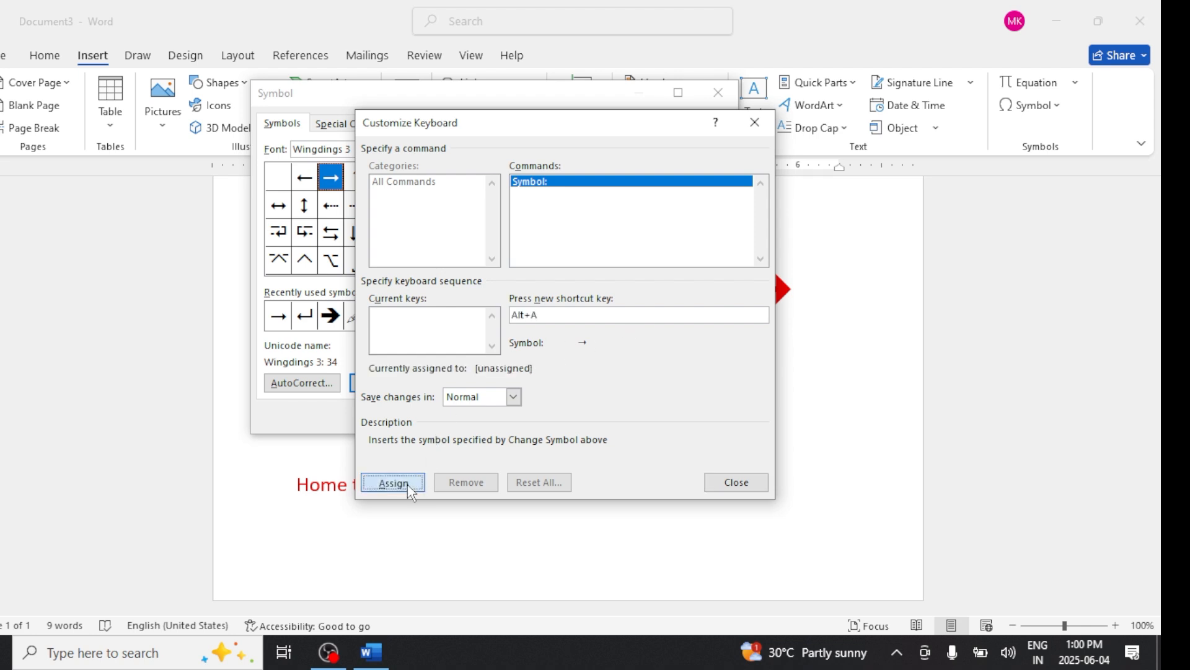
{"action": "left_click", "coordinate": [730, 489]}
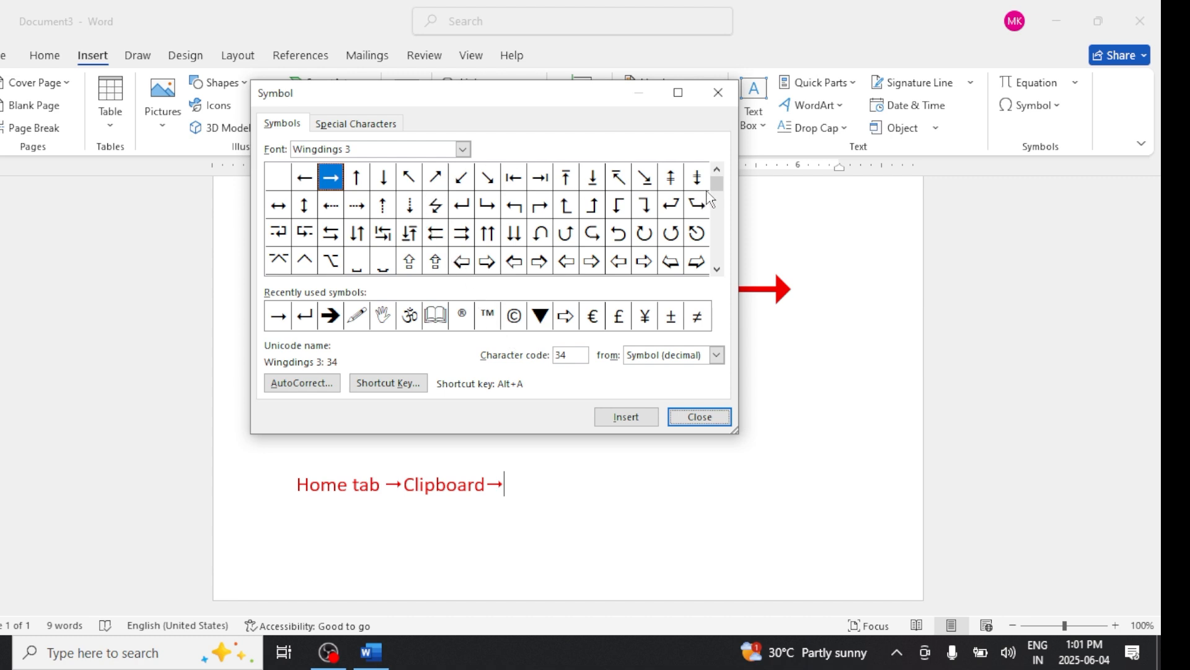
- Assign the shortcut key Alt+D to the Wingdings 3 down-pointing triangle, character code 130
{"action": "left_click_drag", "start_coordinate": [716, 183], "coordinate": [717, 217]}
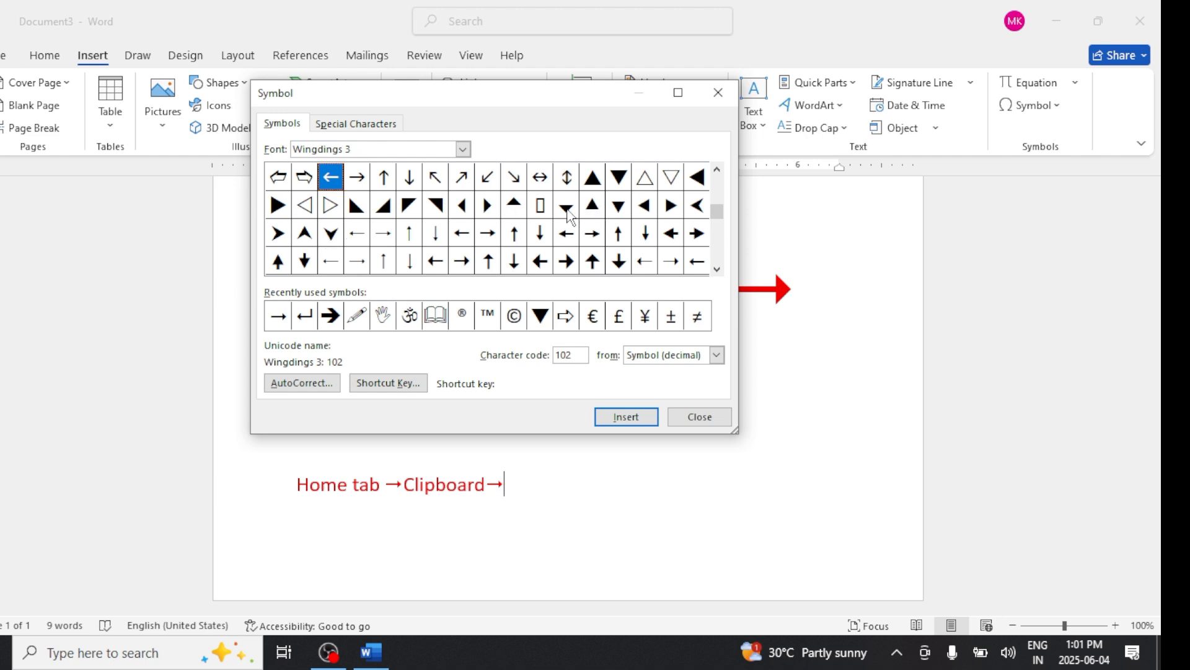
{"action": "left_click", "coordinate": [620, 210]}
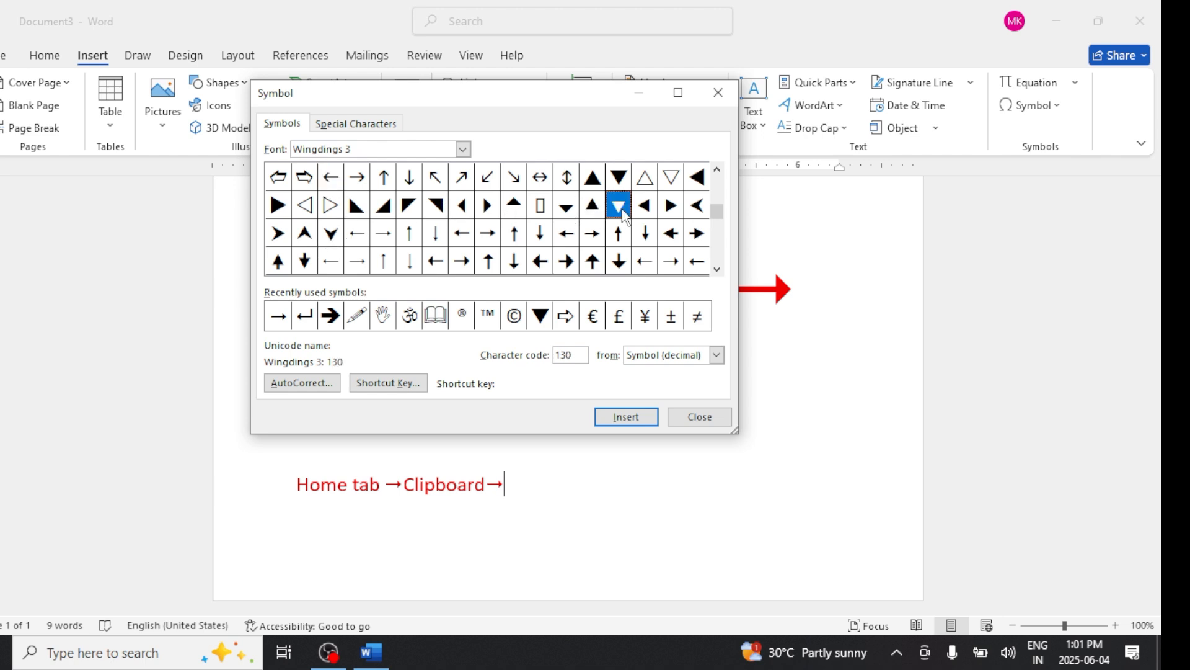
{"action": "left_click", "coordinate": [404, 384]}
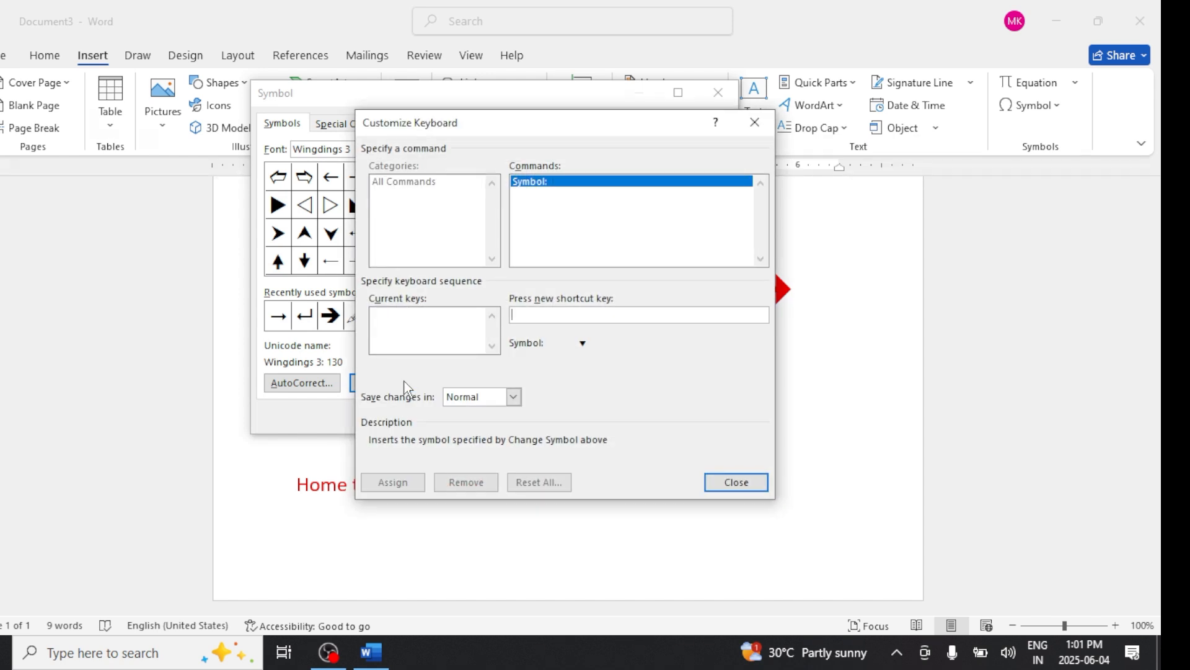
{"action": "key", "text": "alt+d"}
{"action": "left_click", "coordinate": [393, 481]}
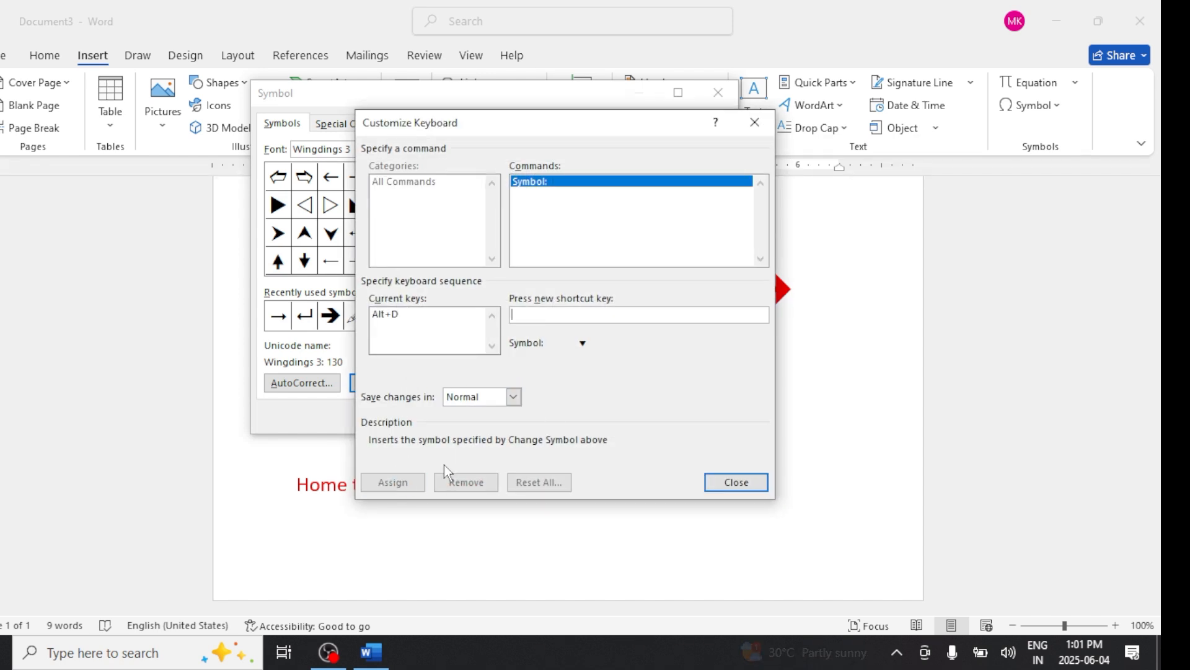
{"action": "left_click", "coordinate": [728, 483]}
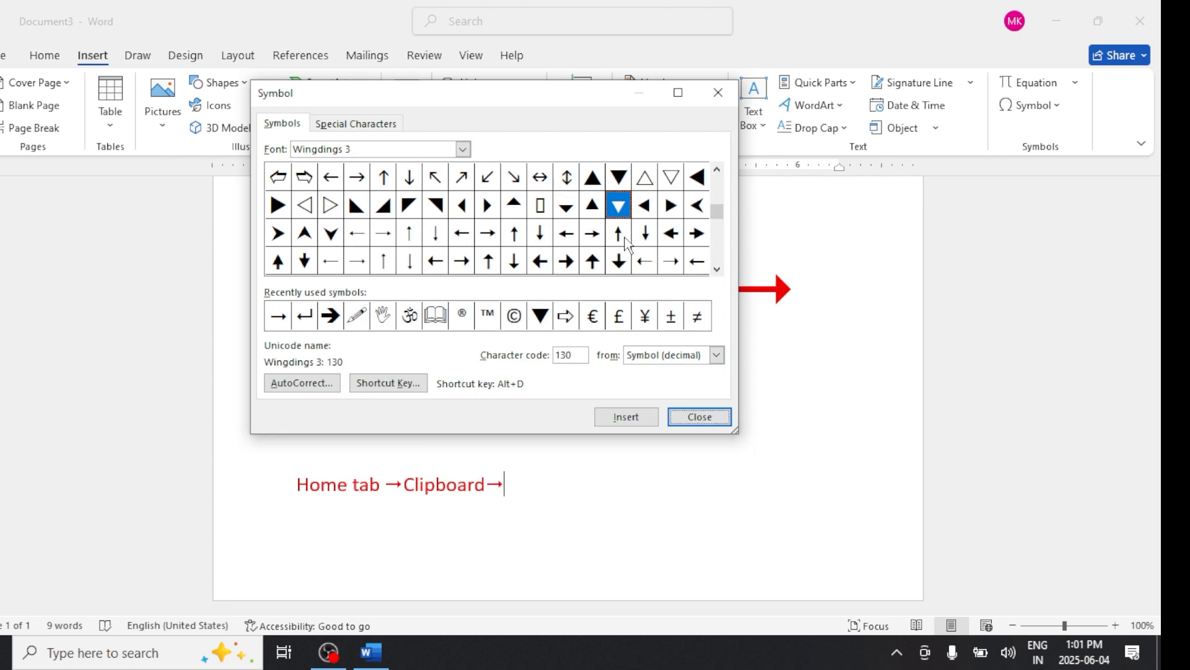
- Assign the shortcut key Alt+P to the Wingdings 3 return-arrow symbol and close the Symbol dialog
{"action": "left_click_drag", "start_coordinate": [718, 197], "coordinate": [717, 185]}
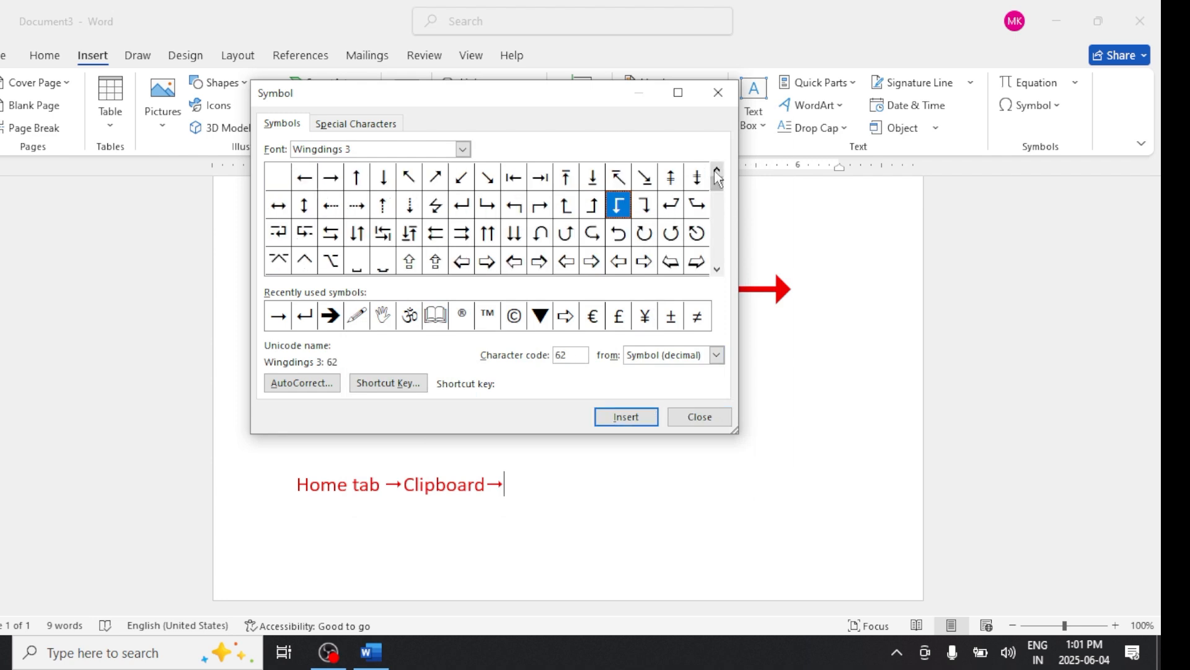
{"action": "left_click", "coordinate": [464, 206]}
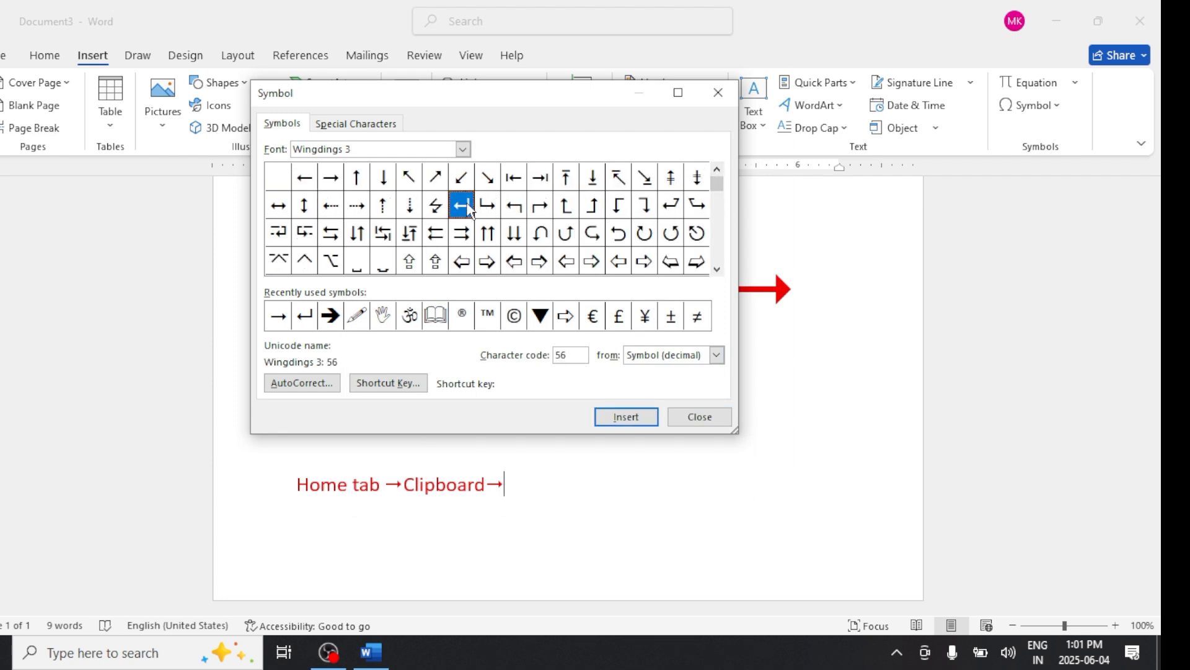
{"action": "left_click", "coordinate": [413, 388]}
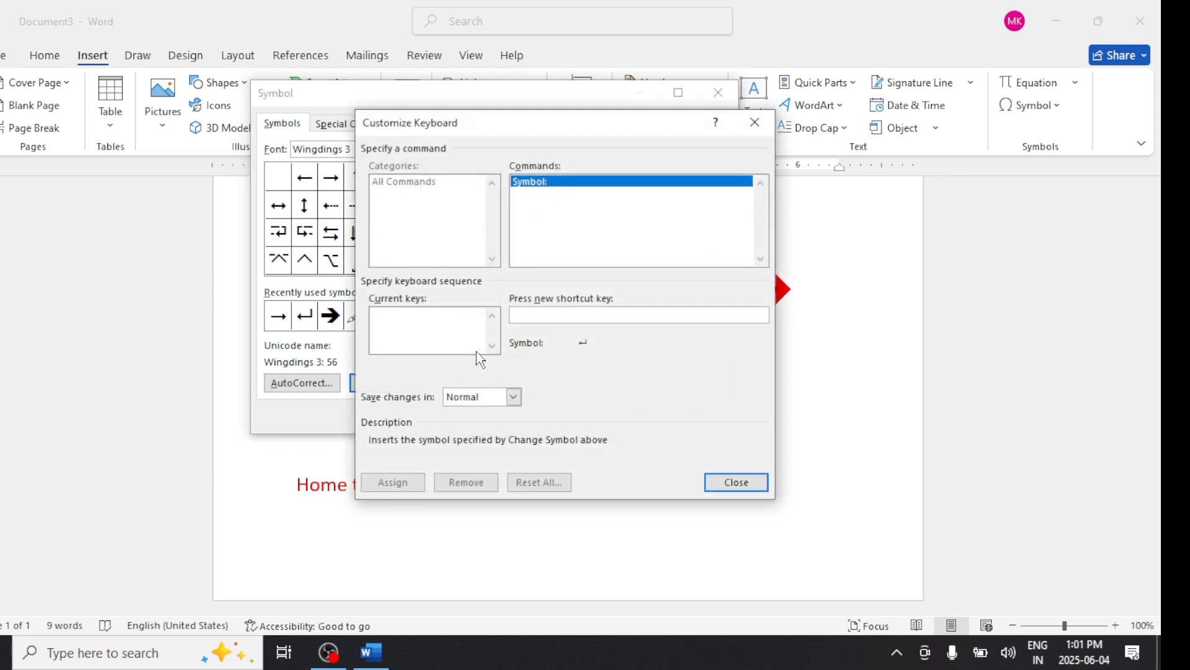
{"action": "key", "text": "alt+p"}
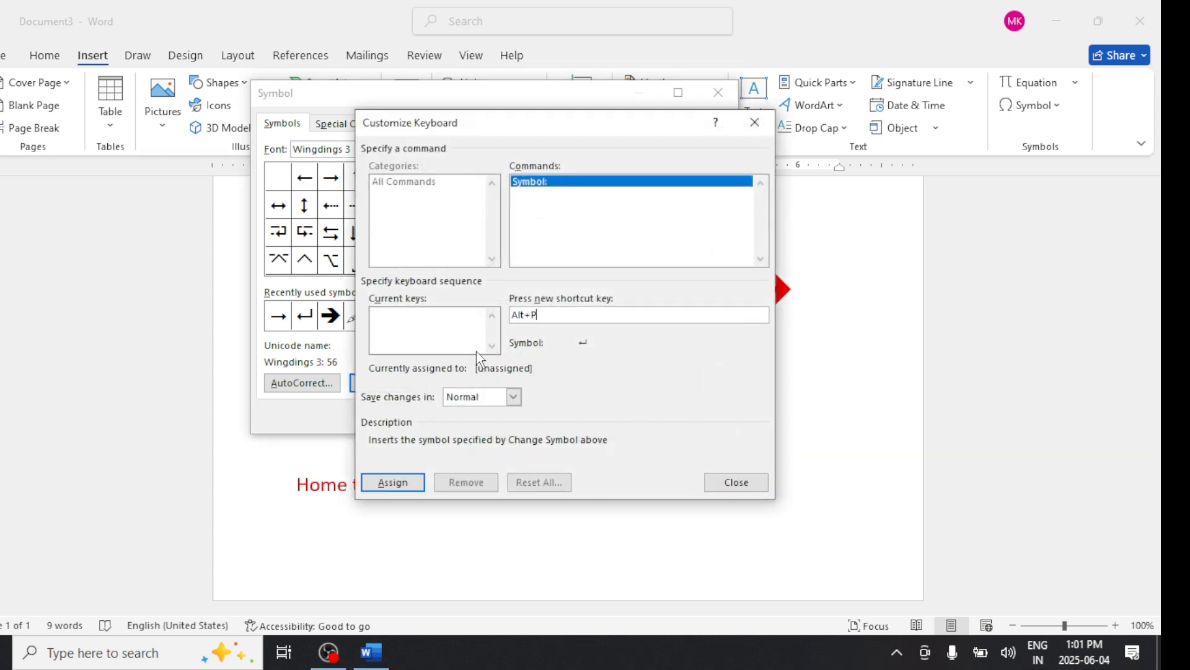
{"action": "left_click", "coordinate": [396, 483]}
{"action": "left_click", "coordinate": [736, 483]}
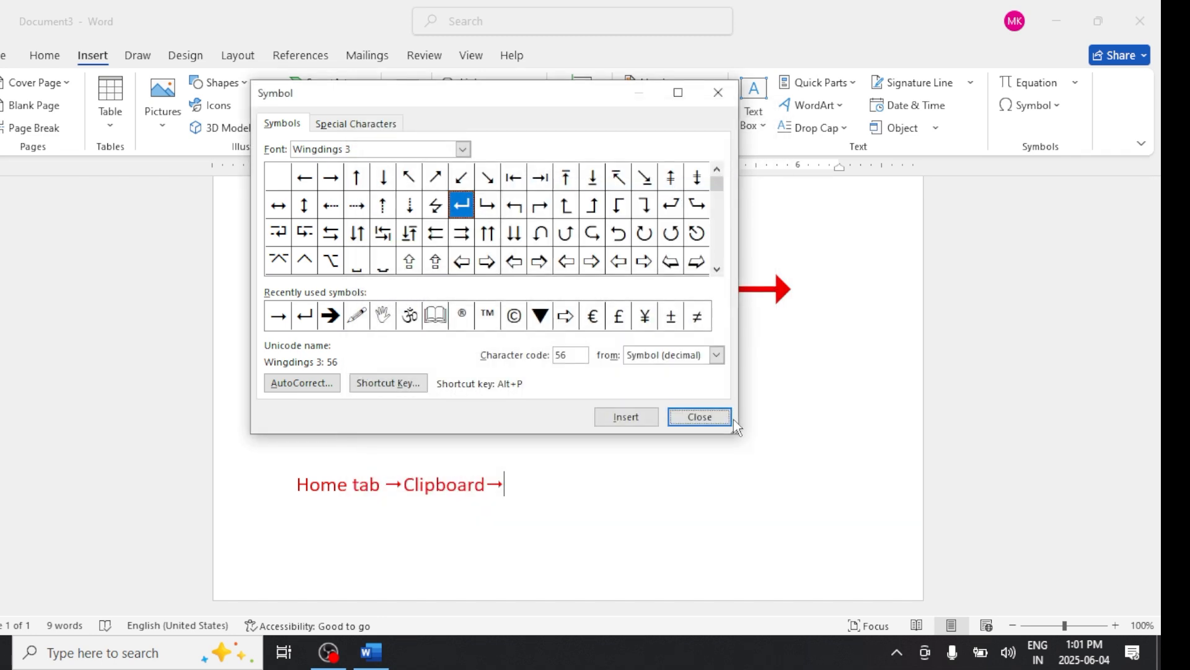
{"action": "left_click", "coordinate": [691, 419]}
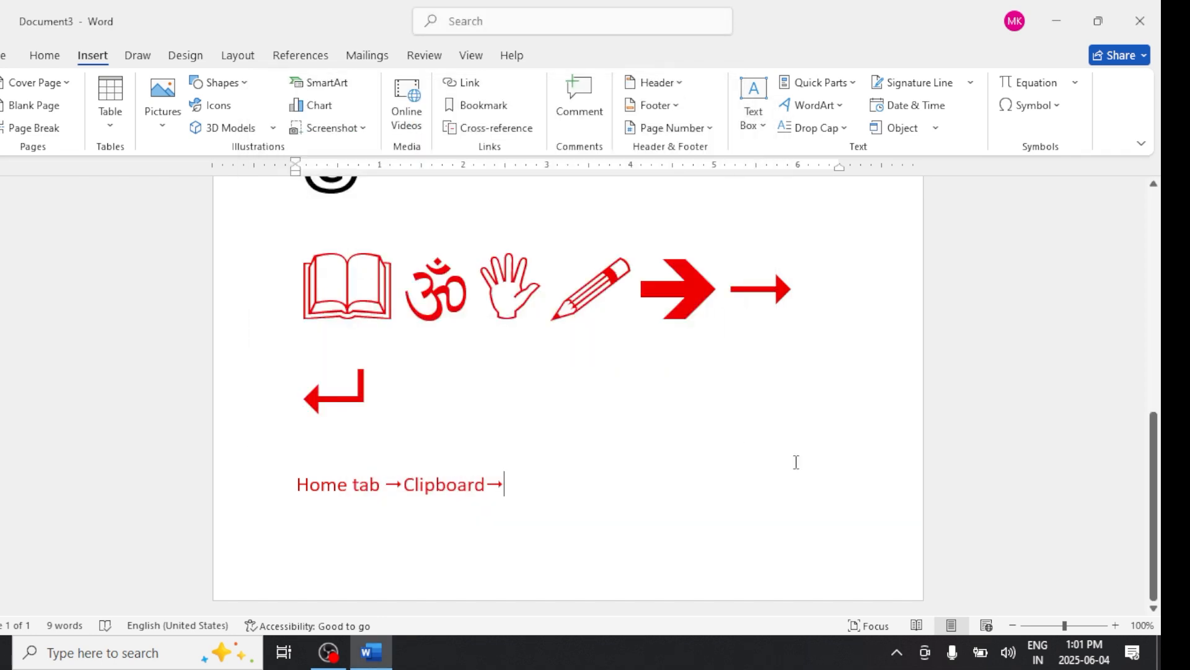
- Extend the line with paste, the down triangle, paste special and the return arrow using the new shortcuts
{"action": "type", "text": "paste"}
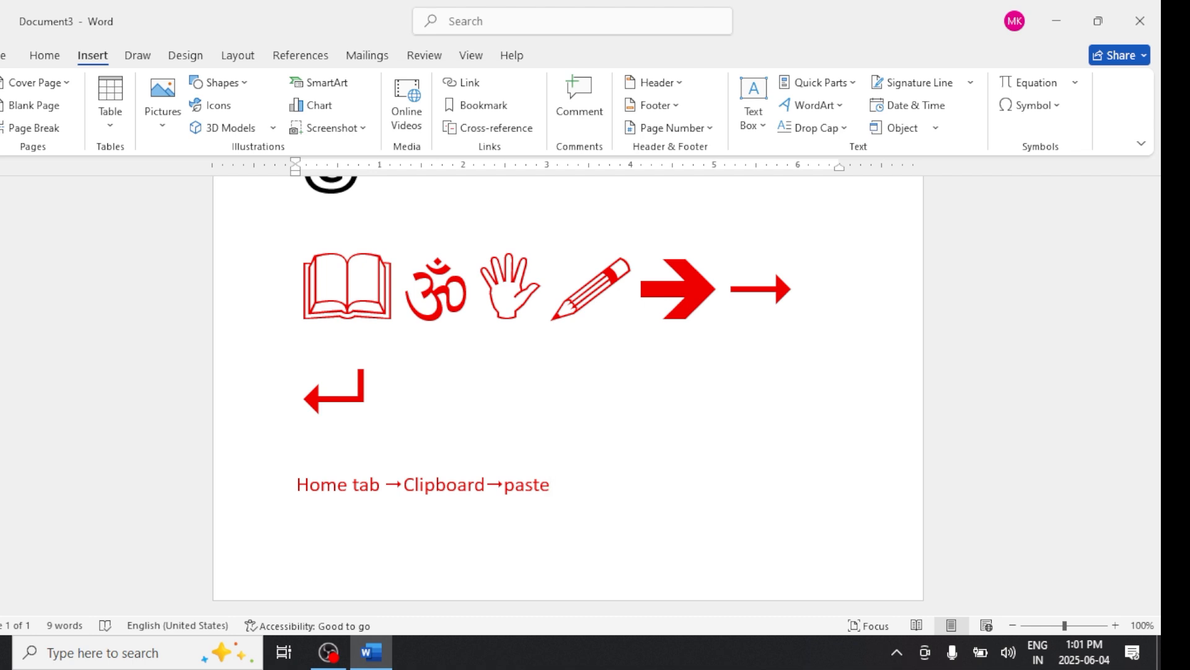
{"action": "type", "text": "▼ps"}
{"action": "key", "text": "BackSpace"}
{"action": "type", "text": "astp"}
{"action": "key", "text": "BackSpace"}
{"action": "type", "text": "e "}
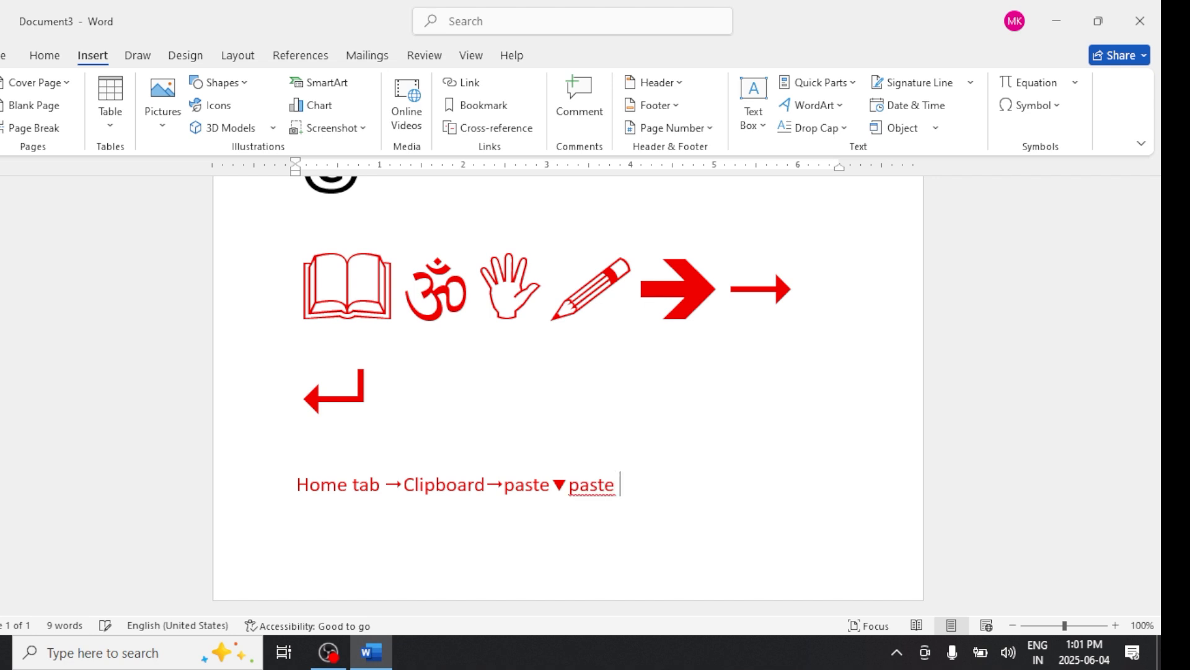
{"action": "type", "text": "special "}
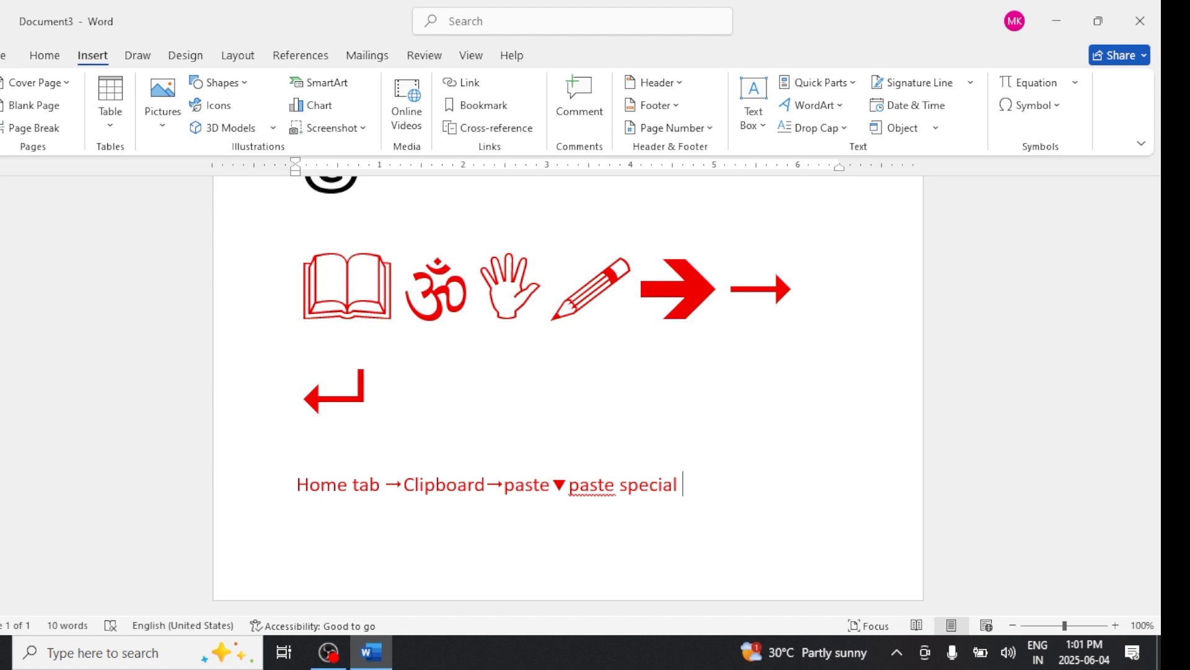
{"action": "type", "text": "↵"}
- Insert a page break and type VSRM on the new page
{"action": "key", "text": "ctrl+Return"}
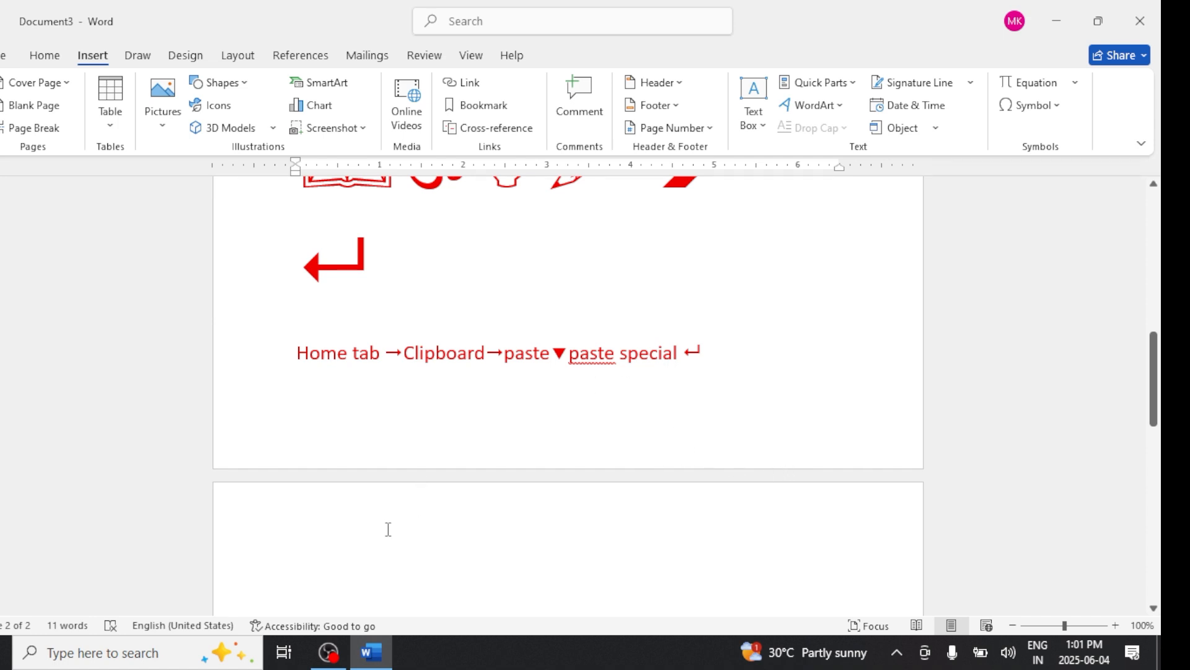
{"action": "type", "text": "VC"}
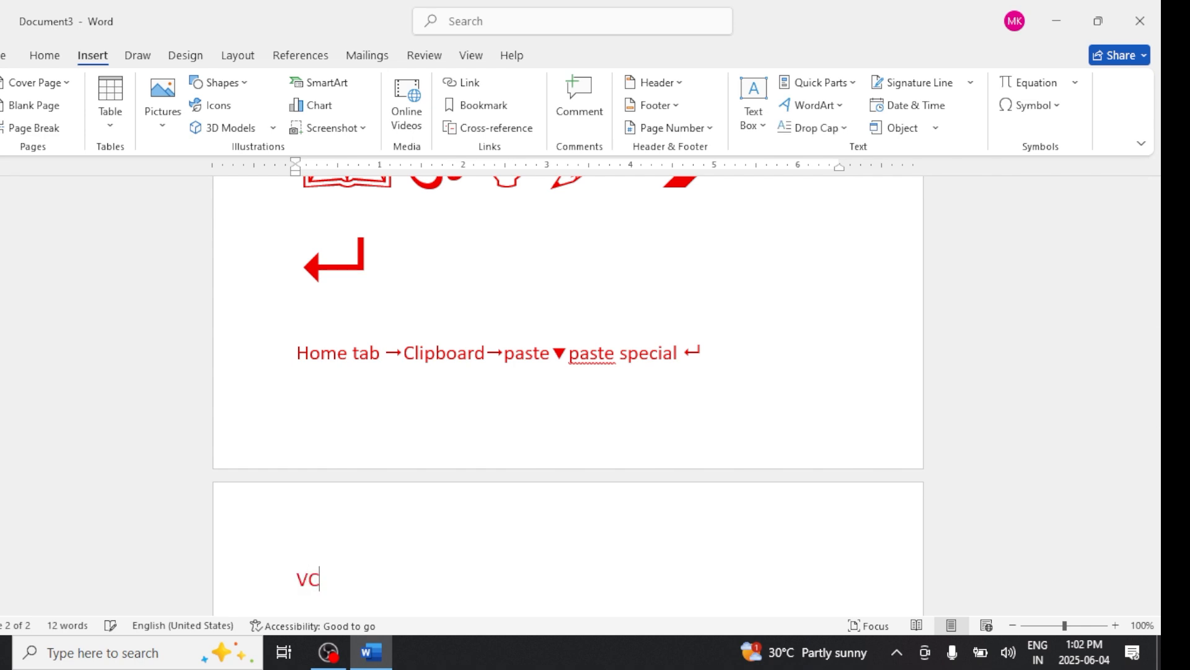
{"action": "key", "text": "BackSpace"}
{"action": "type", "text": "SRM"}
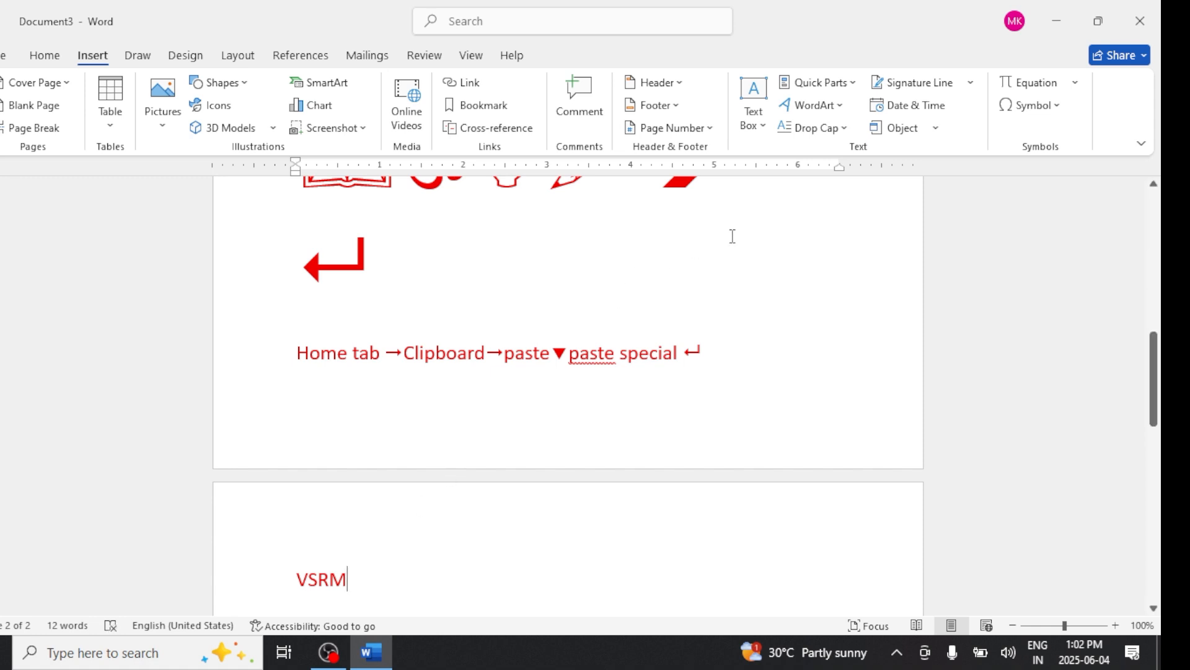
- Insert the trademark symbol after VSRM from the recent symbols gallery, removing a registered sign added by mistake
{"action": "left_click", "coordinate": [1034, 105]}
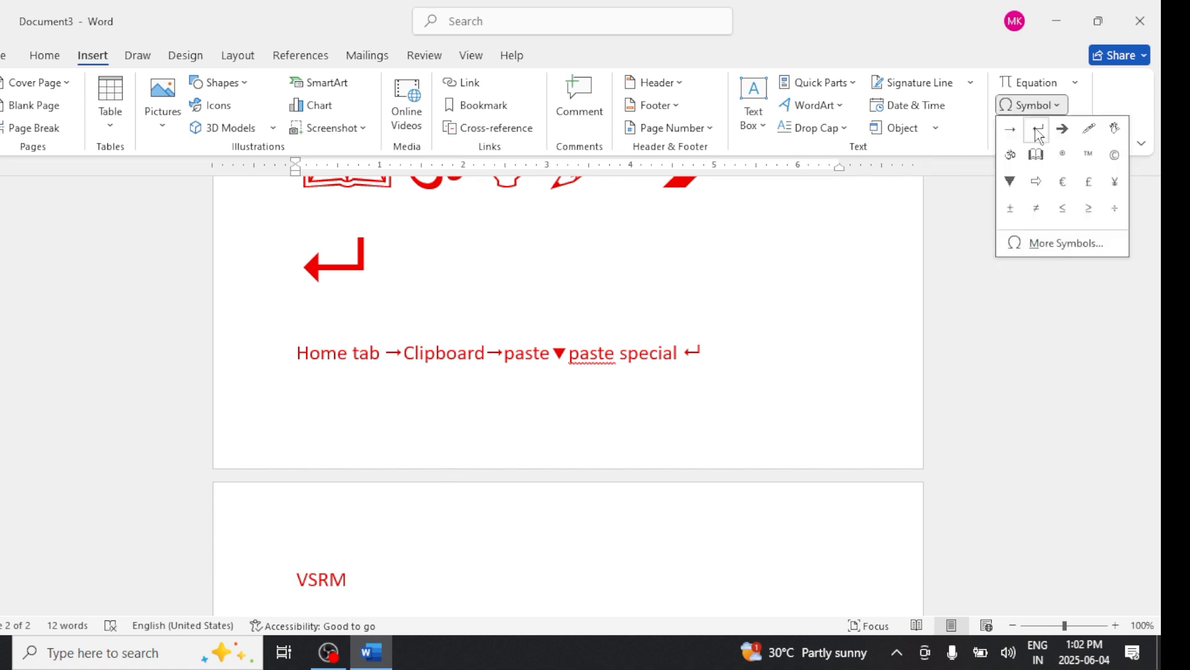
{"action": "left_click", "coordinate": [1063, 154]}
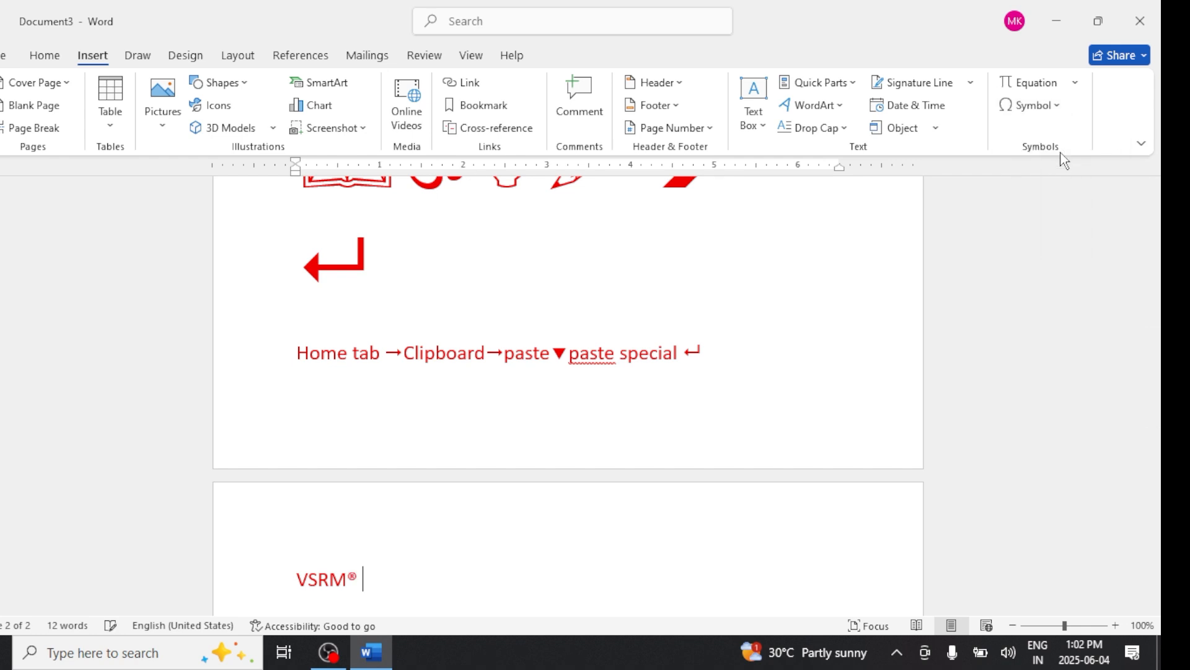
{"action": "key", "text": "BackSpace"}
{"action": "left_click", "coordinate": [1051, 107]}
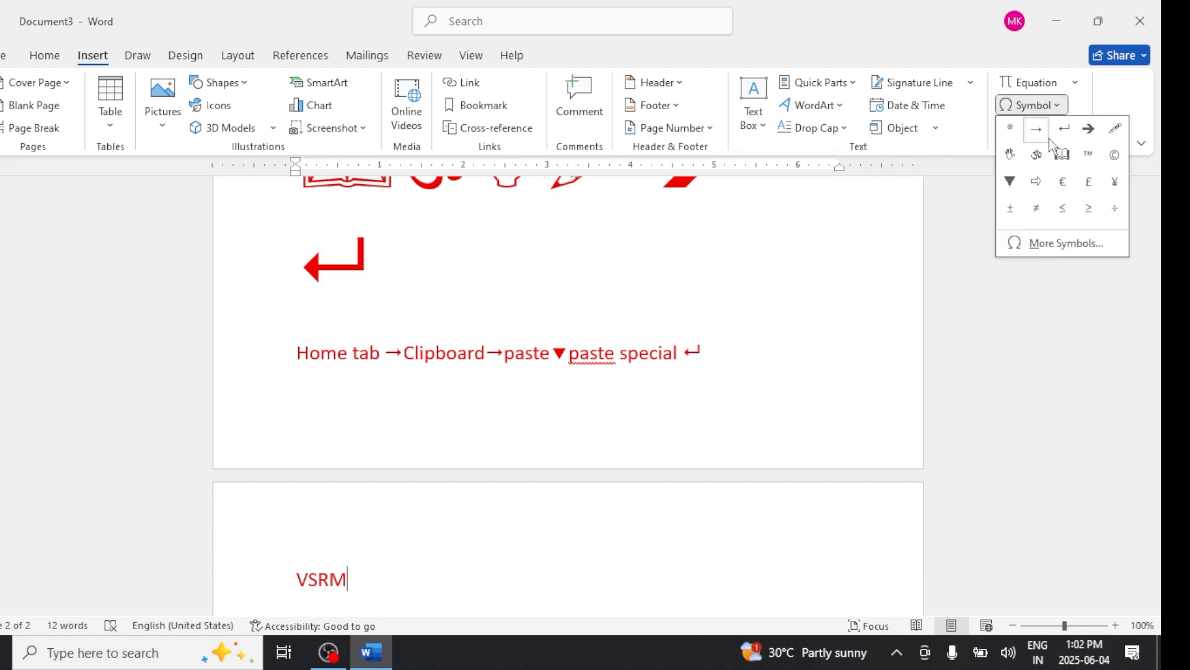
{"action": "left_click", "coordinate": [1088, 154]}
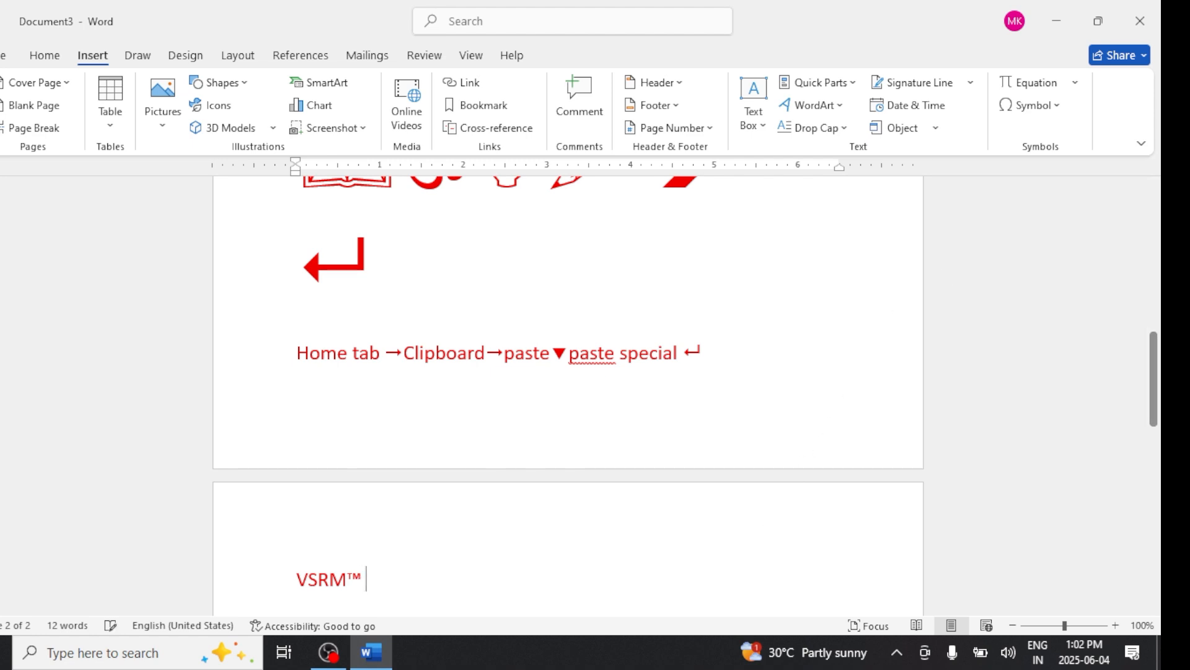
- Type placeholder text, then select all the document content and delete it
{"action": "type", "text": "hghdhhd"}
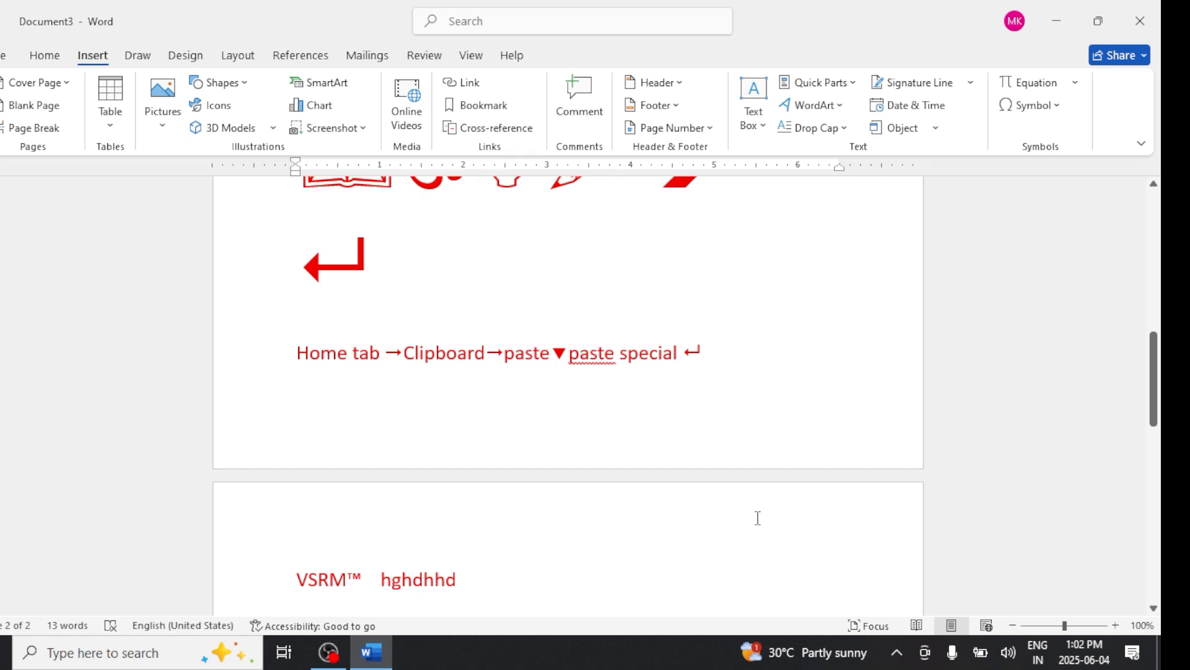
{"action": "left_click_drag", "start_coordinate": [506, 591], "coordinate": [258, 582]}
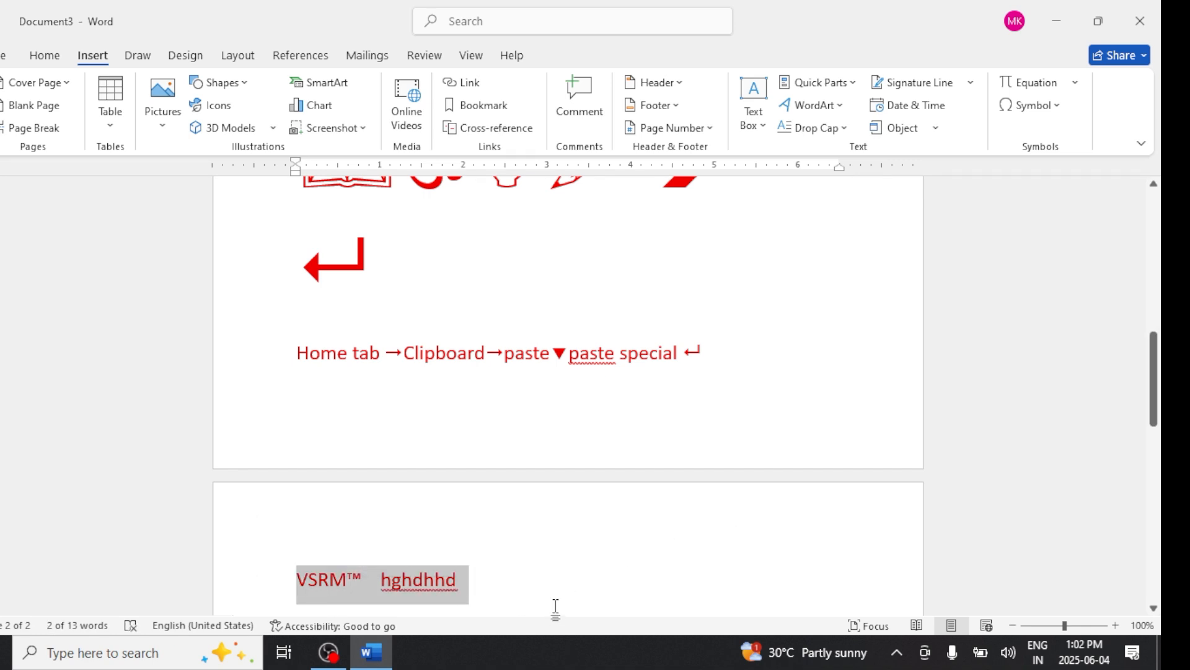
{"action": "key", "text": "ctrl+a"}
{"action": "key", "text": "BackSpace"}
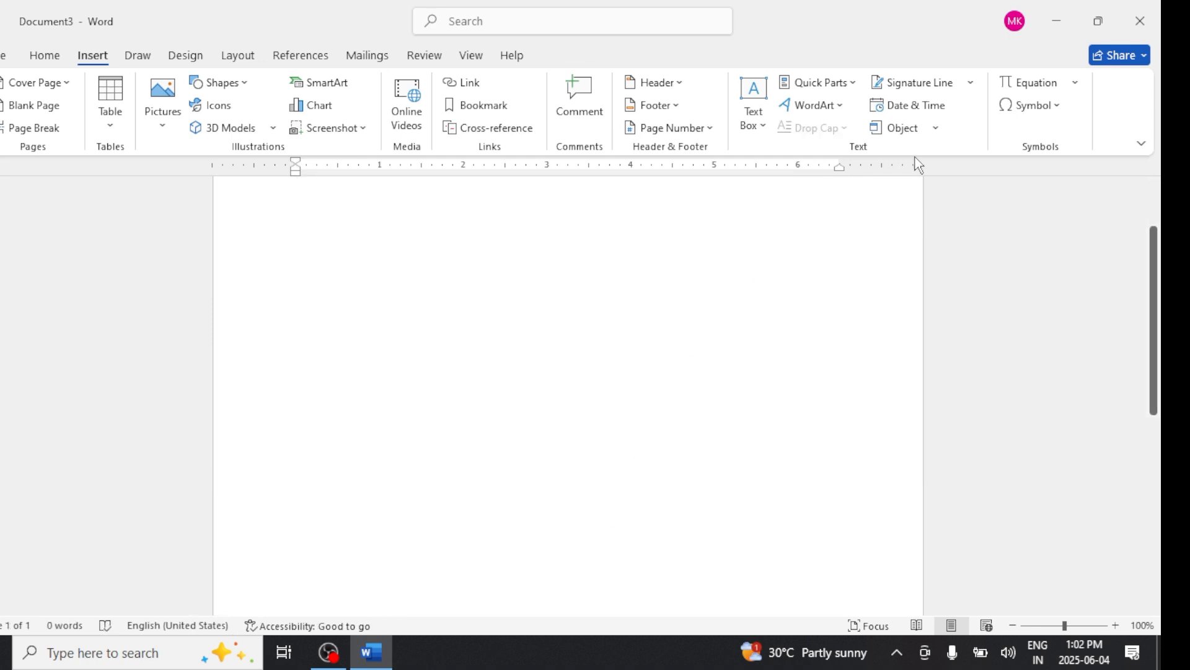
{"action": "left_click", "coordinate": [1039, 110]}
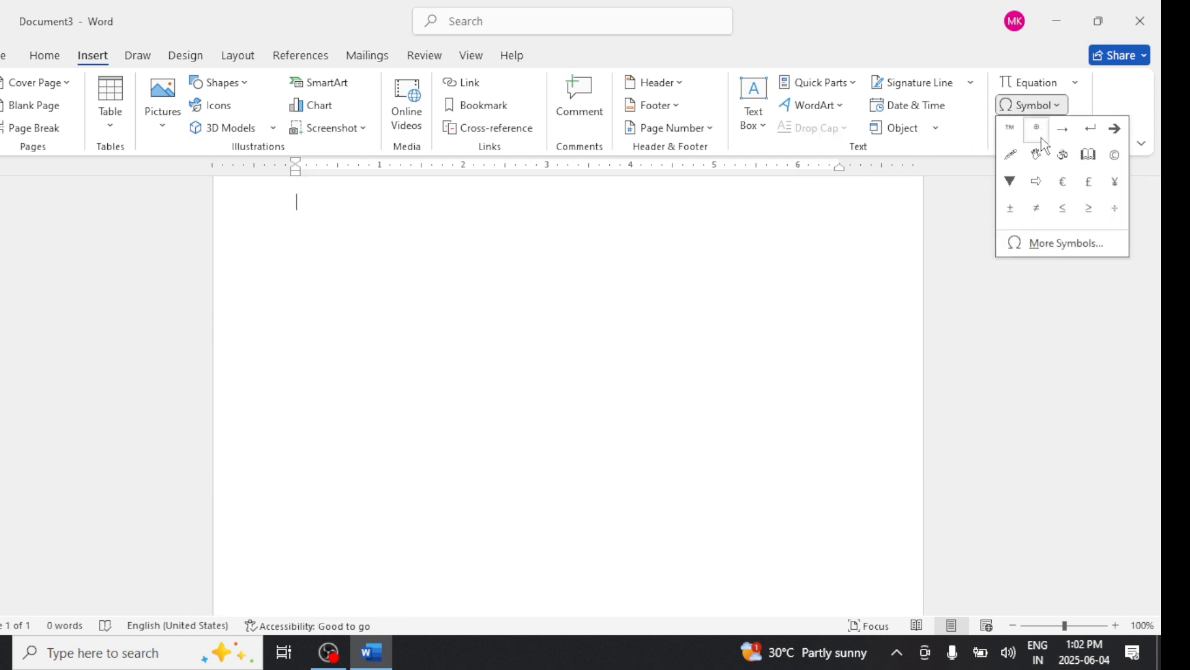
{"action": "left_click", "coordinate": [1054, 245]}
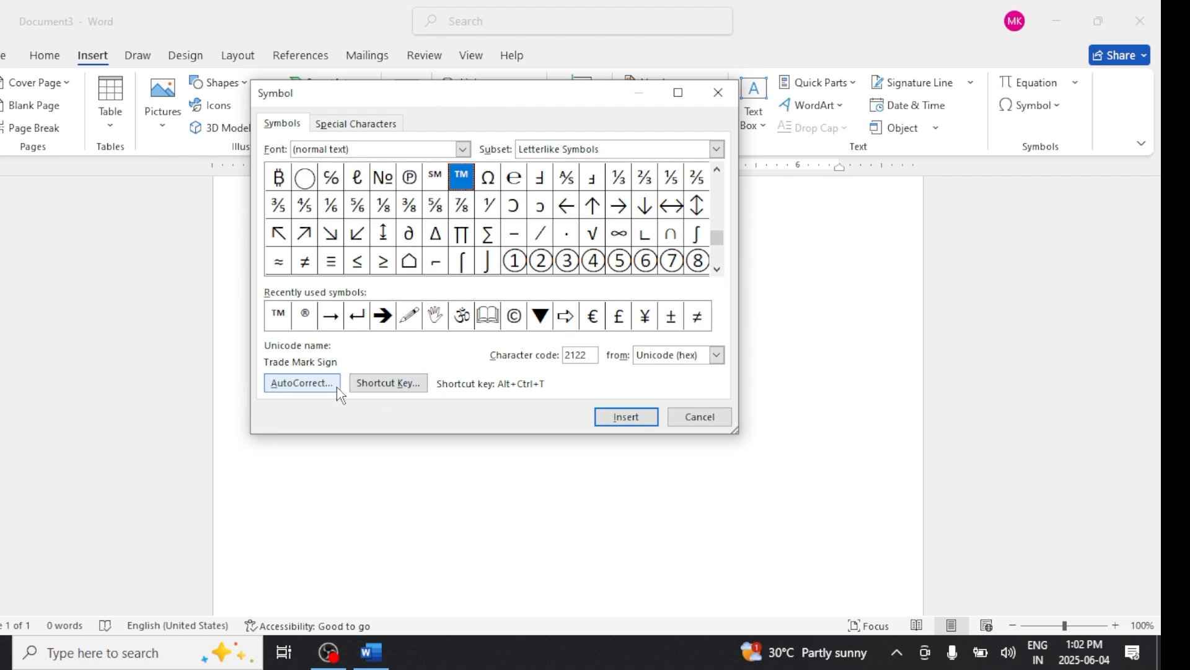
{"action": "left_click", "coordinate": [680, 418]}
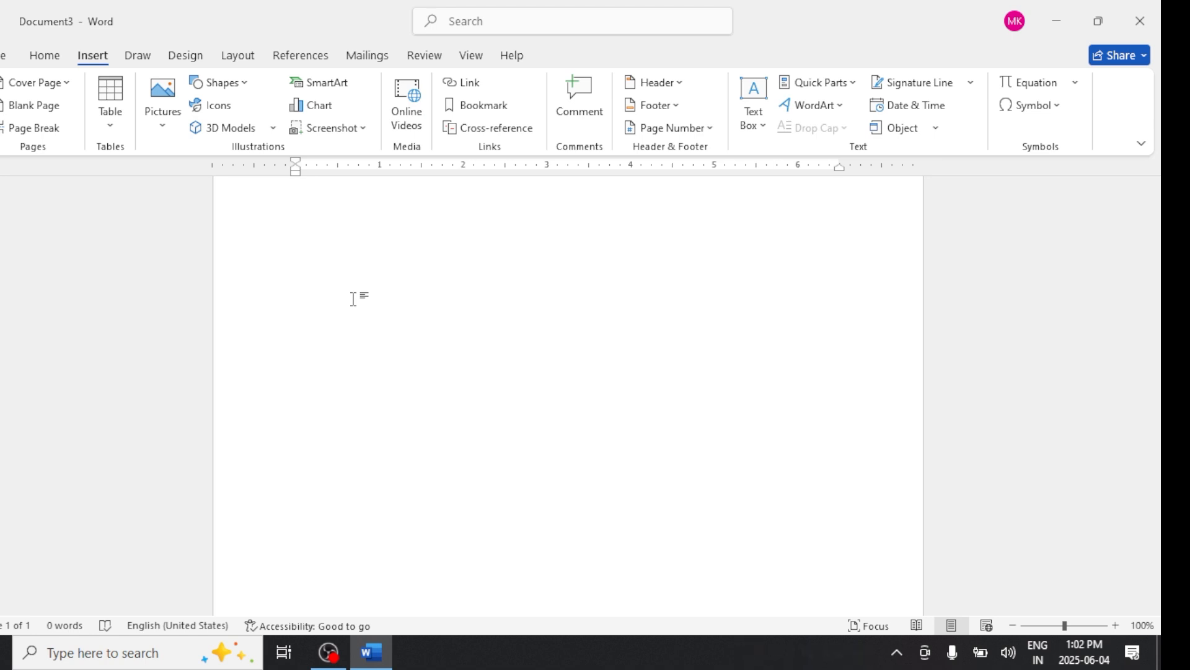
- Type Good and Capable on separate lines, correcting a mistyped first word
{"action": "type", "text": "gre"}
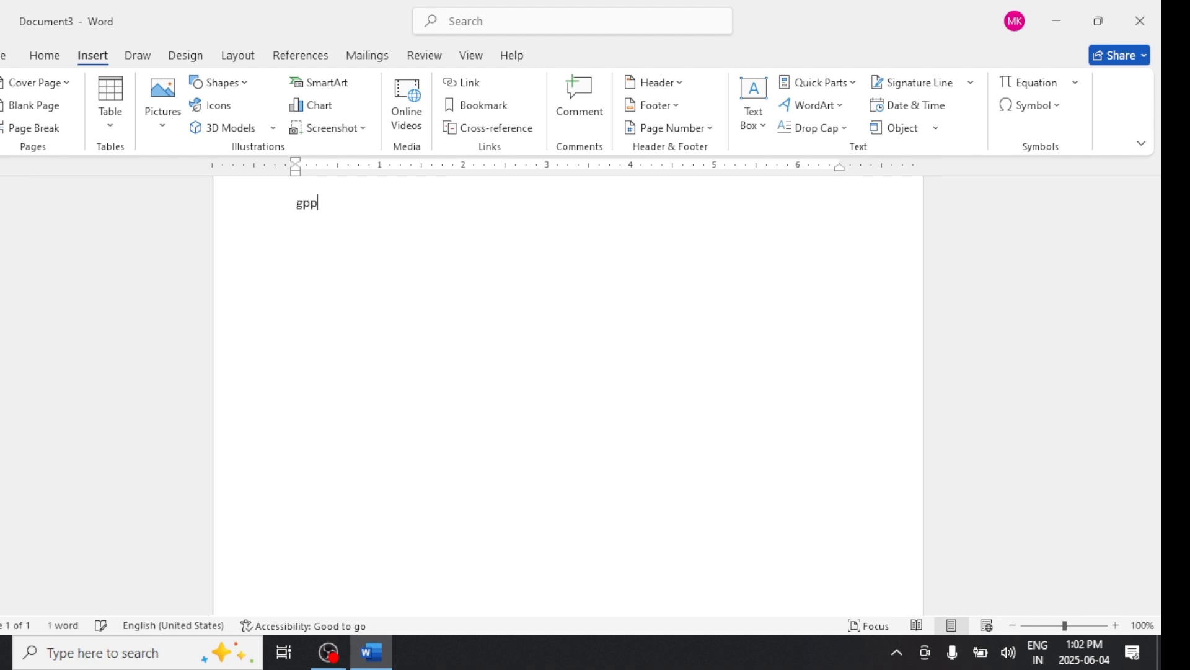
{"action": "key", "text": "BackSpace"}
{"action": "key", "text": "BackSpace"}
{"action": "type", "text": "oood"}
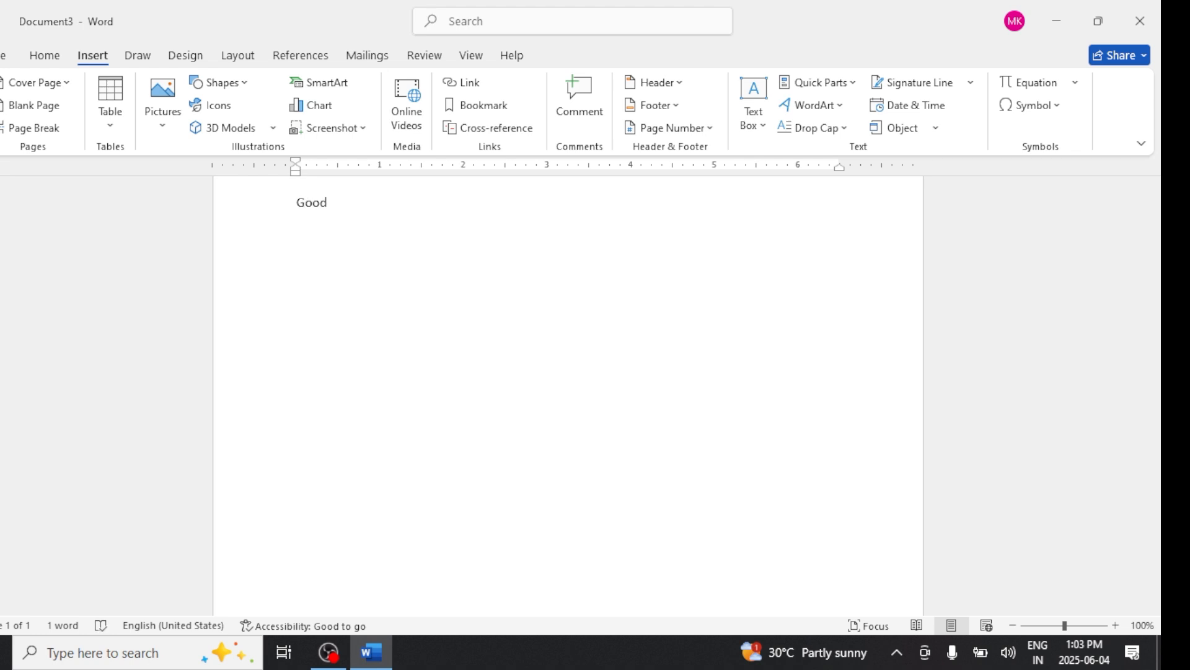
{"action": "key", "text": "Return"}
{"action": "type", "text": "cap"}
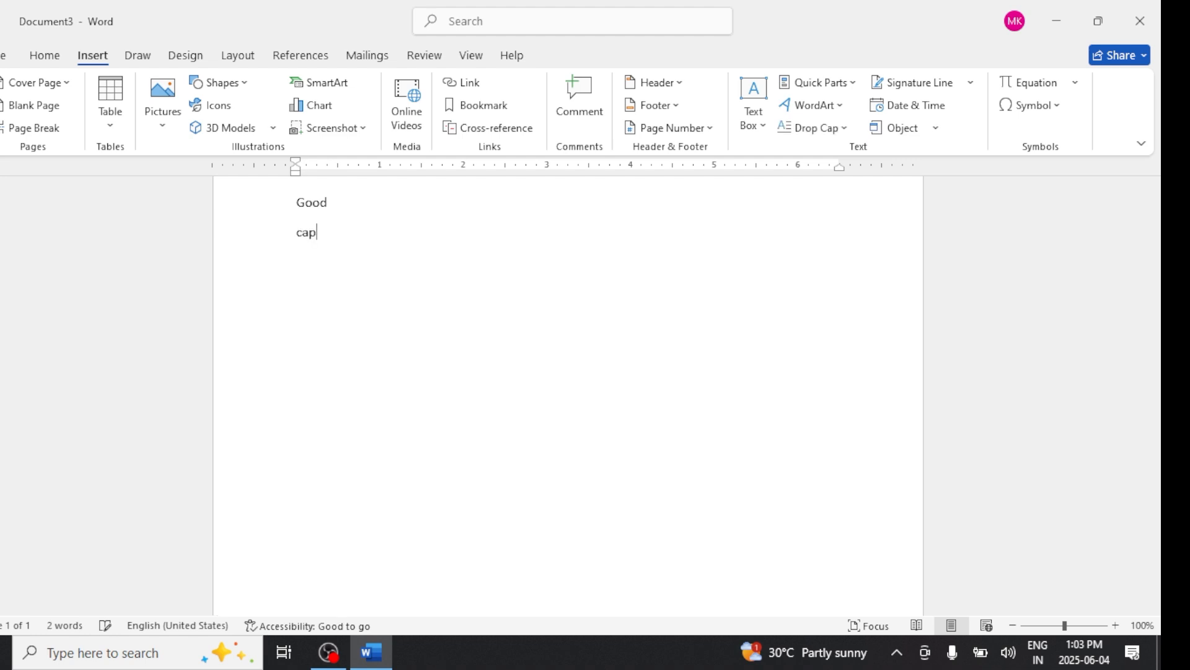
{"action": "type", "text": "abble"}
{"action": "key", "text": "space"}
{"action": "key", "text": "Return"}
- Add an AutoCorrect entry replacing shi with she, then test it by typing shi in the document
{"action": "left_click", "coordinate": [1026, 111]}
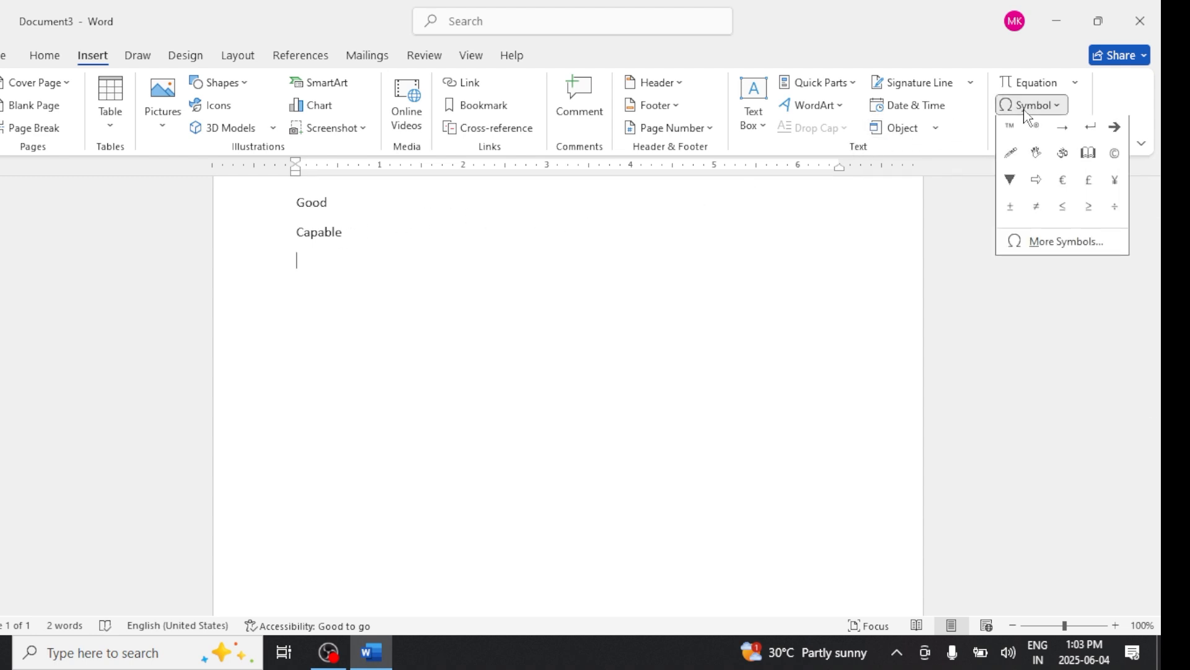
{"action": "left_click", "coordinate": [1060, 241]}
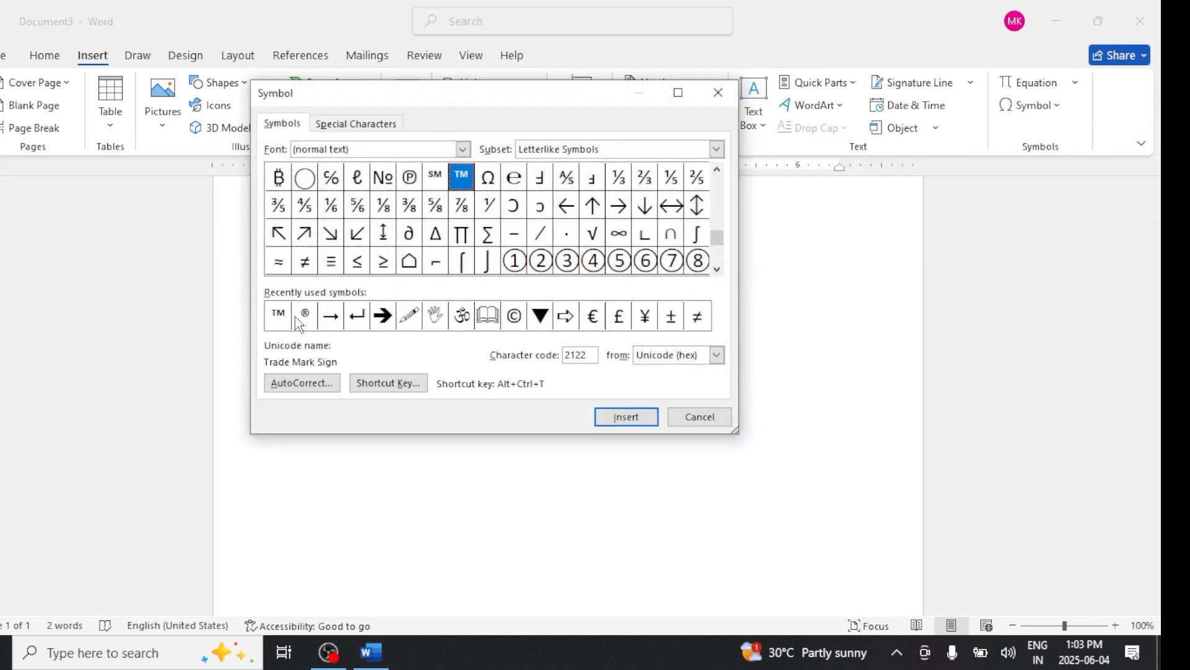
{"action": "left_click", "coordinate": [302, 384]}
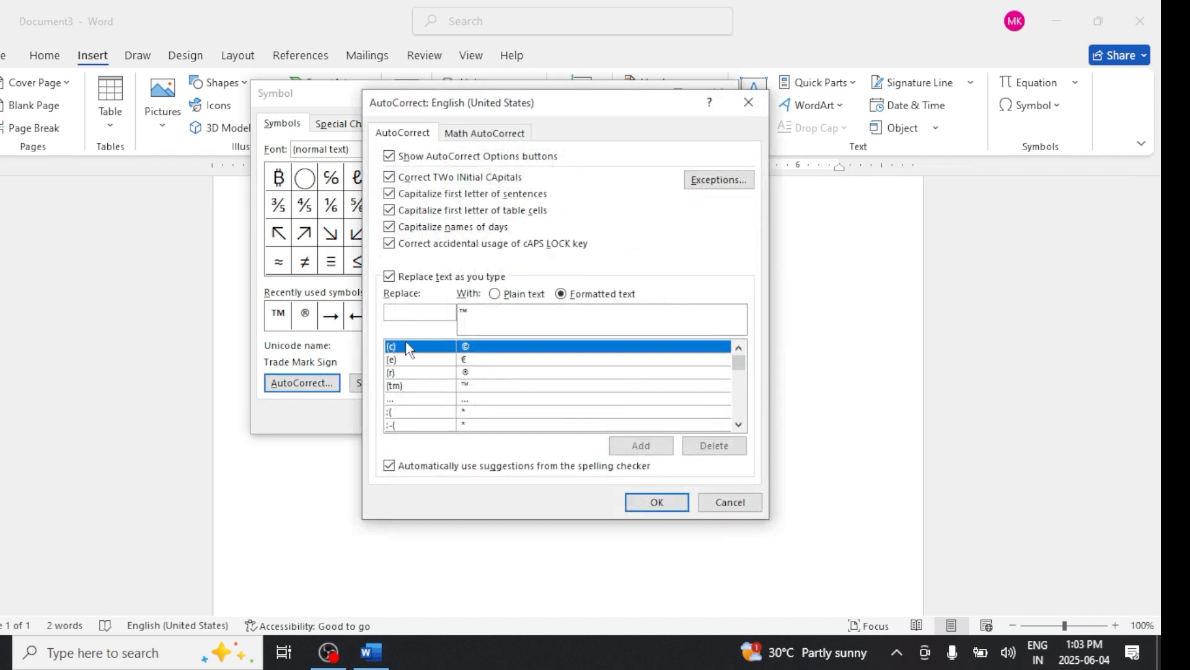
{"action": "left_click", "coordinate": [416, 400]}
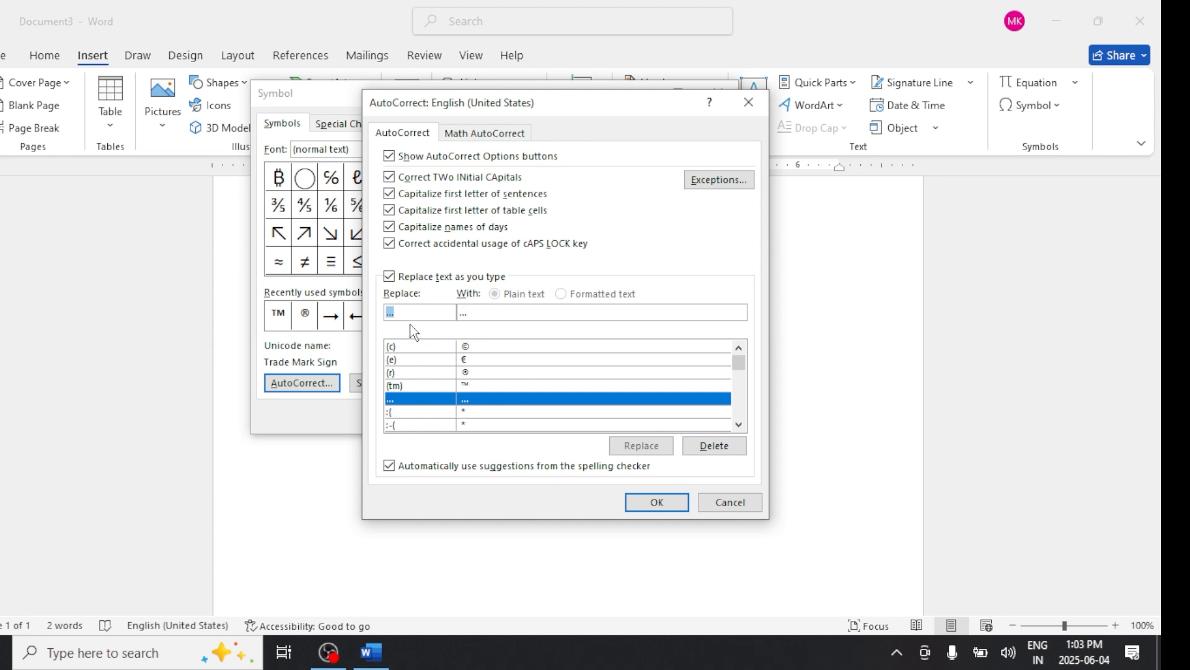
{"action": "type", "text": "she"}
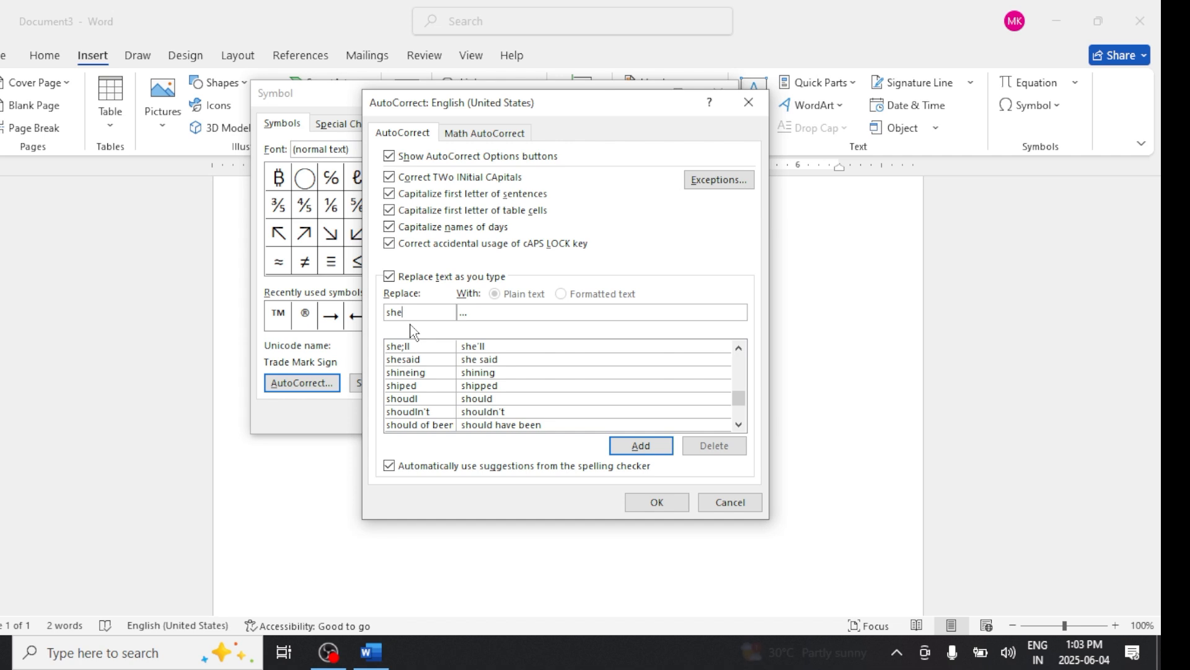
{"action": "key", "text": "BackSpace"}
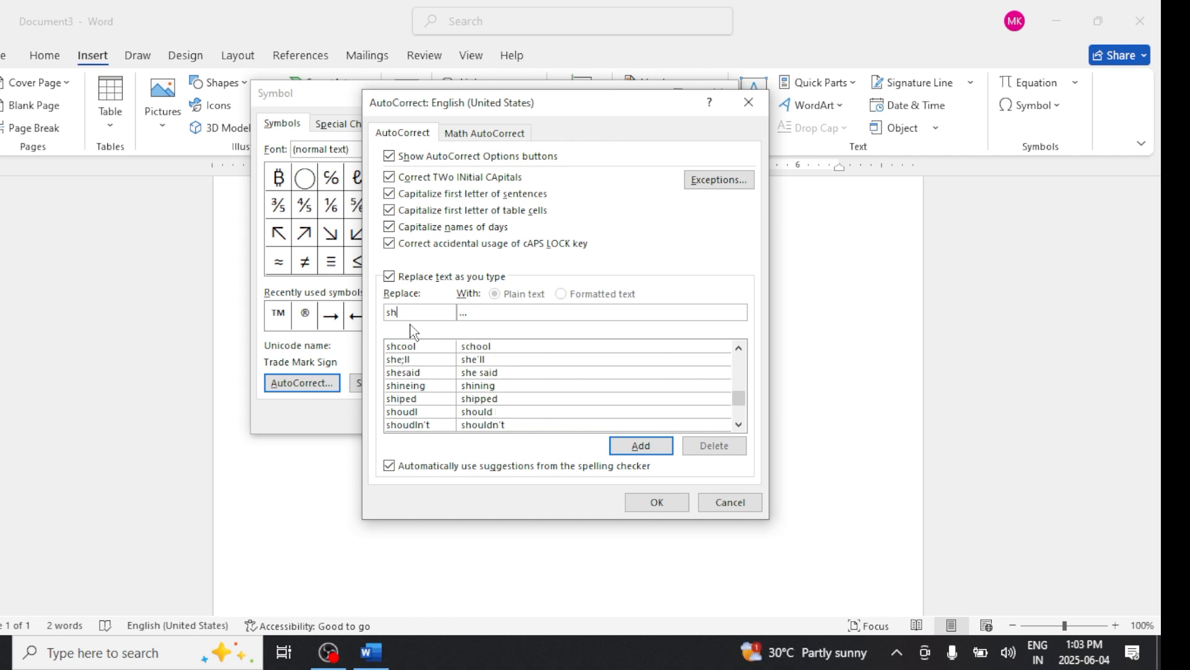
{"action": "type", "text": "i"}
{"action": "key", "text": "Tab"}
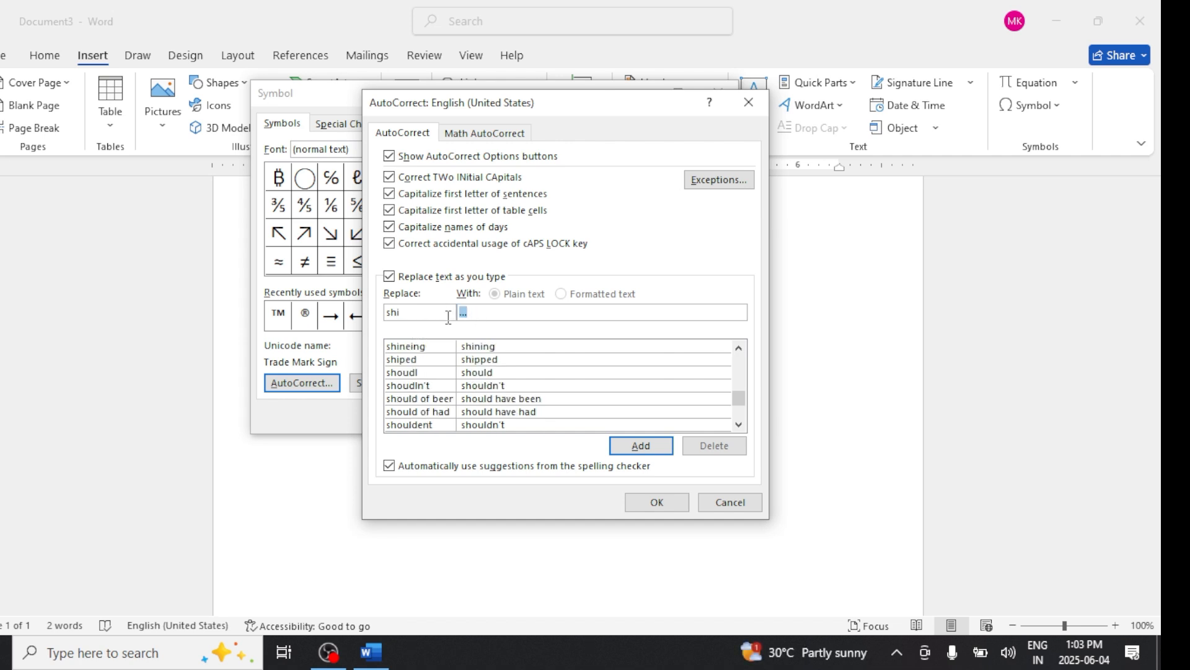
{"action": "type", "text": "she"}
{"action": "left_click", "coordinate": [643, 445]}
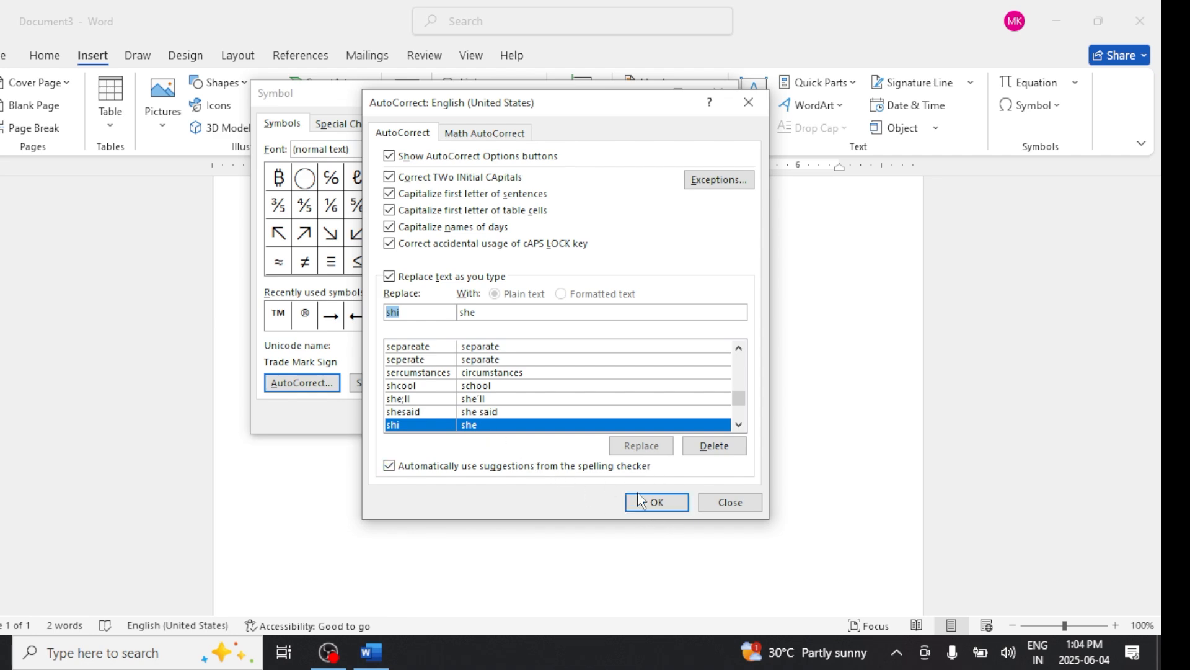
{"action": "left_click", "coordinate": [656, 508]}
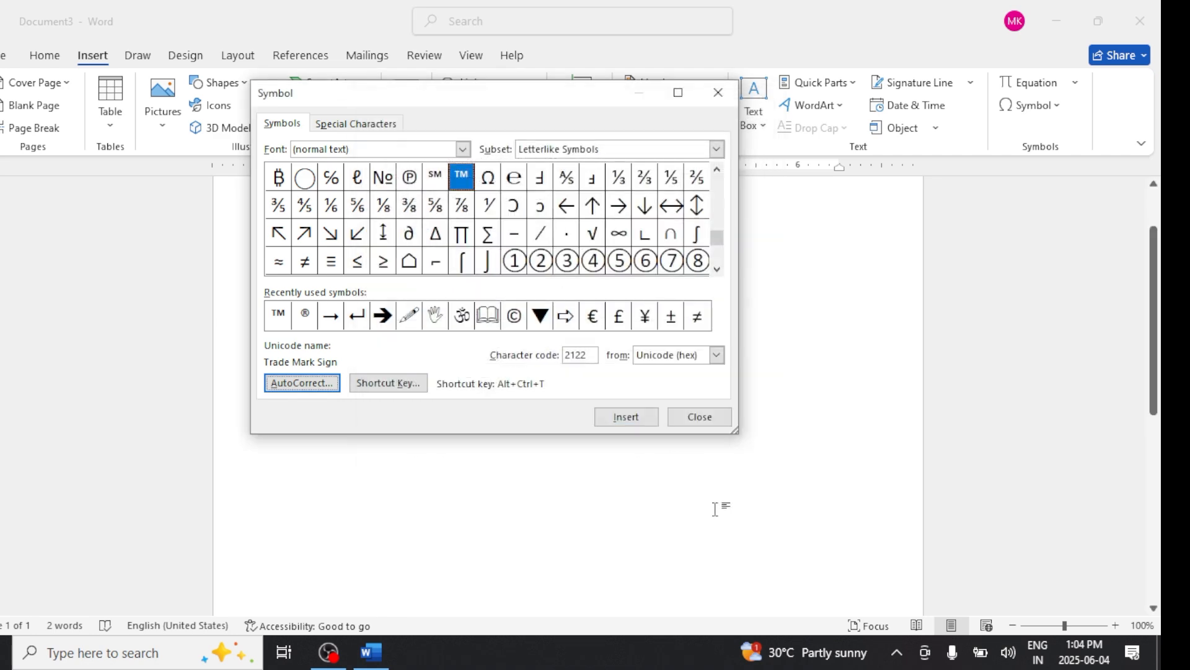
{"action": "left_click", "coordinate": [701, 417]}
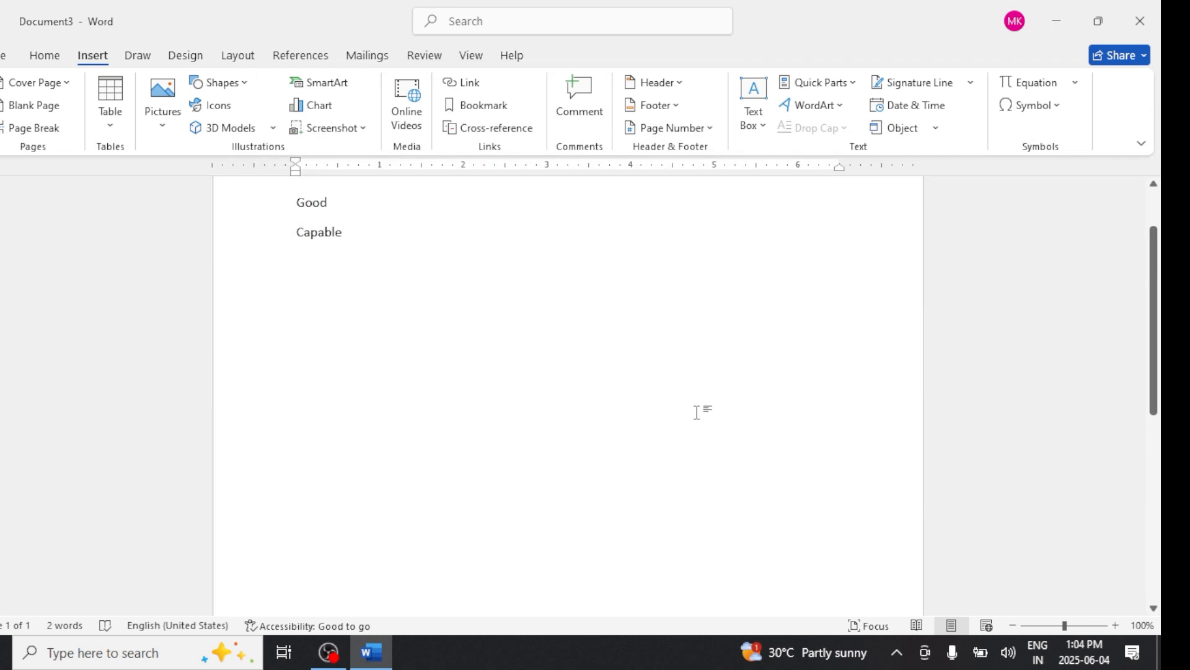
{"action": "type", "text": "shi"}
- Remove the Alt+A shortcut key from the Wingdings 3 right arrow symbol
{"action": "left_click", "coordinate": [1030, 105]}
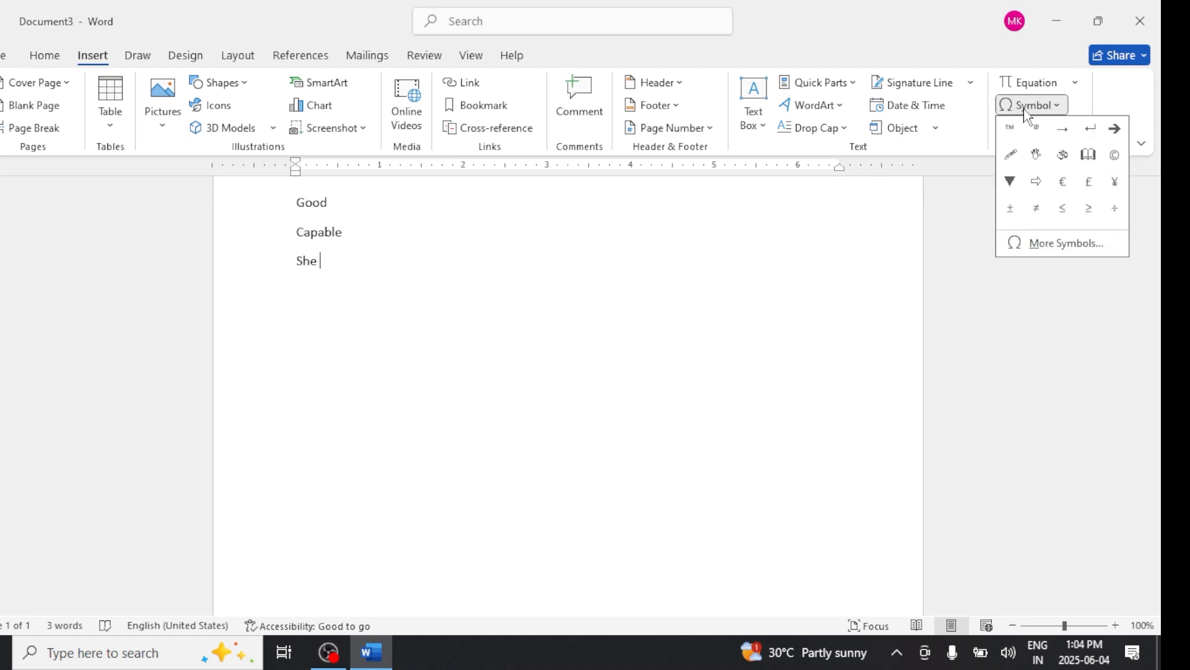
{"action": "left_click", "coordinate": [1062, 243]}
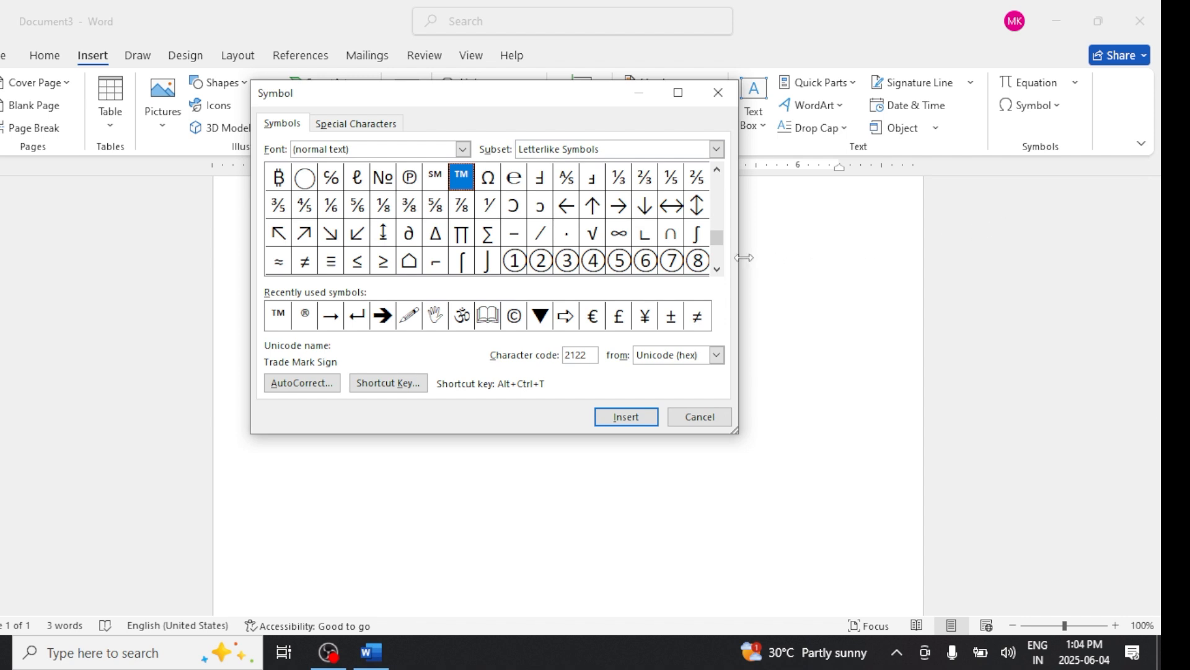
{"action": "left_click", "coordinate": [334, 318]}
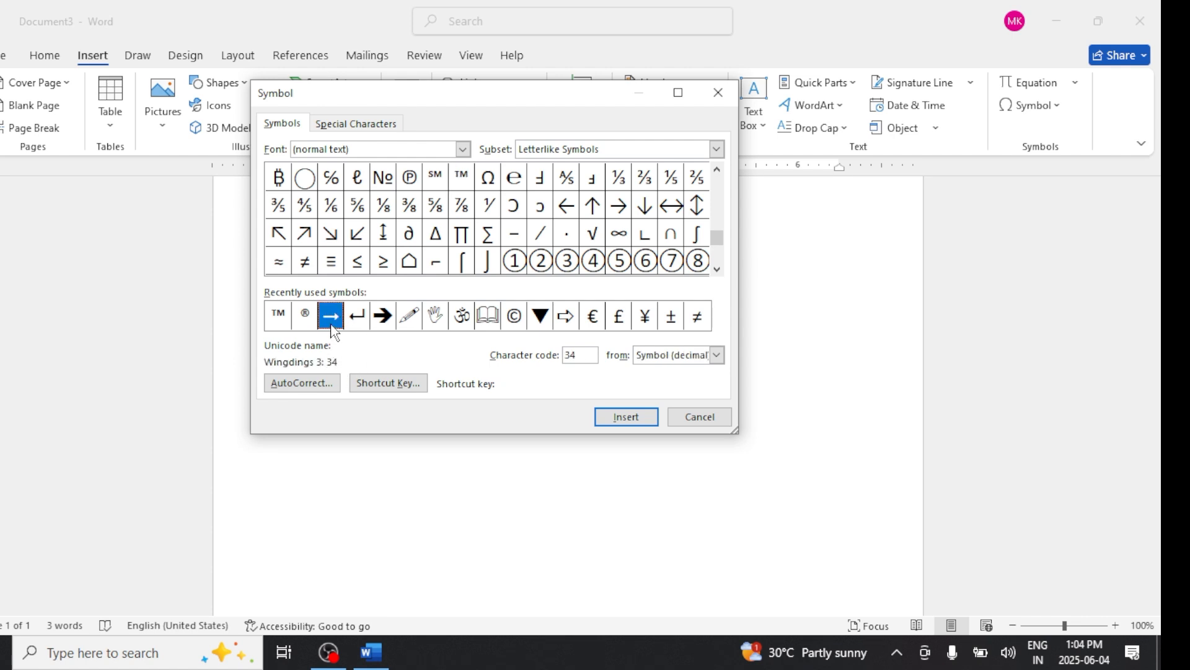
{"action": "left_click", "coordinate": [356, 318]}
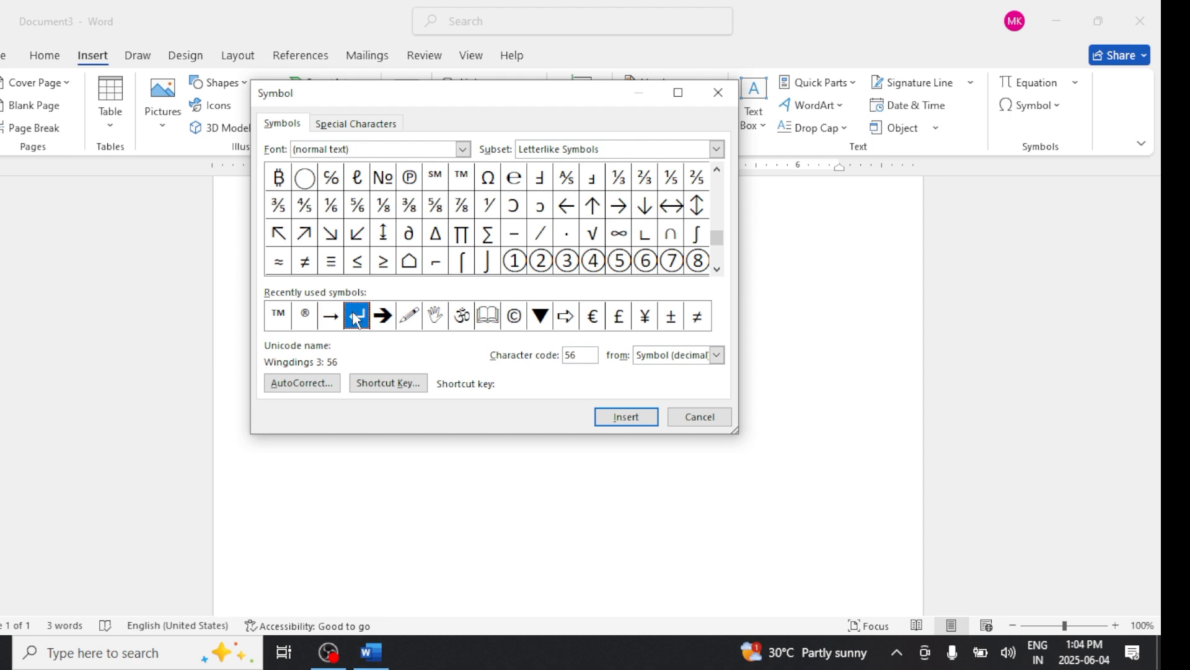
{"action": "left_click", "coordinate": [331, 317]}
{"action": "left_click", "coordinate": [463, 150]}
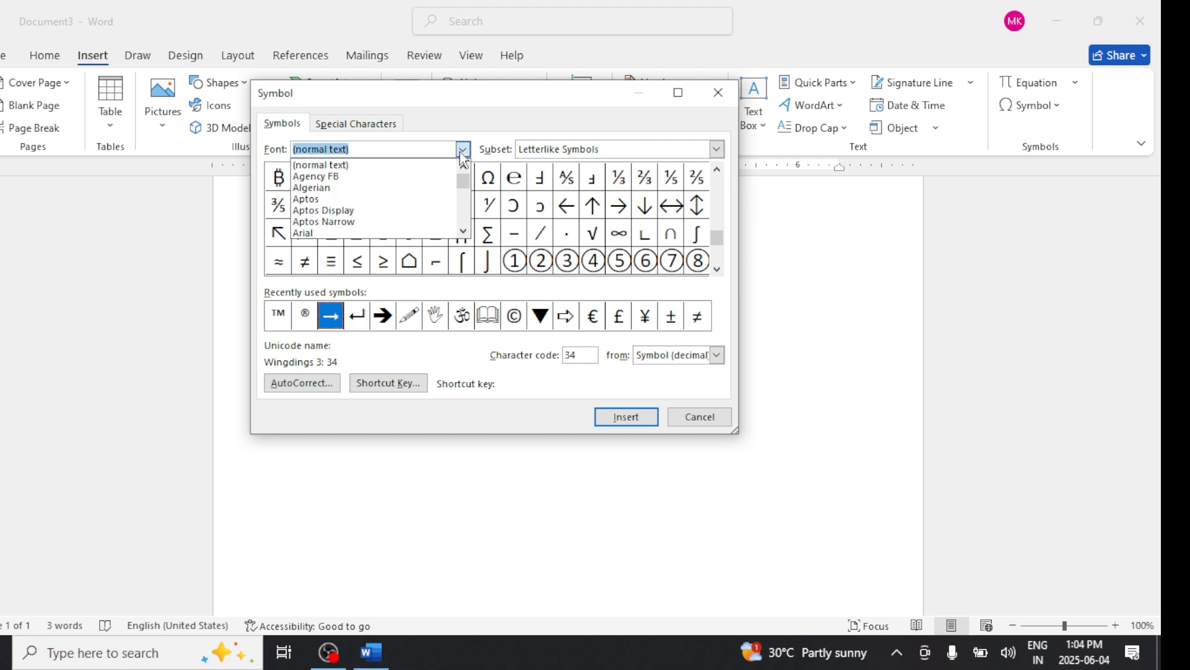
{"action": "type", "text": "web"}
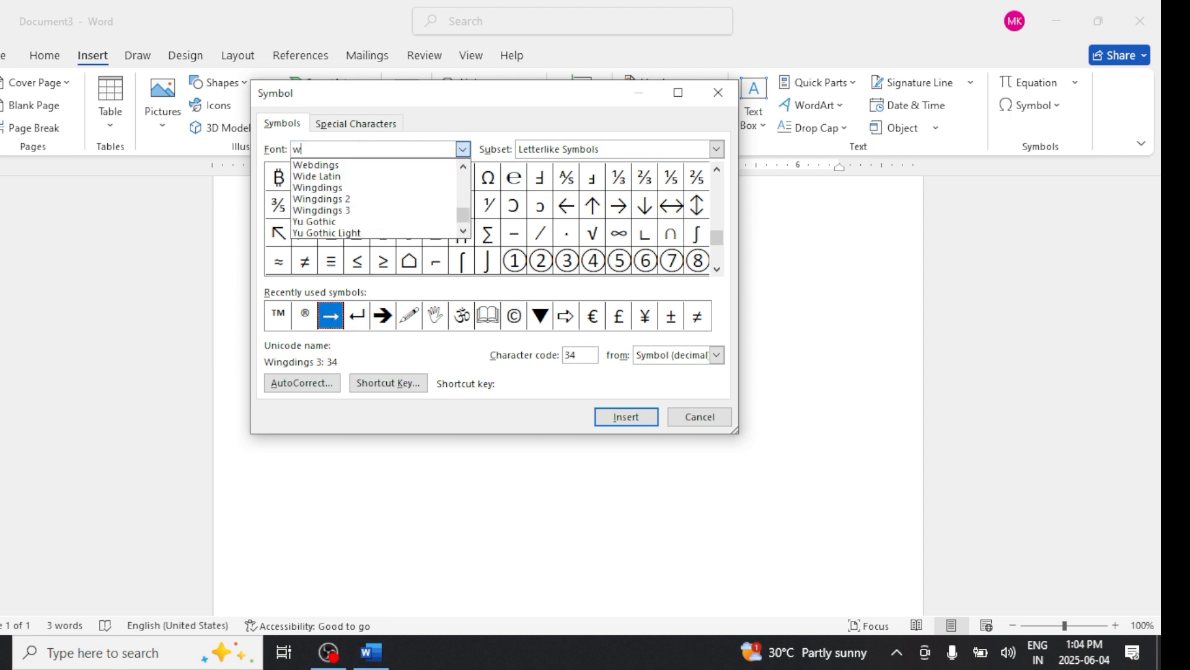
{"action": "left_click", "coordinate": [342, 211]}
{"action": "left_click", "coordinate": [331, 179]}
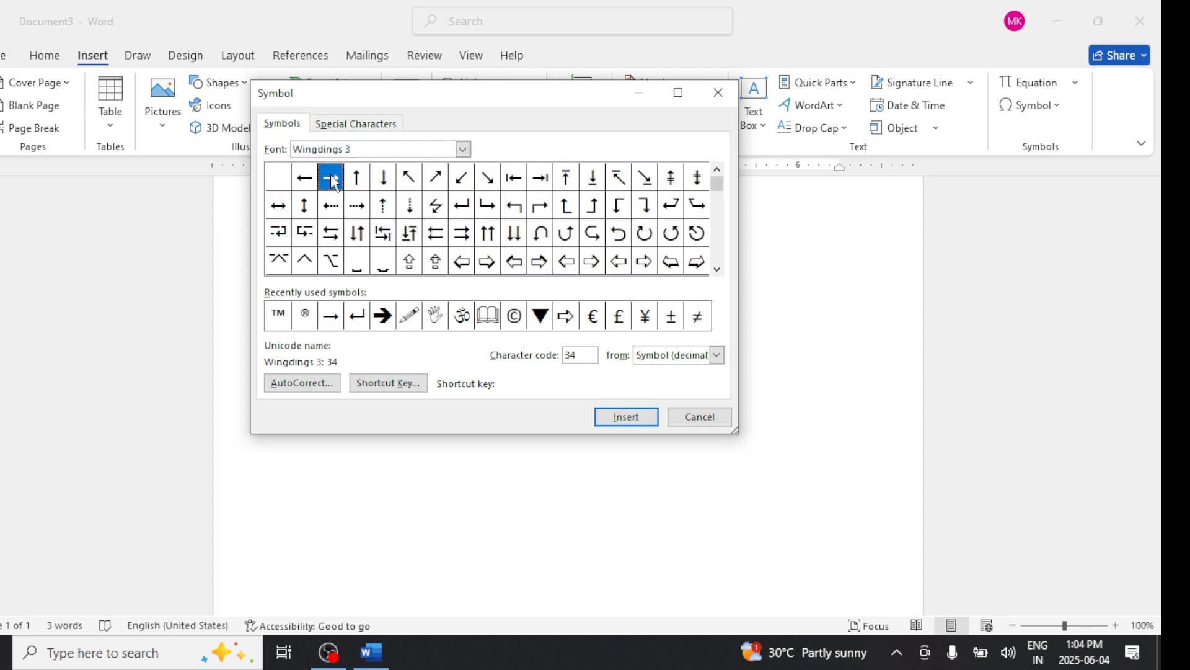
{"action": "left_click", "coordinate": [394, 384]}
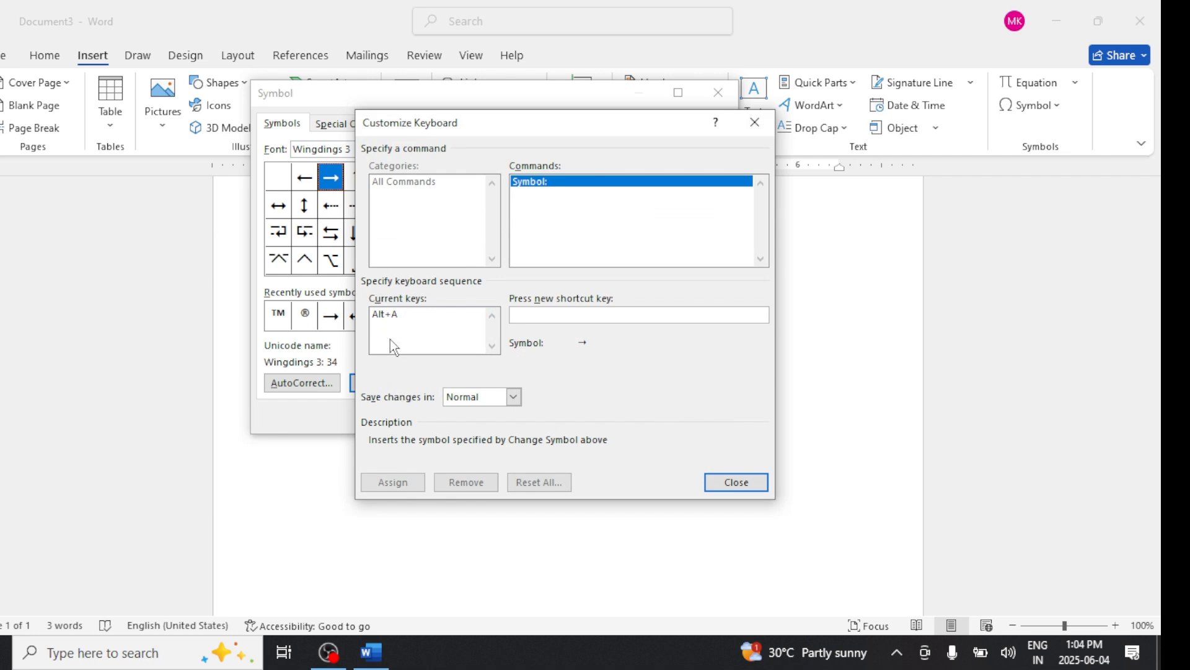
{"action": "left_click", "coordinate": [386, 318]}
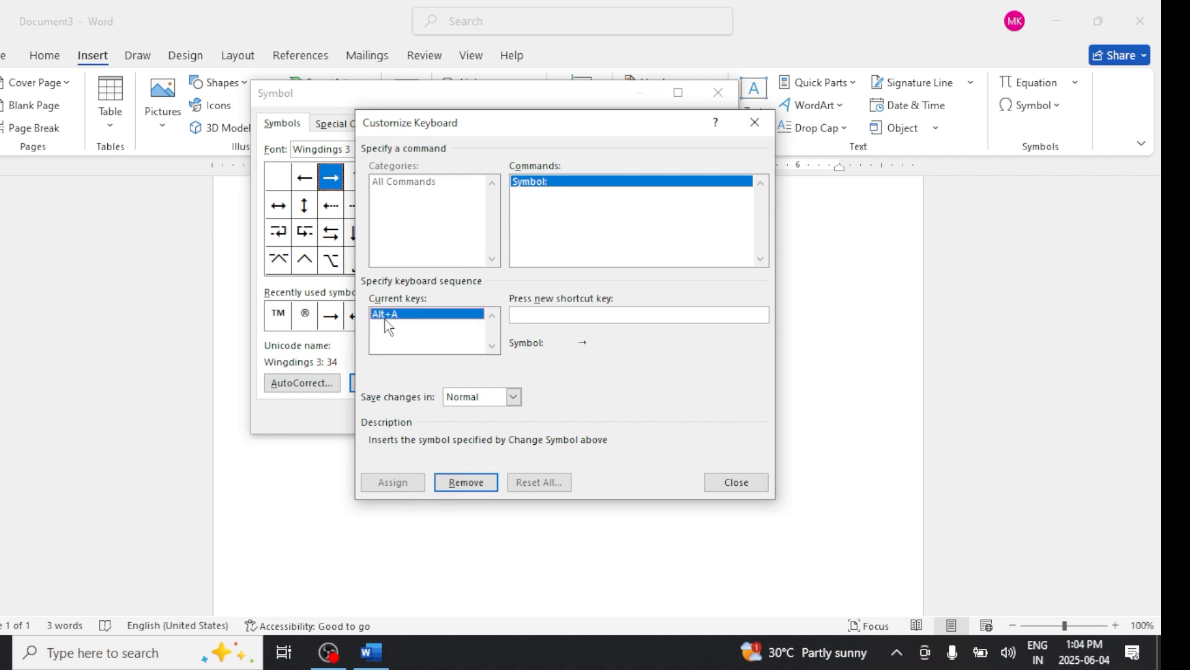
{"action": "left_click", "coordinate": [463, 481]}
{"action": "left_click", "coordinate": [735, 482]}
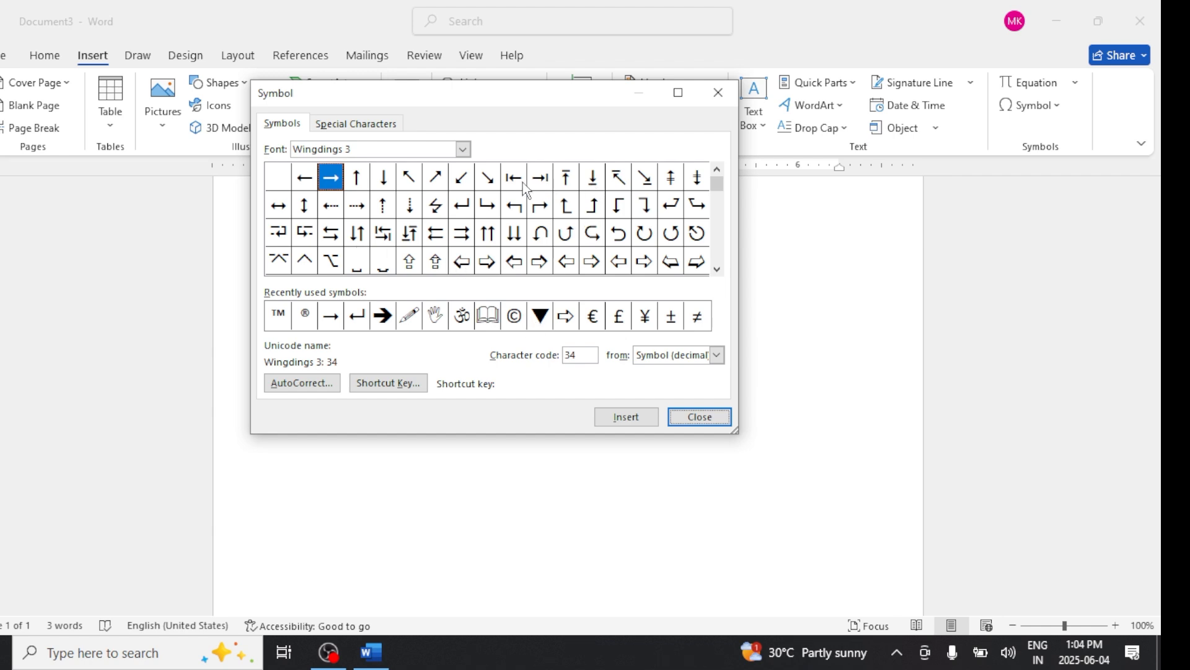
- Remove the Alt+P shortcut key from the Wingdings 3 return arrow symbol
{"action": "left_click", "coordinate": [456, 209]}
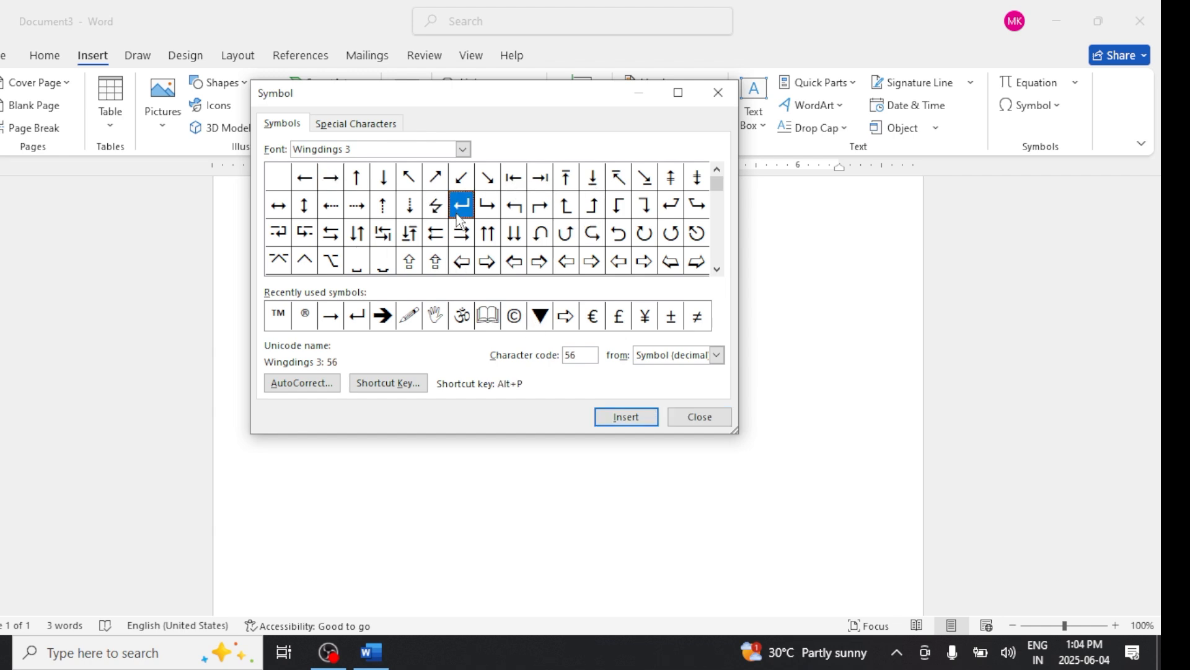
{"action": "left_click", "coordinate": [412, 387]}
{"action": "left_click", "coordinate": [412, 314]}
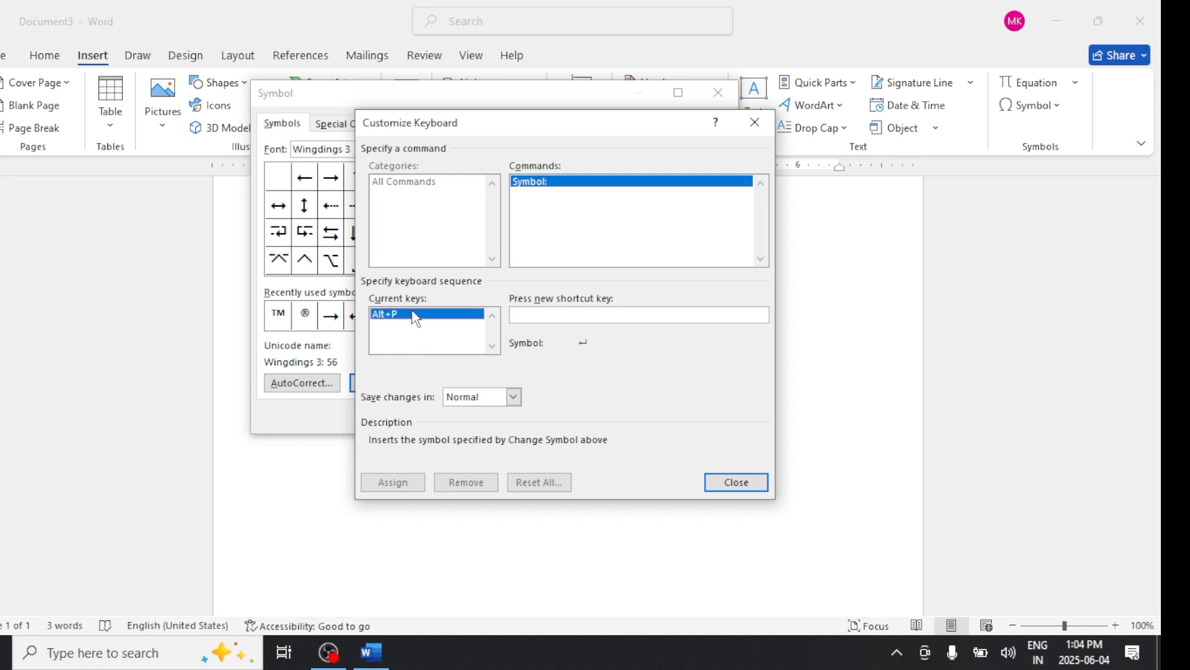
{"action": "left_click", "coordinate": [475, 487]}
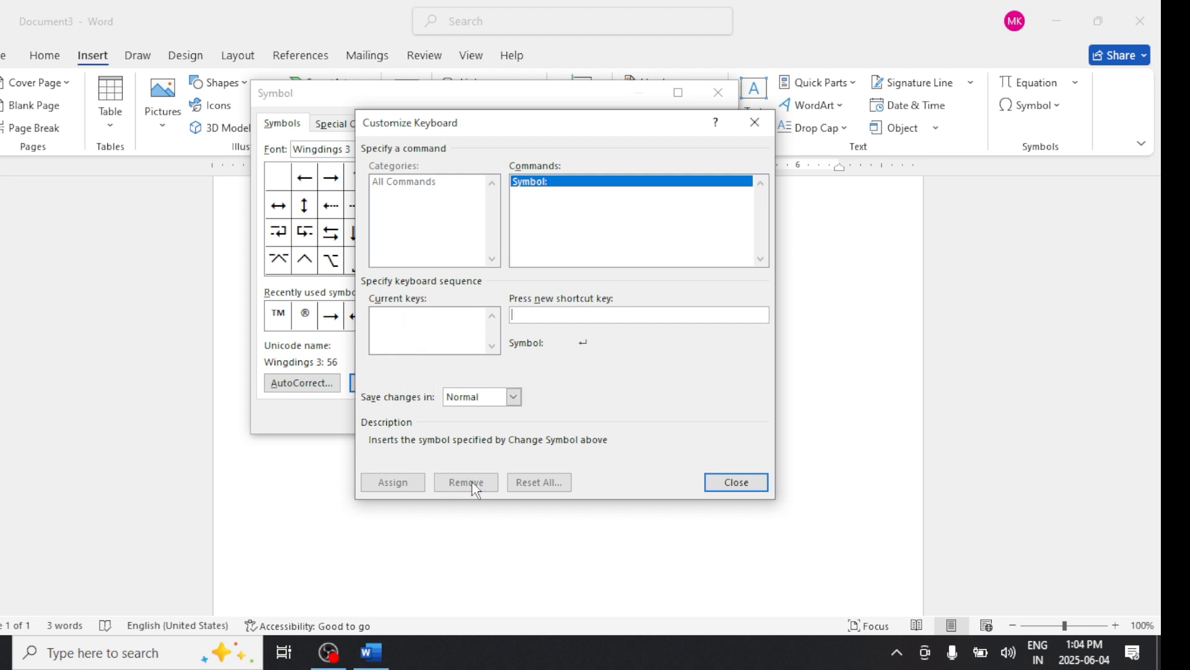
{"action": "left_click", "coordinate": [714, 482]}
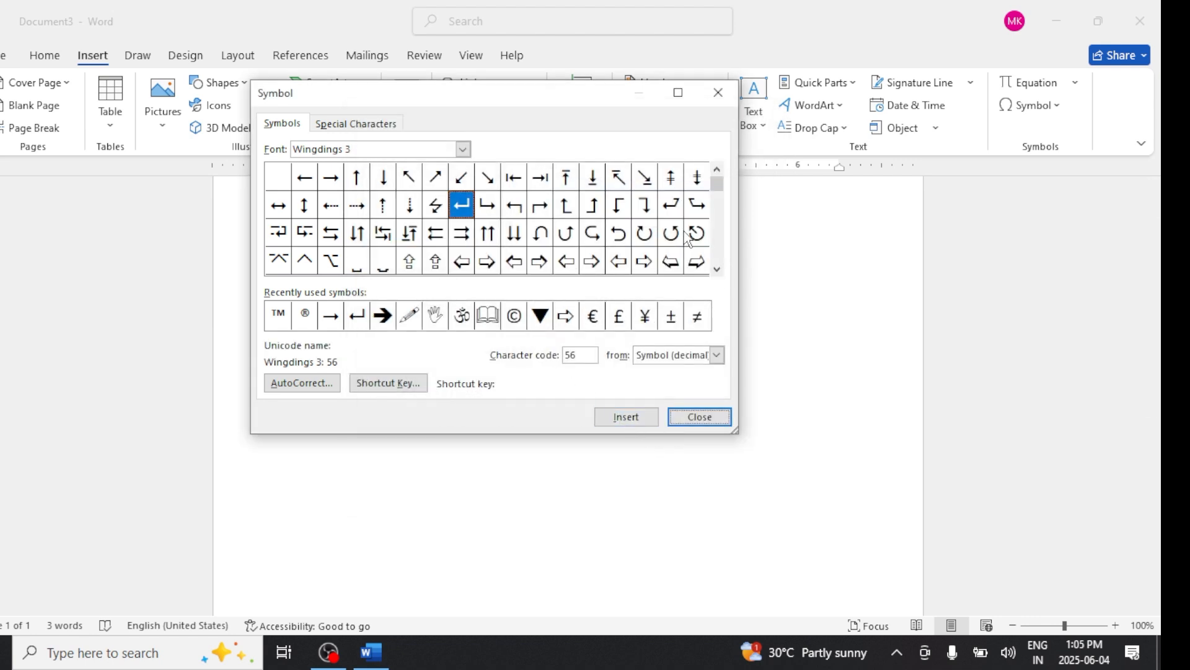
- Check the AutoCorrect and shortcut key settings of the Wingdings 3 down triangle symbol
{"action": "left_click_drag", "start_coordinate": [717, 183], "coordinate": [726, 206]}
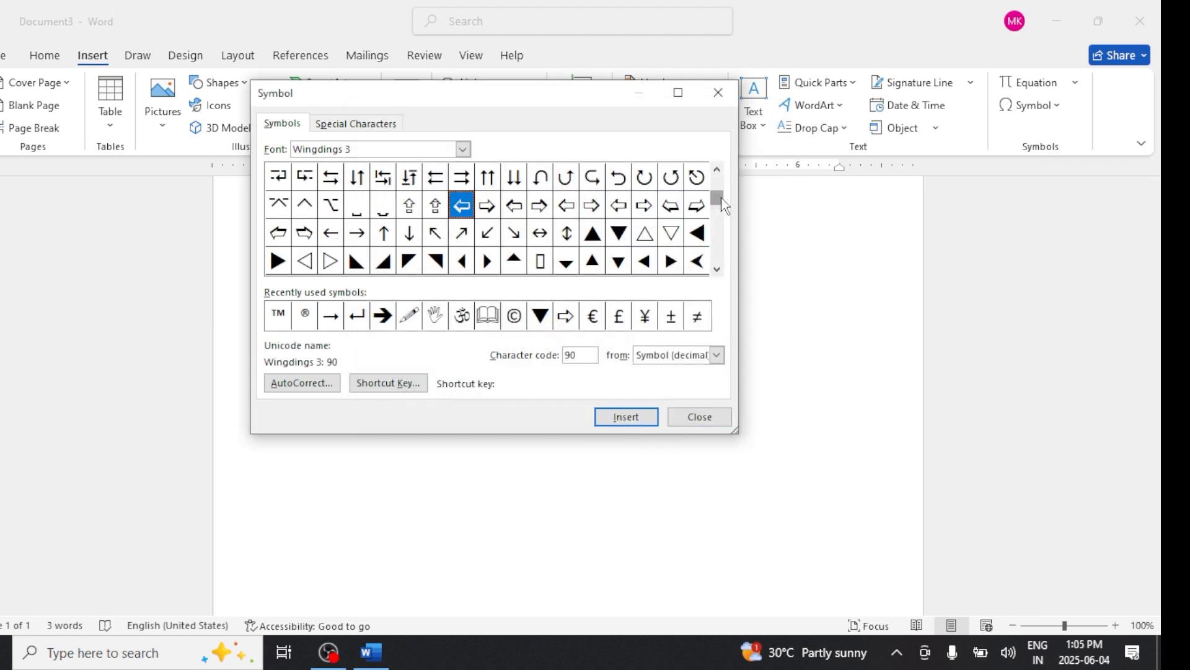
{"action": "left_click", "coordinate": [618, 233]}
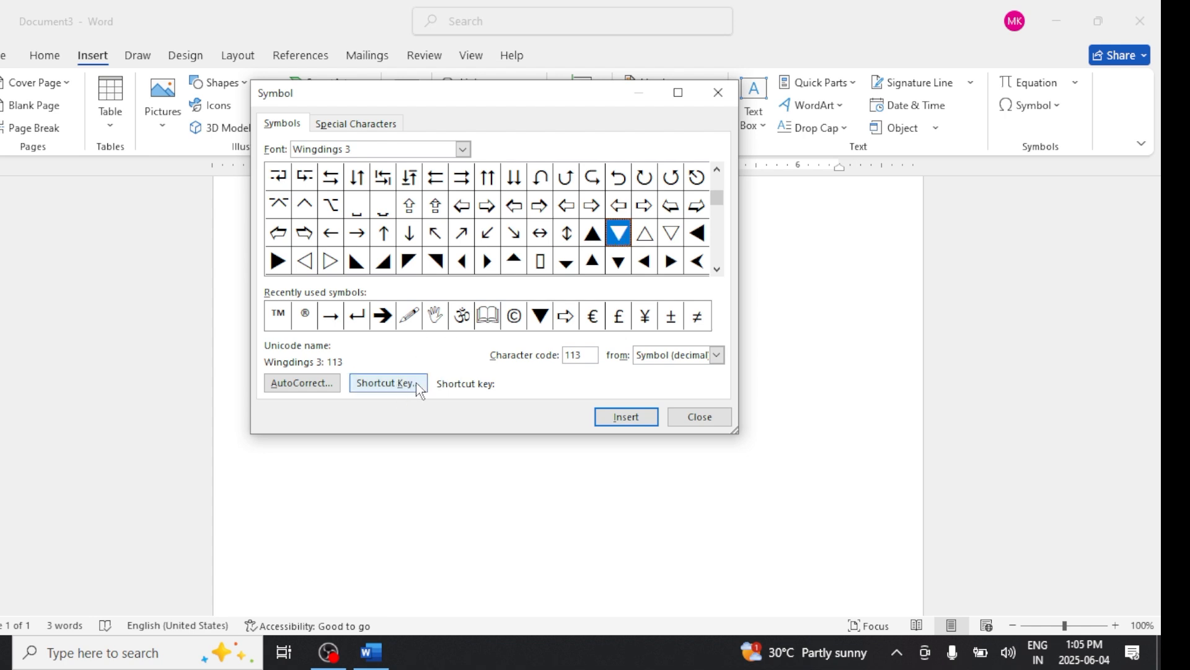
{"action": "left_click", "coordinate": [303, 382]}
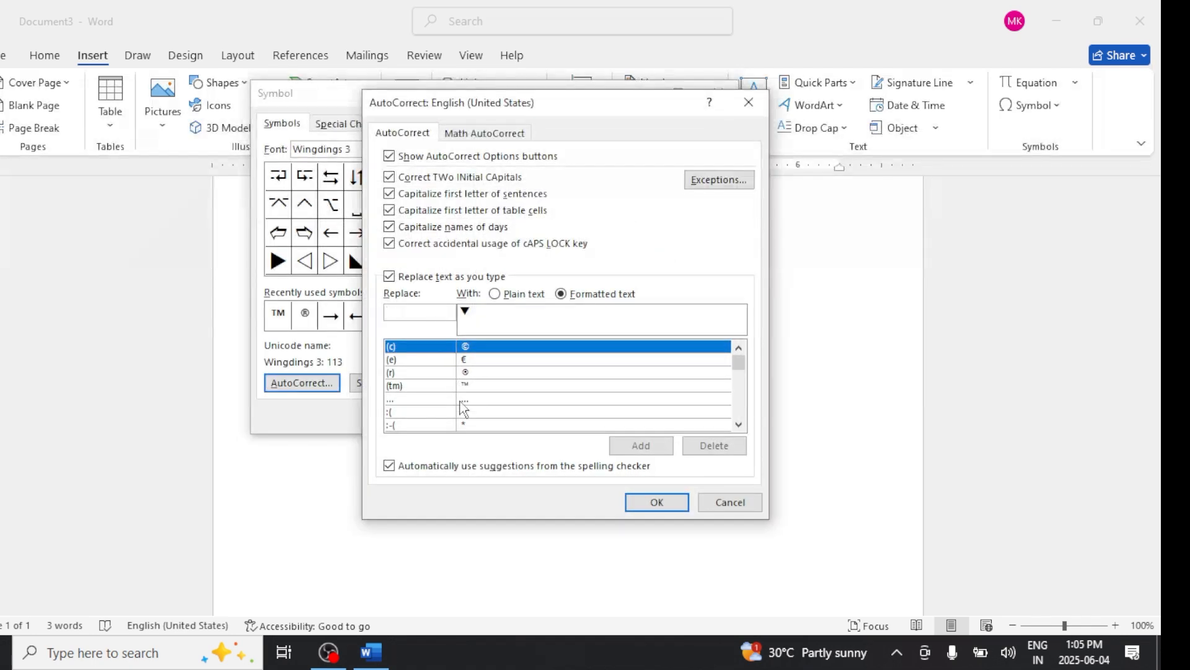
{"action": "left_click", "coordinate": [723, 506]}
{"action": "left_click", "coordinate": [395, 386]}
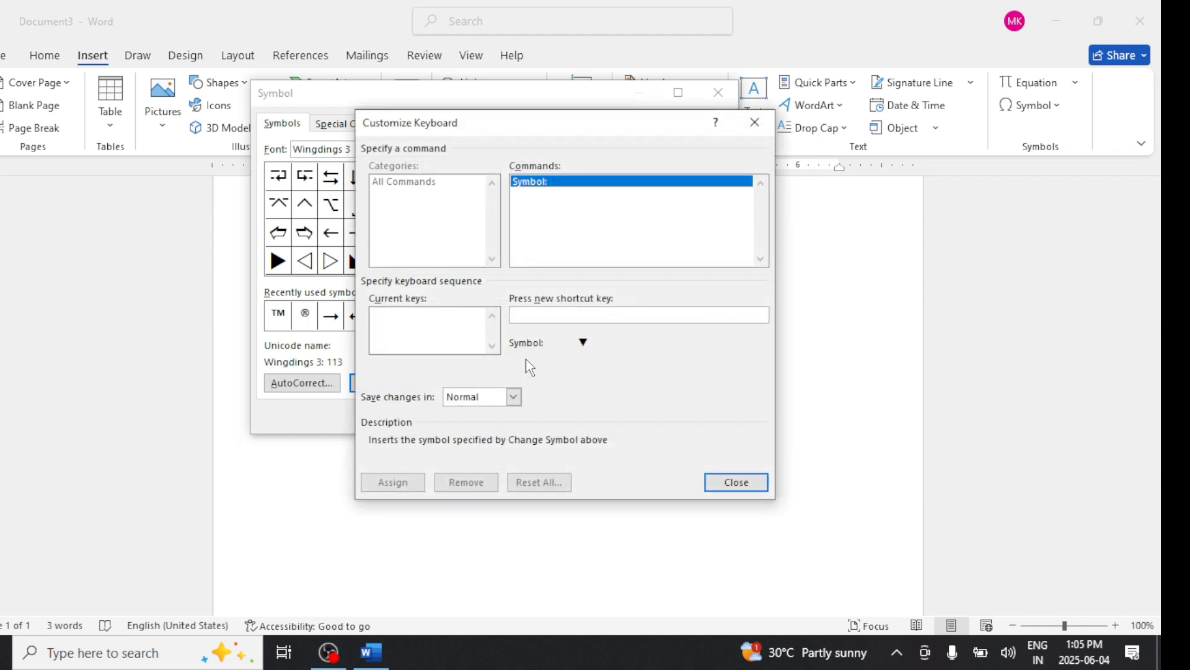
{"action": "left_click", "coordinate": [727, 485]}
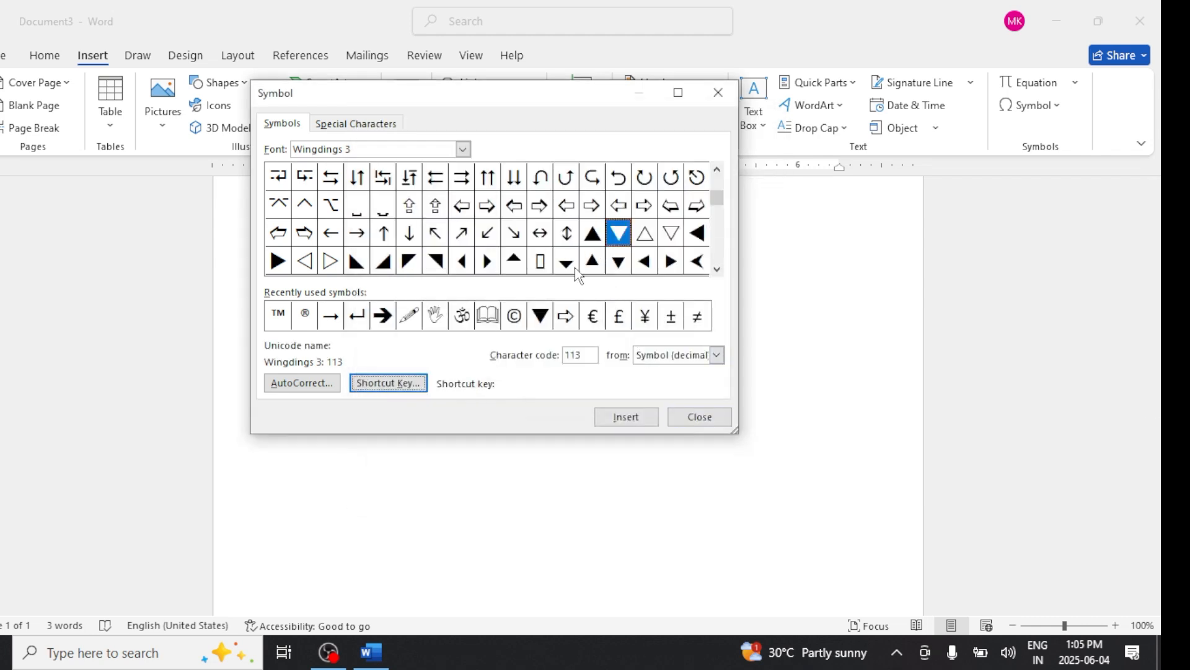
- Remove the Alt+D shortcut key from the Wingdings 3 down-pointing triangle symbol and close the Symbol dialog
{"action": "left_click", "coordinate": [618, 263]}
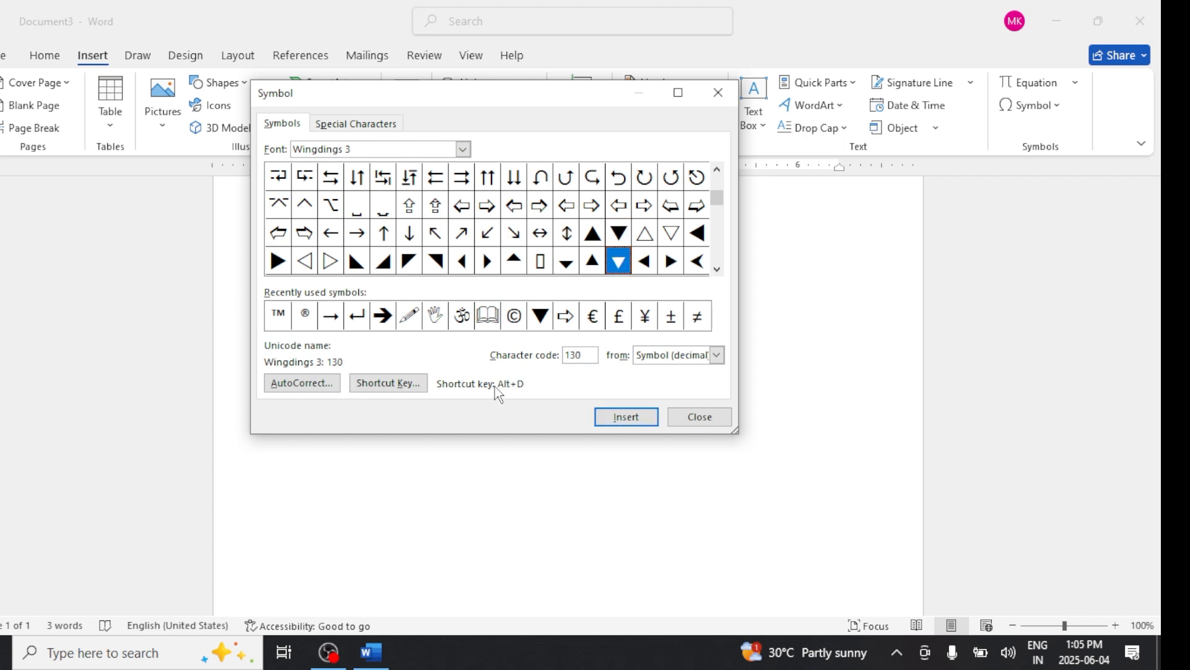
{"action": "left_click", "coordinate": [387, 384]}
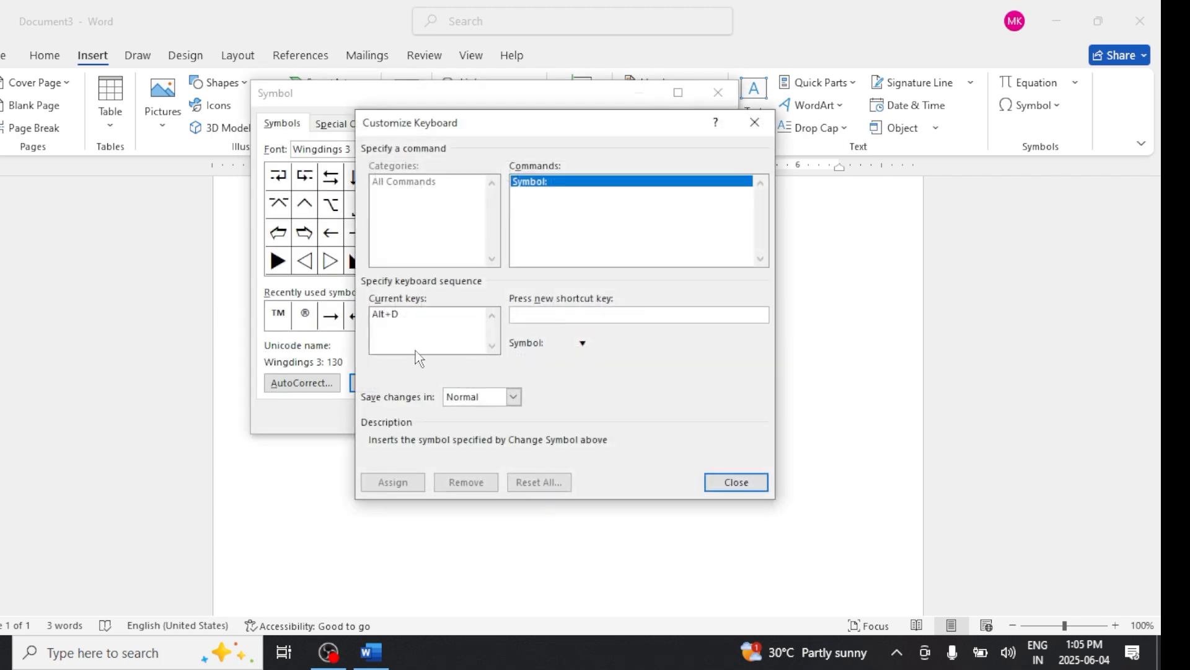
{"action": "left_click", "coordinate": [403, 316]}
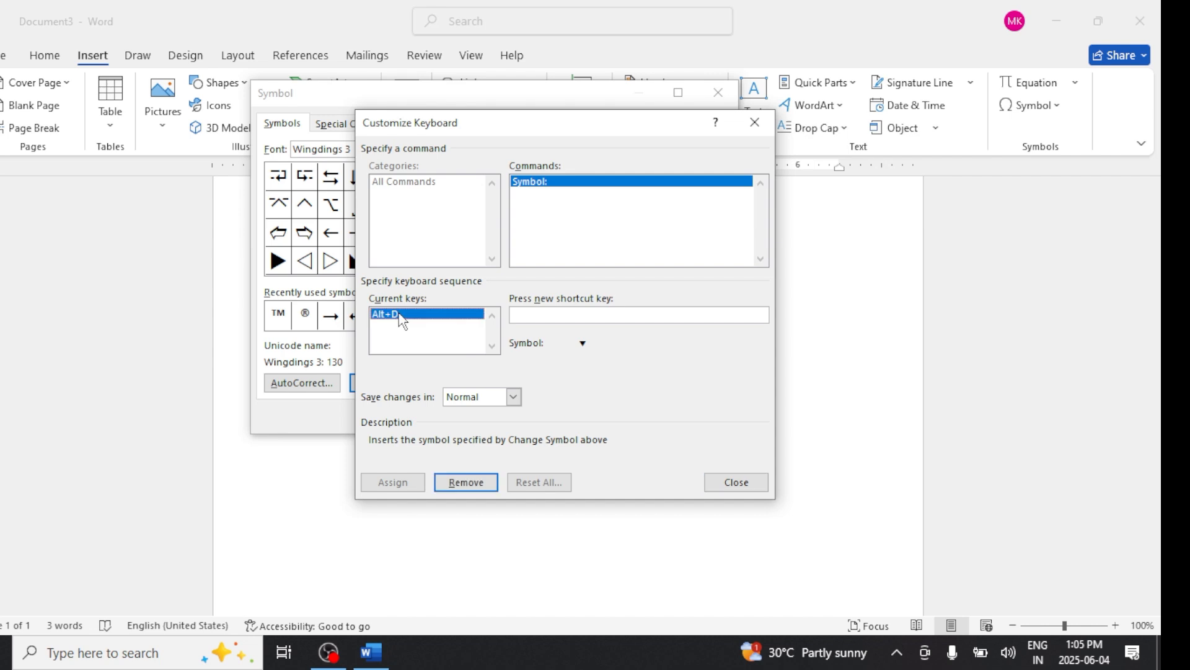
{"action": "left_click", "coordinate": [466, 482]}
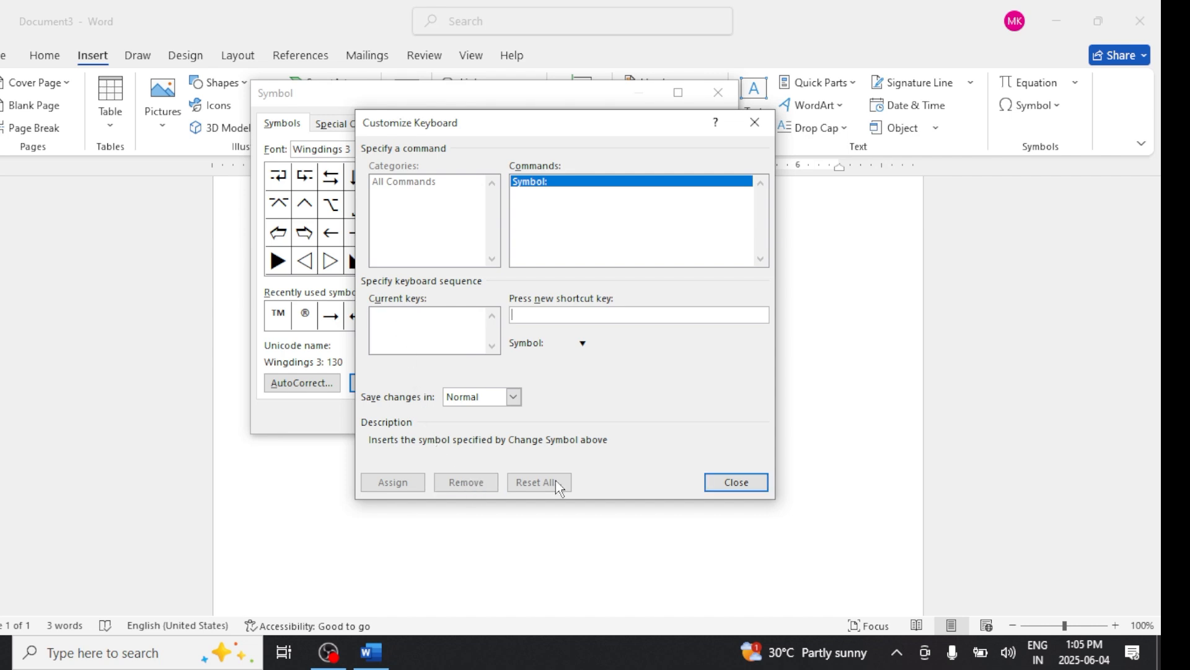
{"action": "left_click", "coordinate": [742, 483]}
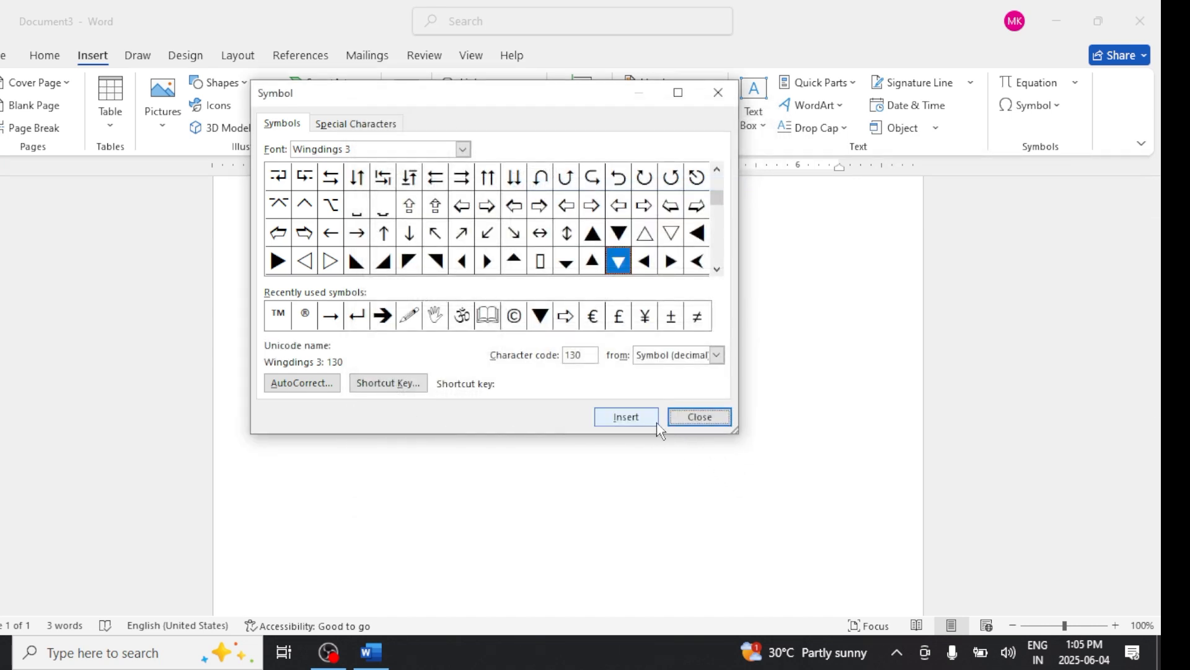
{"action": "left_click", "coordinate": [689, 422]}
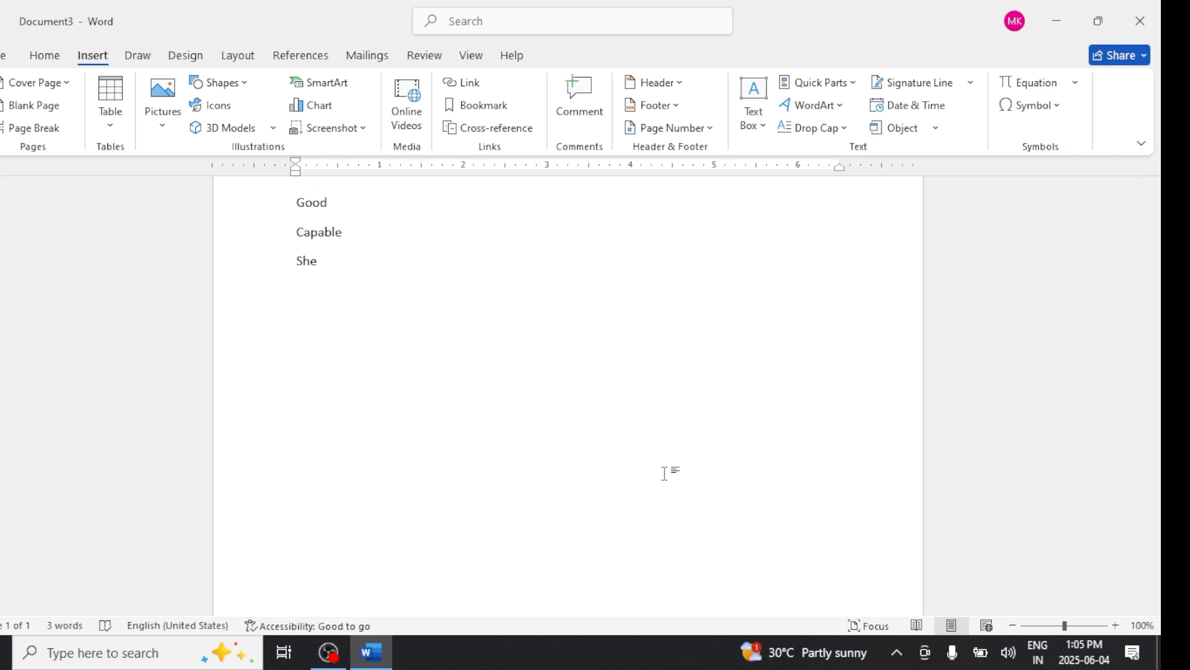
- Test the Alt+P shortcut in the document
{"action": "key", "text": "alt+p"}
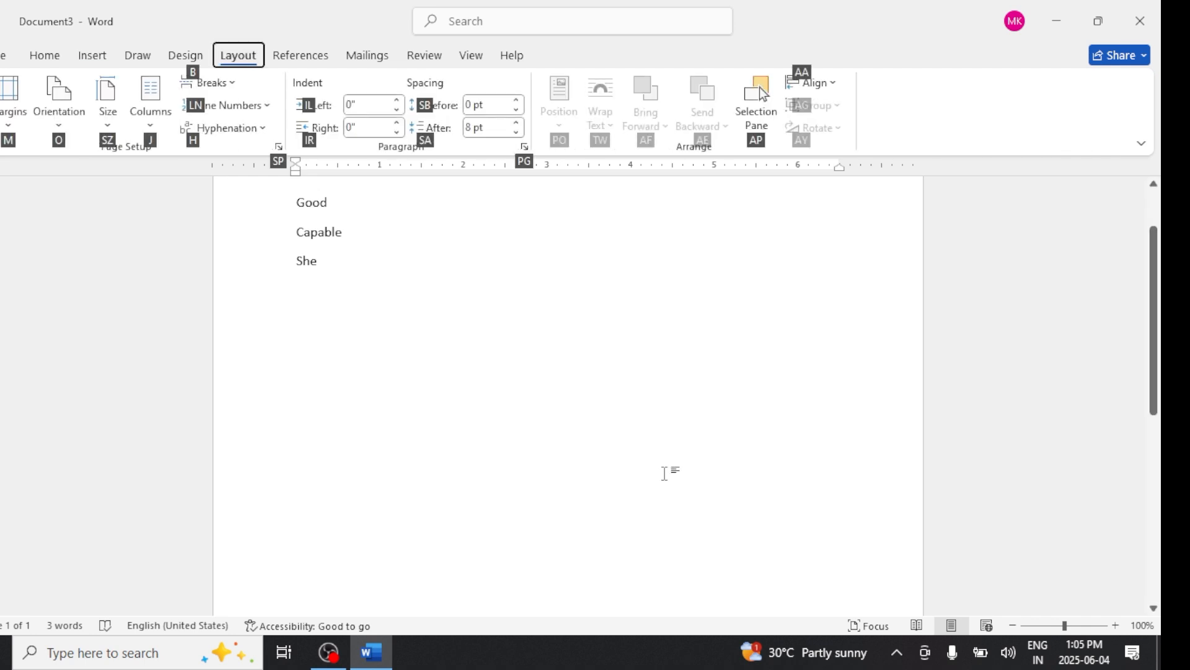
{"action": "left_click", "coordinate": [597, 350]}
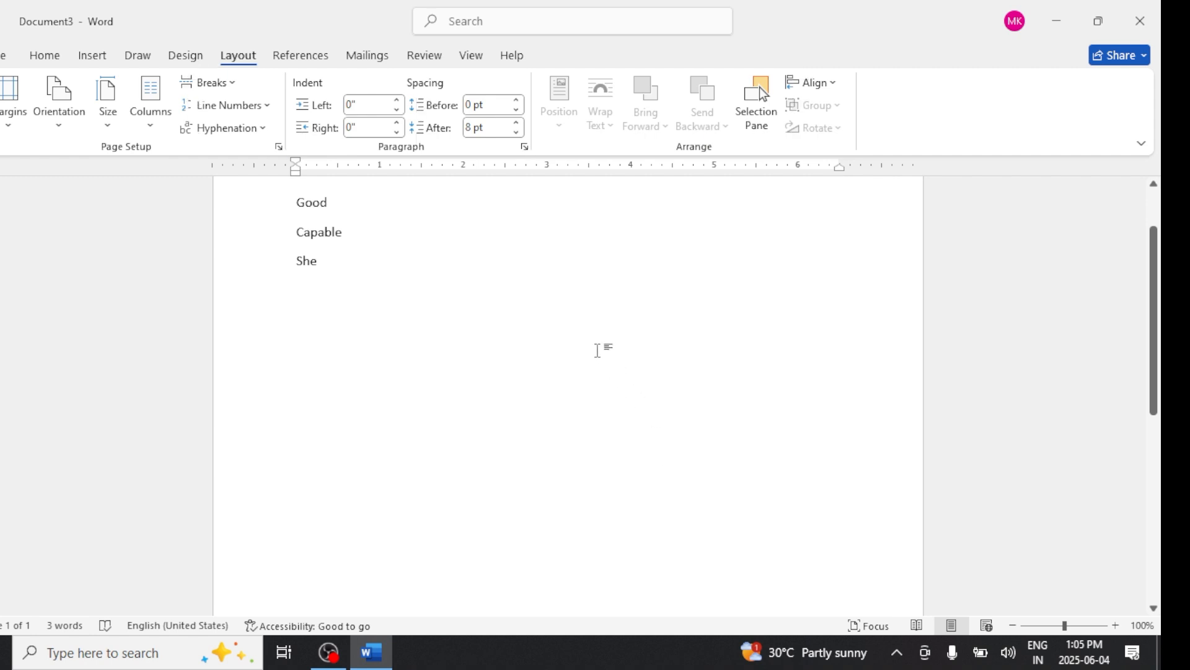
{"action": "scroll", "coordinate": [597, 351], "scroll_direction": "up", "scroll_amount": 3}
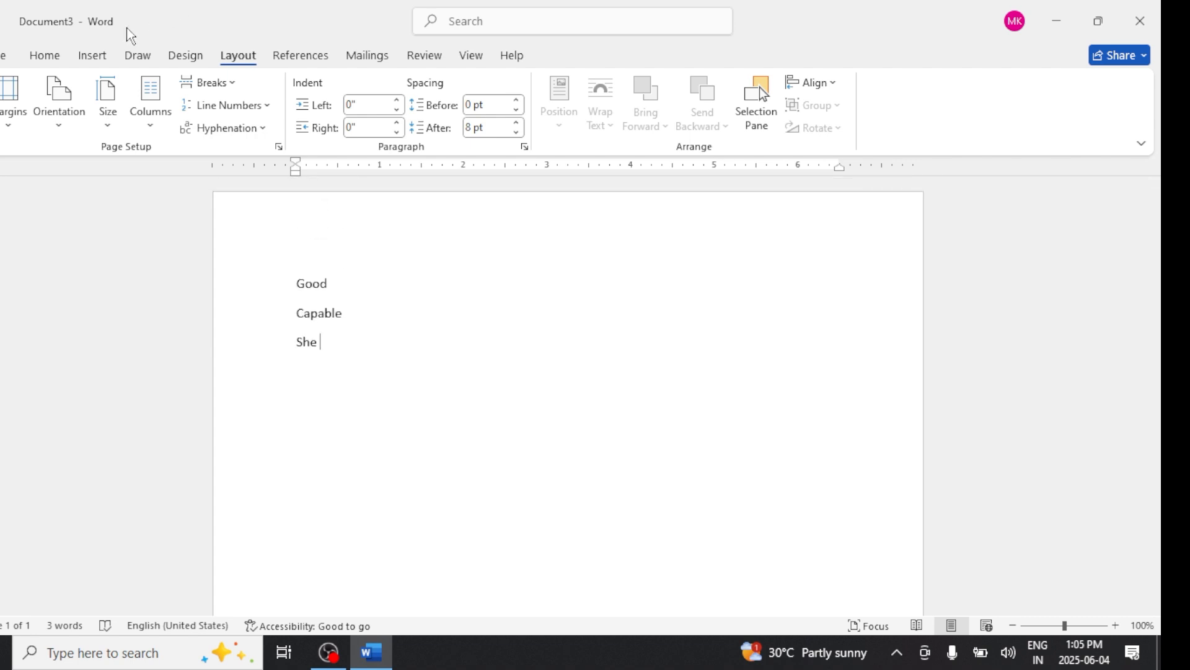
- Try choosing krutidev as the font in the Symbol dialog, and cancel the dialog
{"action": "left_click", "coordinate": [44, 55]}
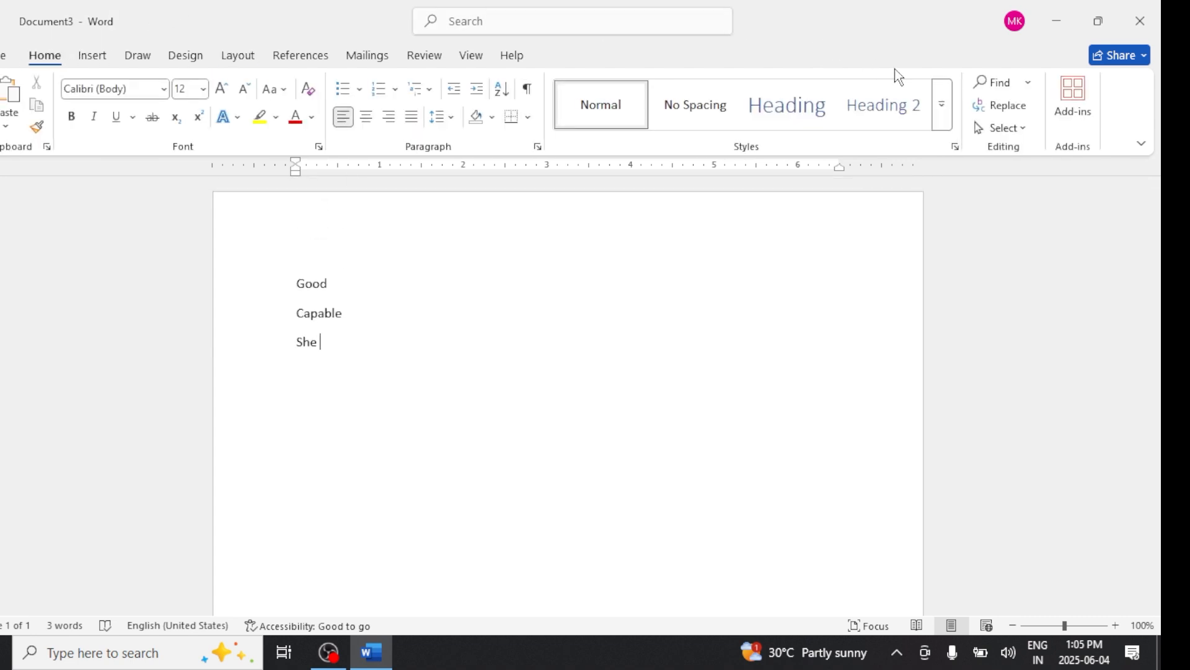
{"action": "left_click", "coordinate": [99, 62]}
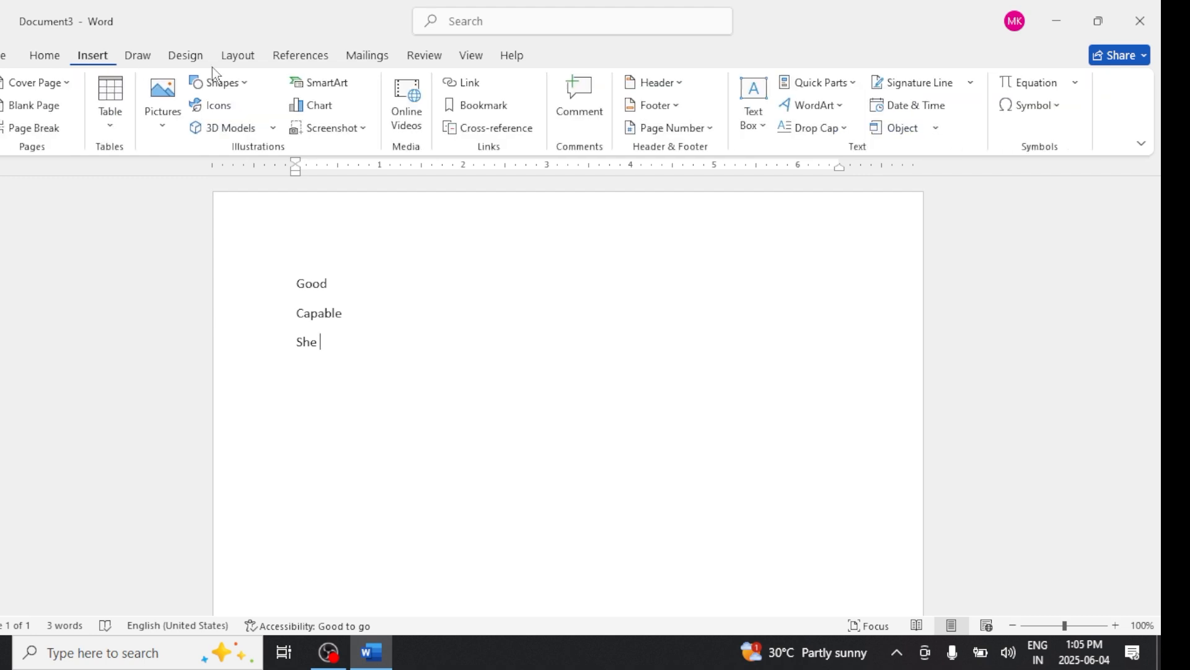
{"action": "left_click", "coordinate": [1054, 107]}
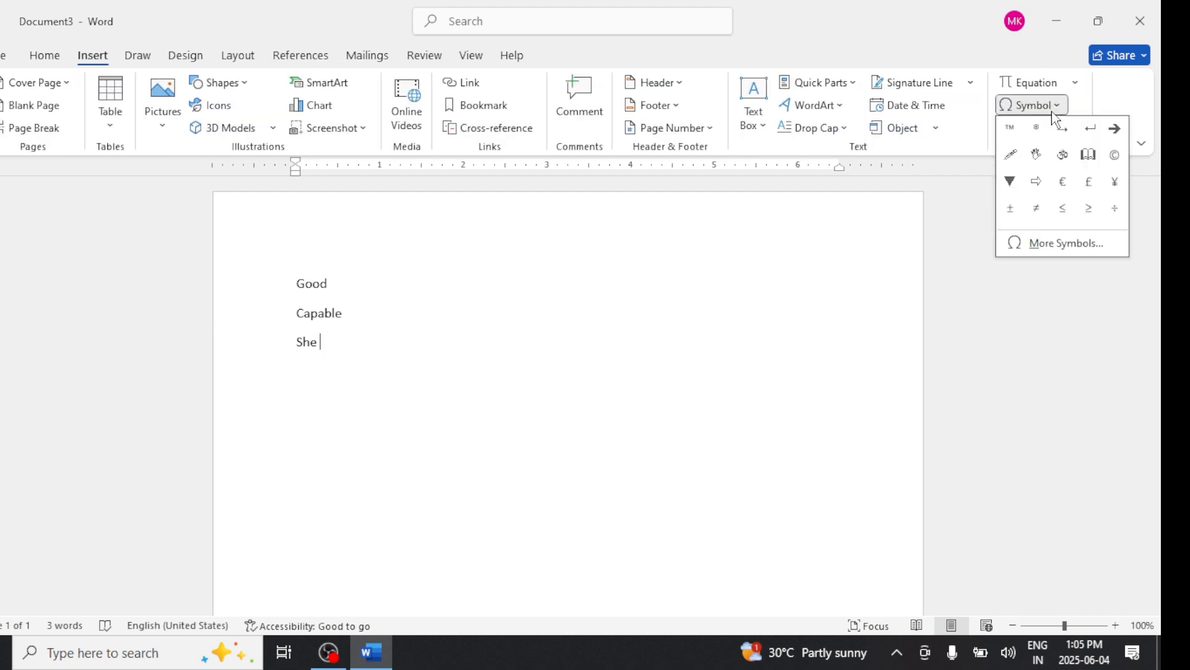
{"action": "left_click", "coordinate": [1054, 243]}
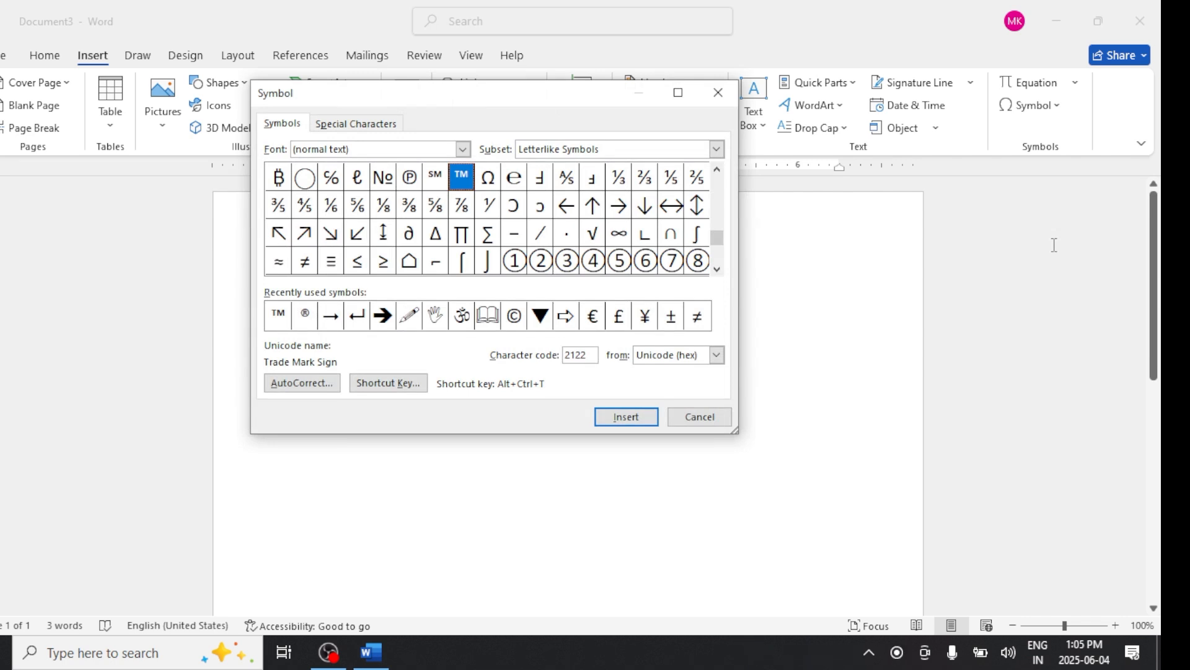
{"action": "left_click", "coordinate": [463, 150]}
{"action": "left_click", "coordinate": [464, 155]}
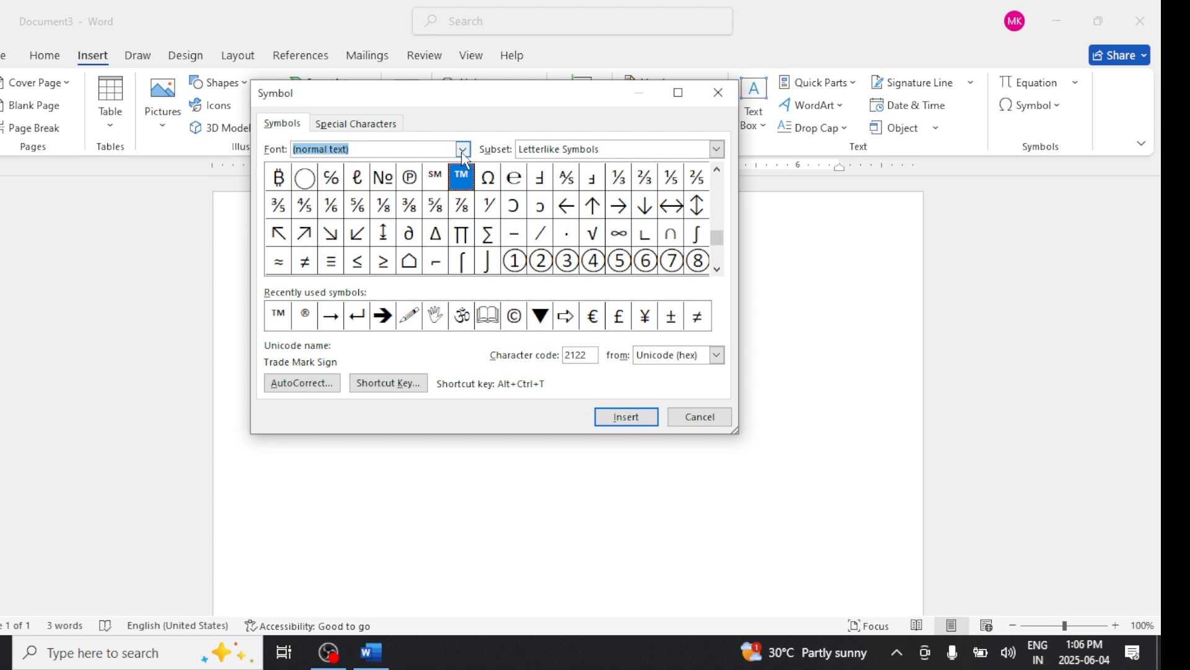
{"action": "type", "text": "krutidev"}
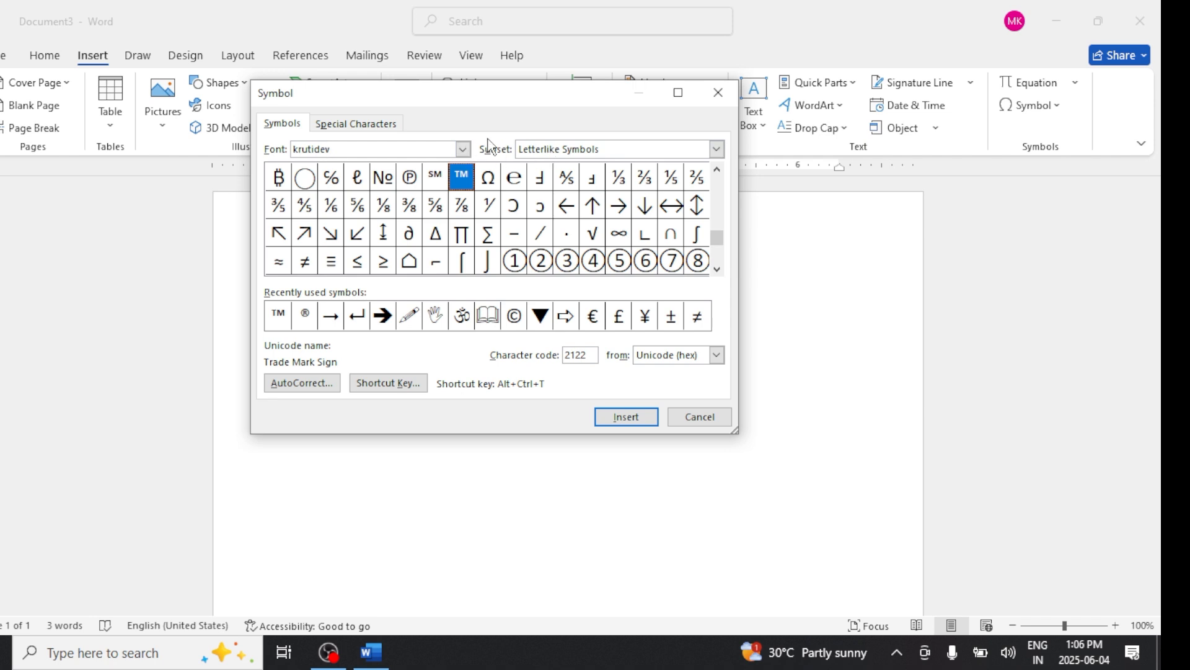
{"action": "left_click", "coordinate": [463, 150]}
{"action": "left_click", "coordinate": [465, 151]}
{"action": "left_click", "coordinate": [680, 423]}
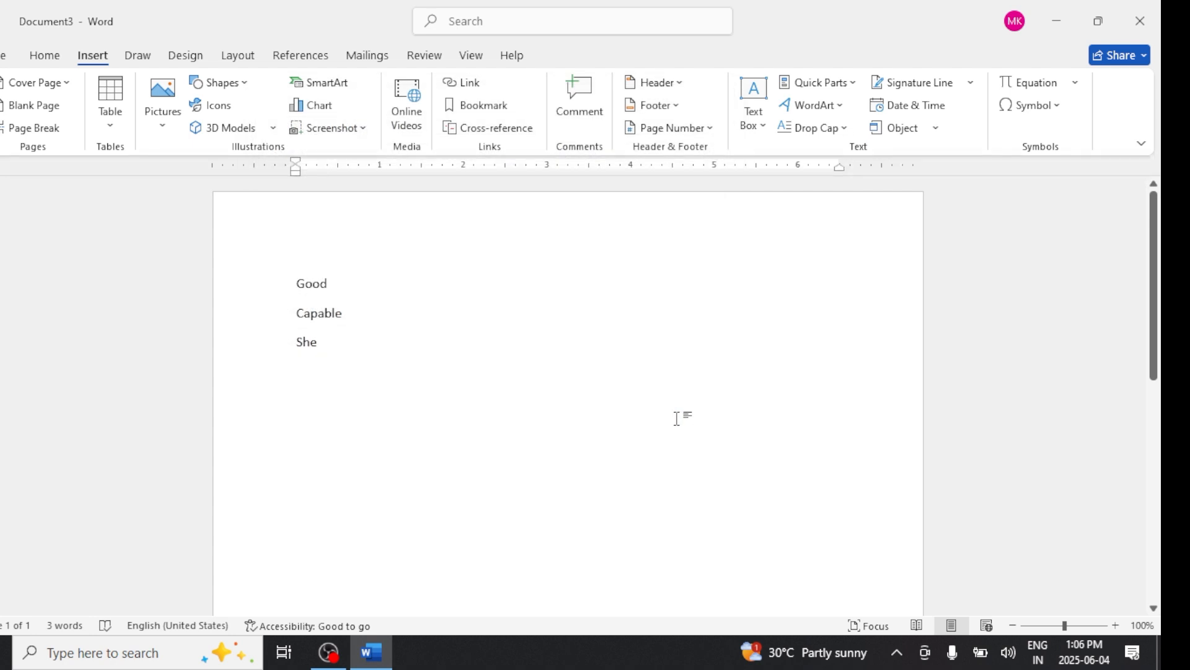